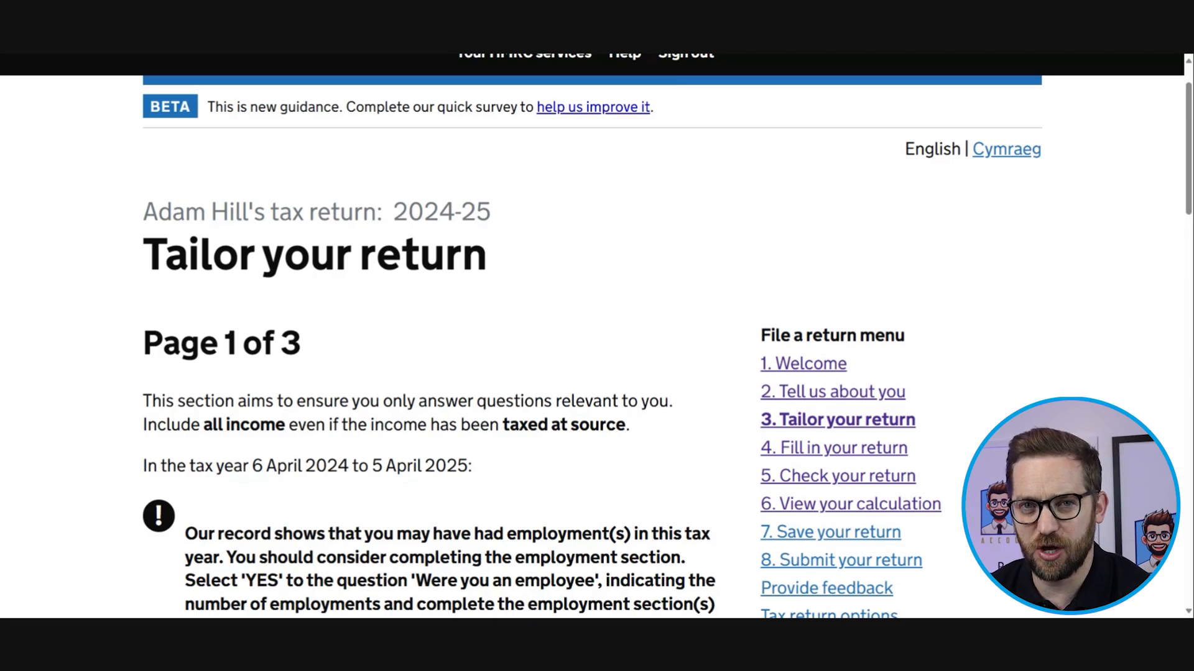
Step: Answer No to being an employee, director, office holder or agency worker in the year to 5 April 2025
scroll(597, 336, down, 2)
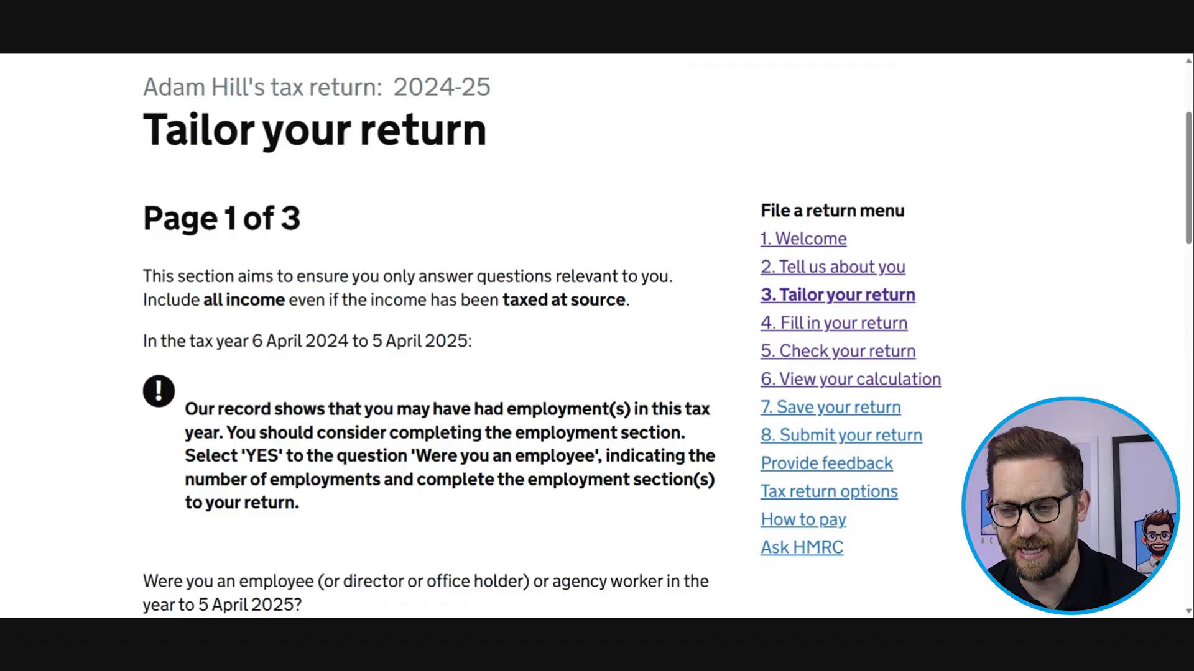
scroll(597, 336, down, 1)
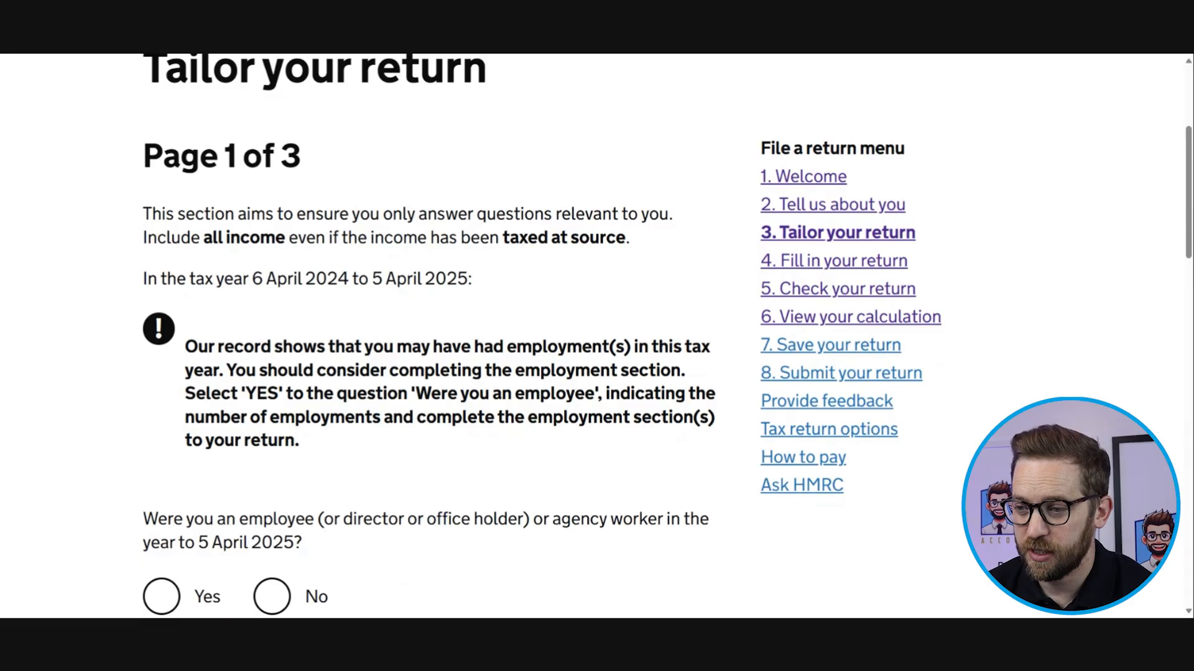
scroll(301, 420, up, 3)
scroll(301, 421, down, 8)
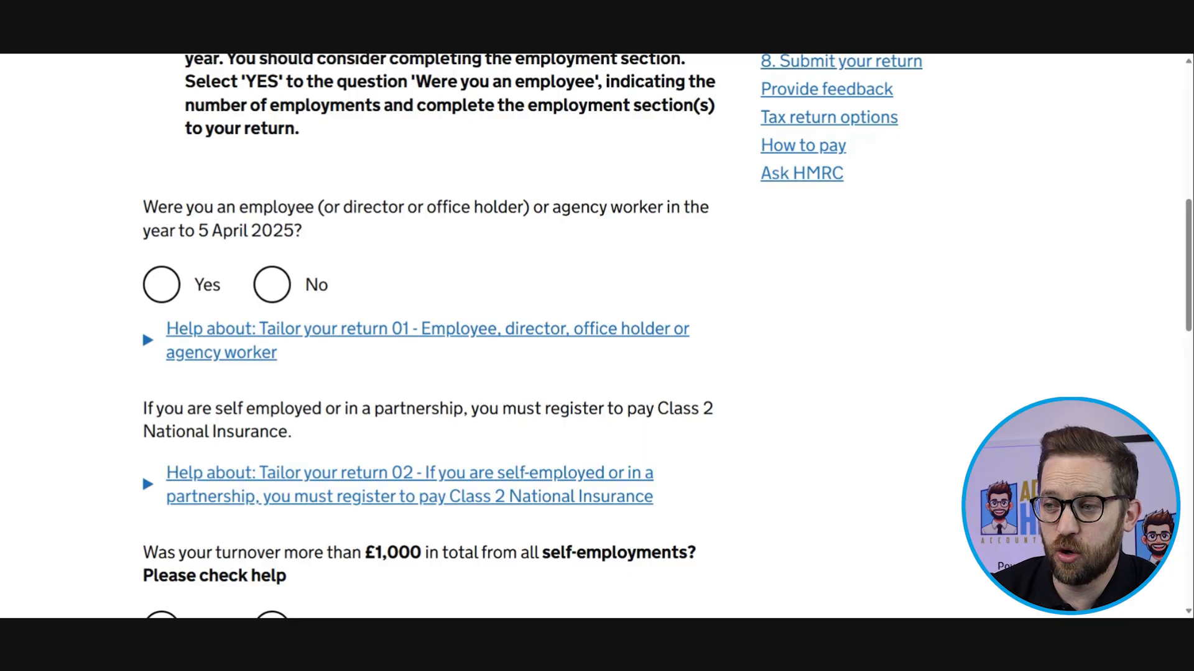
click(274, 285)
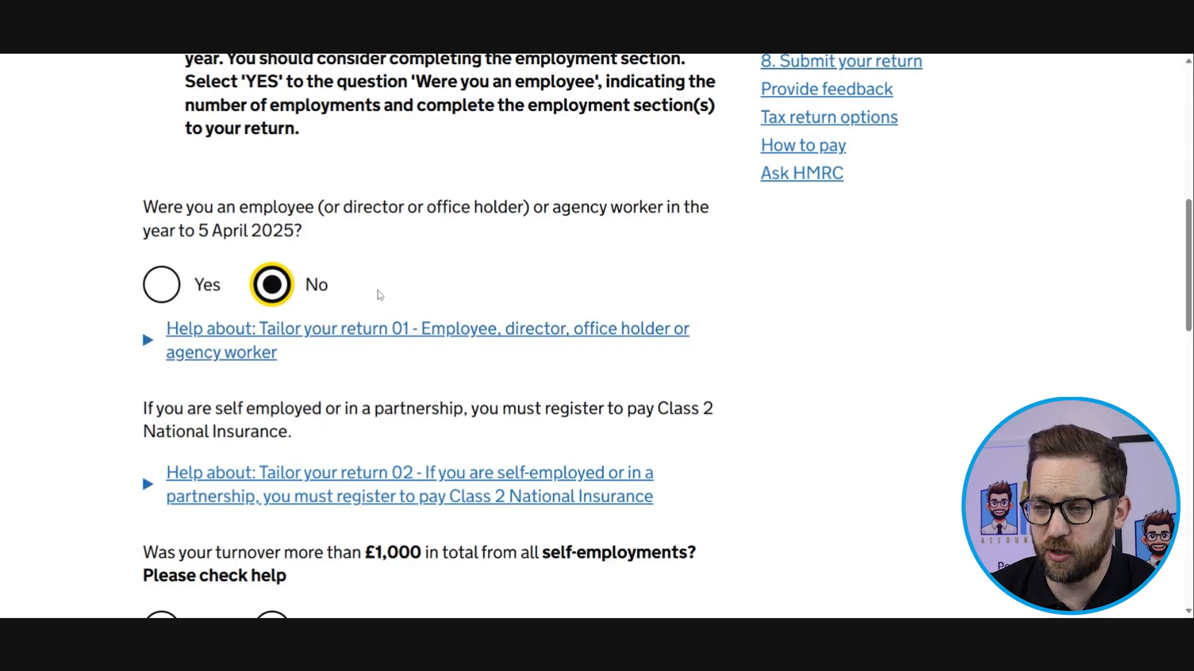
Step: Answer Yes to having turnover of more than £1,000 in total from all self-employments
scroll(380, 295, down, 2)
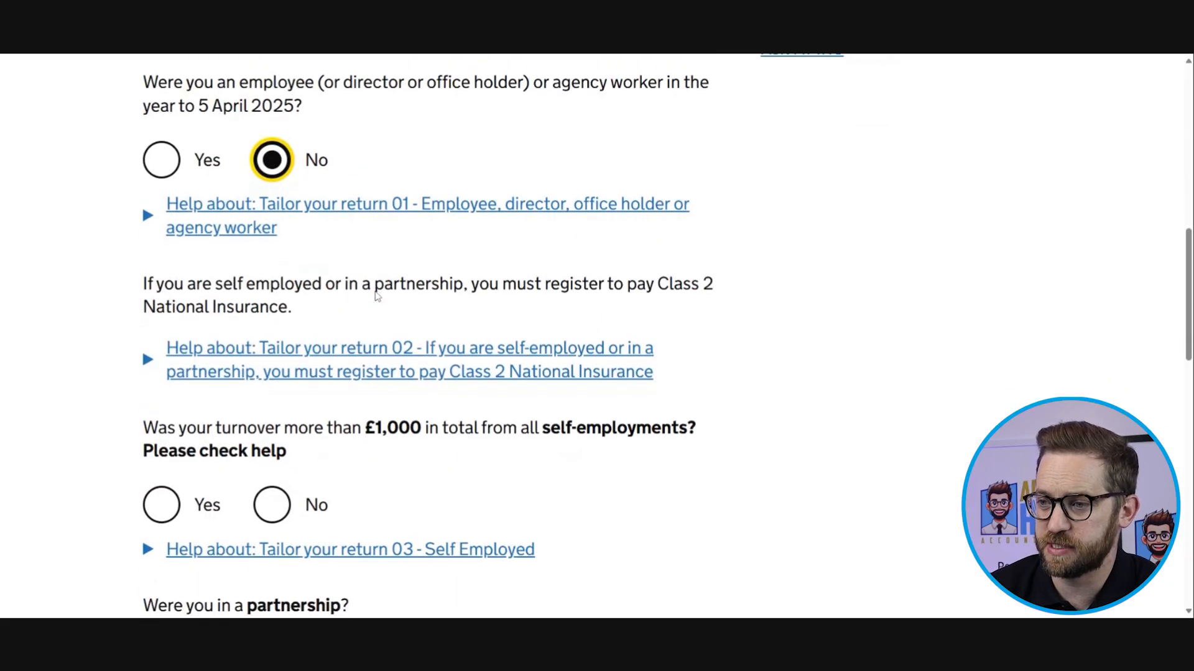
scroll(377, 297, down, 1)
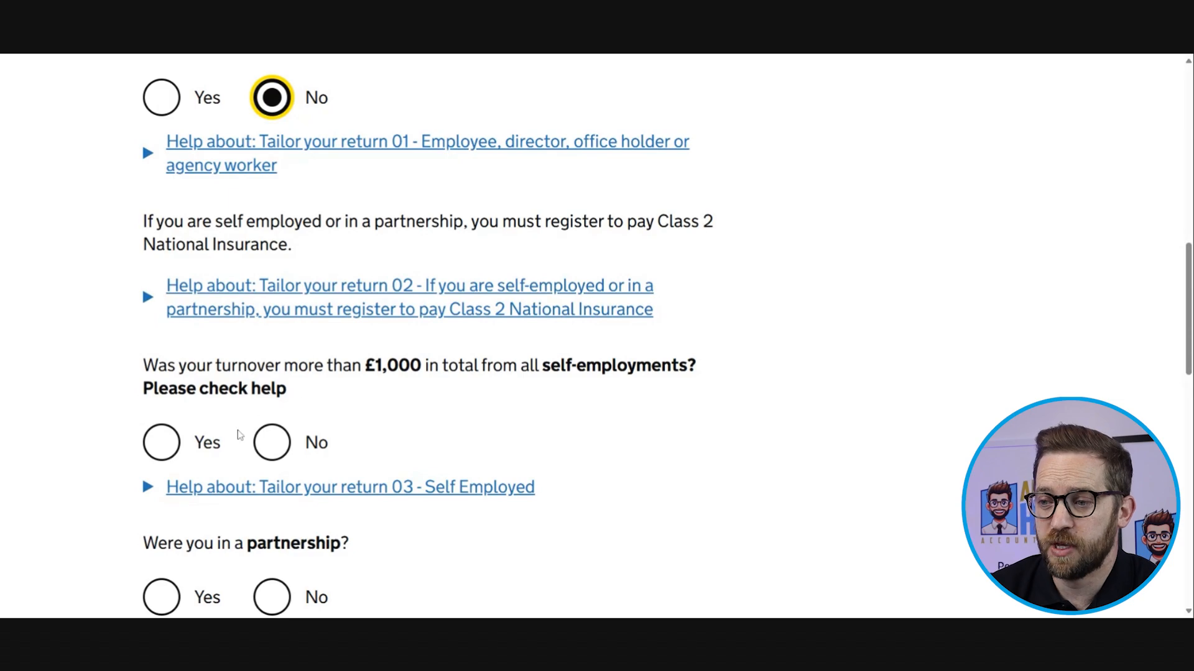
click(173, 445)
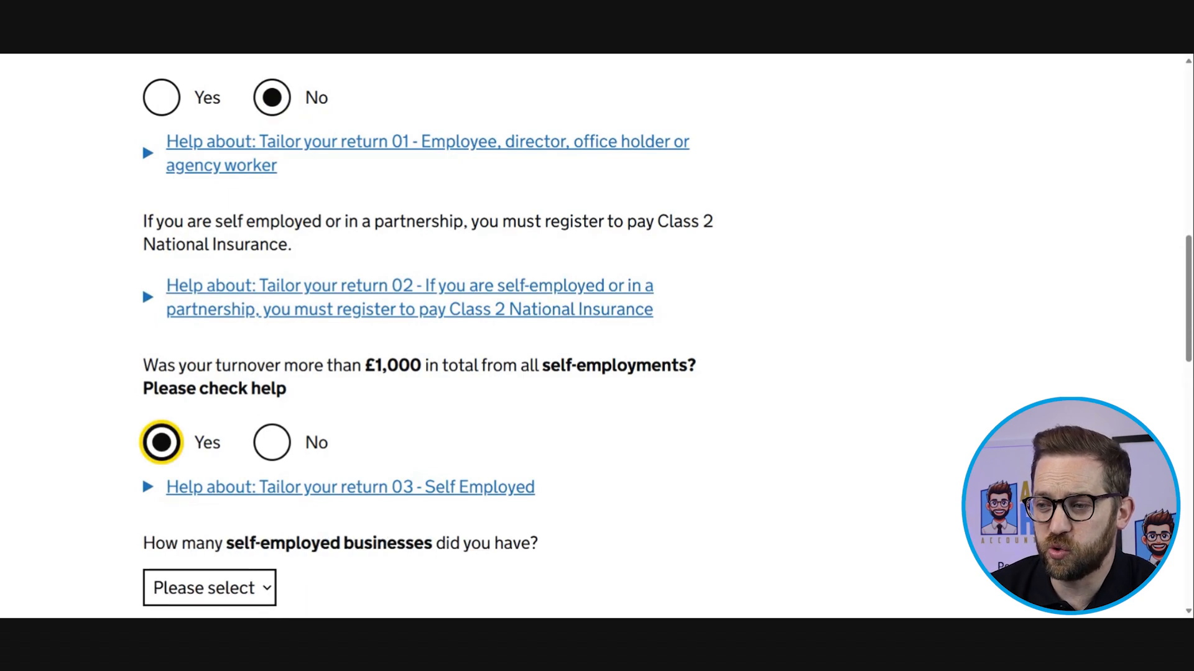
drag(157, 366, 598, 392)
click(597, 391)
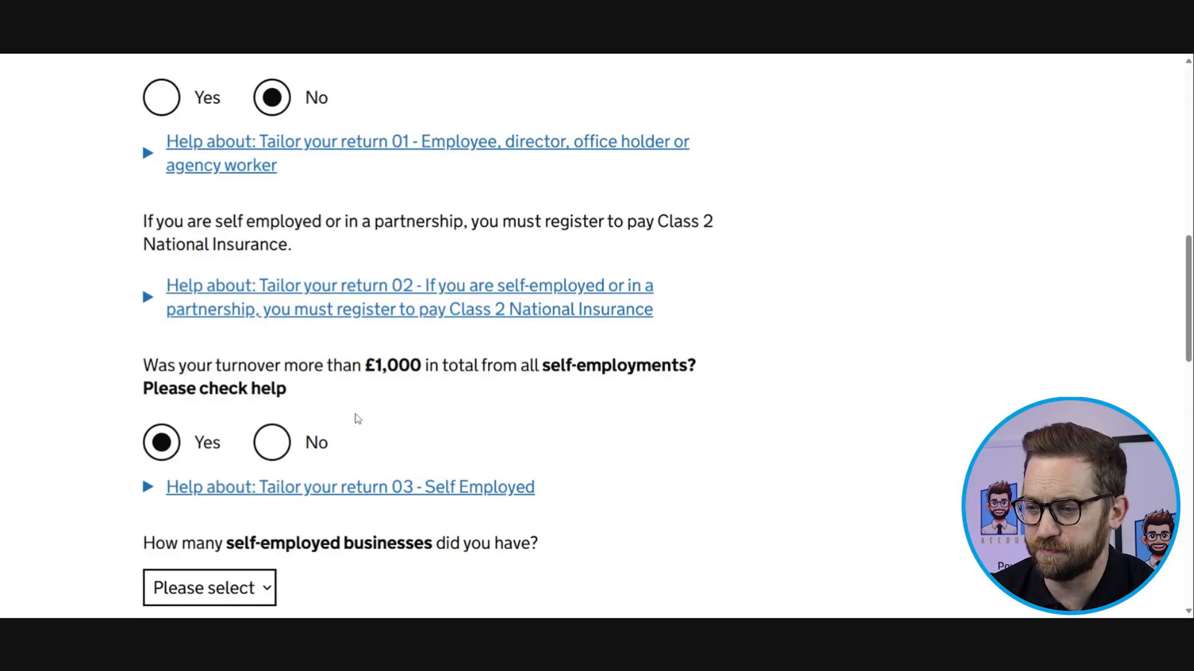
Step: Set the number of self-employed businesses to 1 and name the business "Example"
scroll(355, 422, down, 4)
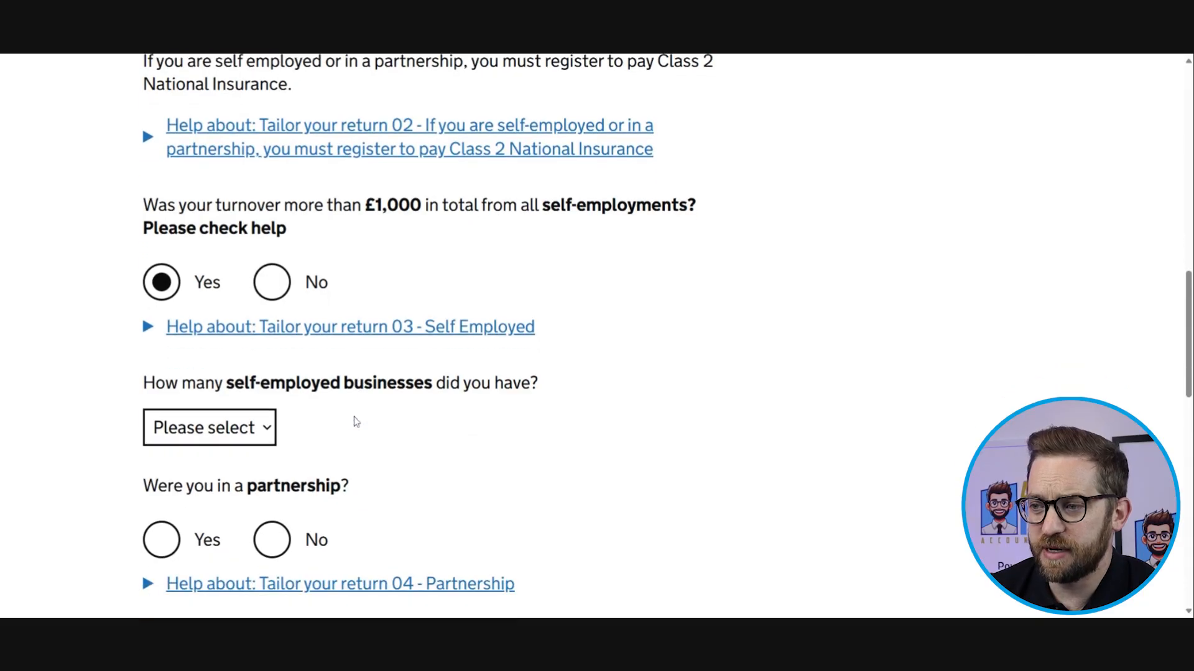
click(258, 358)
click(253, 400)
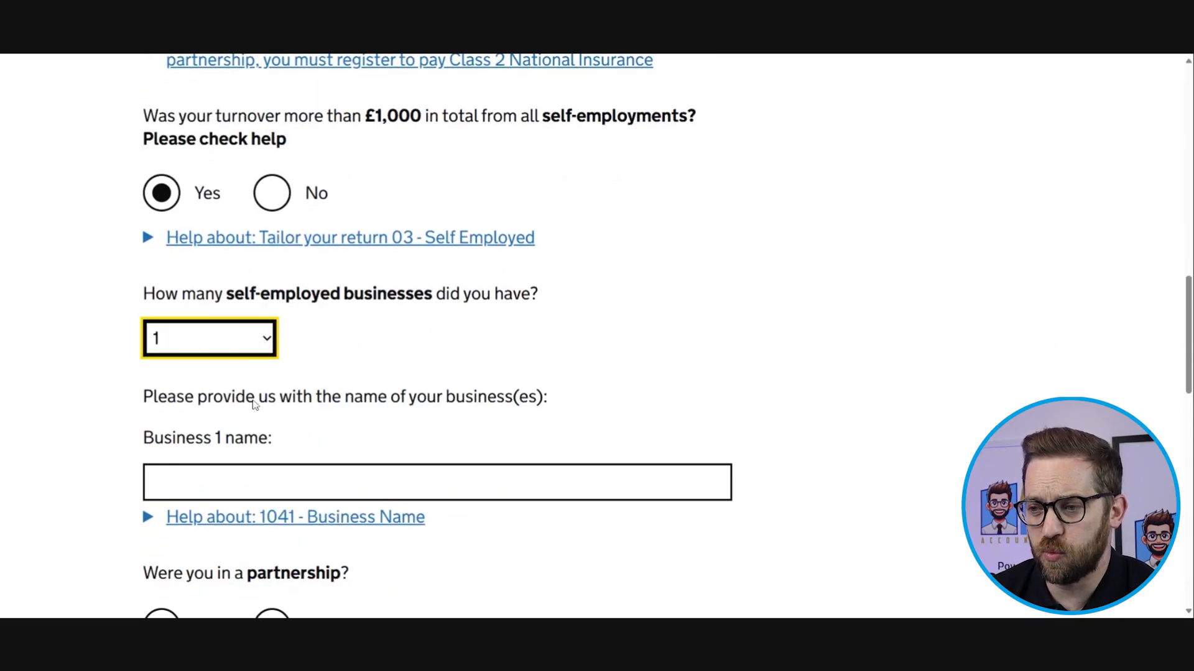
scroll(253, 400, down, 3)
key(Tab)
text(E)
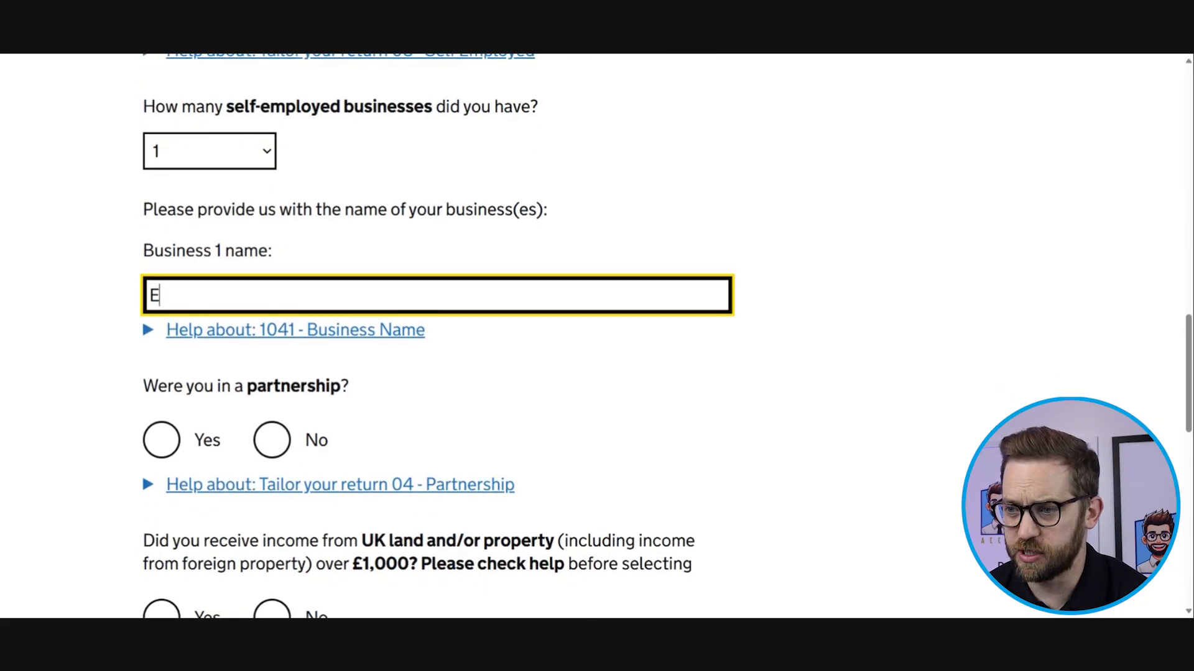
click(369, 344)
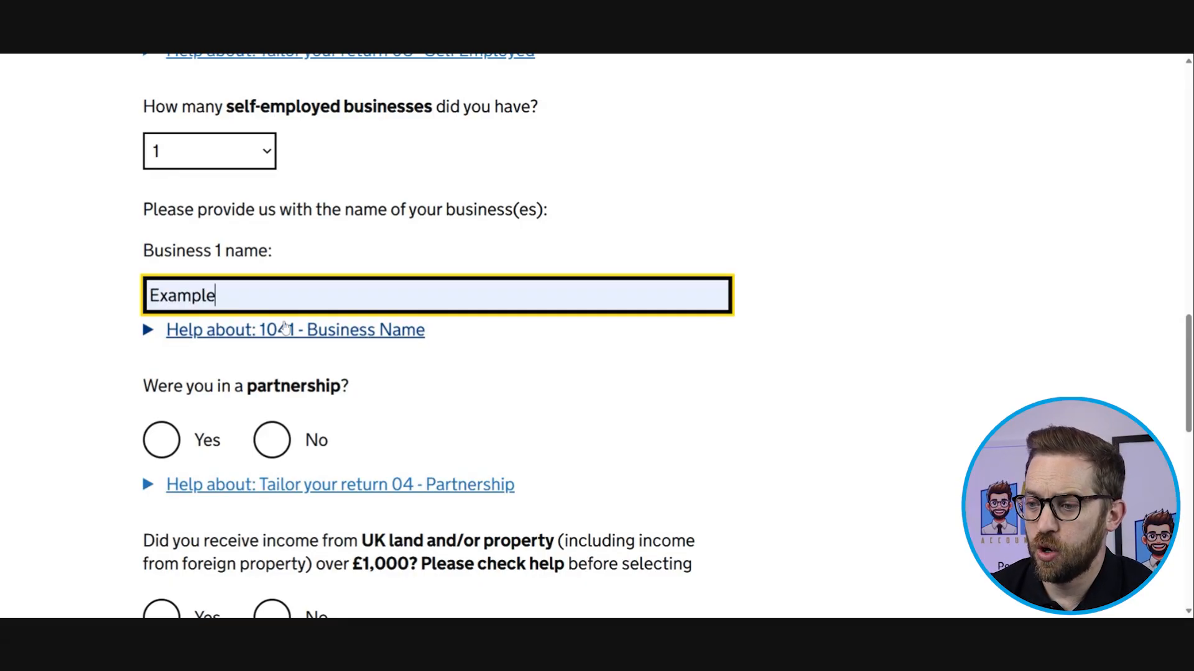
Step: Answer No to being in a partnership and No to receiving UK land or property income over £1,000
click(272, 443)
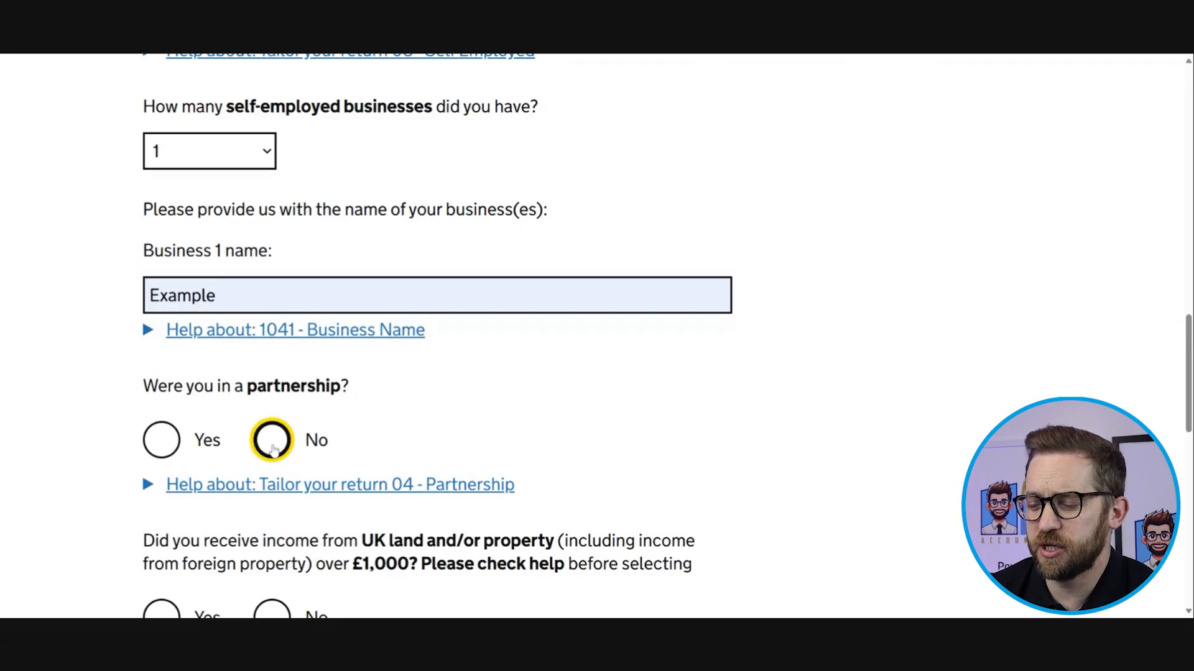
scroll(272, 448, down, 1)
scroll(274, 449, down, 1)
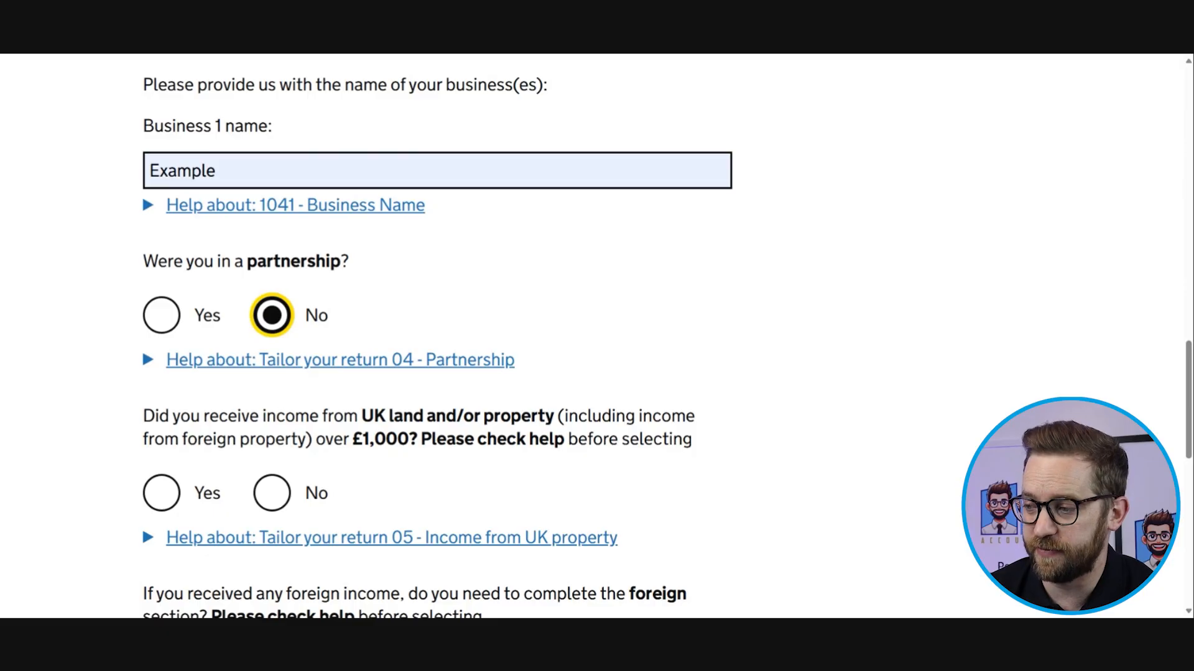
scroll(300, 459, down, 1)
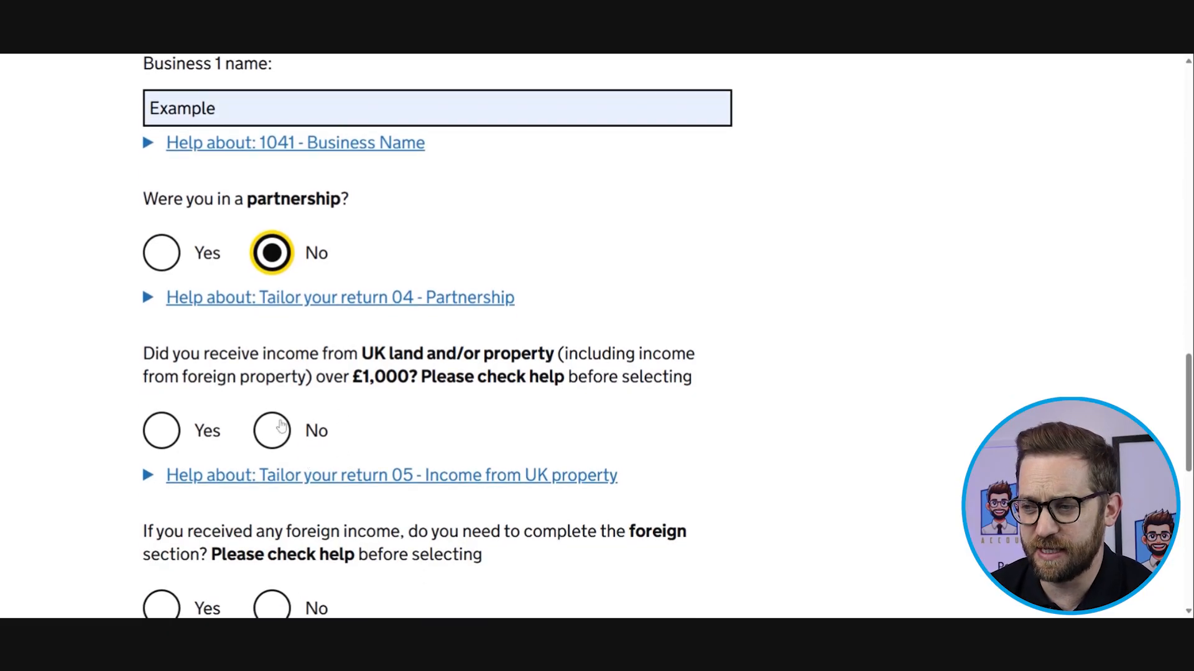
click(281, 425)
scroll(283, 433, down, 2)
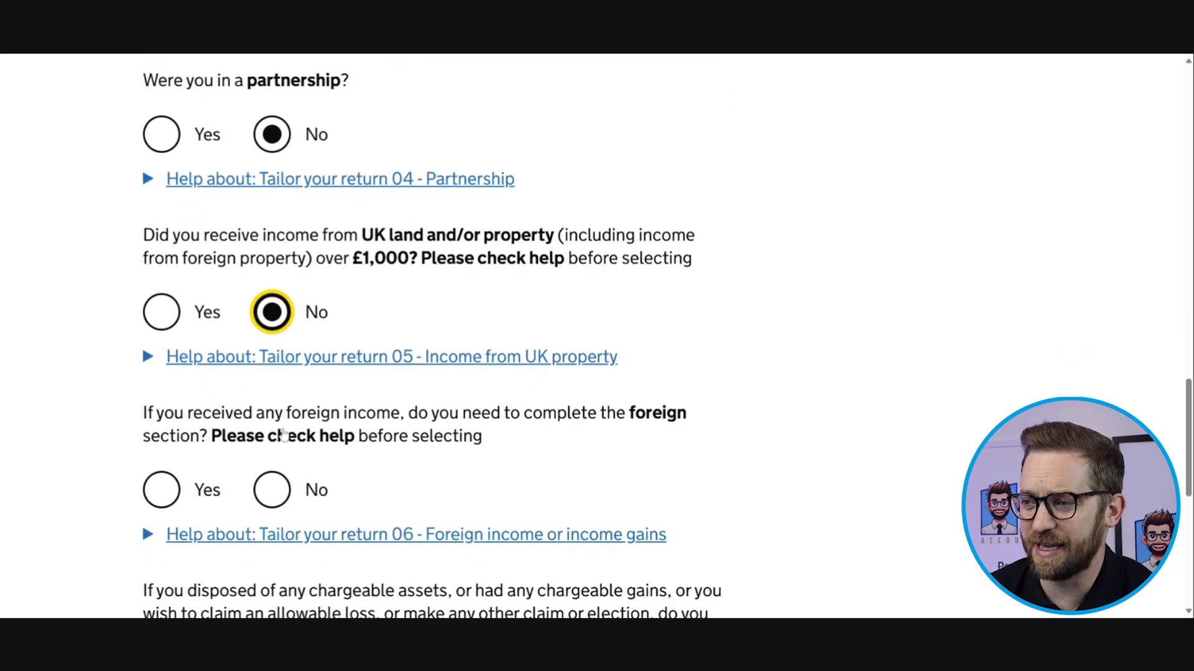
drag(352, 252, 409, 252)
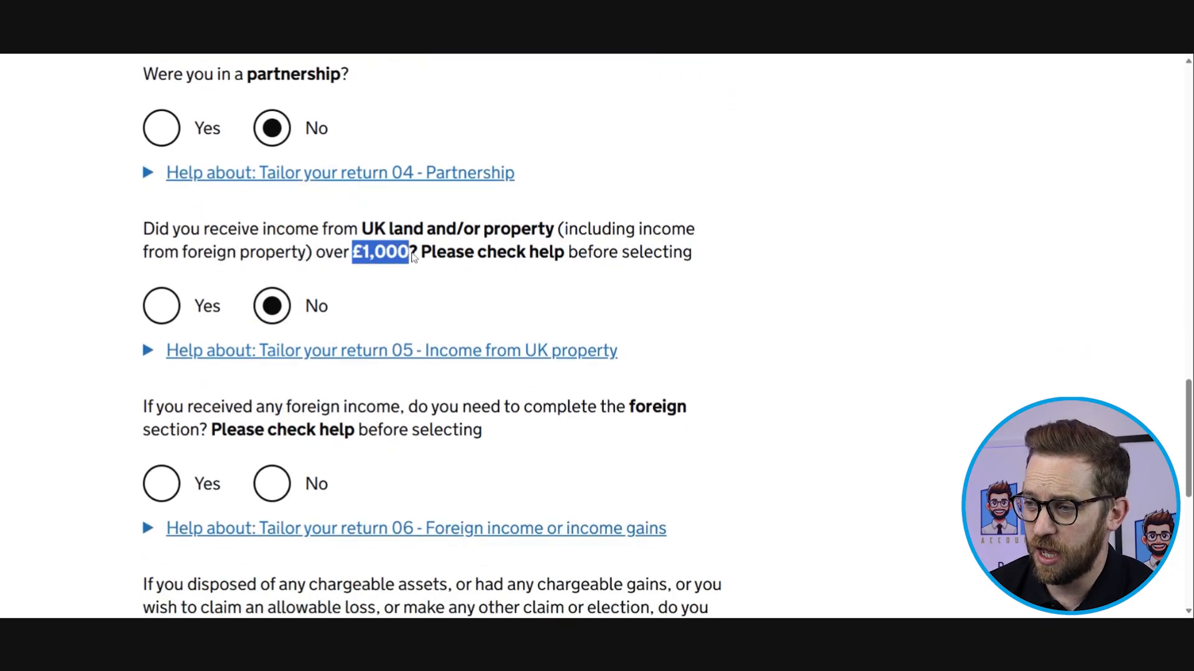
click(415, 257)
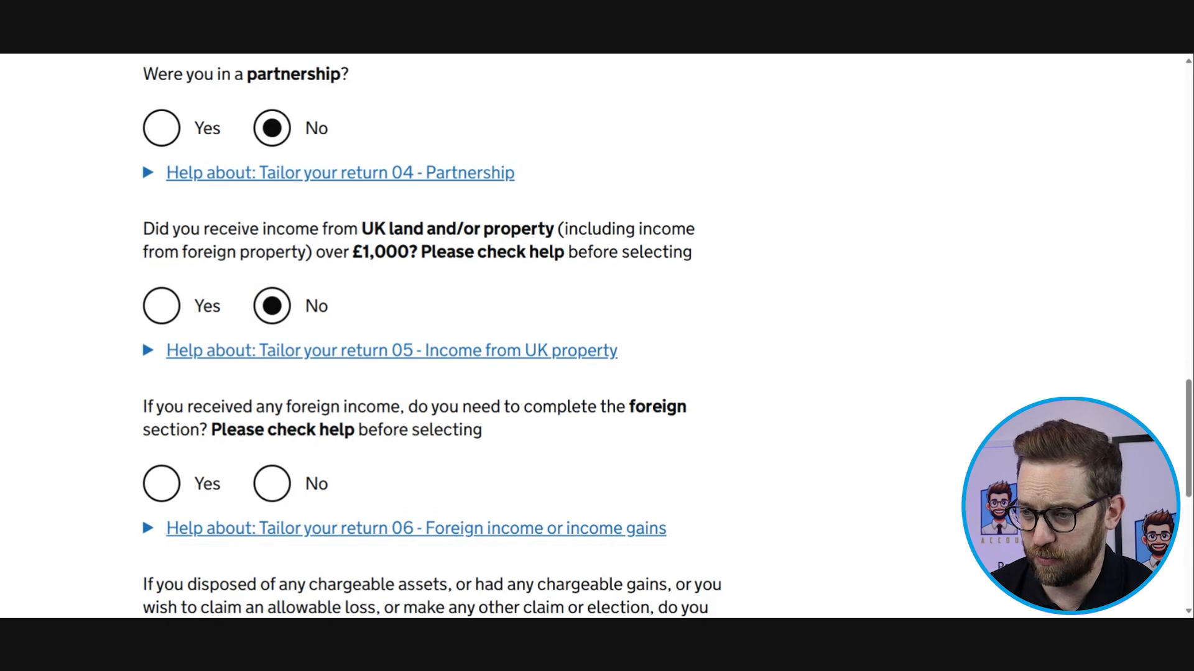
Step: Answer No to needing the foreign and Capital Gains sections, and save page 1 to continue
scroll(290, 384, down, 1)
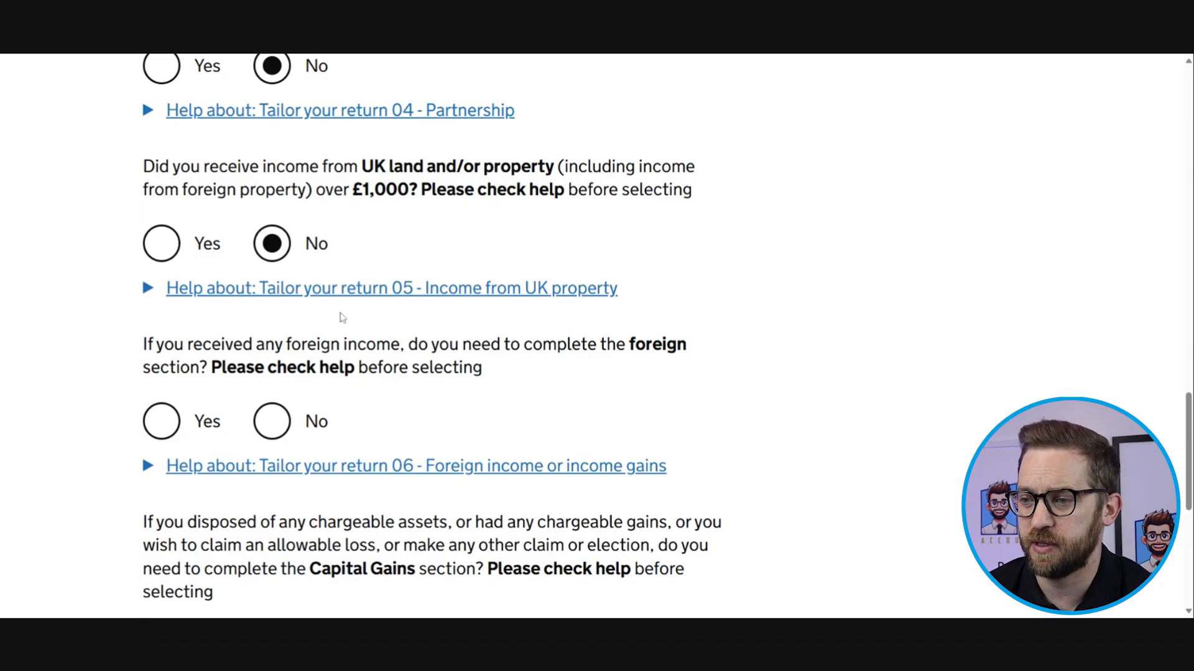
click(276, 422)
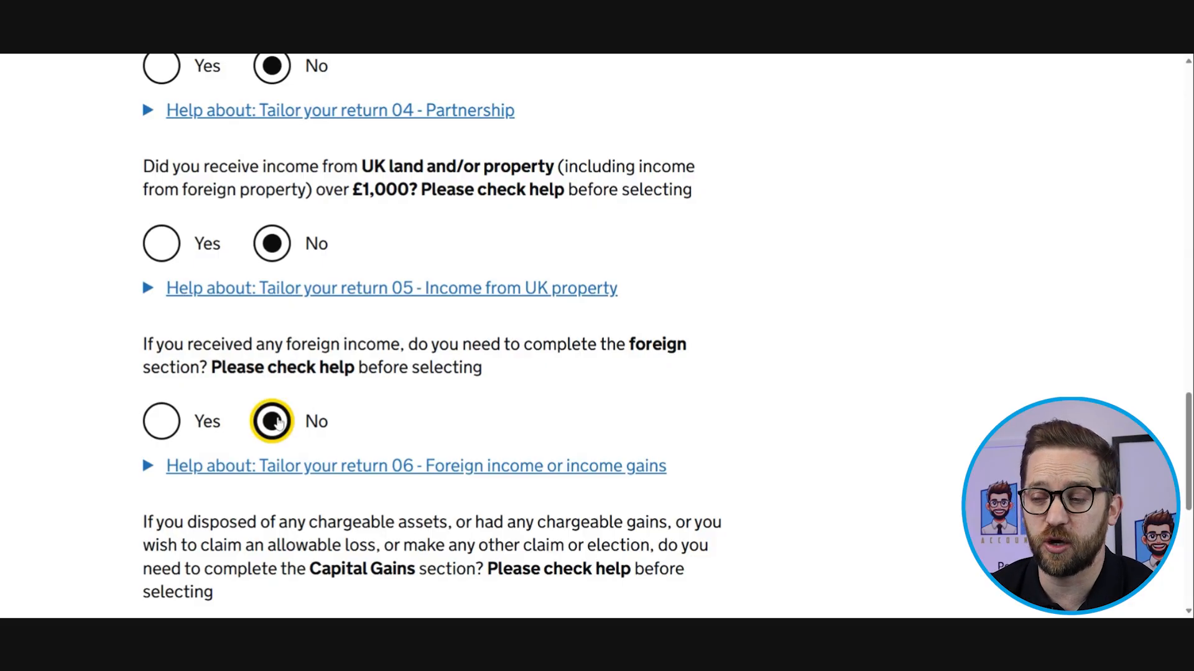
scroll(277, 422, down, 4)
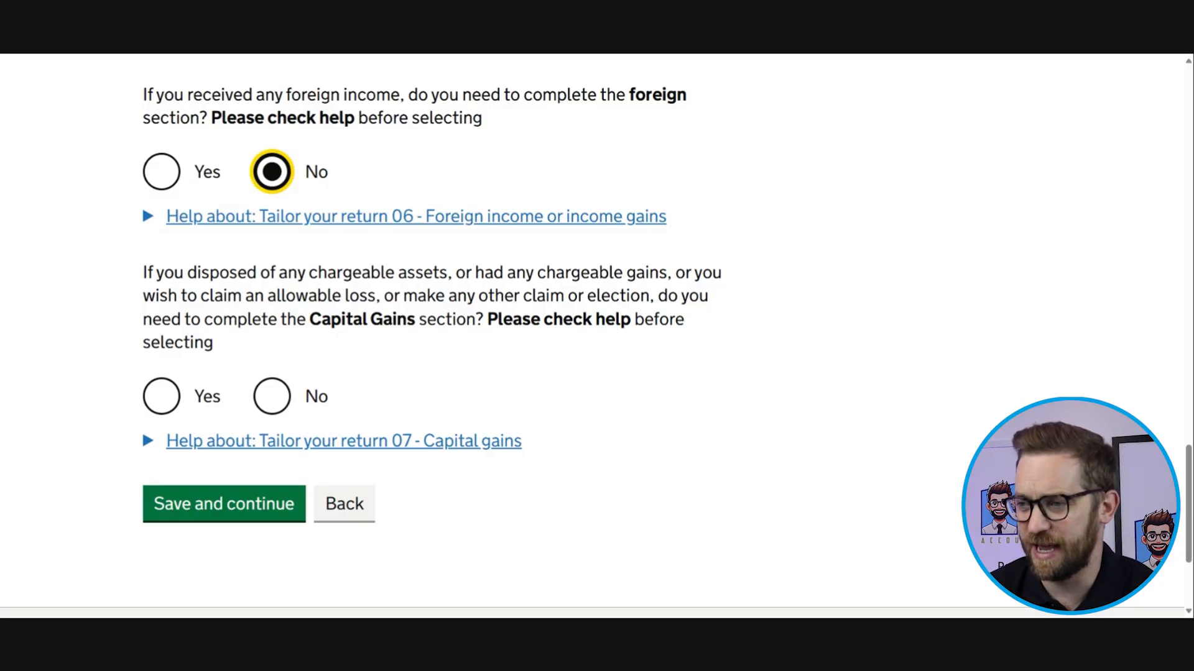
click(271, 396)
click(280, 501)
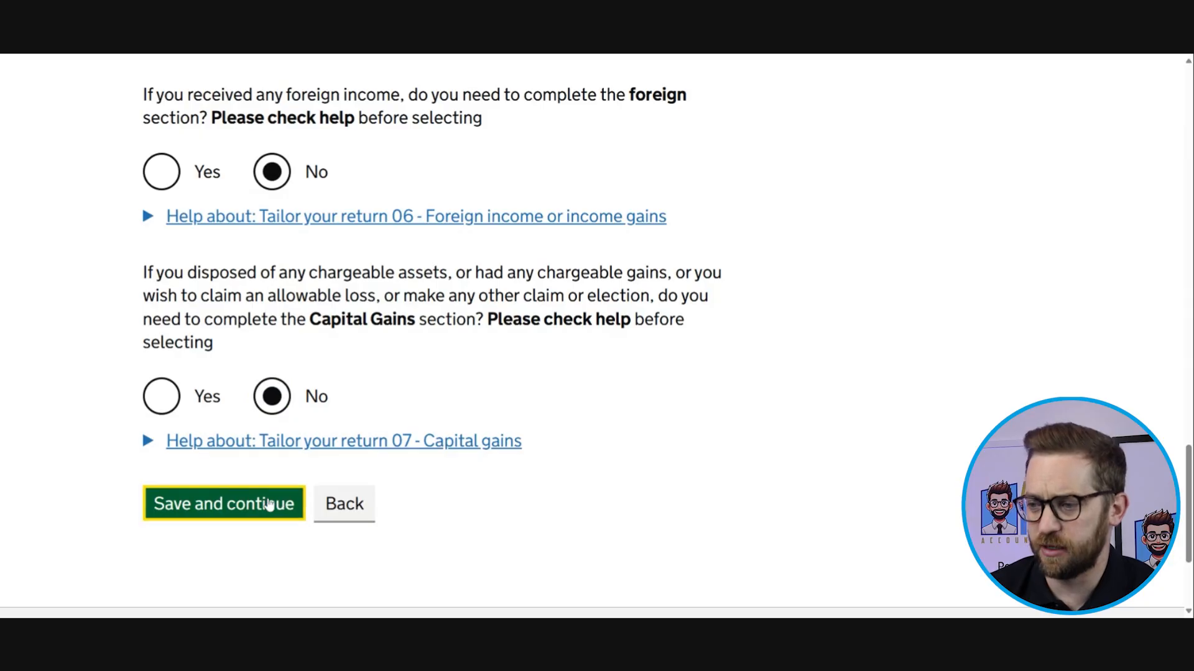
Step: Answer No to receiving any interest and No to receiving any dividends on page 2
scroll(320, 378, down, 5)
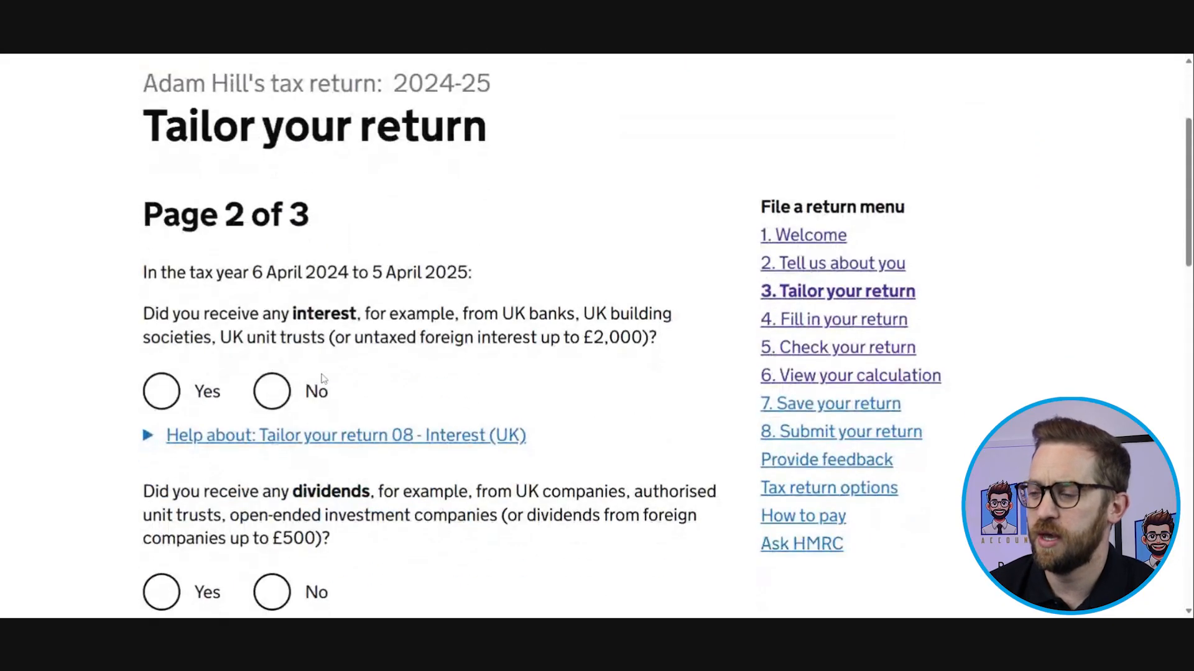
click(271, 269)
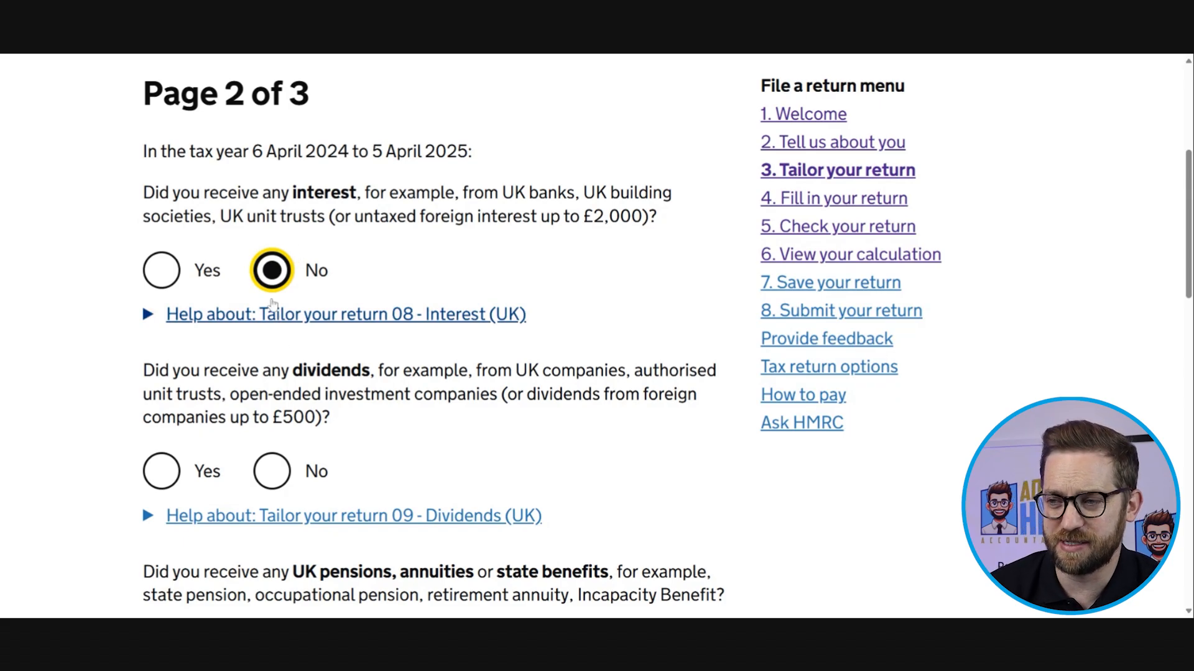
scroll(258, 318, down, 2)
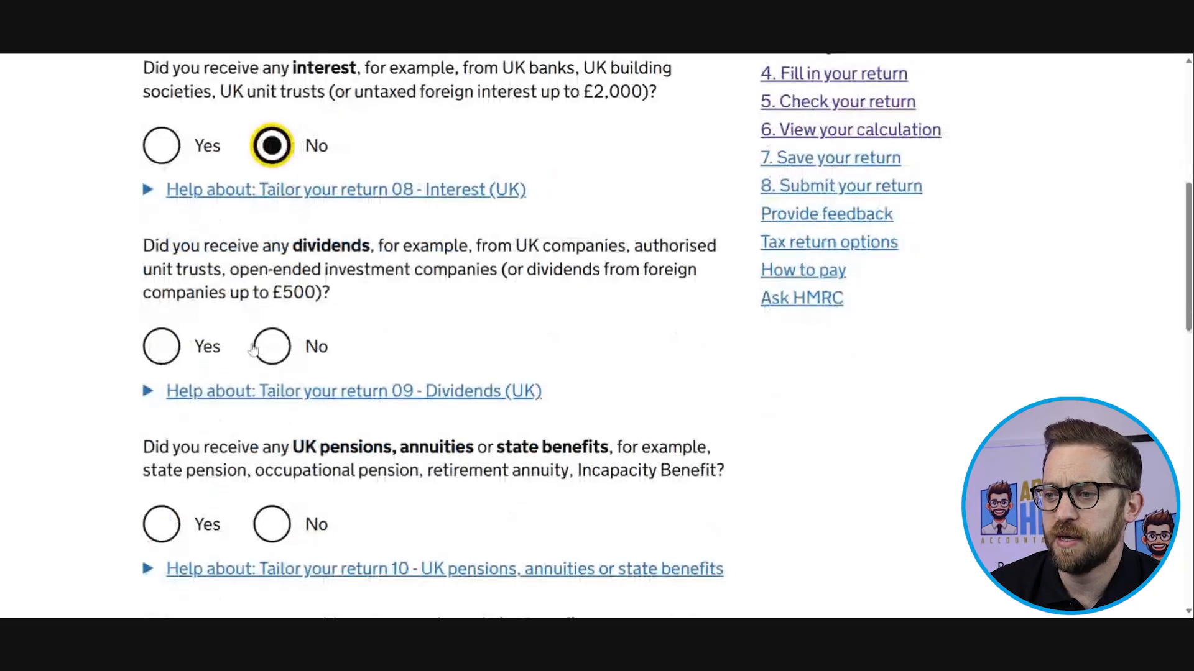
click(264, 351)
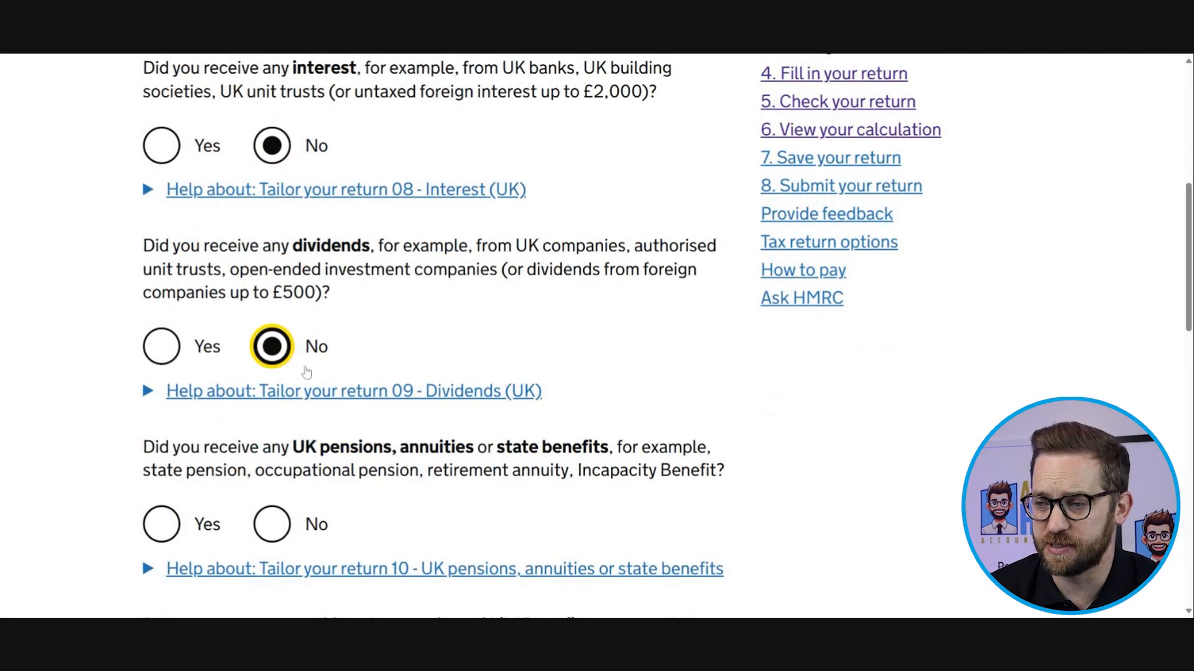
Step: Answer No to UK pensions, annuities or state benefits, and No to Child Benefit payments during 2024-25
scroll(327, 367, down, 1)
scroll(327, 366, down, 1)
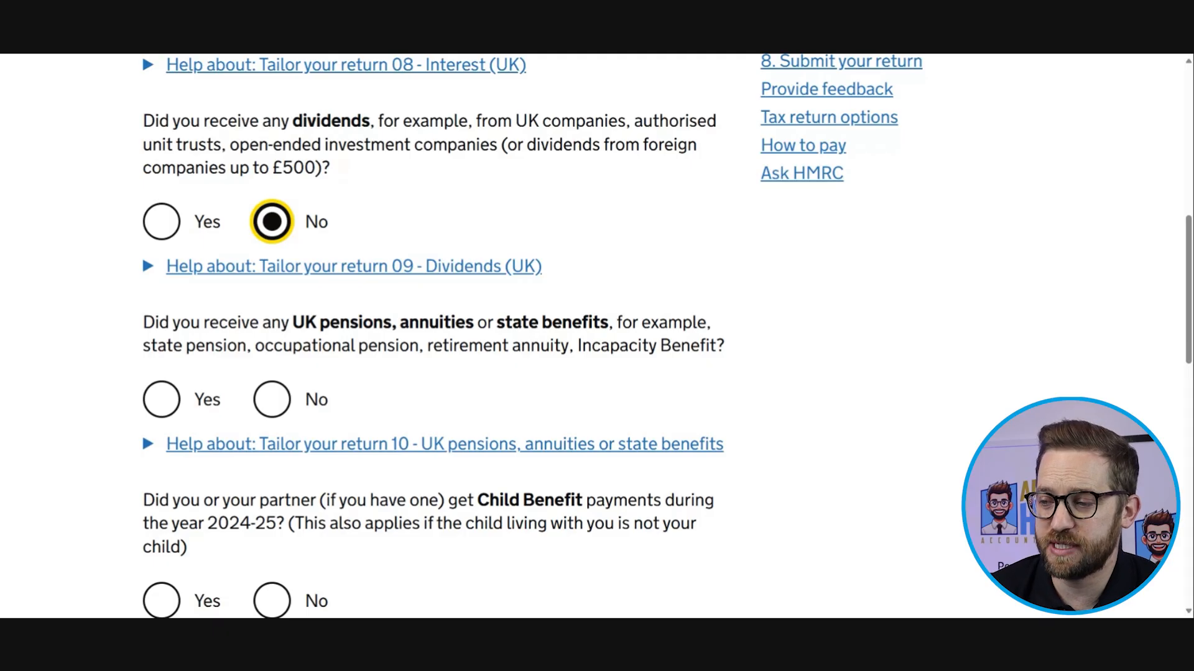
click(271, 400)
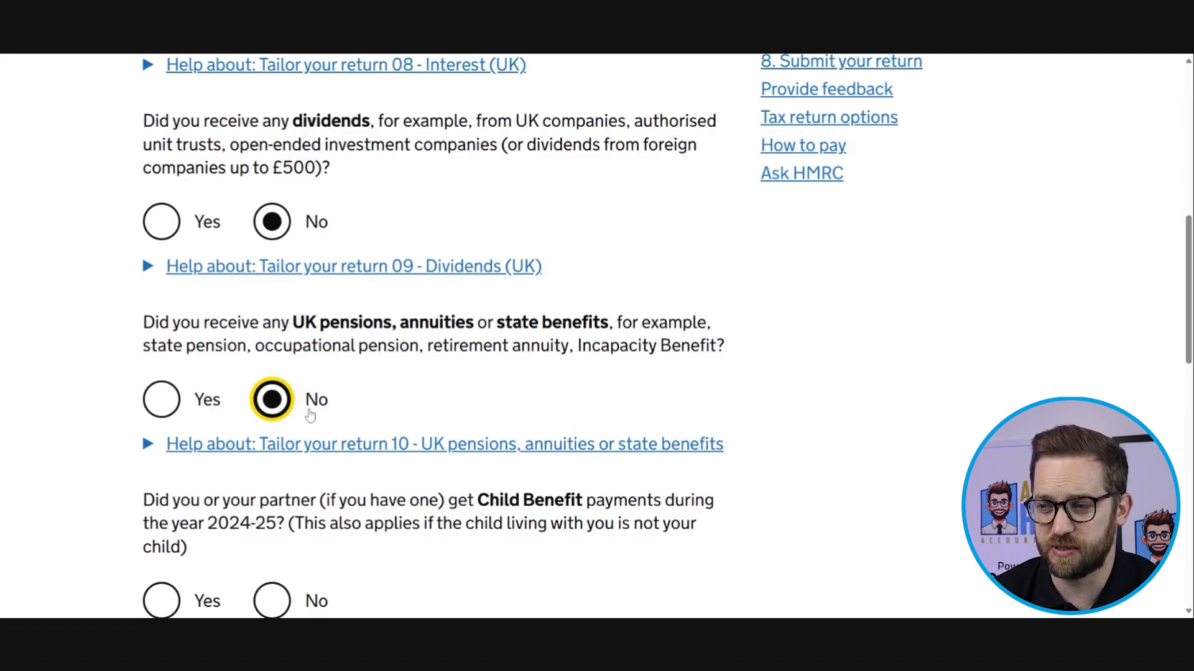
scroll(308, 414, down, 1)
scroll(309, 412, down, 2)
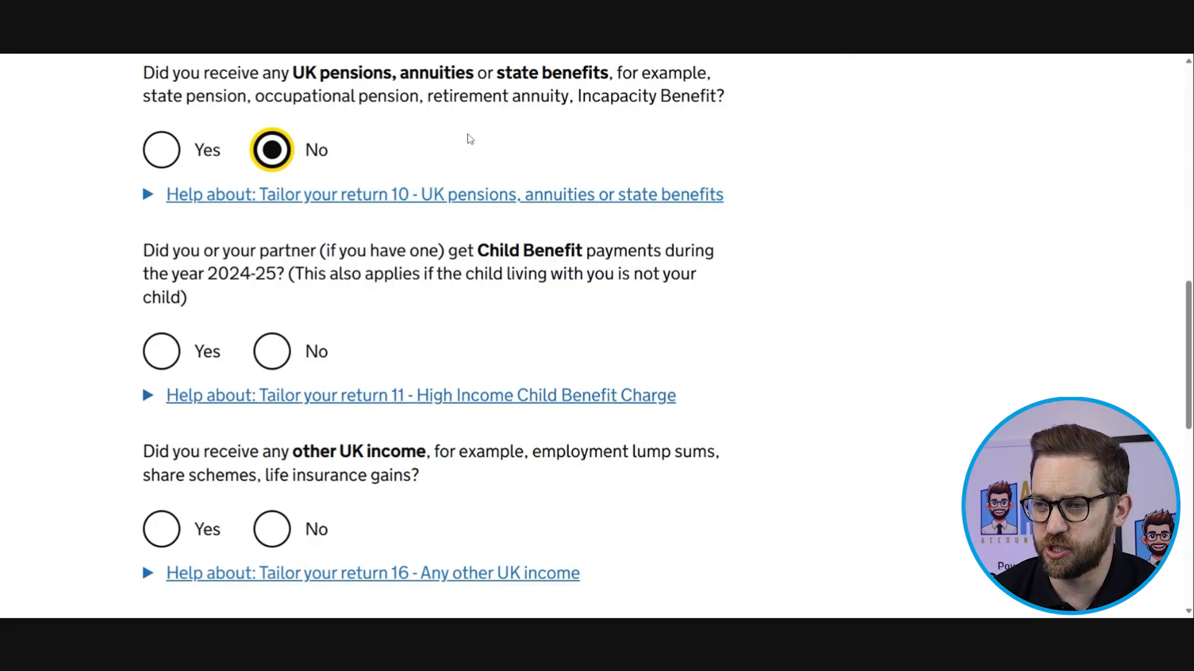
scroll(320, 329, down, 1)
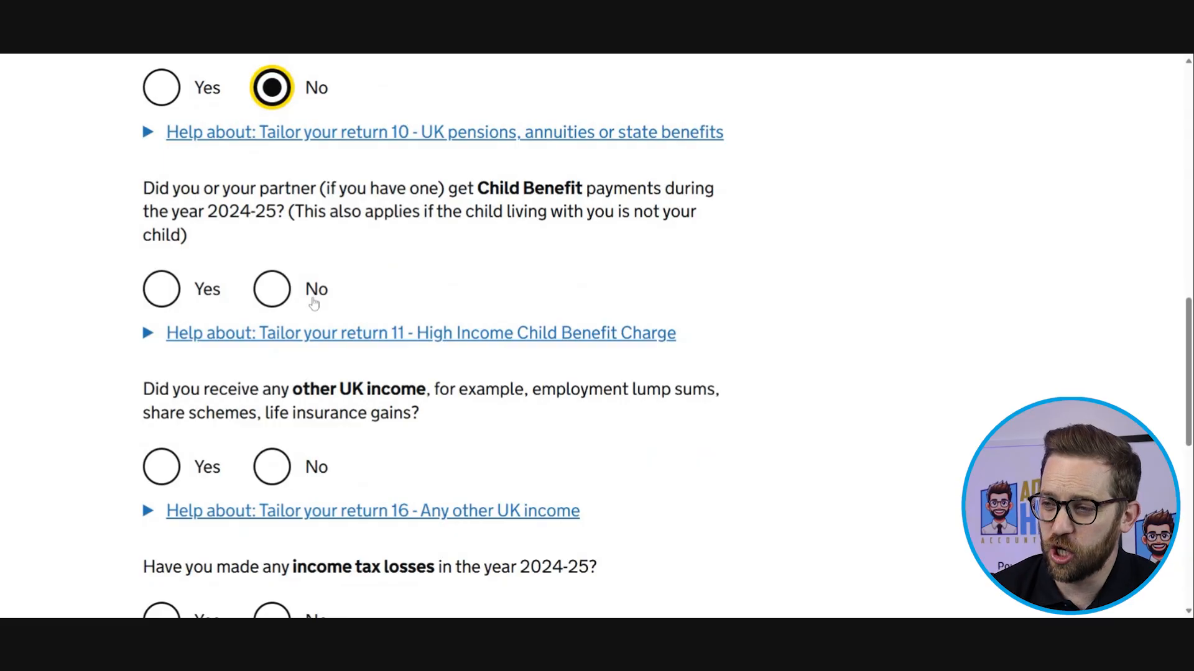
click(273, 297)
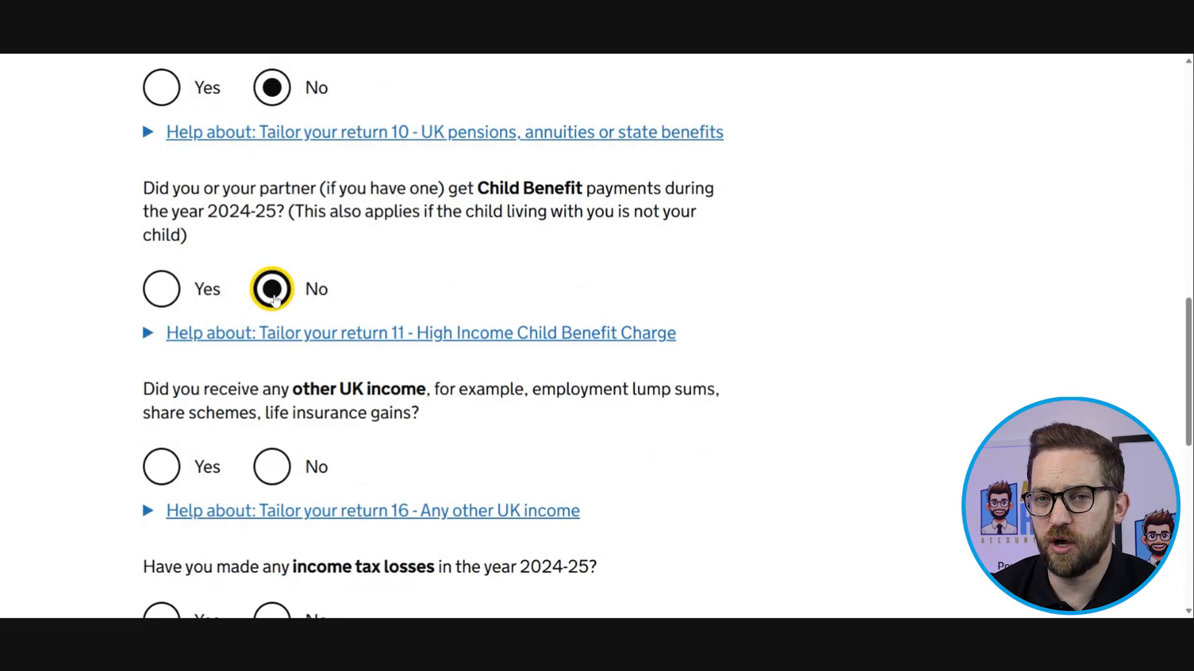
Step: Read the help about the High Income Child Benefit Charge, then collapse it again
click(351, 336)
scroll(361, 315, down, 2)
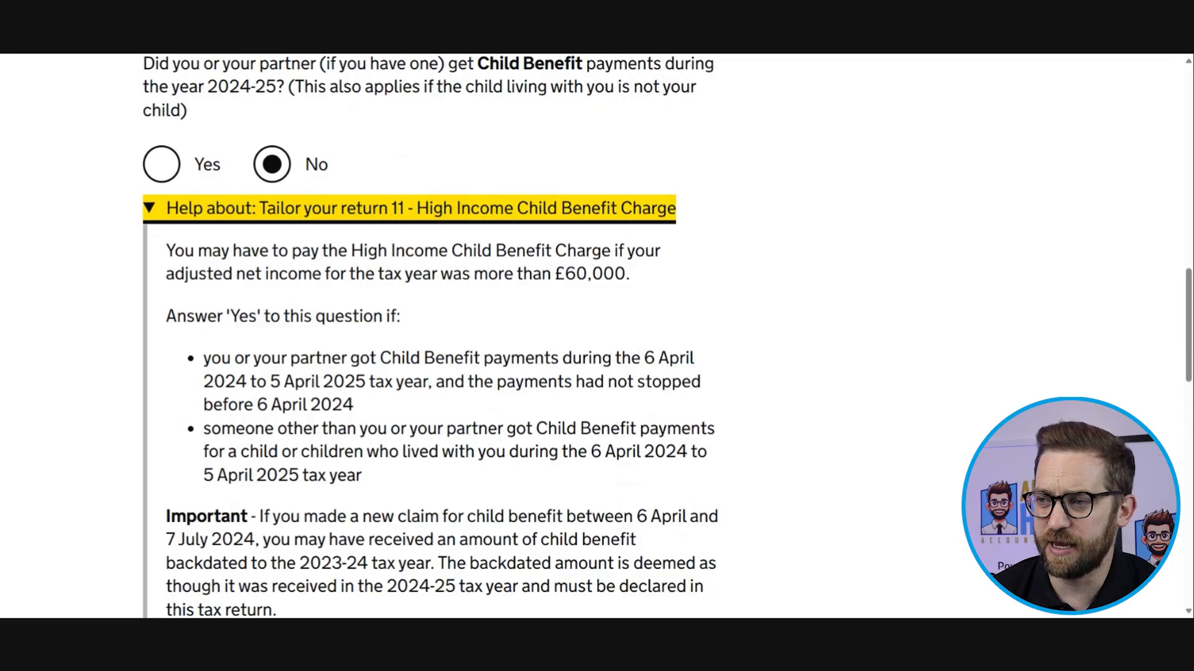
click(368, 215)
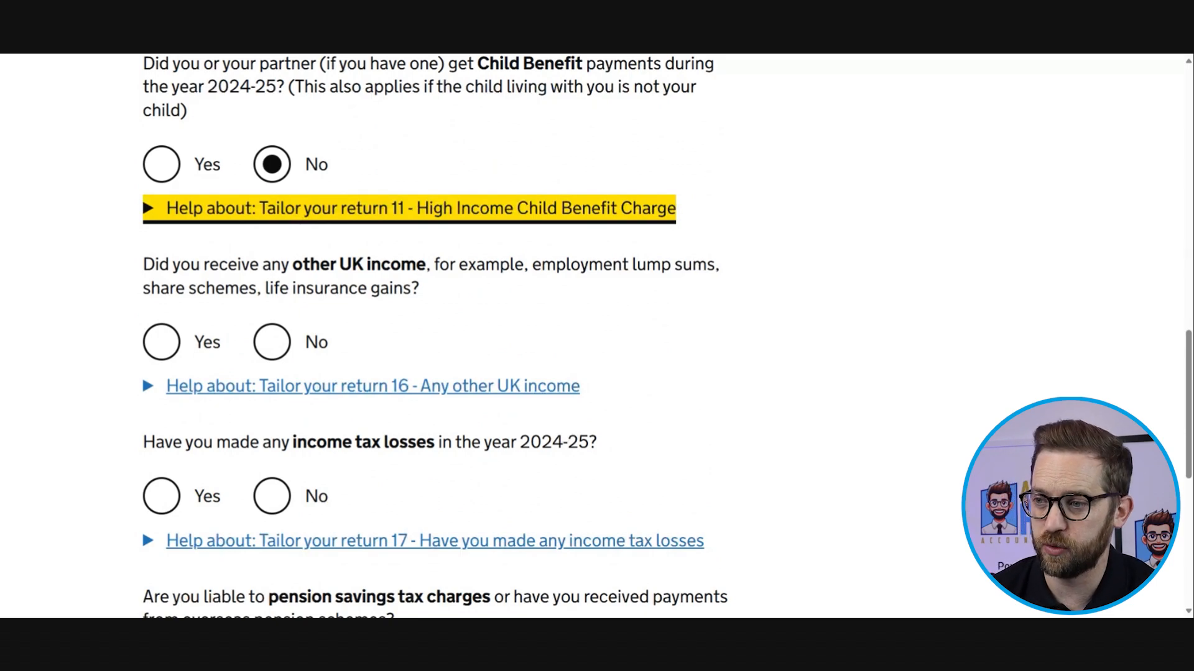
Step: Answer No to receiving any other UK income such as employment lump sums, share schemes or life insurance gains
click(272, 341)
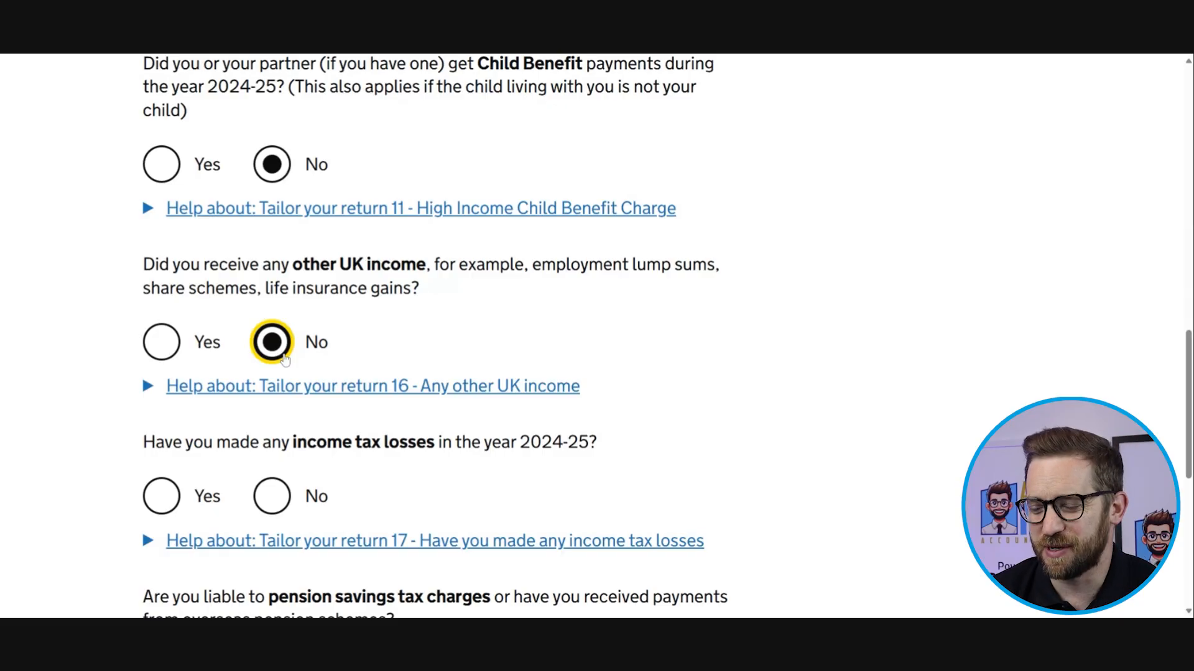
scroll(329, 391, down, 3)
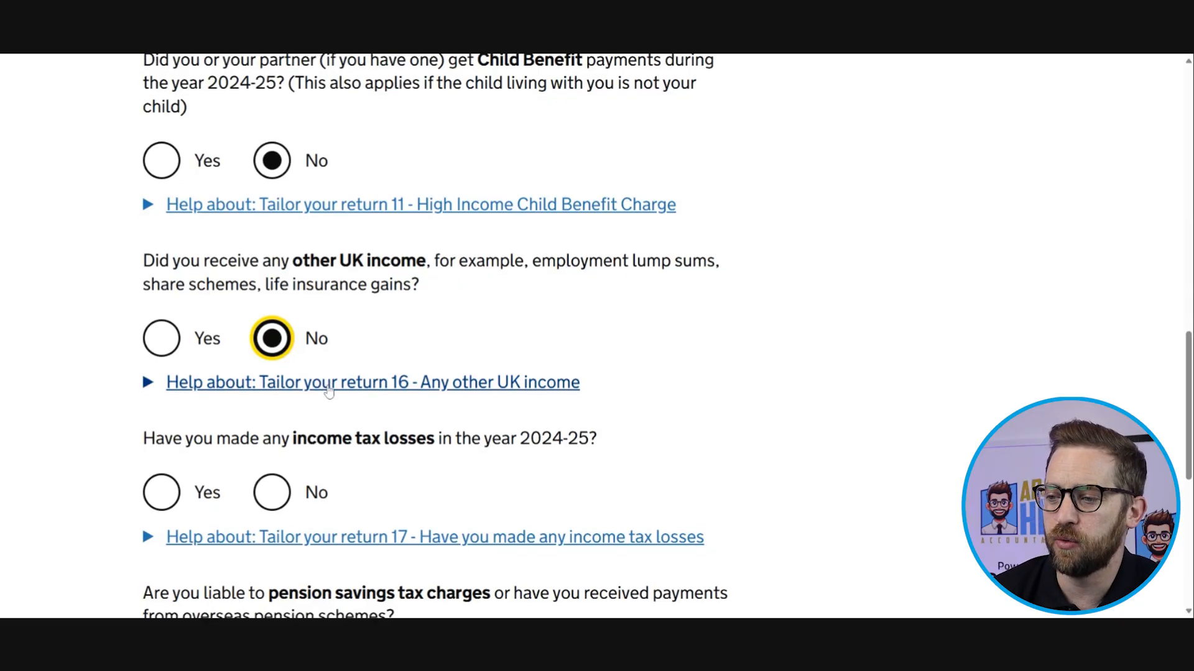
Step: Answer No to having made any income tax losses in the year 2024-25
scroll(328, 390, down, 1)
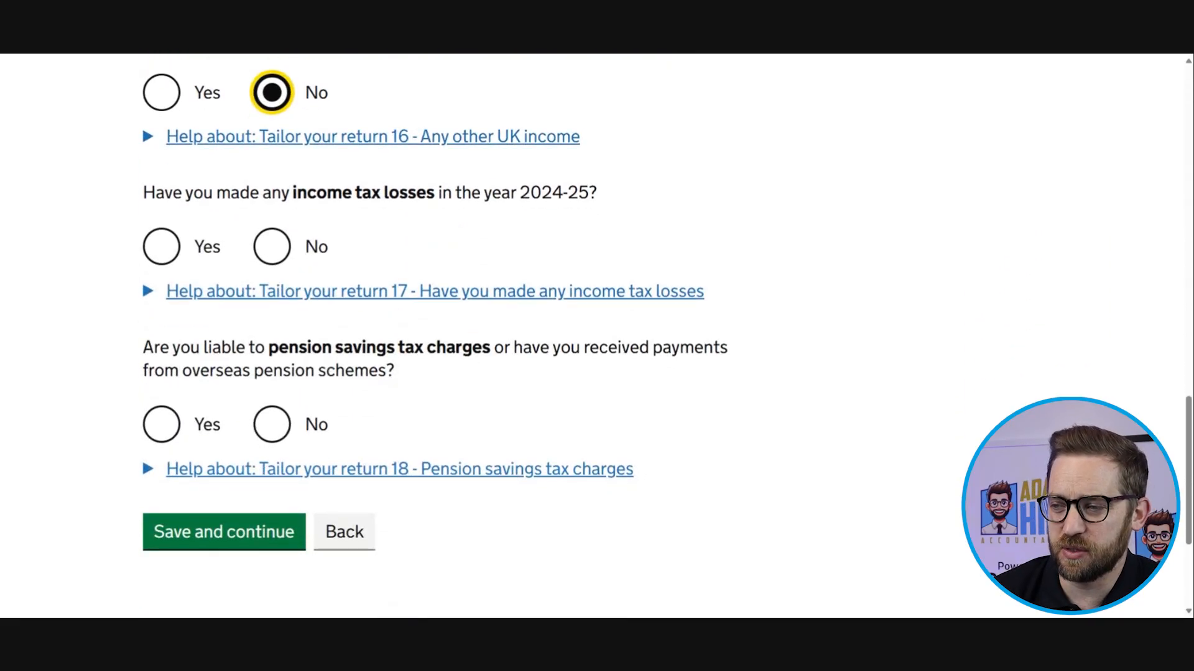
drag(293, 193, 435, 193)
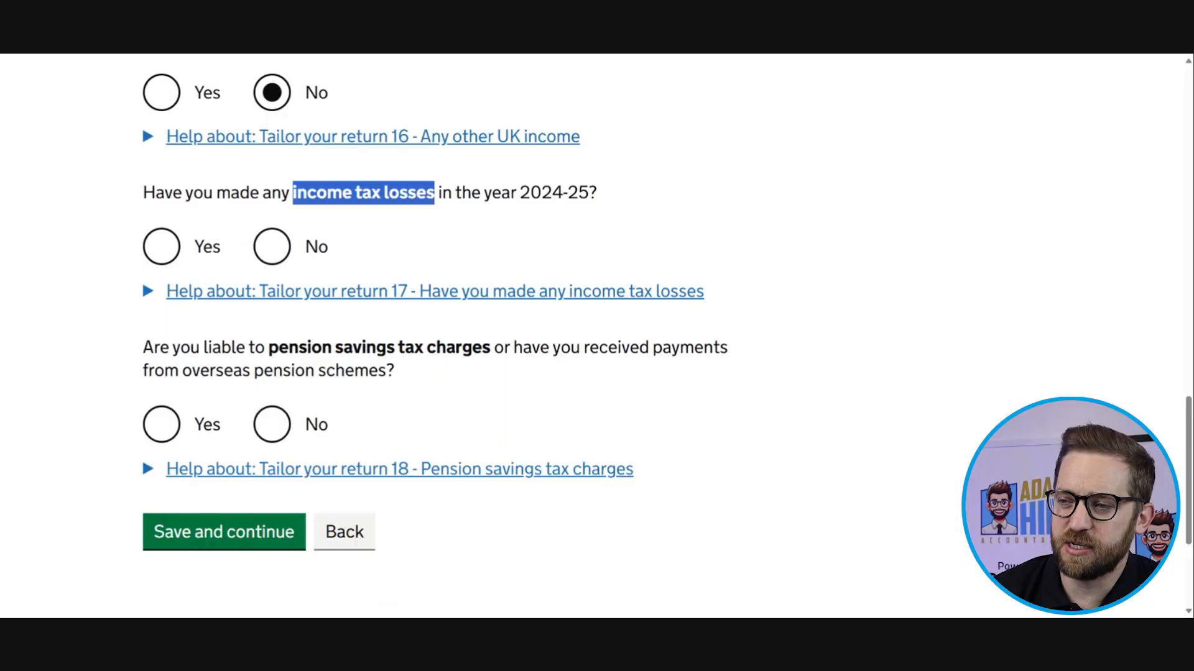
click(283, 248)
click(397, 220)
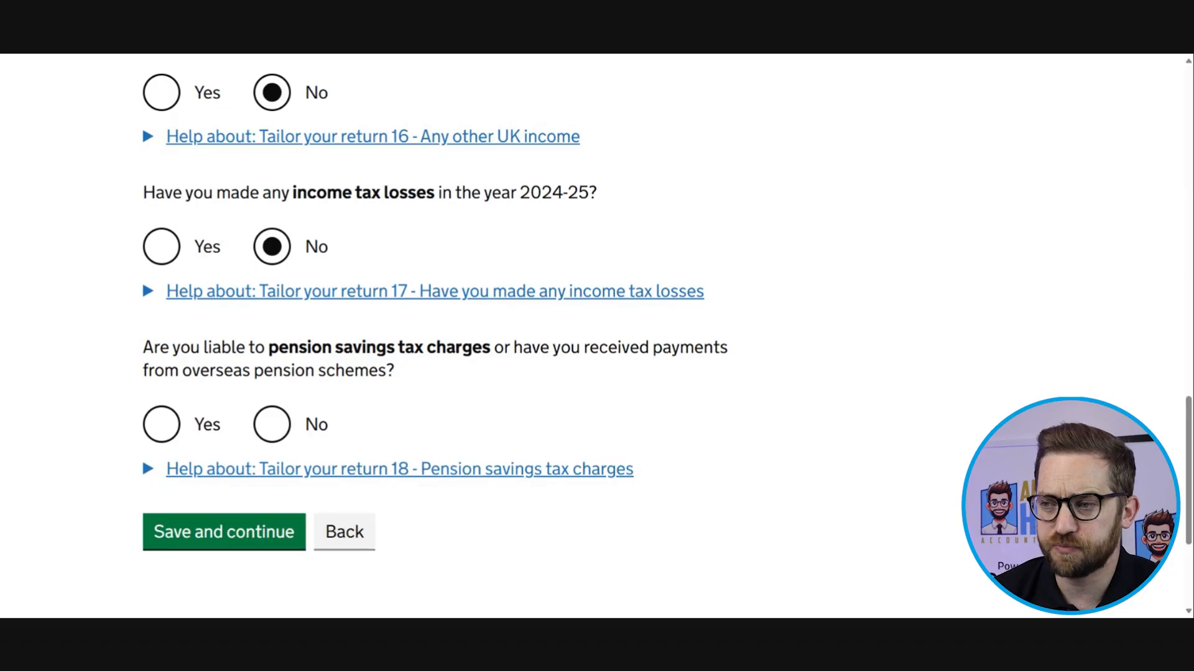
drag(292, 192, 437, 195)
scroll(437, 195, up, 2)
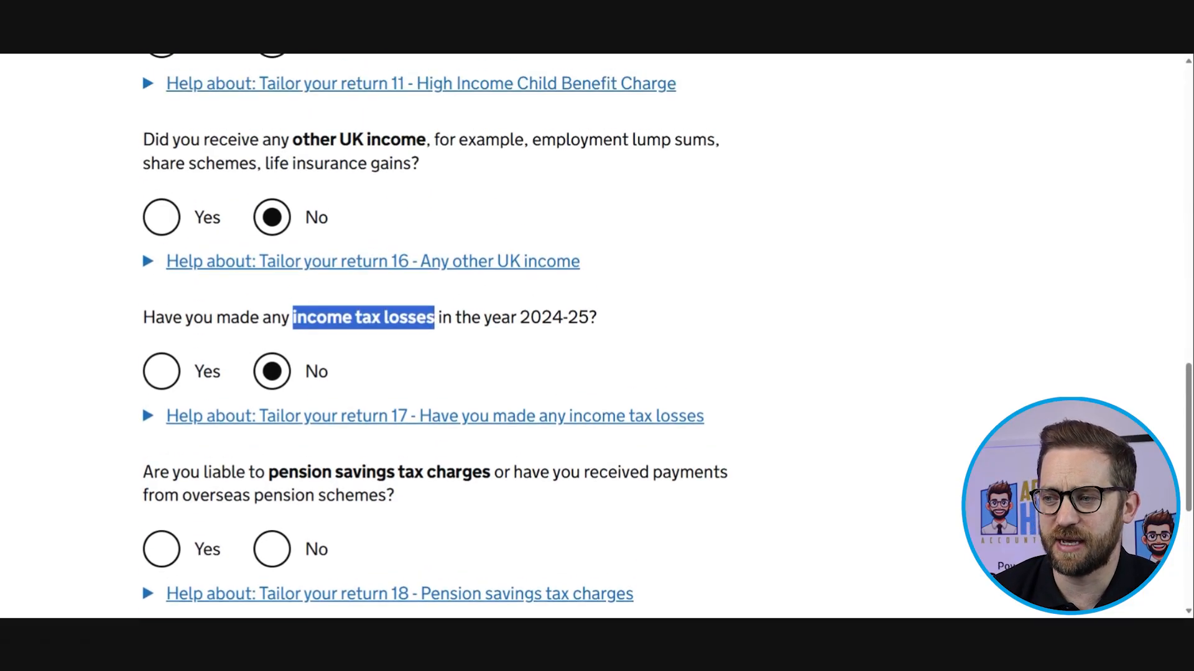
drag(293, 140, 427, 140)
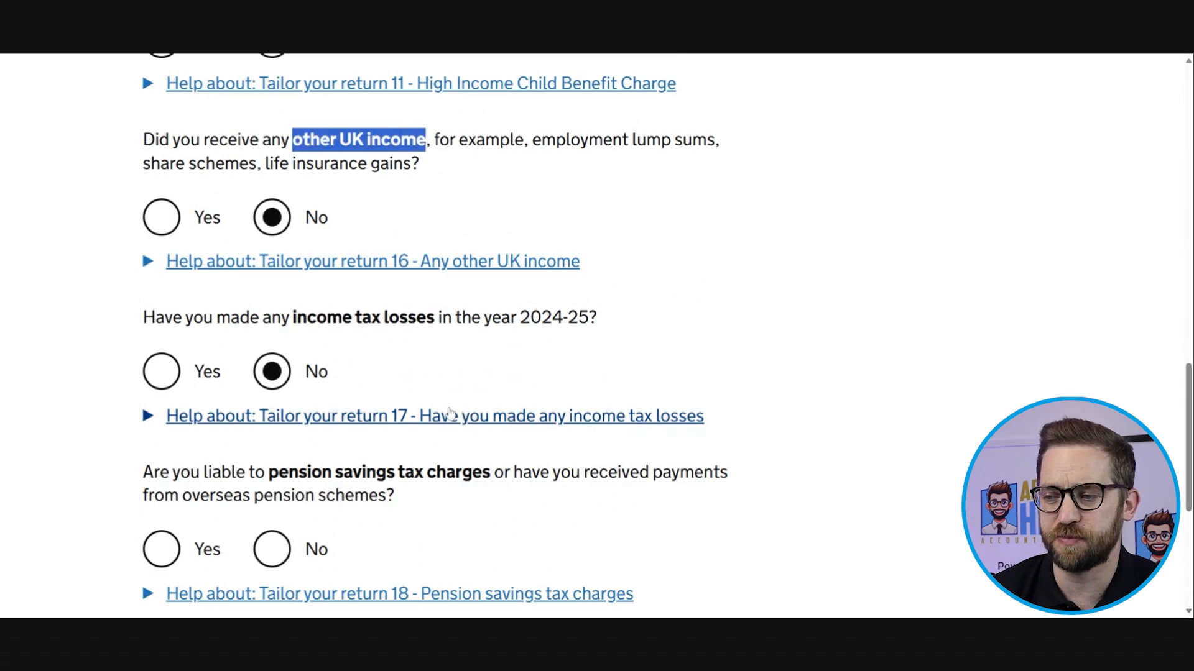
click(420, 334)
scroll(420, 334, down, 2)
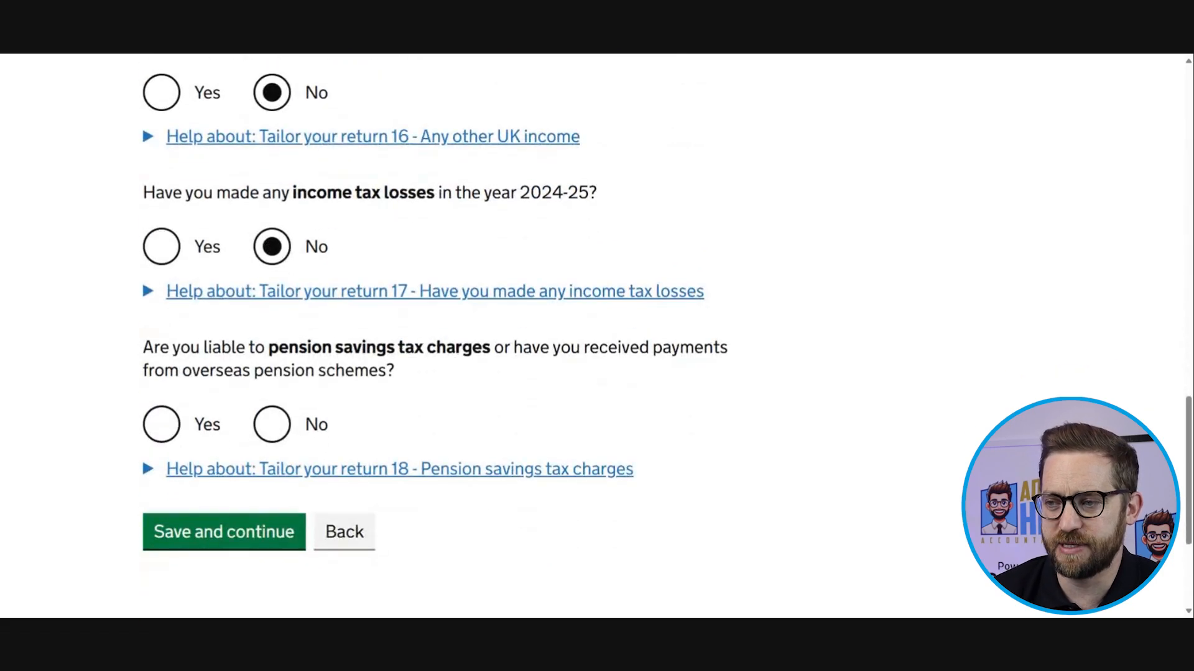
Step: Read the help about pension savings tax charges, including the annual allowance charge, and collapse it again
scroll(464, 320, down, 1)
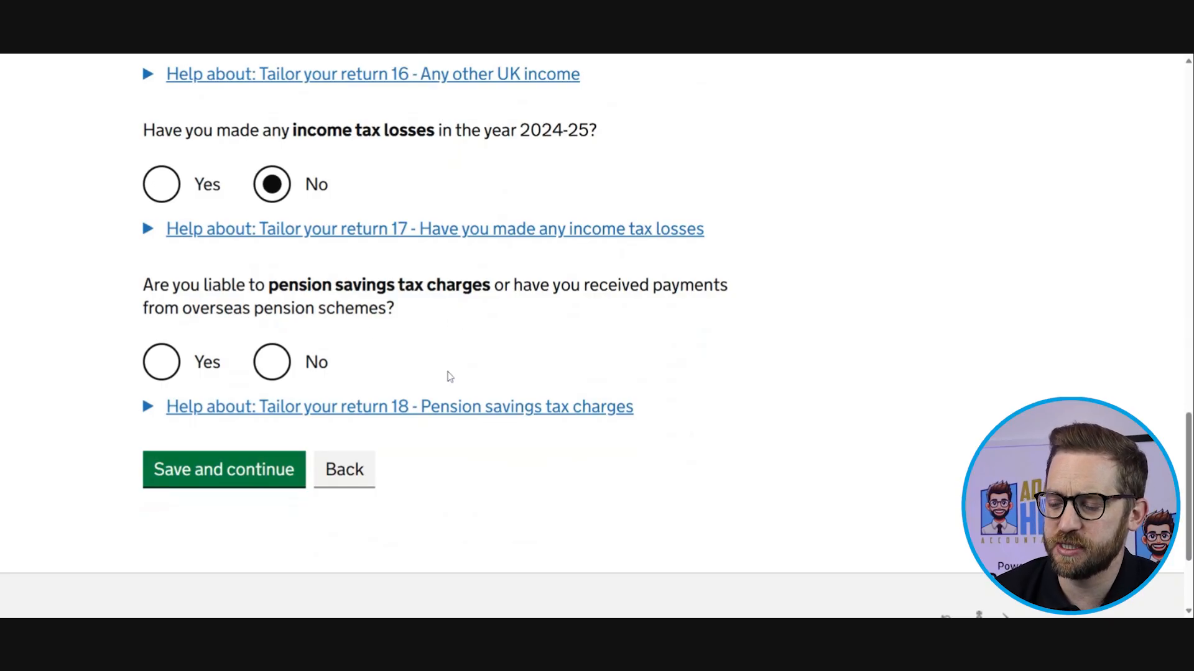
click(391, 407)
scroll(392, 404, down, 3)
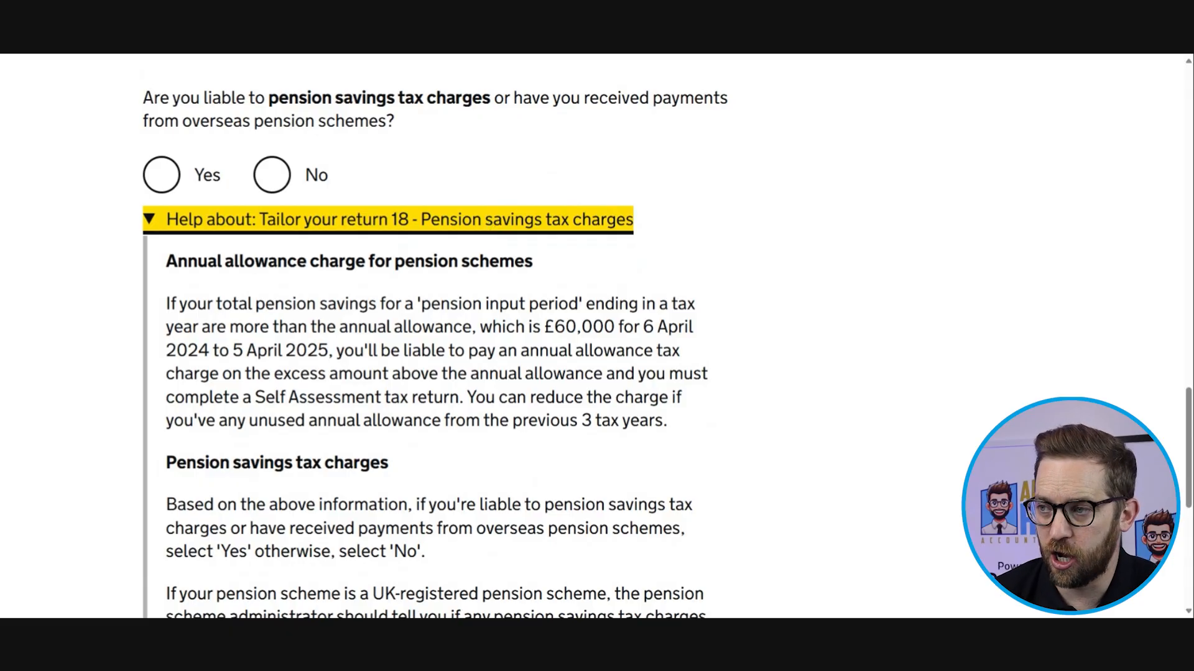
click(489, 224)
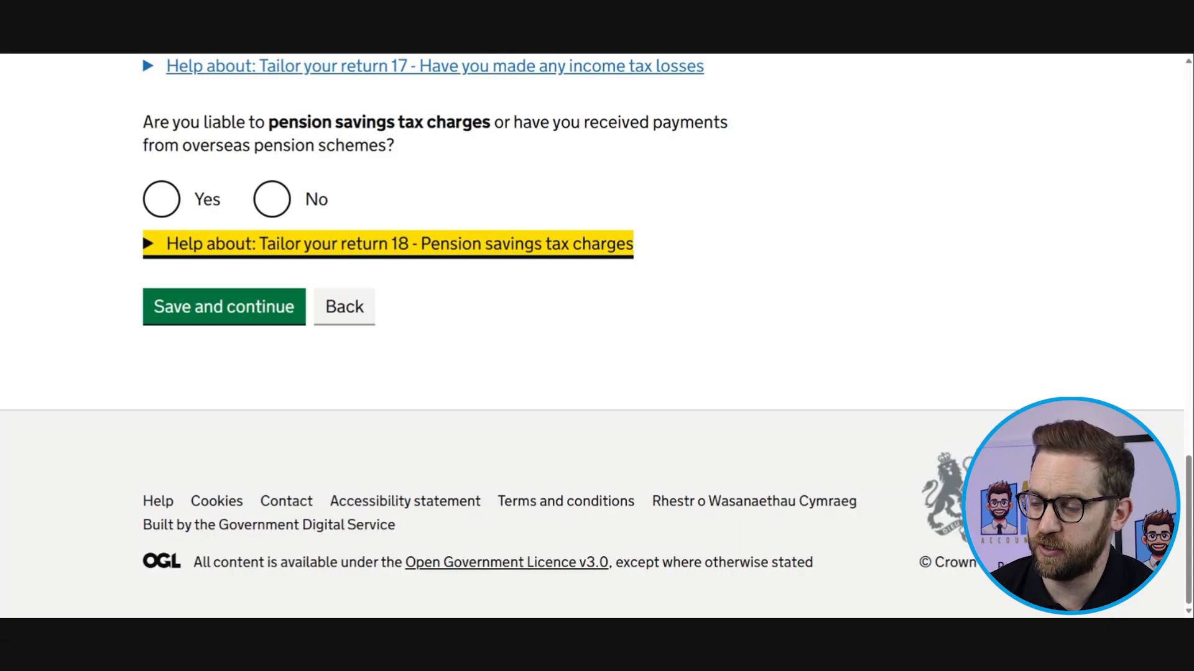
Step: Answer No to pension savings tax charges or overseas pension payments, and save to continue to page 3 of the tailoring questions
click(272, 199)
click(271, 314)
scroll(270, 314, down, 2)
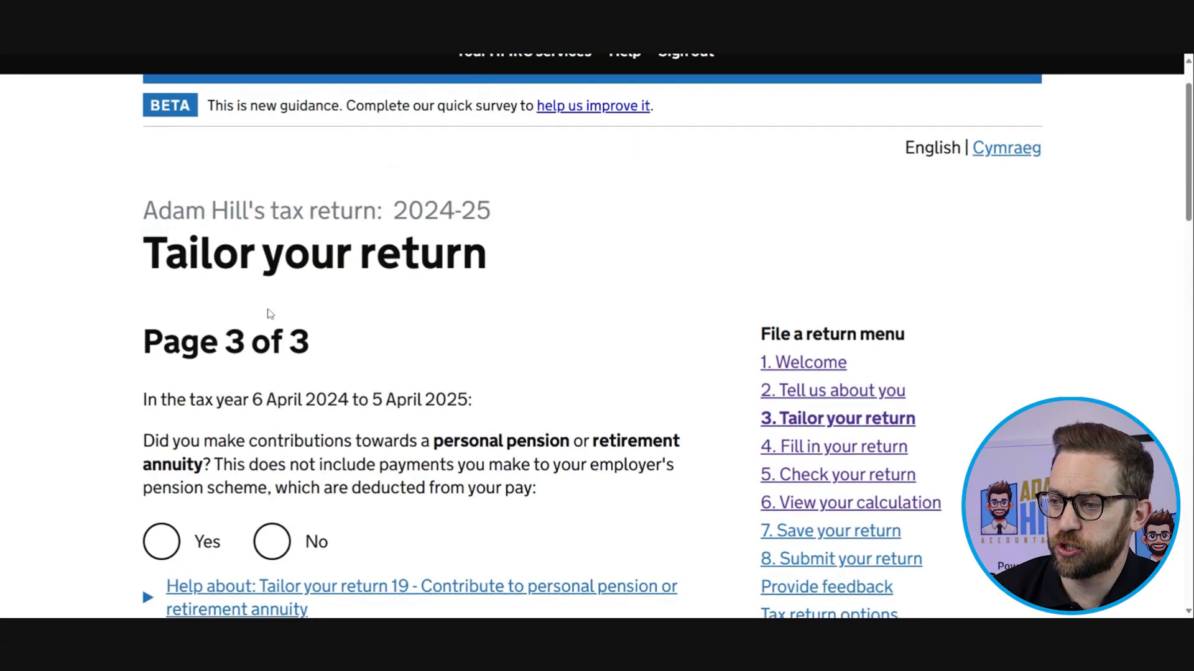
scroll(270, 314, down, 3)
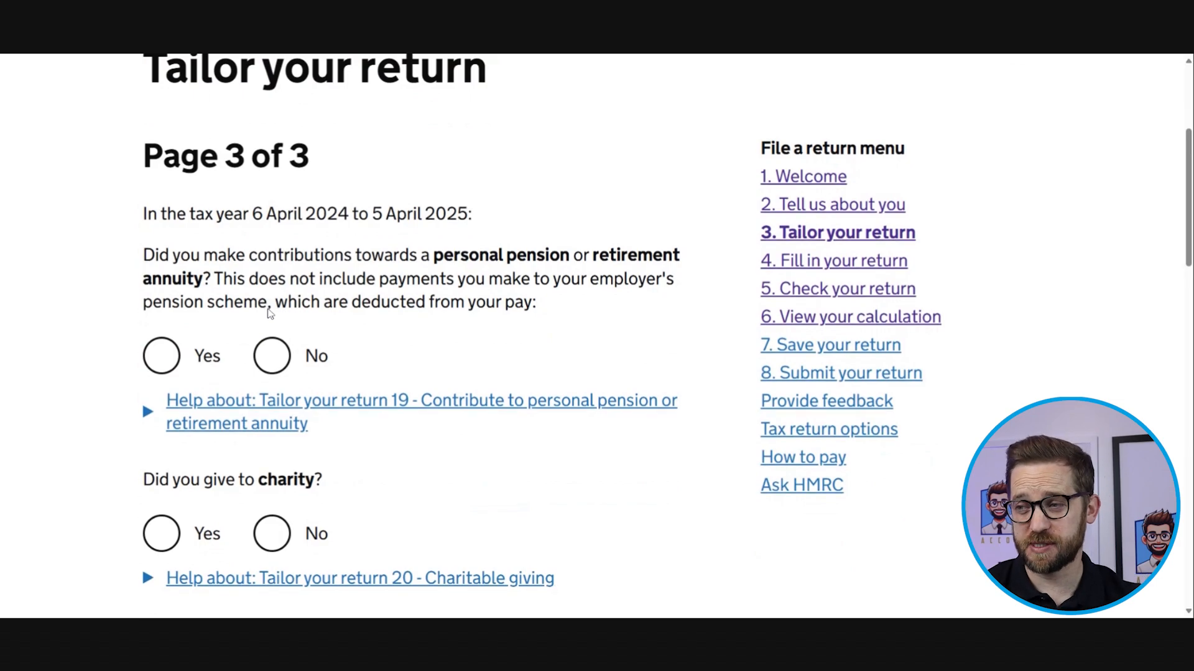
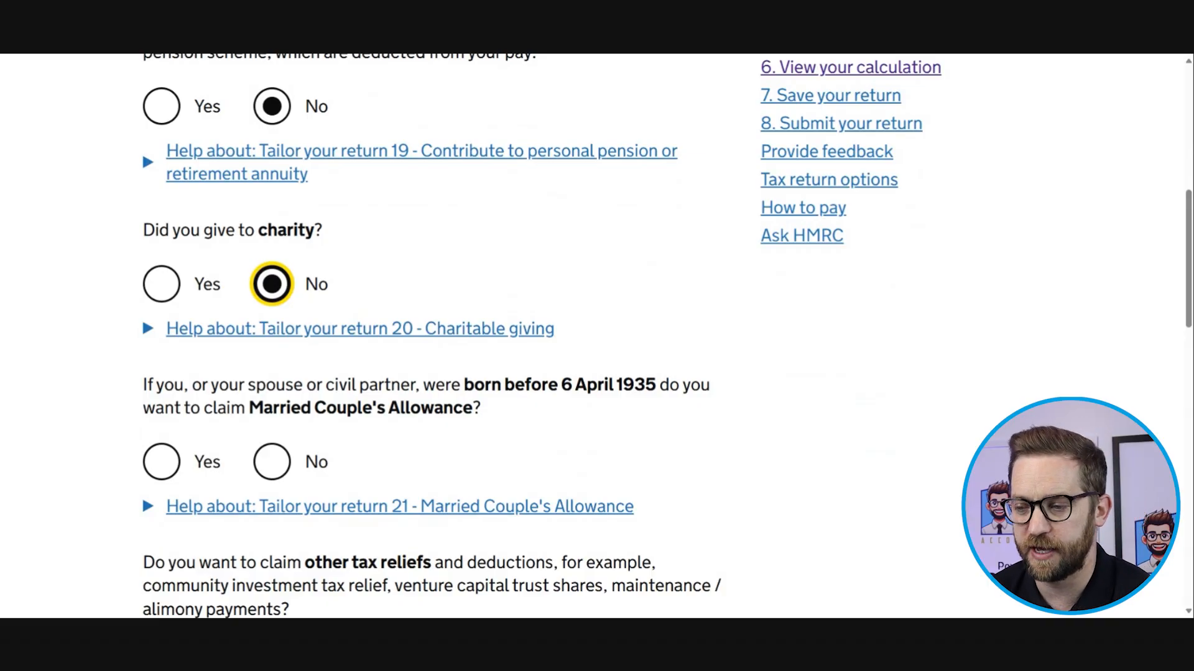
Step: Answer No to claiming Married Couple's Allowance and No to transferring 10% of the personal allowance as Marriage Allowance
scroll(348, 363, down, 2)
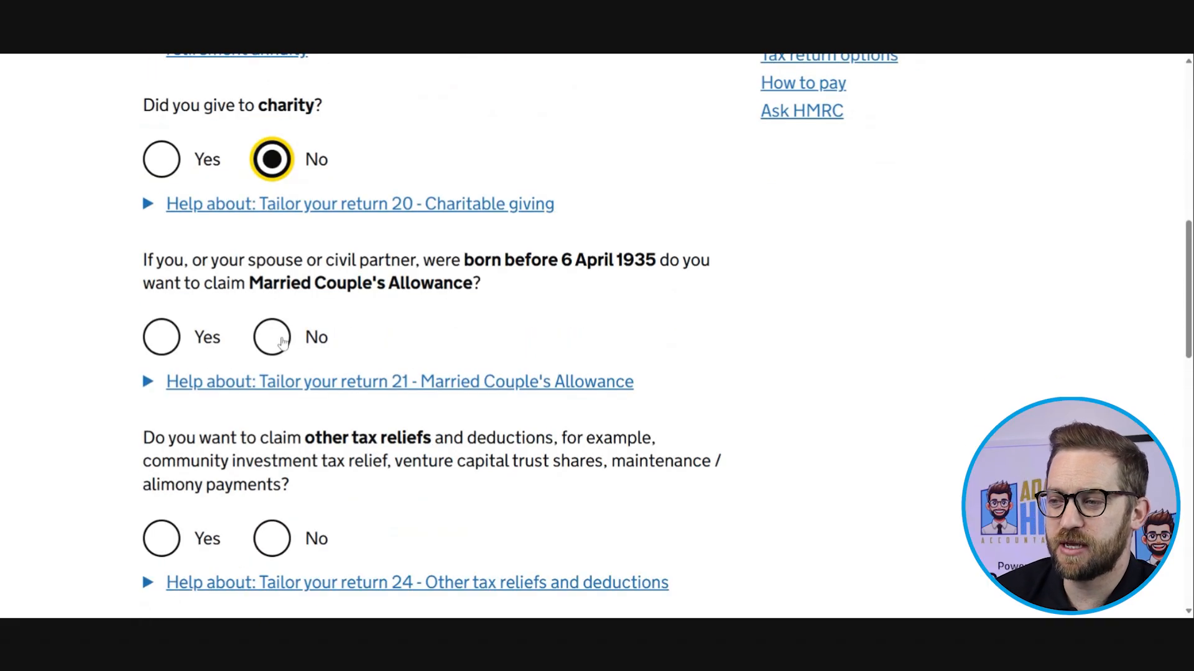
click(282, 342)
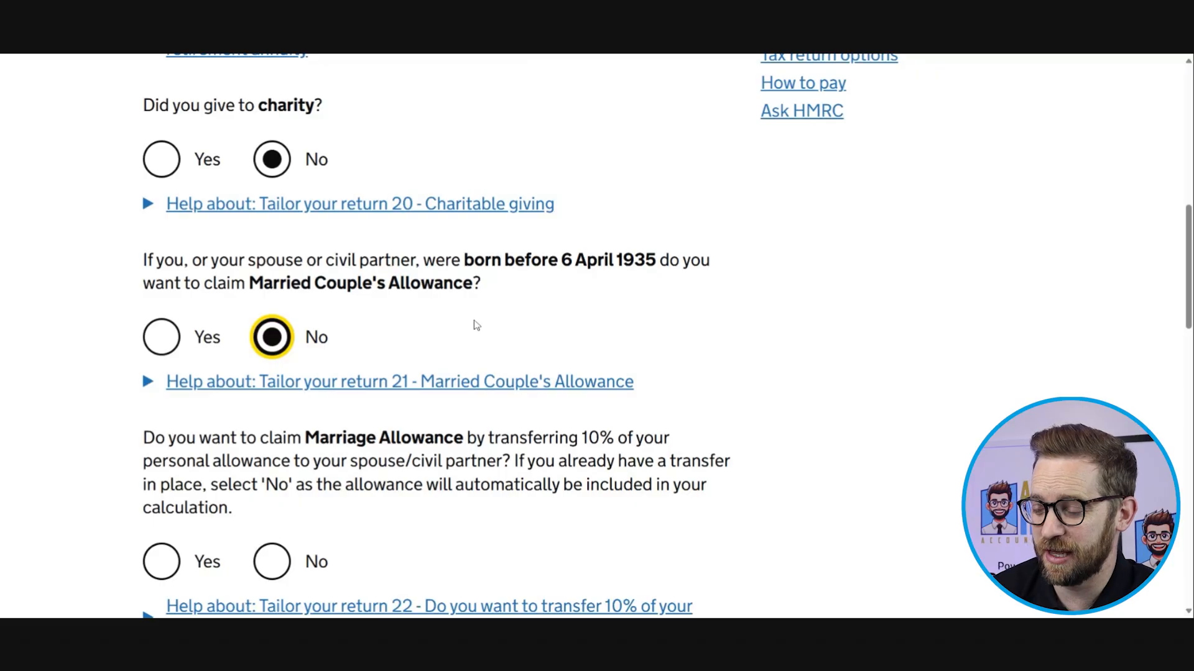
scroll(463, 323, down, 2)
scroll(460, 321, down, 2)
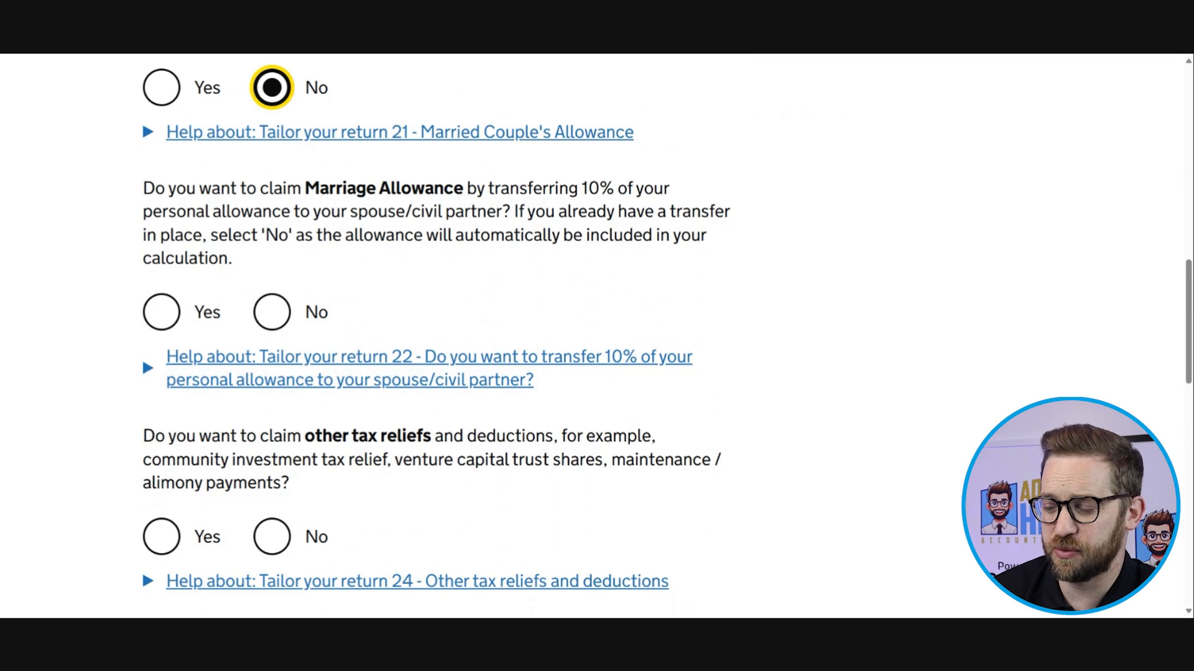
click(277, 316)
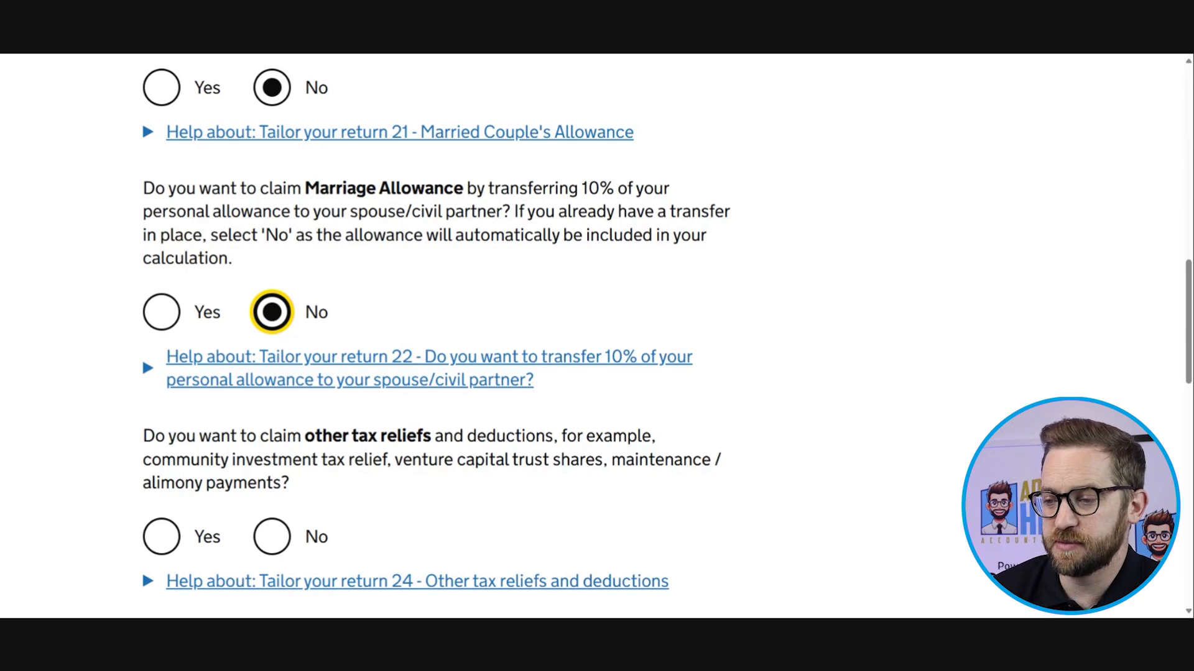
Step: Answer No to claiming other tax reliefs and deductions, checking the help on which reliefs qualify and collapsing it again
scroll(435, 336, down, 2)
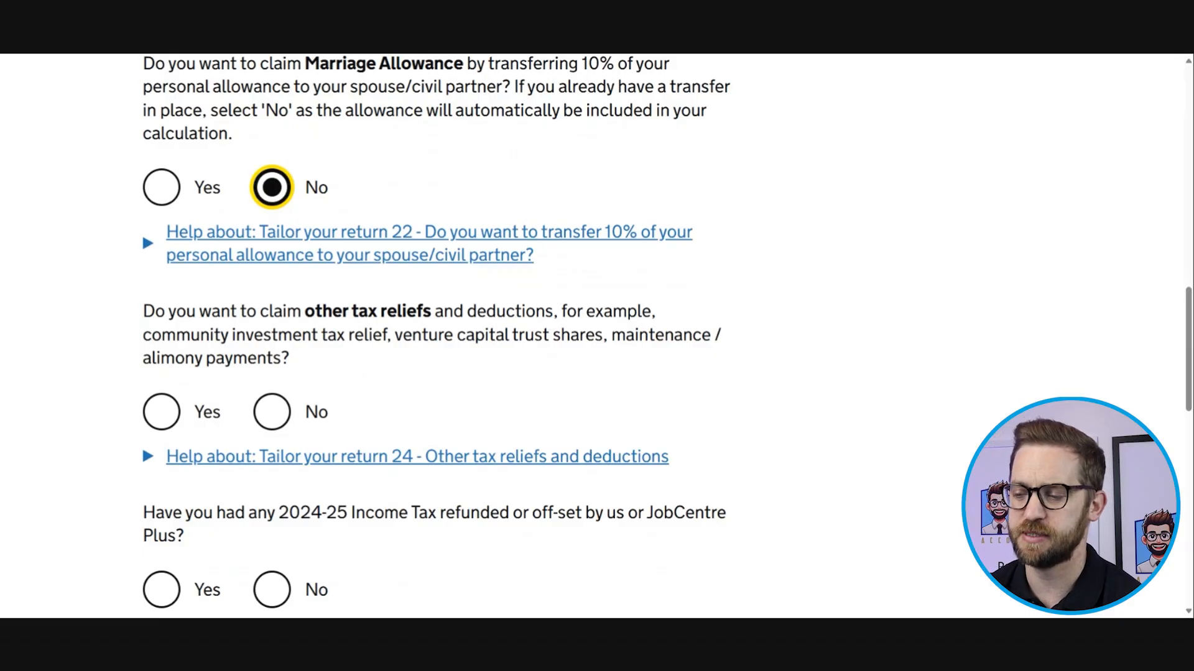
click(272, 411)
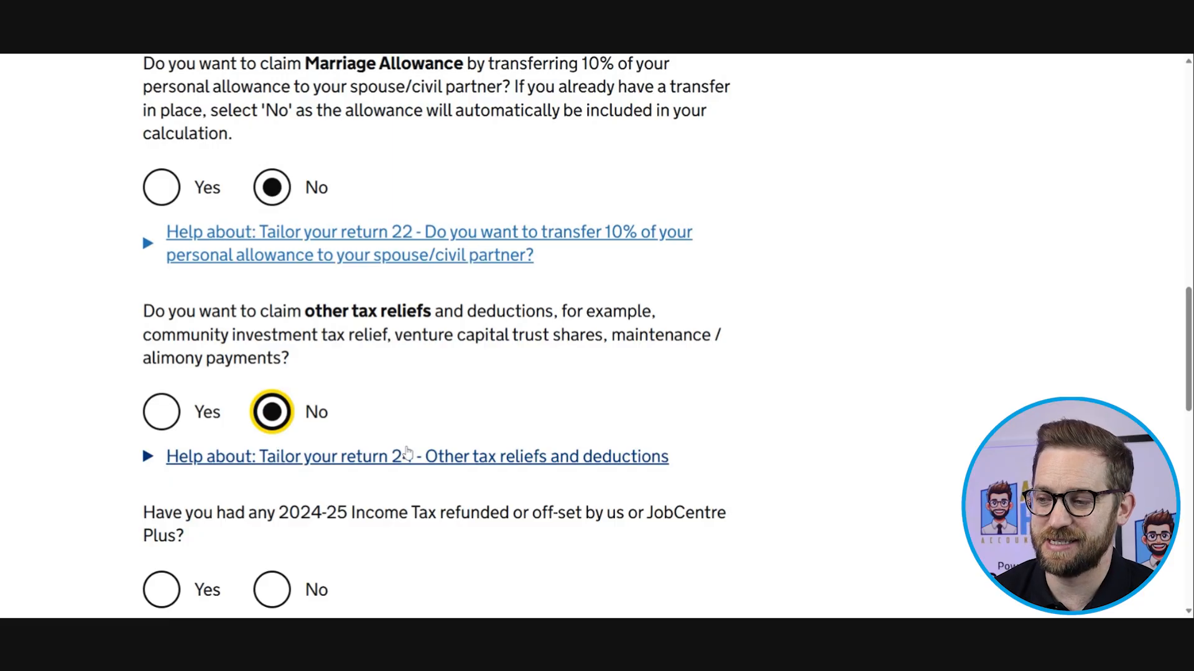
scroll(404, 453, down, 1)
scroll(408, 453, down, 1)
click(384, 336)
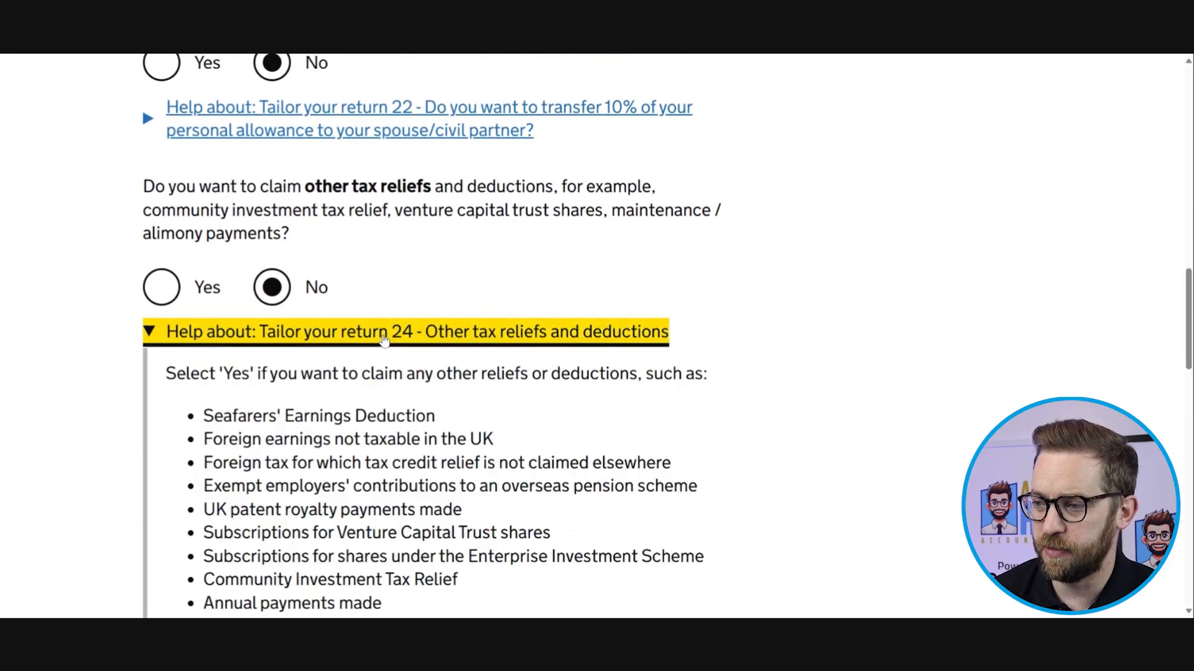
scroll(383, 338, down, 3)
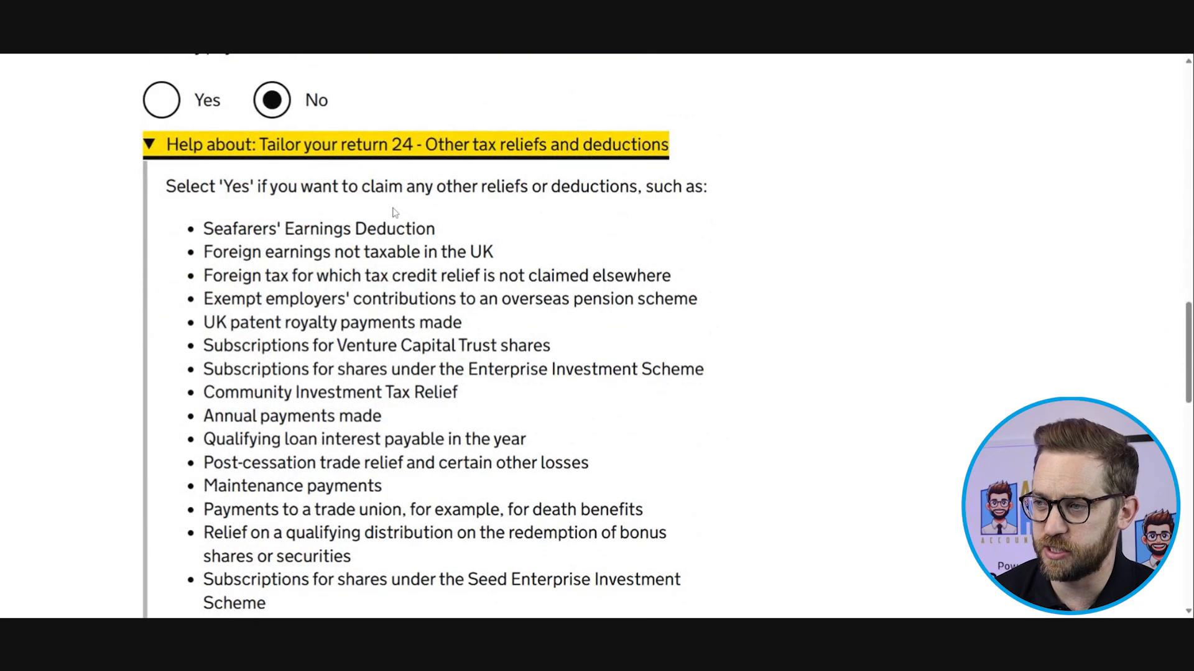
scroll(399, 138, down, 3)
scroll(398, 138, up, 7)
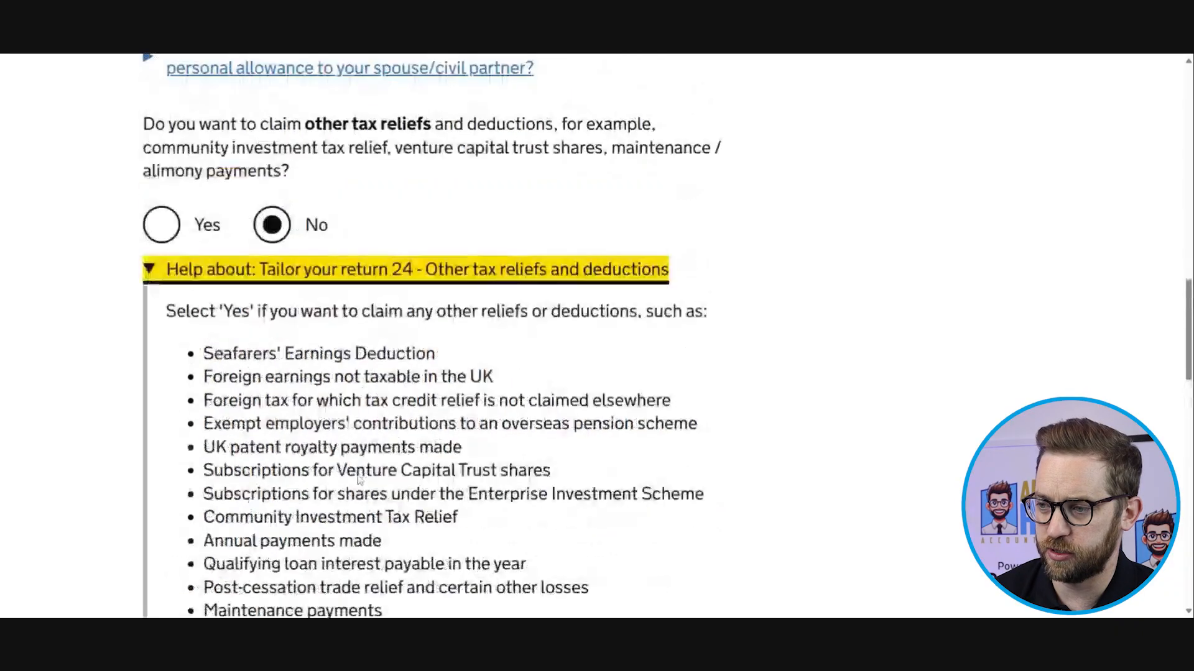
click(397, 398)
Step: Answer No to having any 2024-25 Income Tax refunded or off-set, and No to having a tax adviser
scroll(396, 407, down, 2)
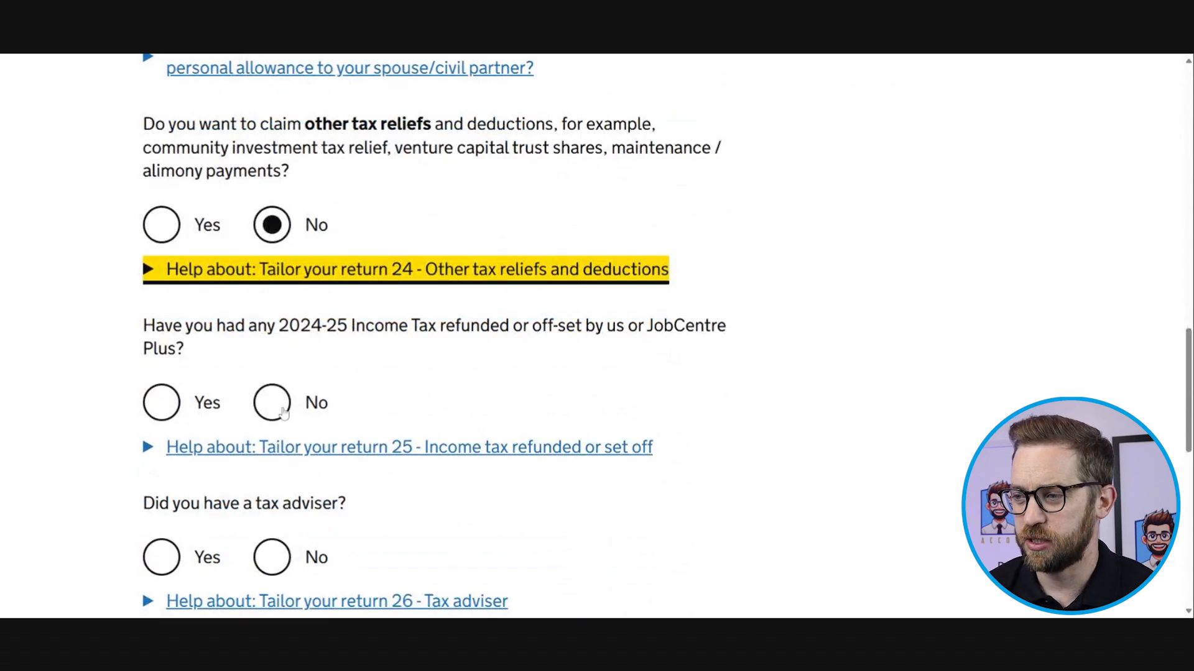
click(283, 412)
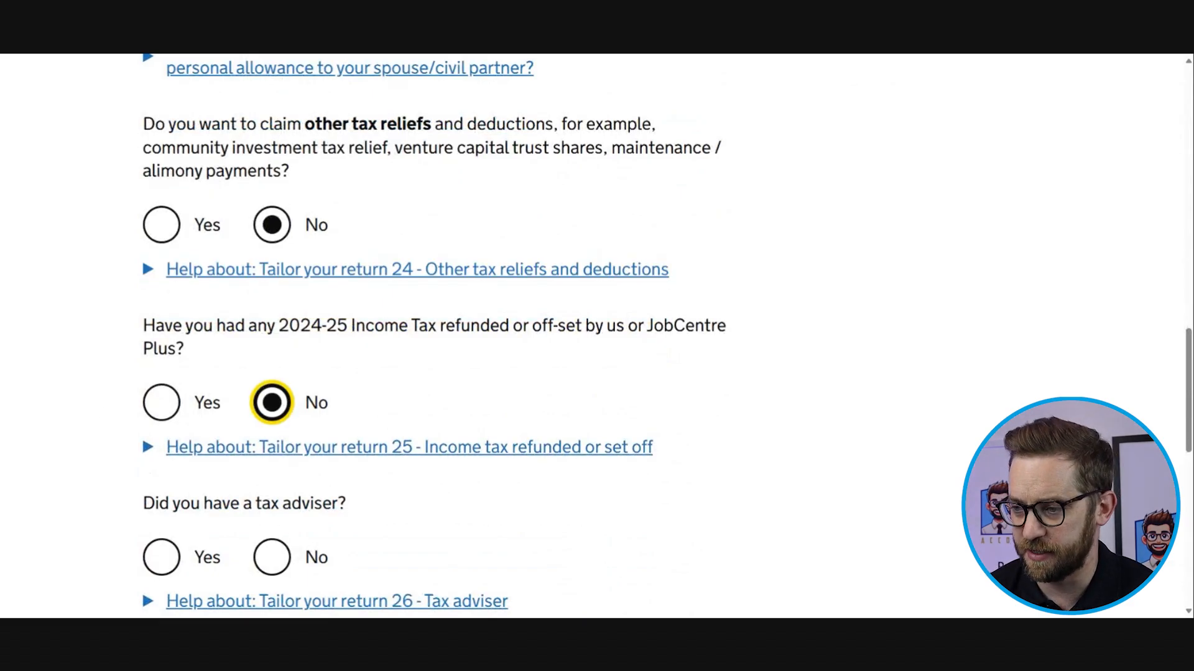
scroll(416, 419, down, 2)
scroll(415, 419, down, 2)
click(275, 372)
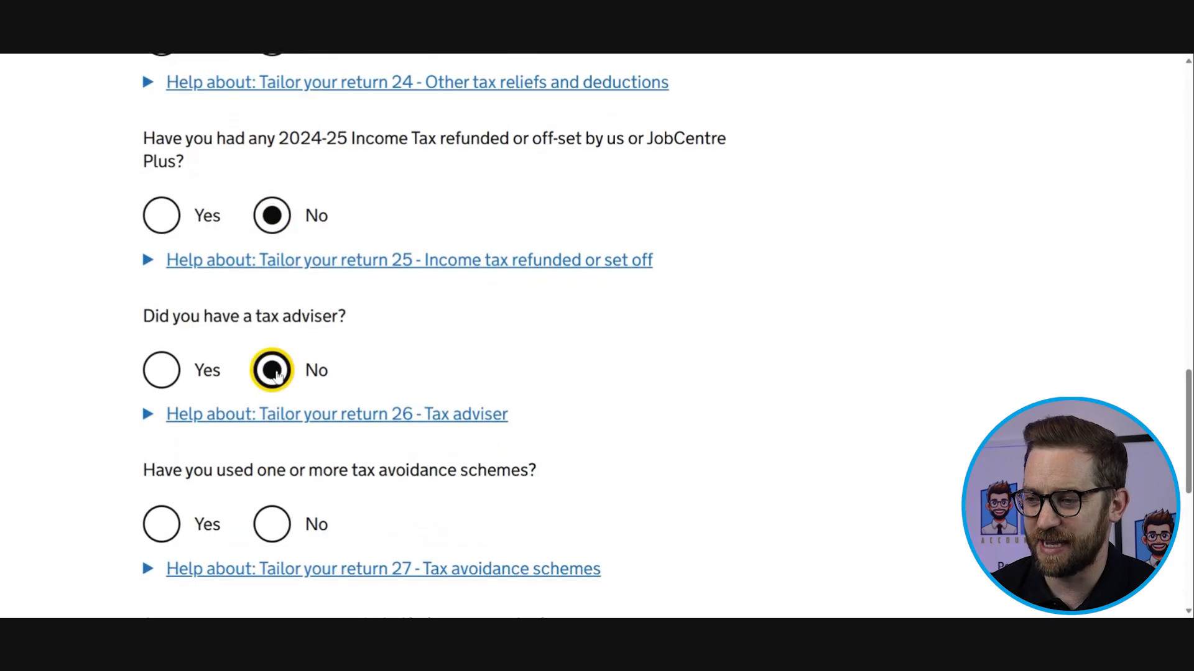
Step: Answer No to using tax avoidance schemes and No to acting on behalf of someone else, and save page 3
scroll(268, 382, down, 2)
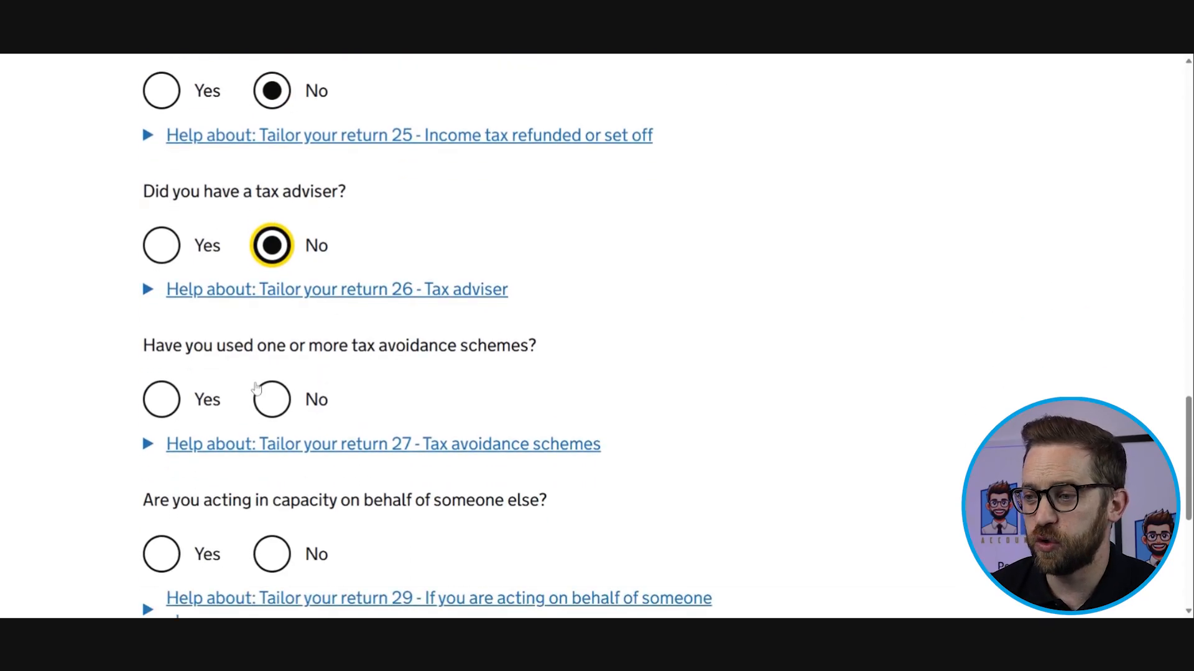
scroll(255, 386, down, 1)
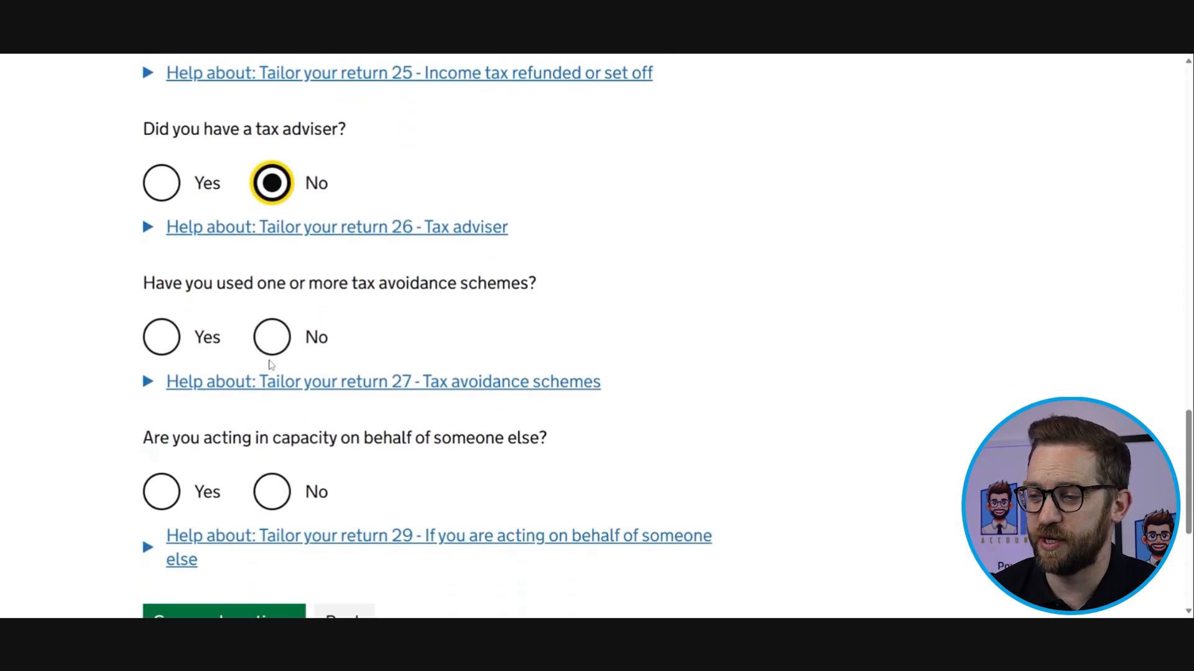
click(272, 346)
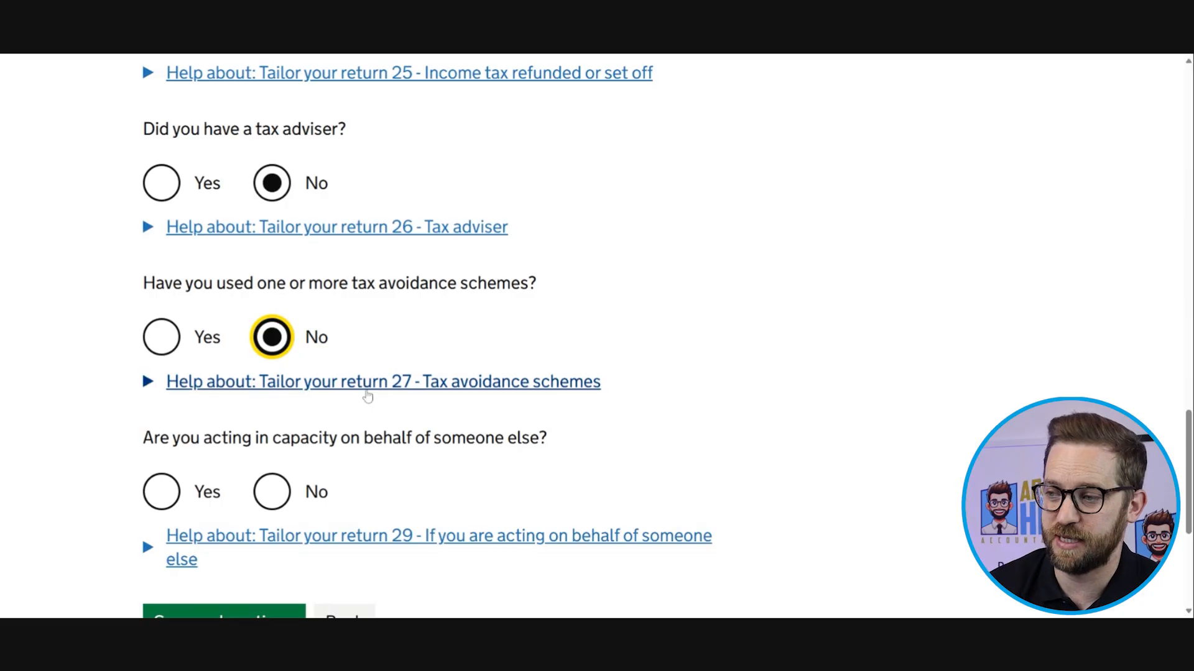
click(271, 492)
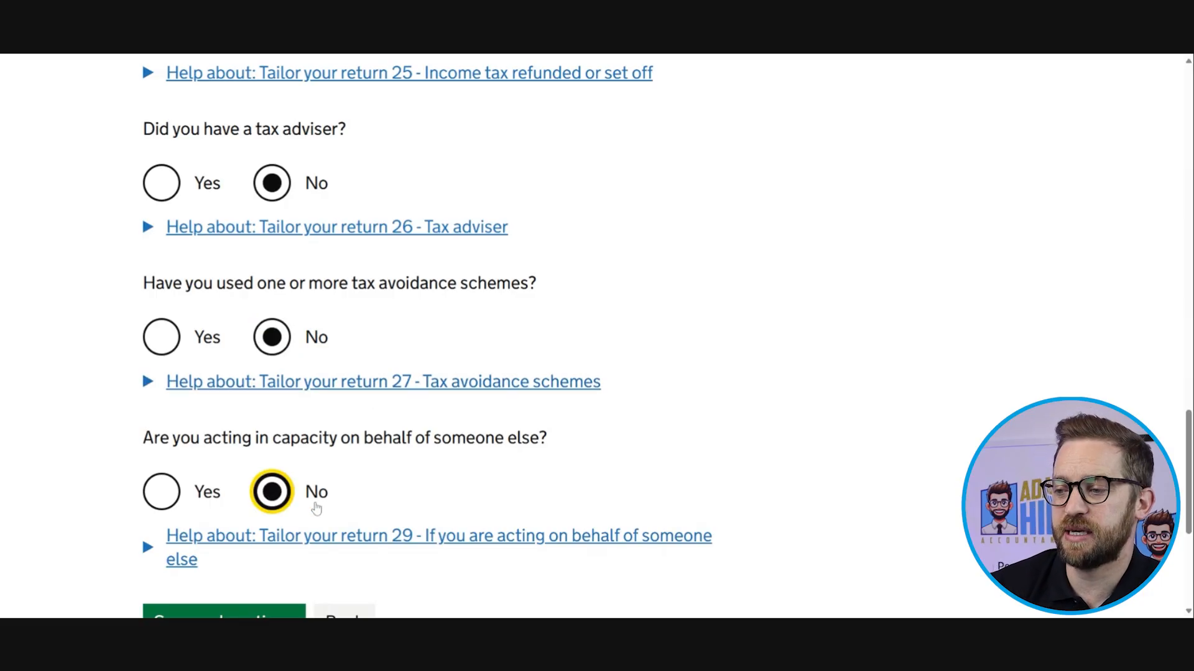
scroll(404, 491, down, 3)
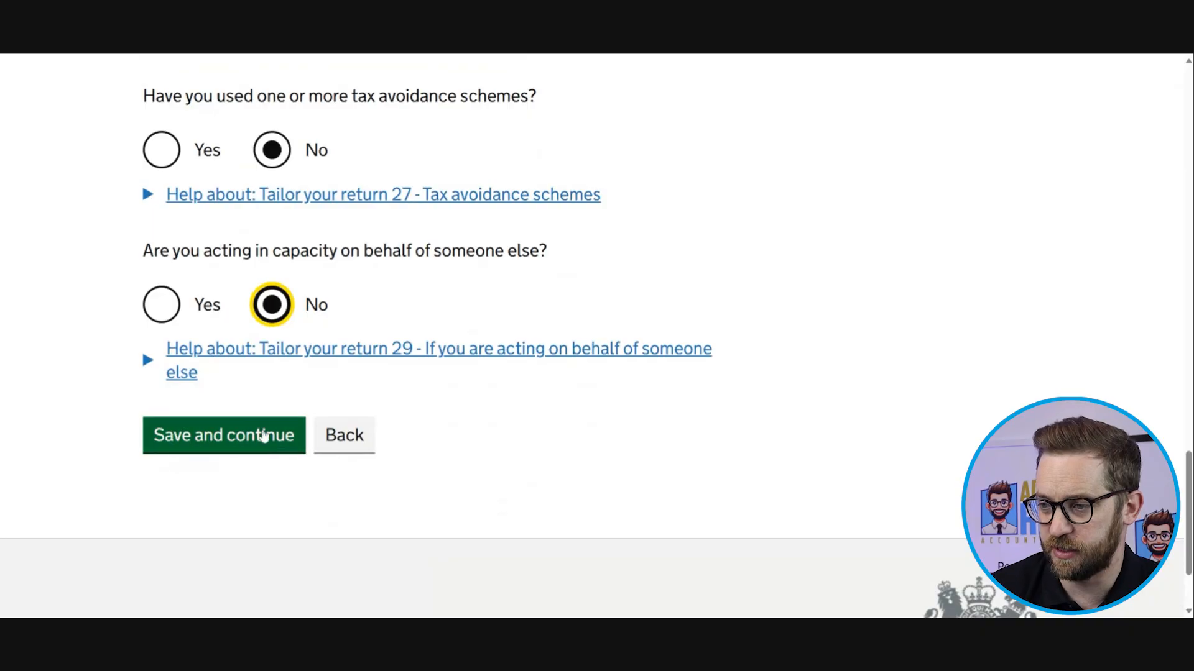
click(263, 435)
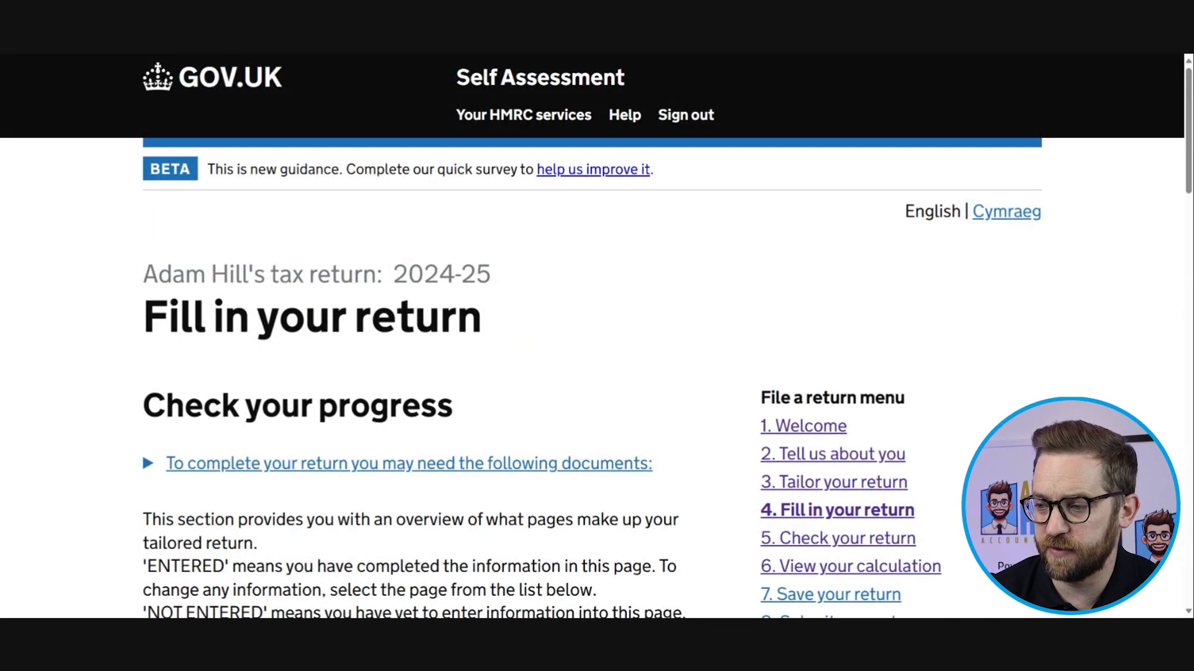
Step: Review the Check your progress list, from the tailored return pages through self-employment and Class 2 NICs to underpaid tax
scroll(267, 433, down, 5)
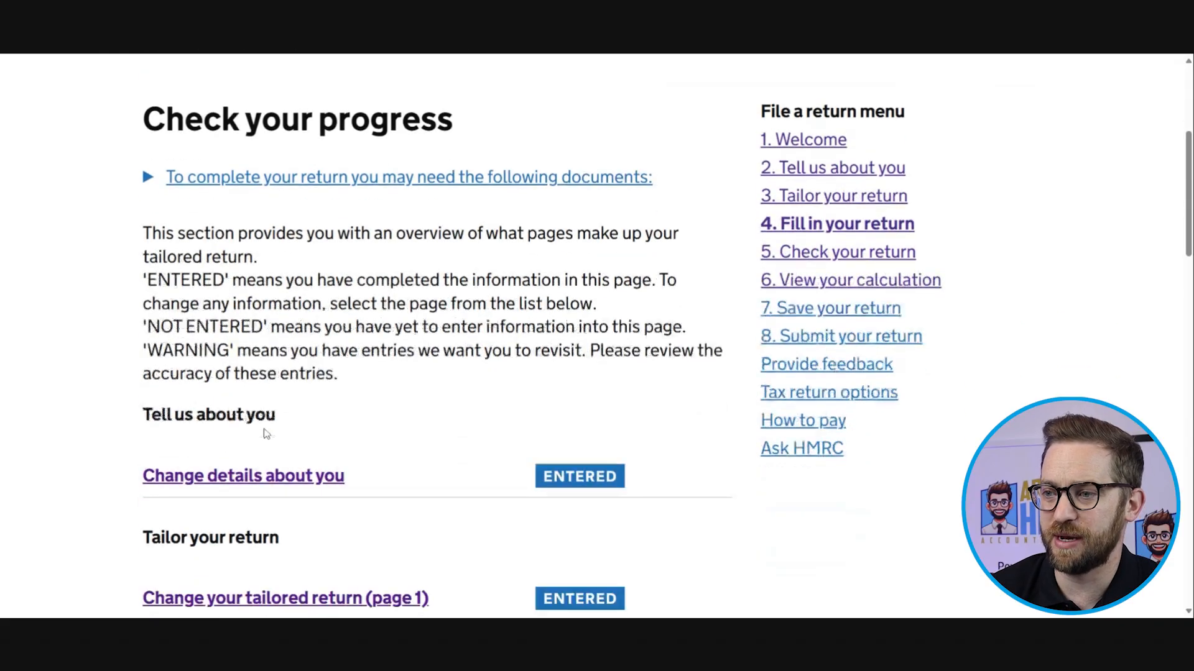
scroll(267, 433, down, 5)
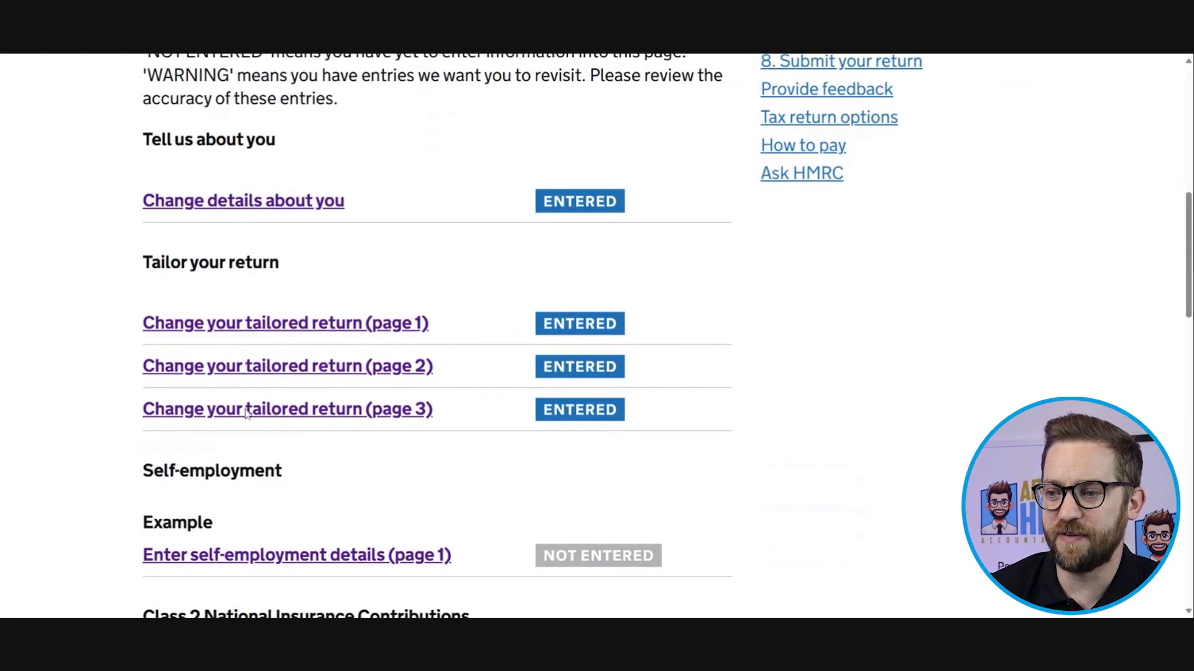
scroll(247, 415, down, 2)
drag(140, 341, 469, 435)
scroll(304, 433, down, 4)
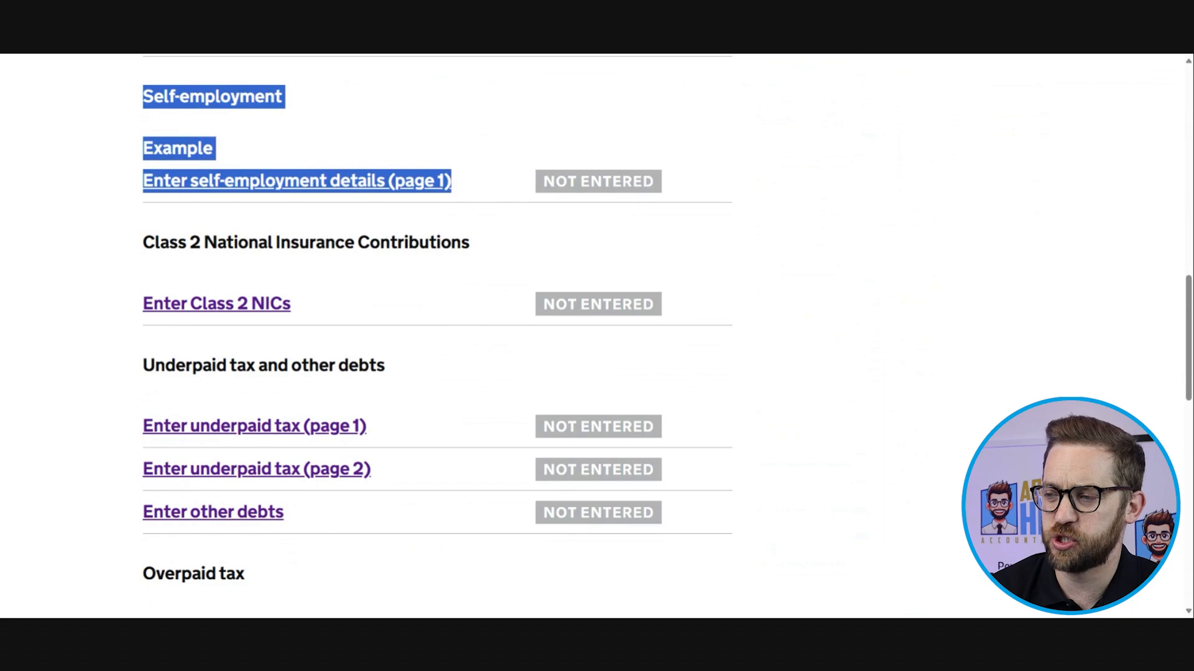
click(469, 435)
scroll(400, 354, down, 2)
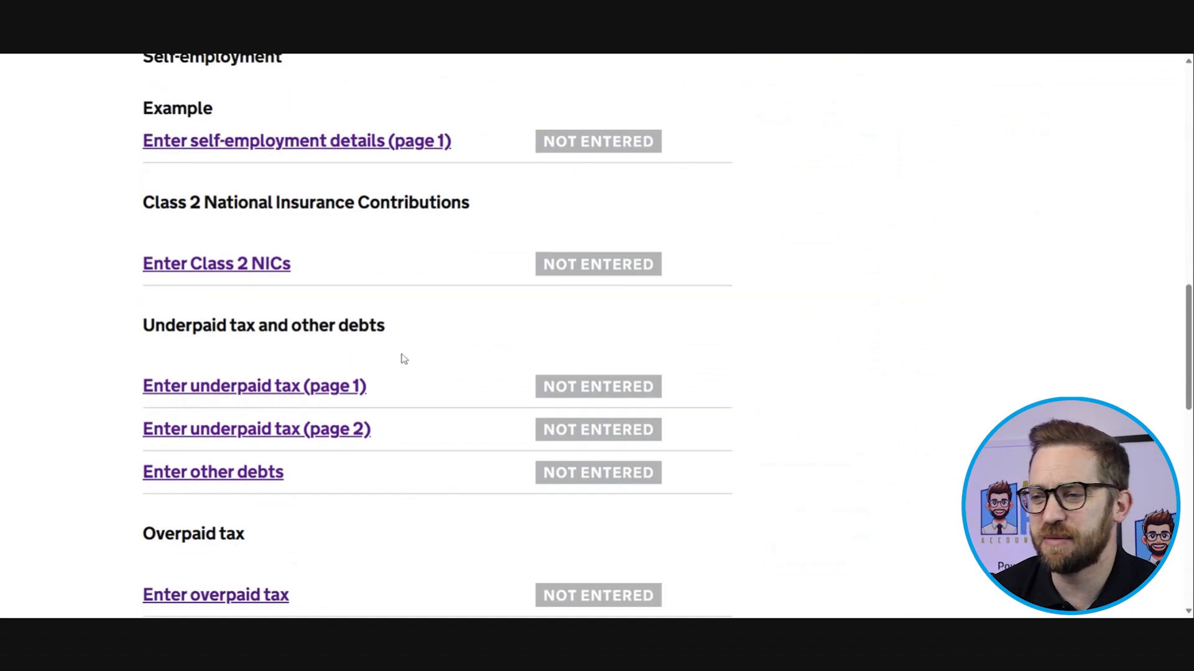
drag(144, 247, 381, 266)
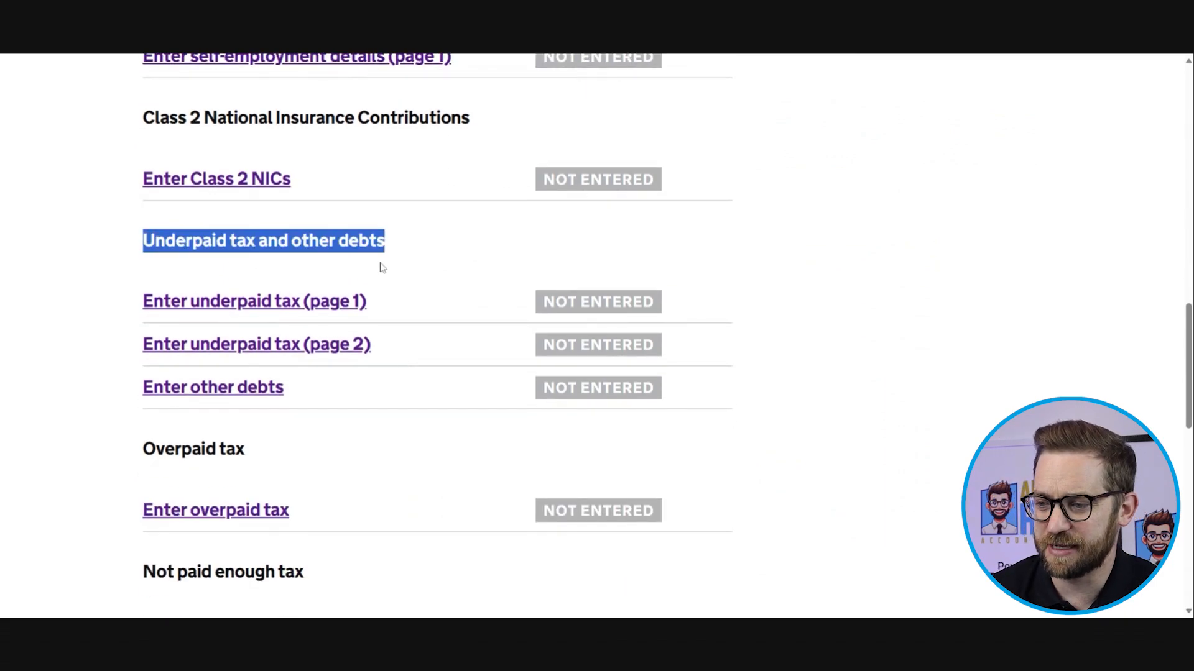
Step: Examine the overpaid tax, not paid enough tax and adjustments to tax due sections of the progress list
drag(140, 448, 298, 456)
scroll(298, 457, down, 2)
drag(143, 447, 352, 458)
scroll(351, 458, down, 2)
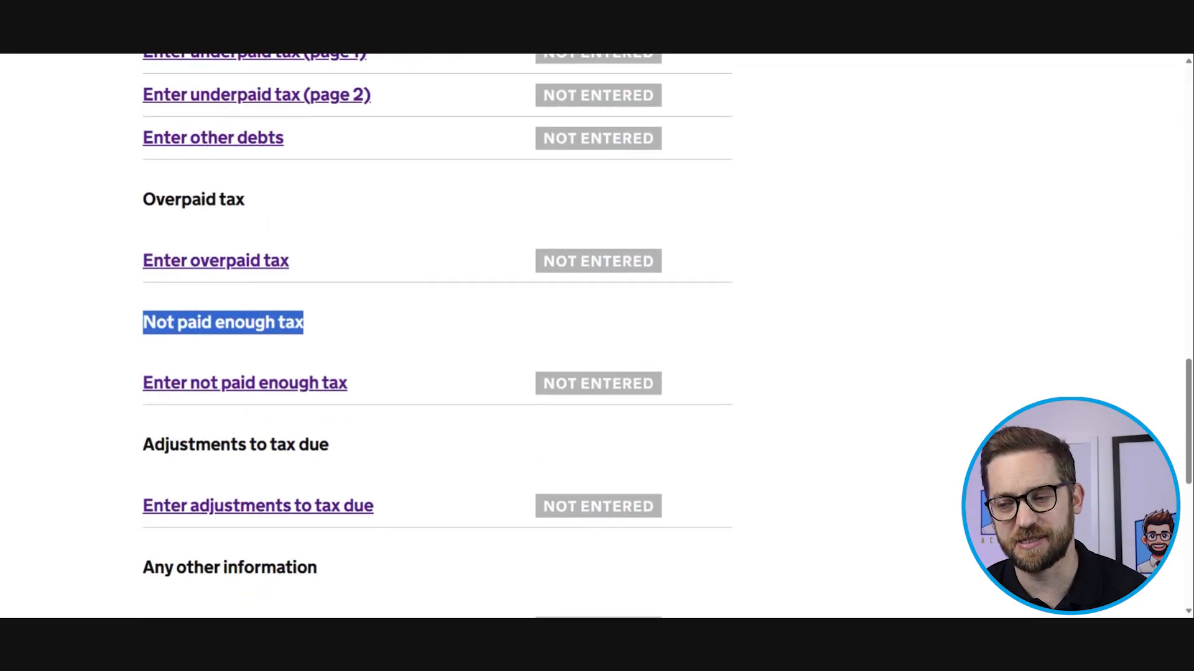
click(350, 454)
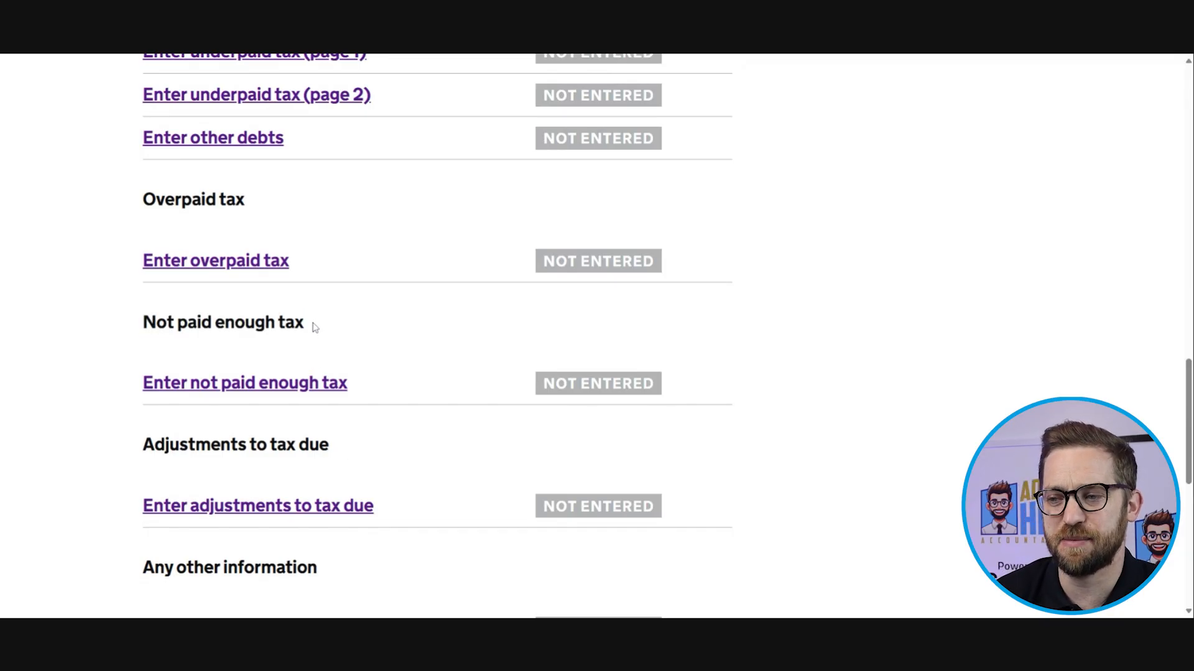
drag(313, 327, 137, 339)
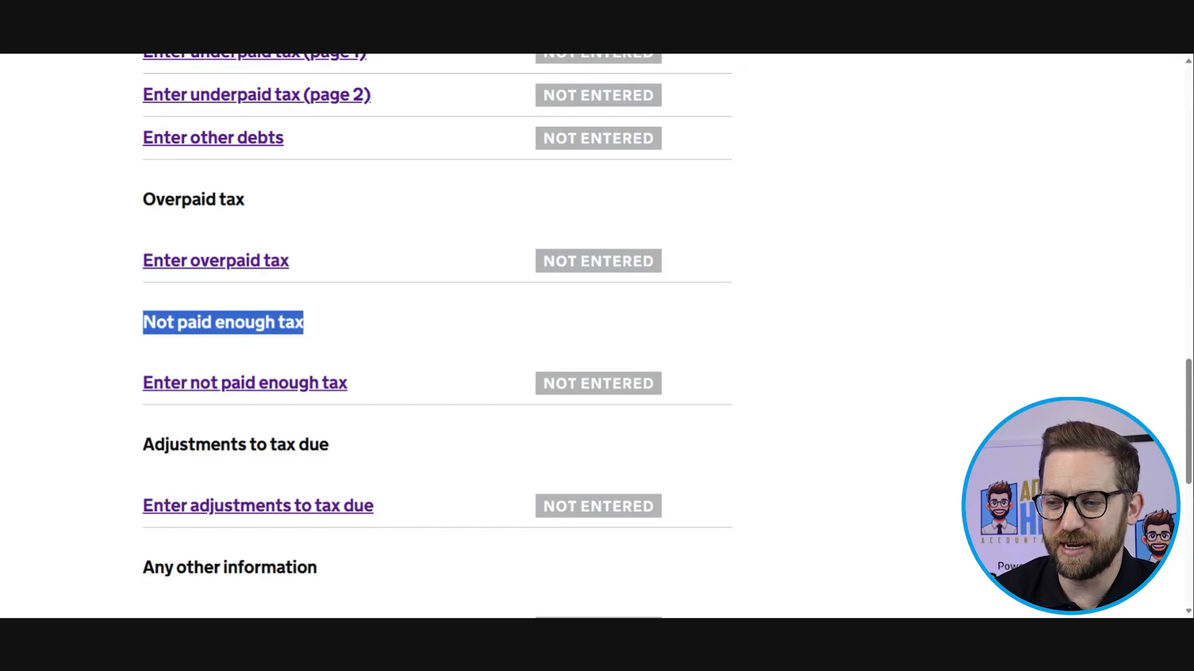
drag(329, 447, 168, 448)
Step: Return to the Self-employment section of the progress list and open page 1 of the Example business's details
scroll(168, 447, up, 7)
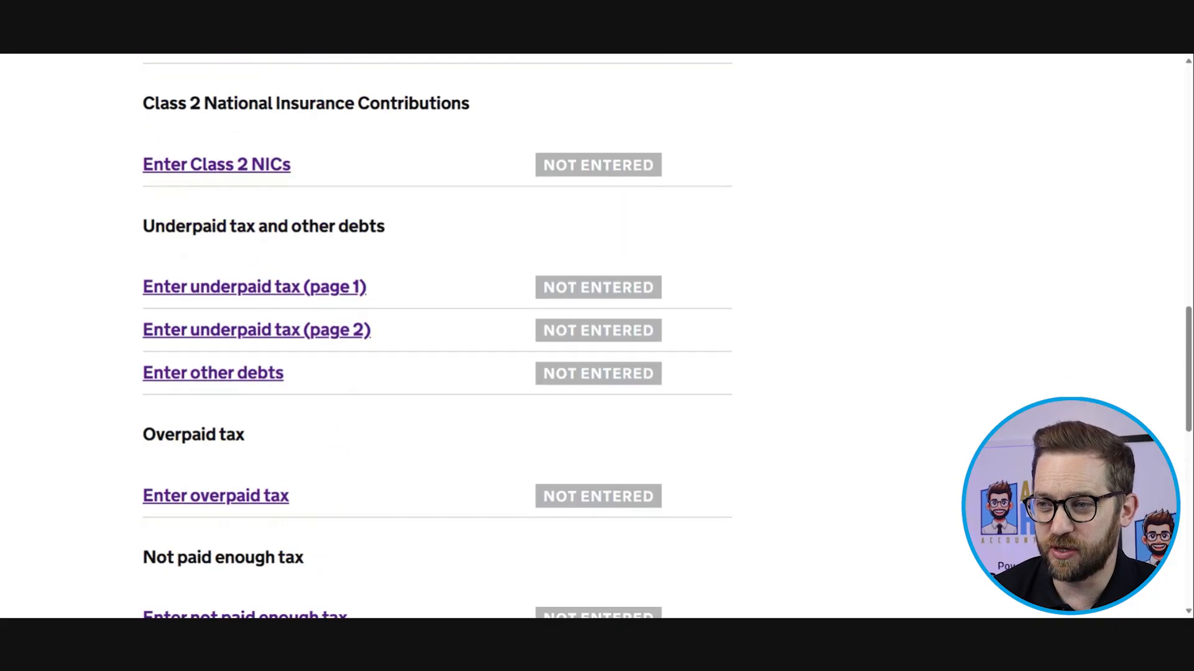
scroll(435, 336, up, 4)
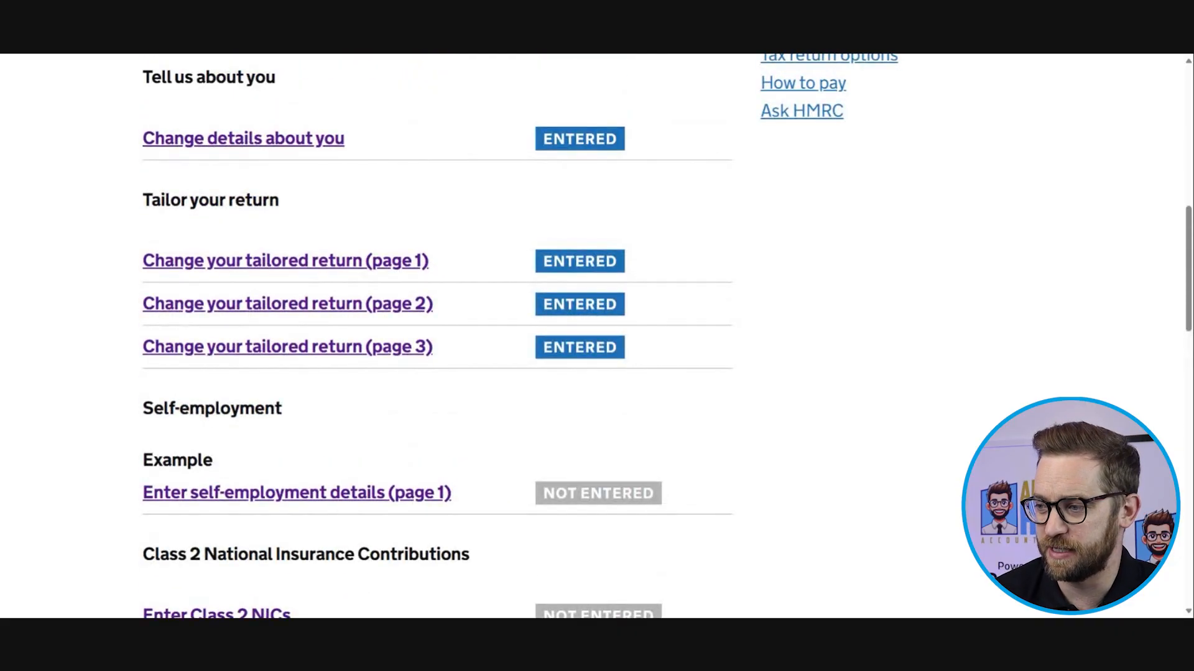
scroll(435, 335, down, 2)
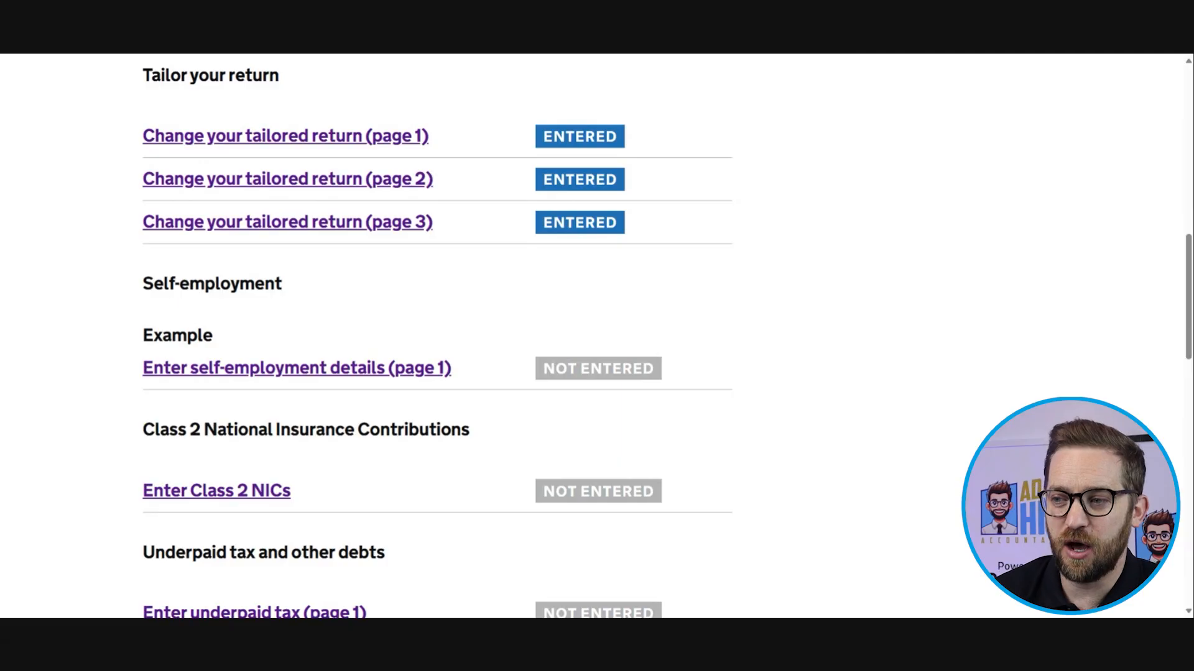
drag(142, 284, 292, 289)
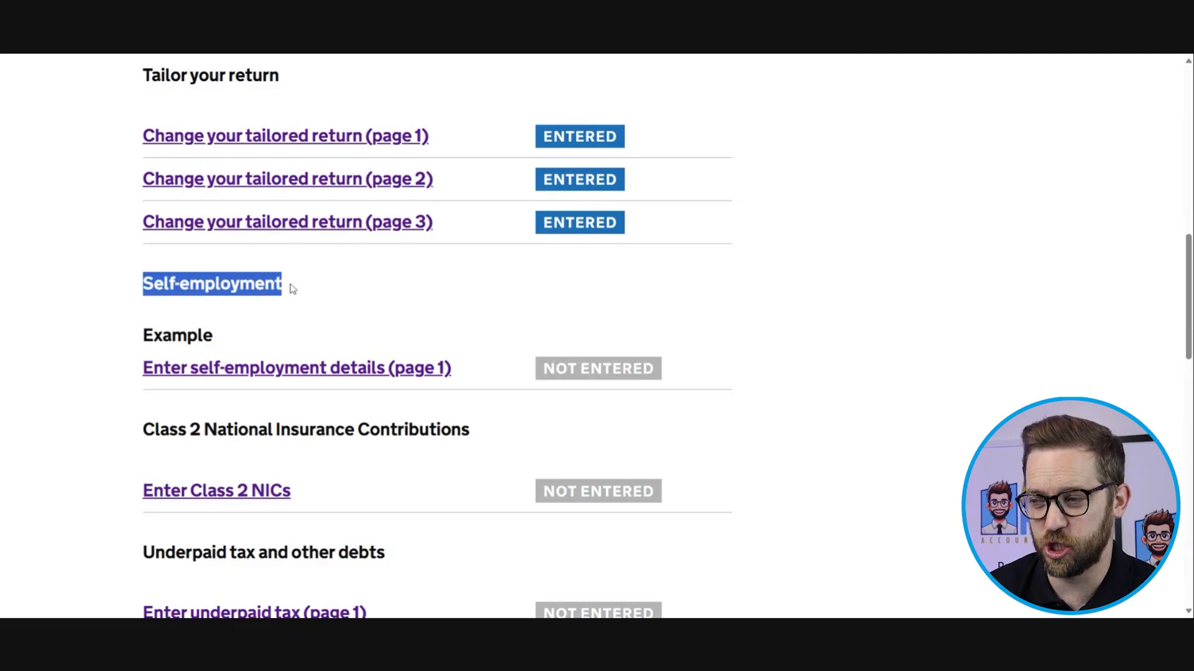
click(271, 330)
scroll(271, 330, up, 1)
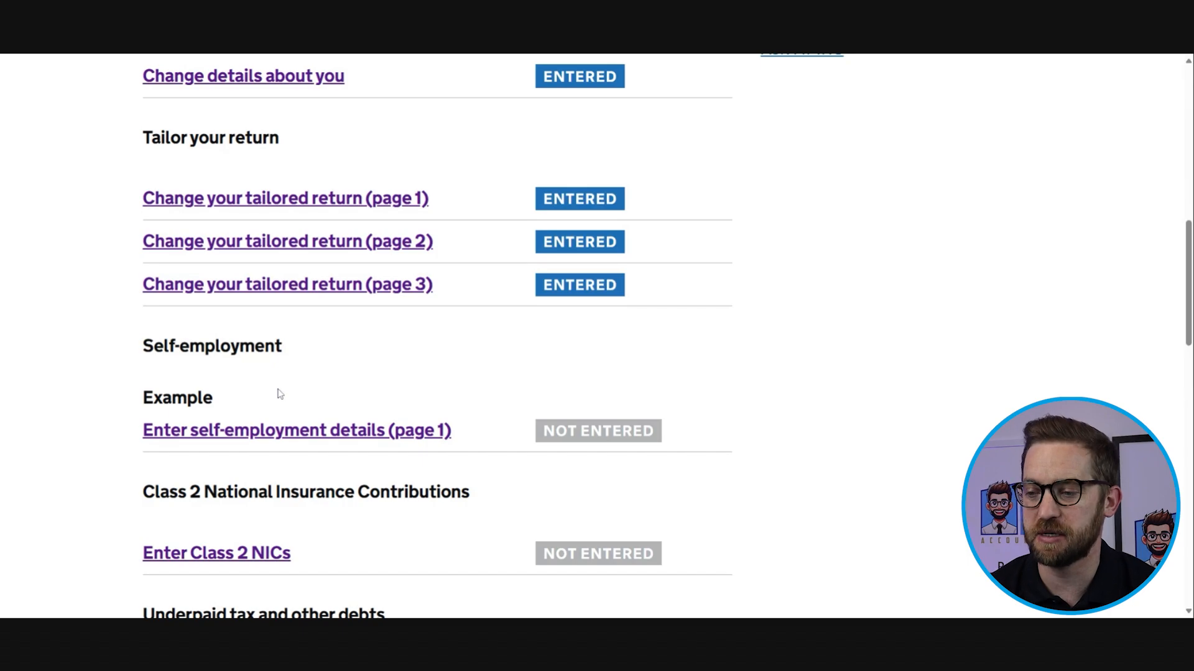
scroll(277, 395, down, 2)
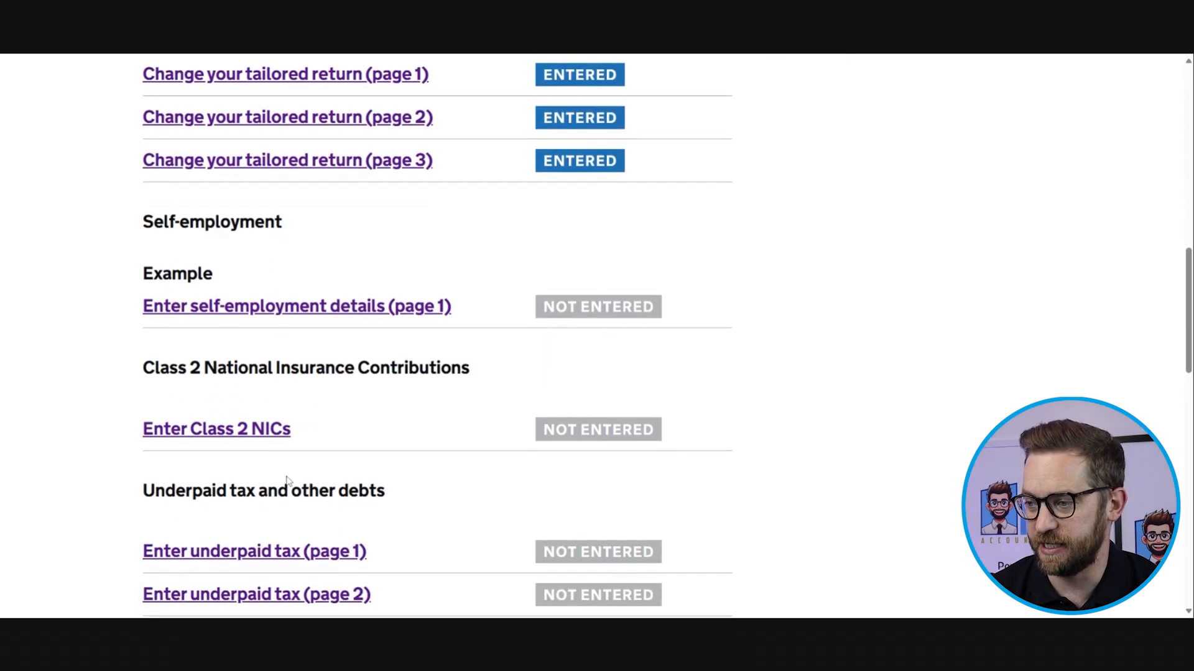
scroll(282, 458, up, 2)
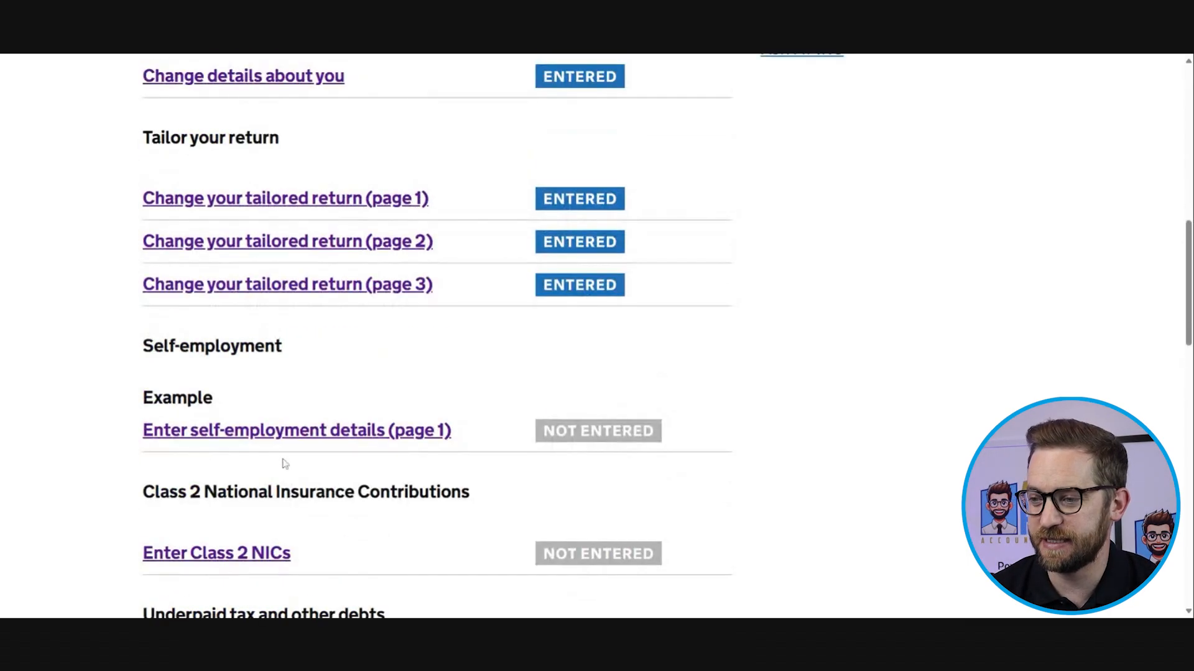
click(184, 434)
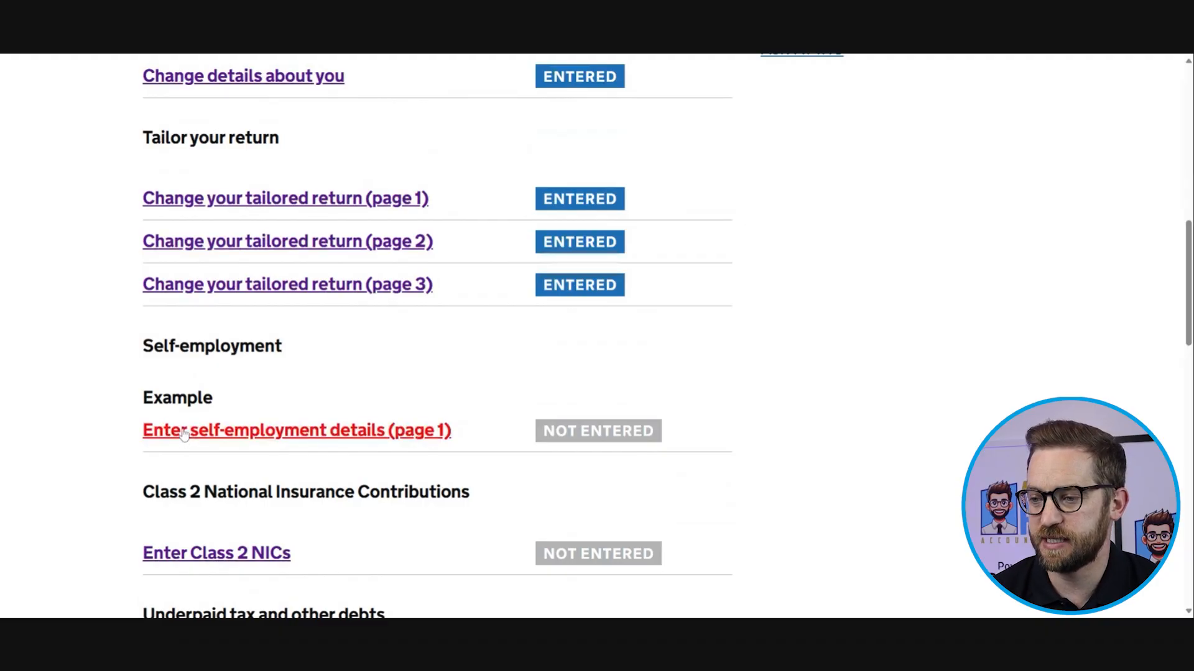
Step: Answer No to an annual turnover of £90,000 or more and No to remaining transition profit from basis period reform
scroll(185, 433, down, 2)
scroll(184, 433, down, 2)
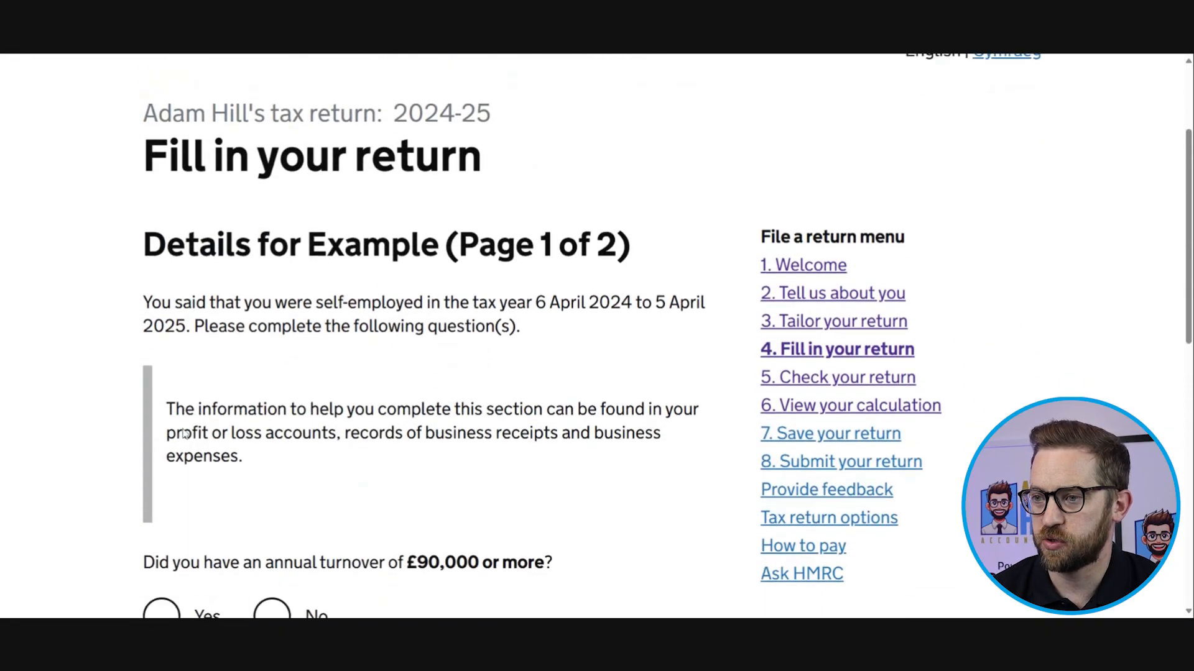
scroll(214, 439, down, 1)
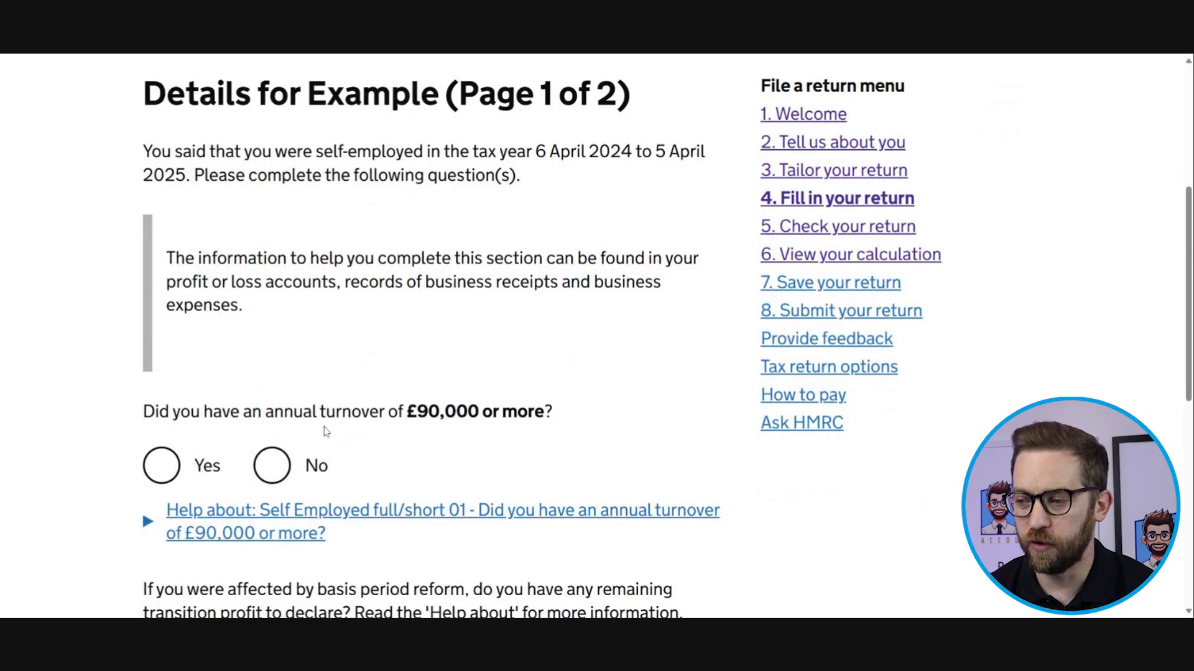
click(282, 477)
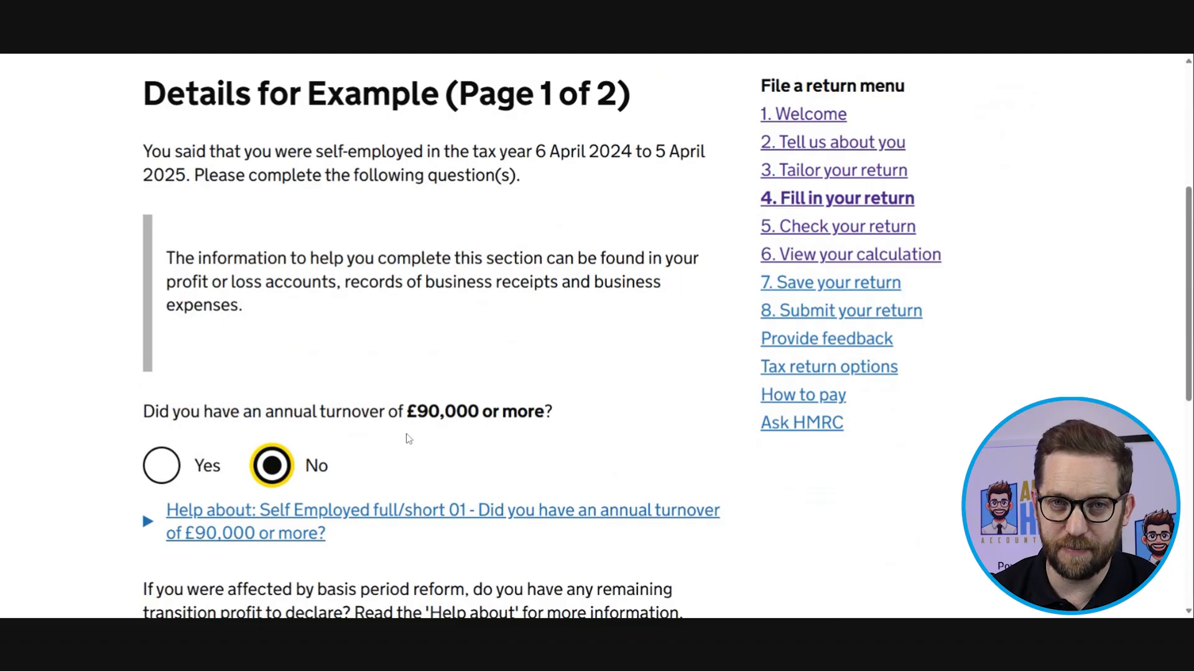
scroll(408, 439, down, 3)
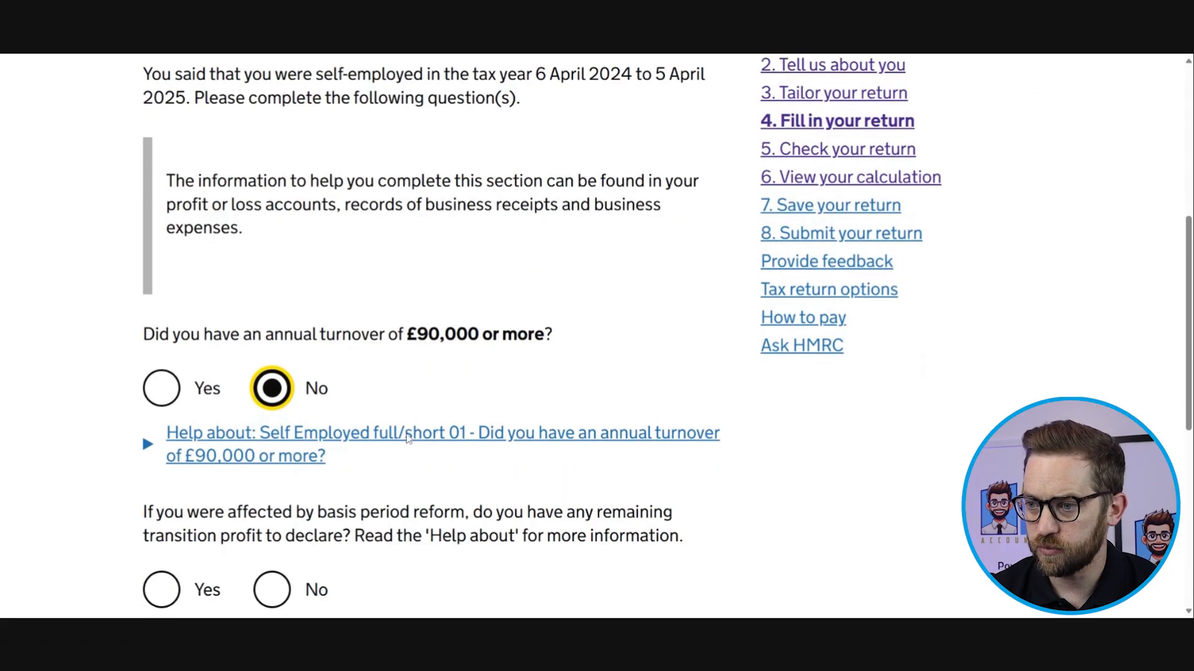
scroll(408, 439, down, 2)
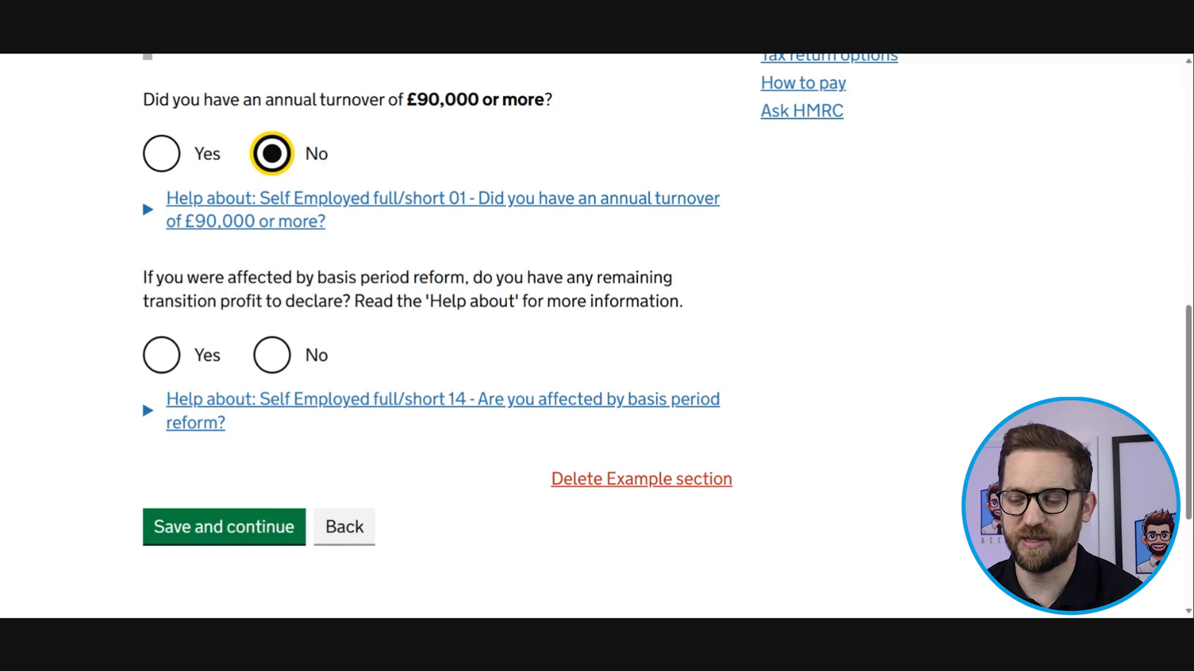
click(284, 353)
Step: Go through the listed self-employment circumstances, select None of these apply, and save page 1 of the Example details
scroll(276, 405, down, 1)
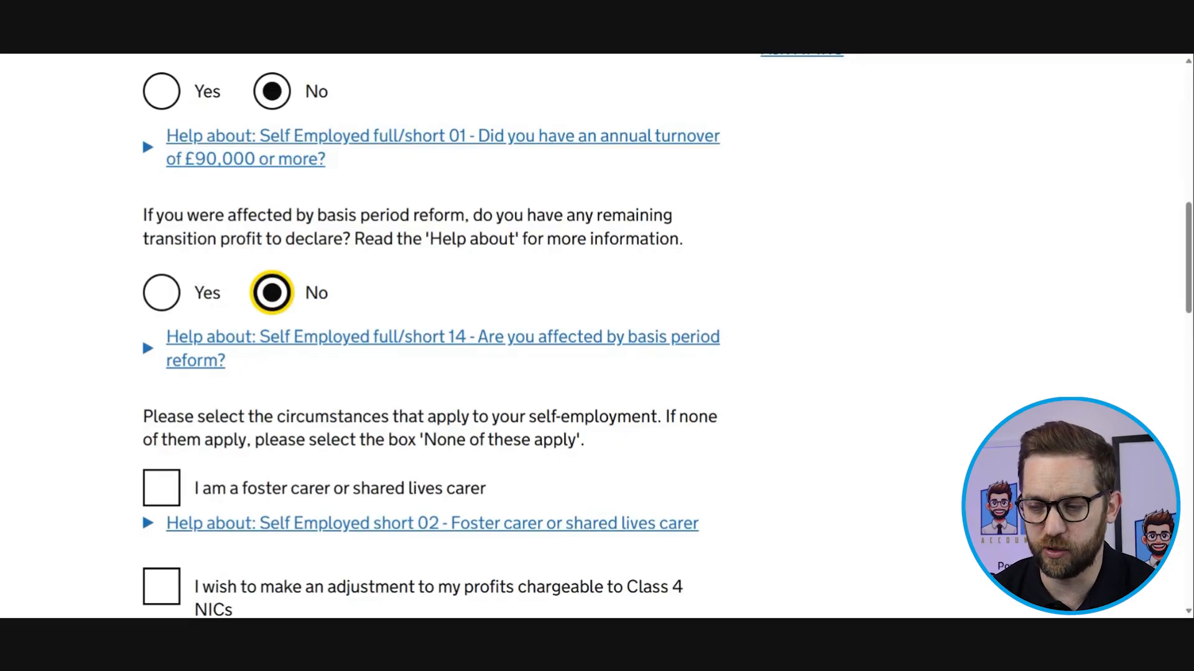
key(Tab)
key(Tab)
scroll(277, 405, down, 4)
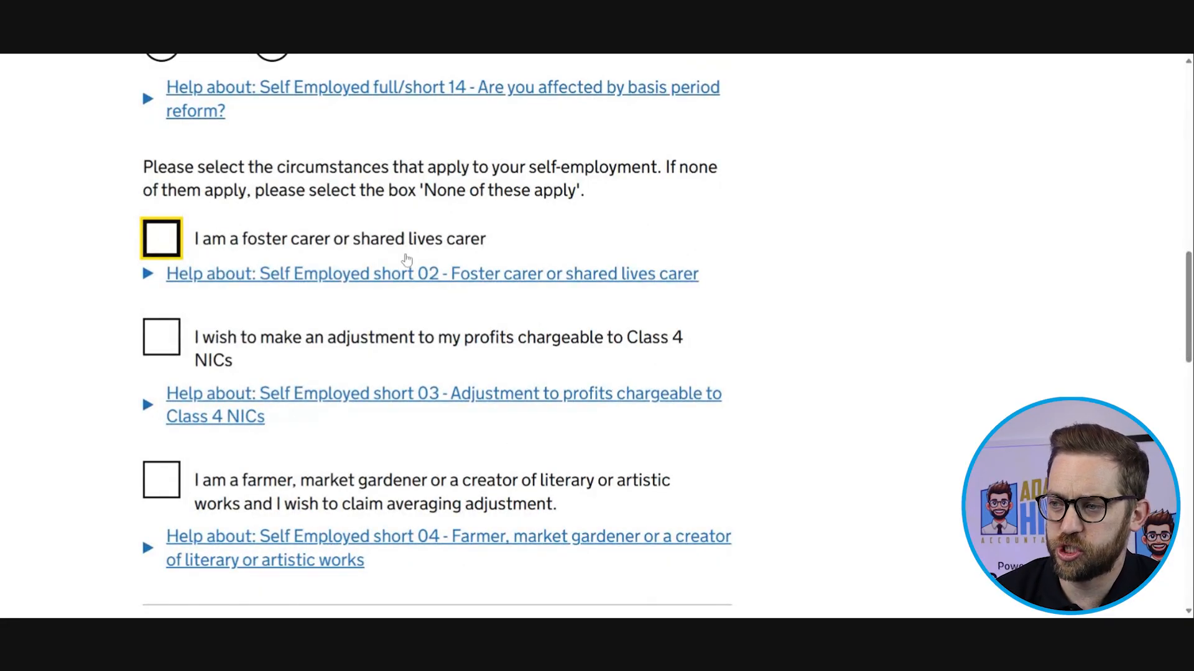
scroll(332, 325, down, 2)
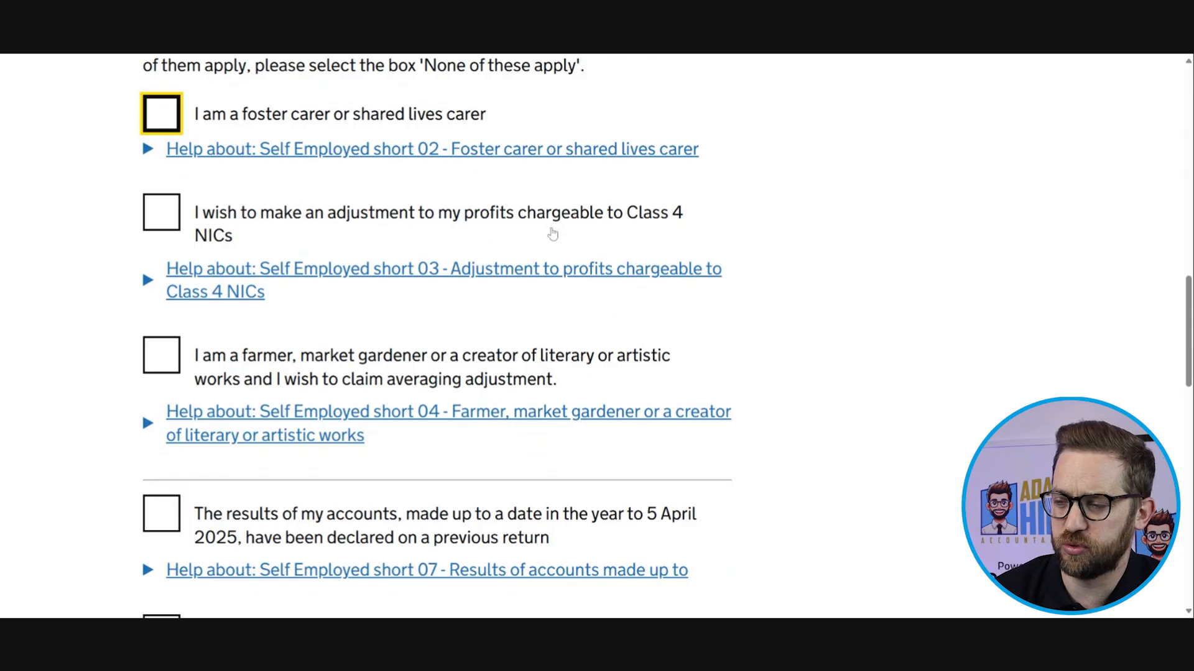
scroll(230, 373, down, 1)
scroll(230, 373, down, 6)
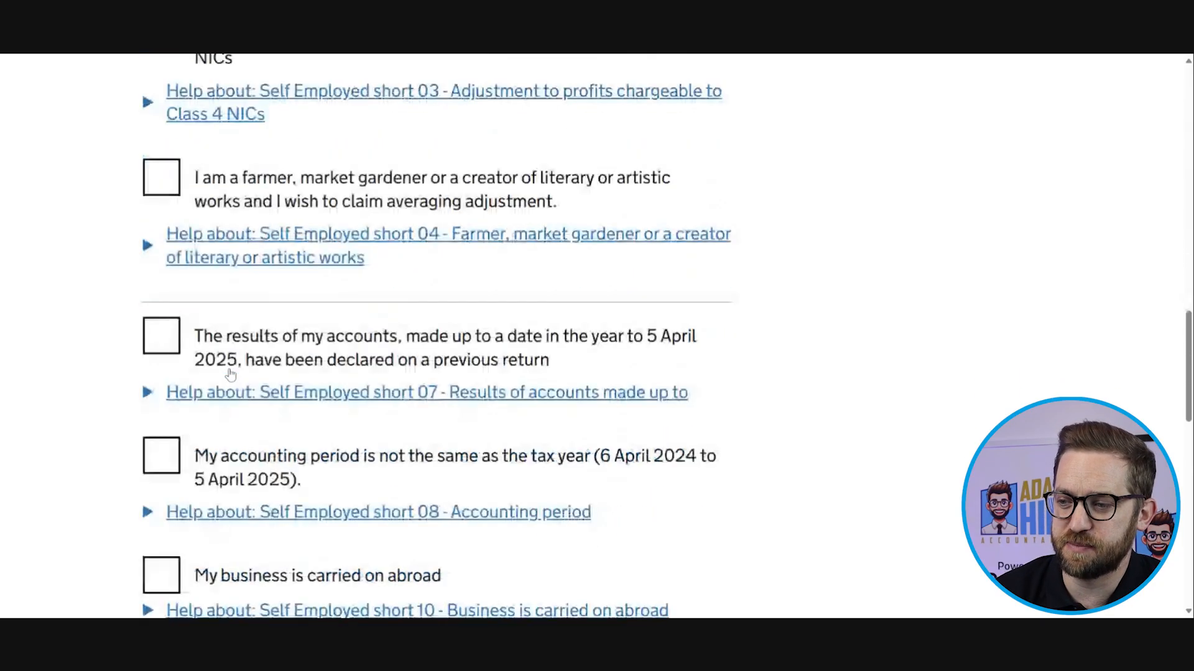
scroll(230, 373, down, 7)
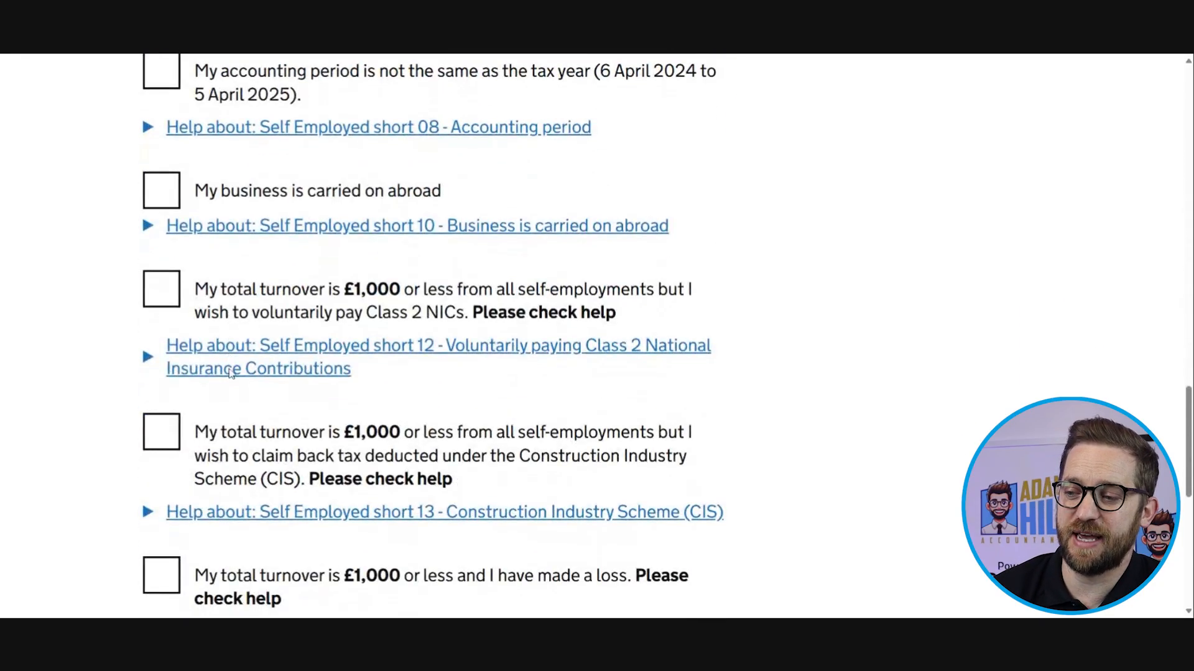
click(166, 406)
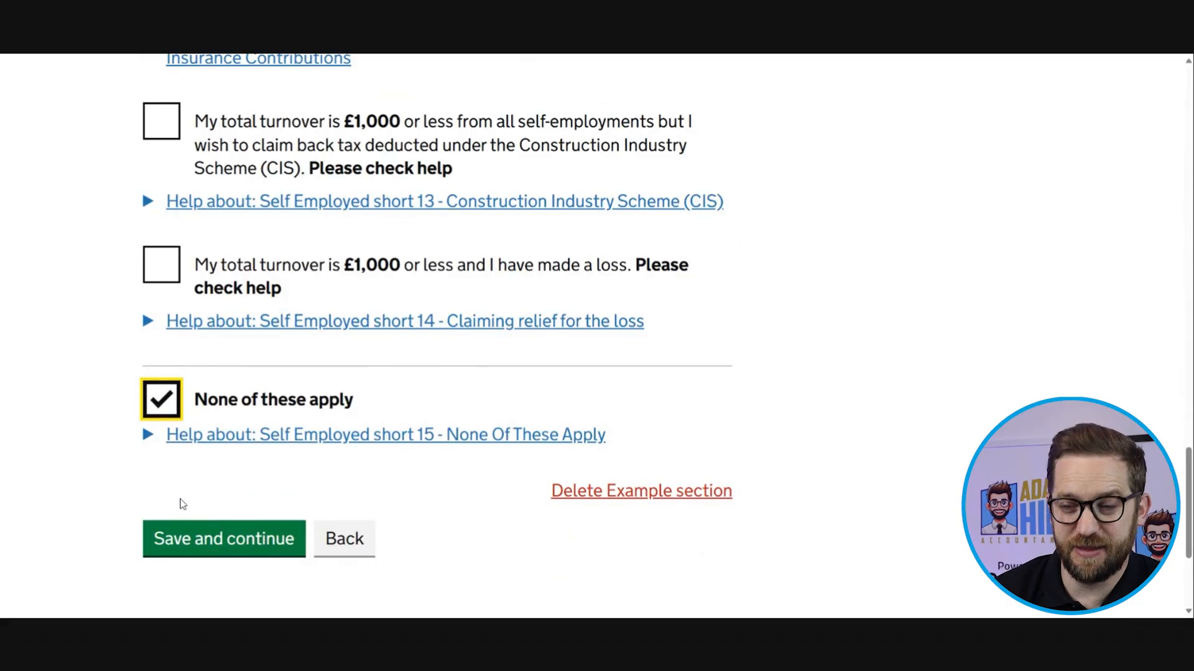
click(262, 541)
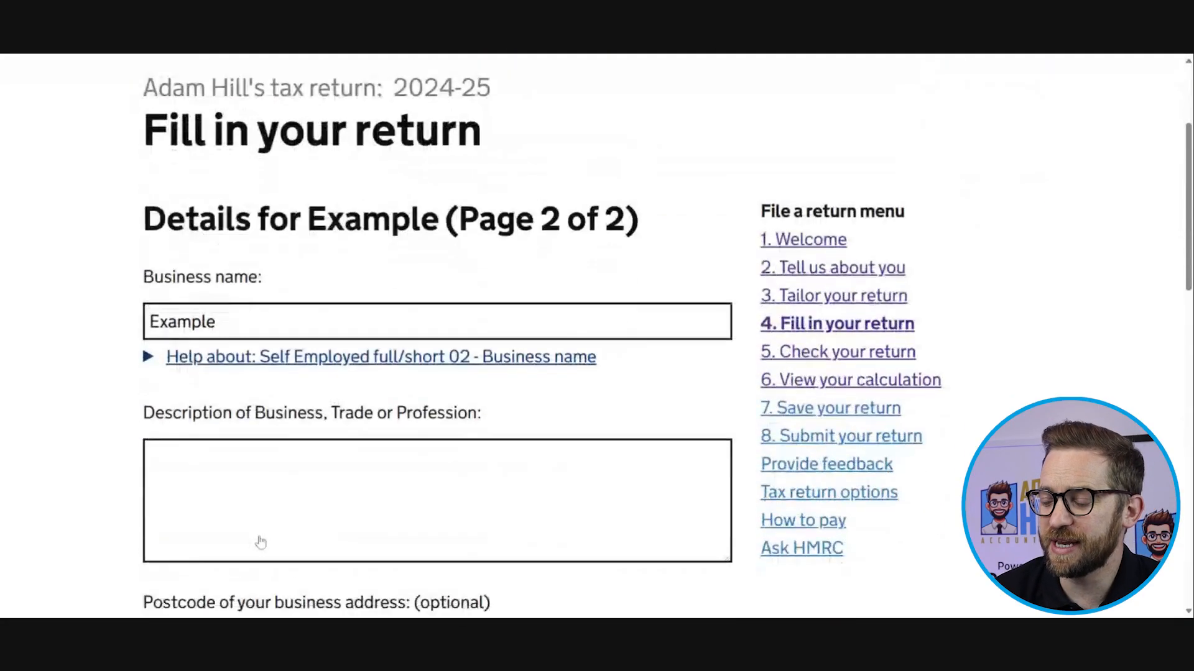
Step: Enter Accountancy Services as the description of the business, trade or profession on page 2
scroll(258, 544, down, 2)
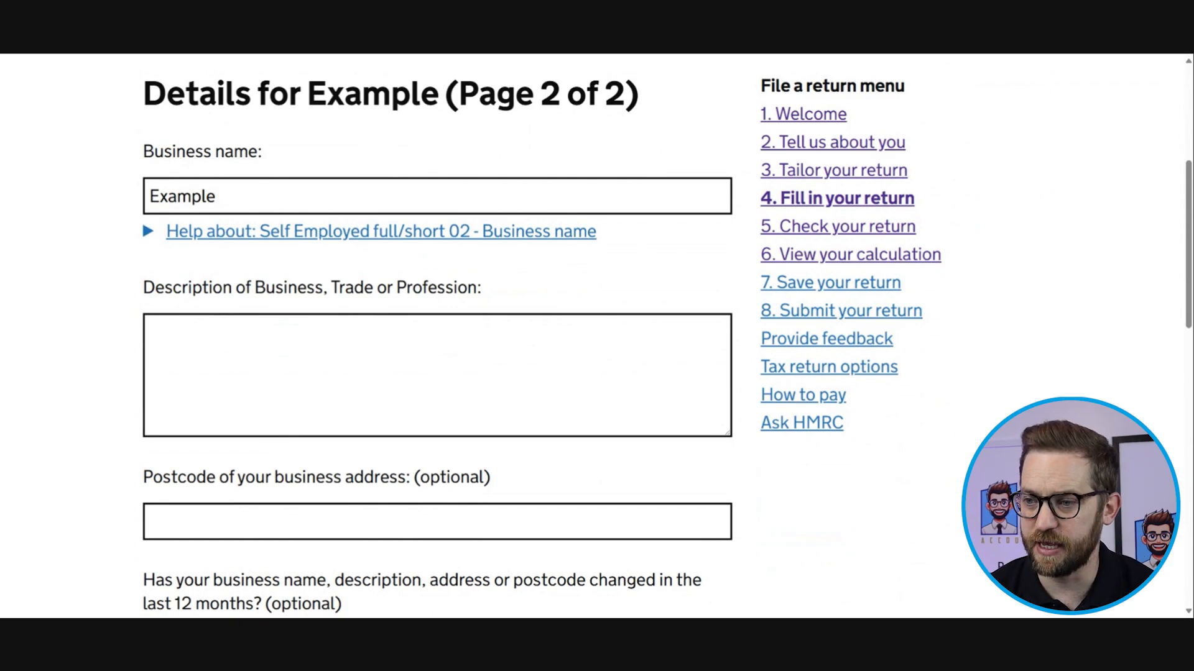
click(437, 375)
text(Accou)
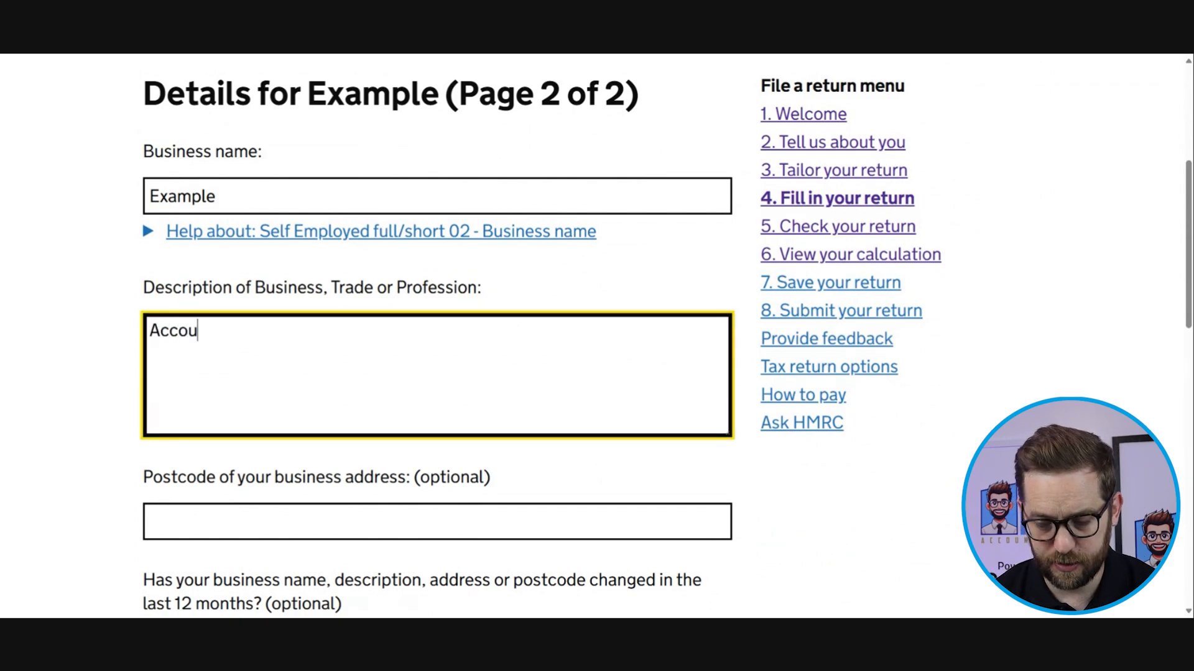
text(ntancy S)
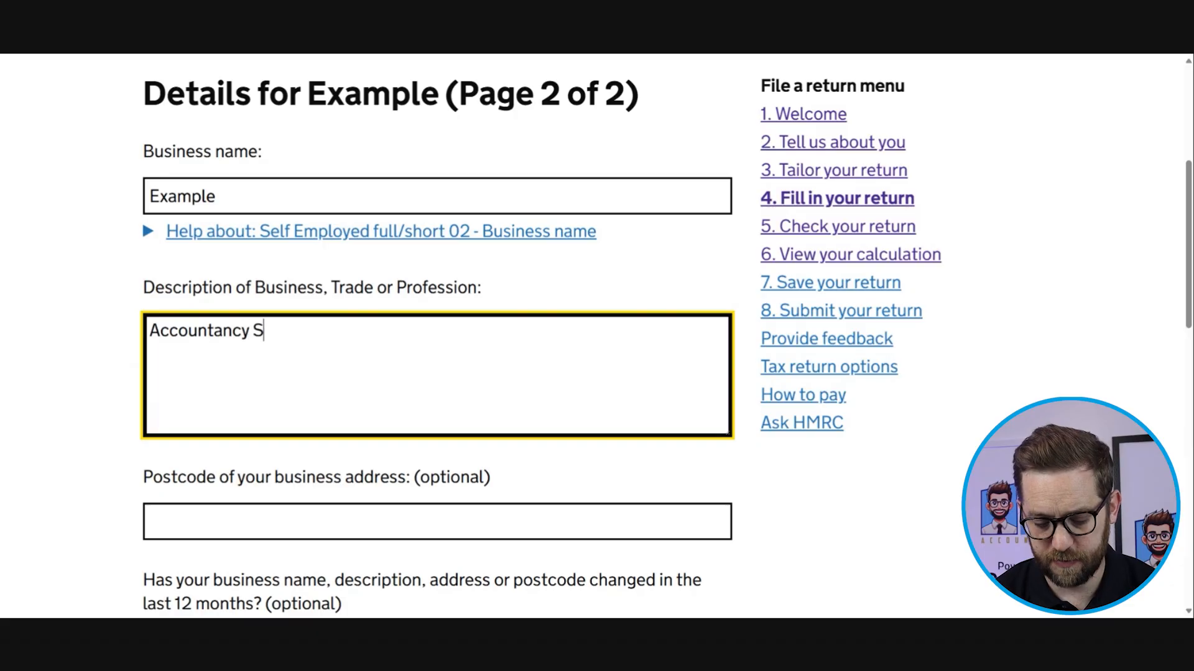
text(ervices)
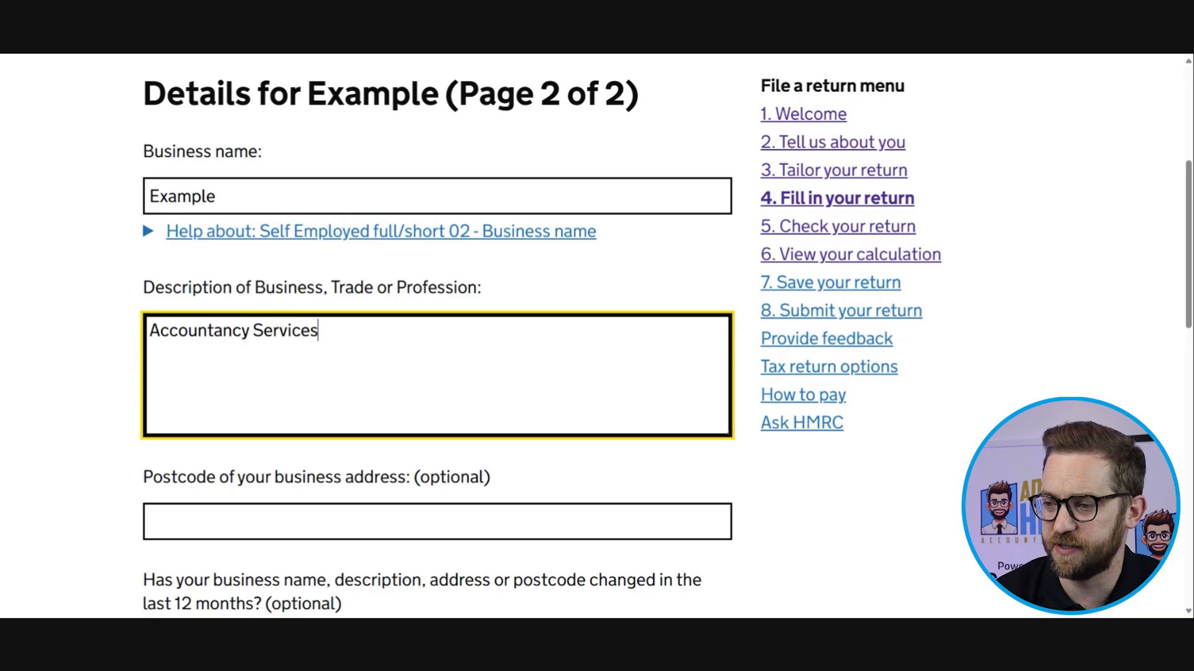
Step: Leave the optional business postcode blank and answer No to business details having changed in the last 12 months
scroll(341, 458, down, 3)
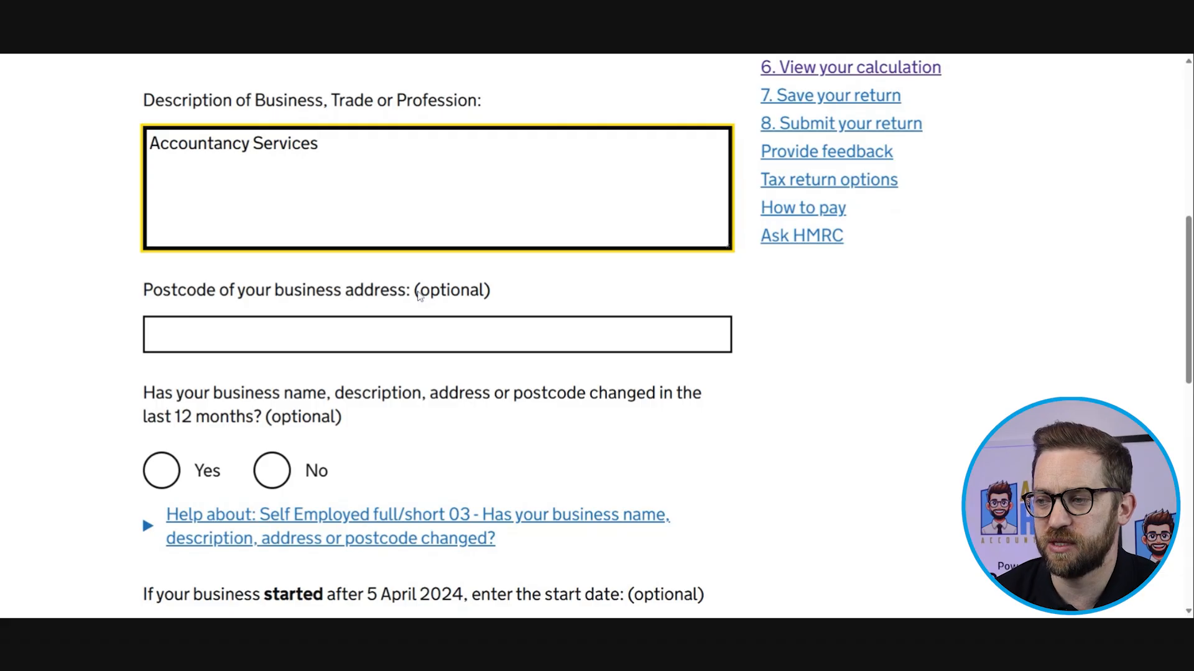
drag(416, 293, 493, 304)
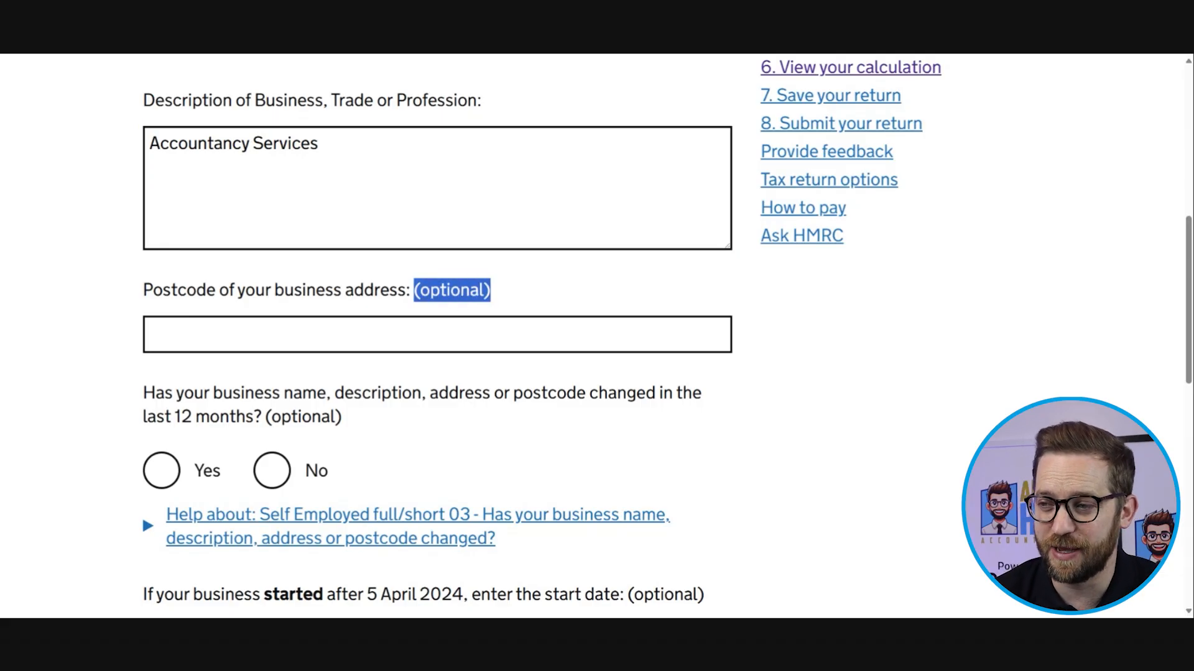
click(446, 293)
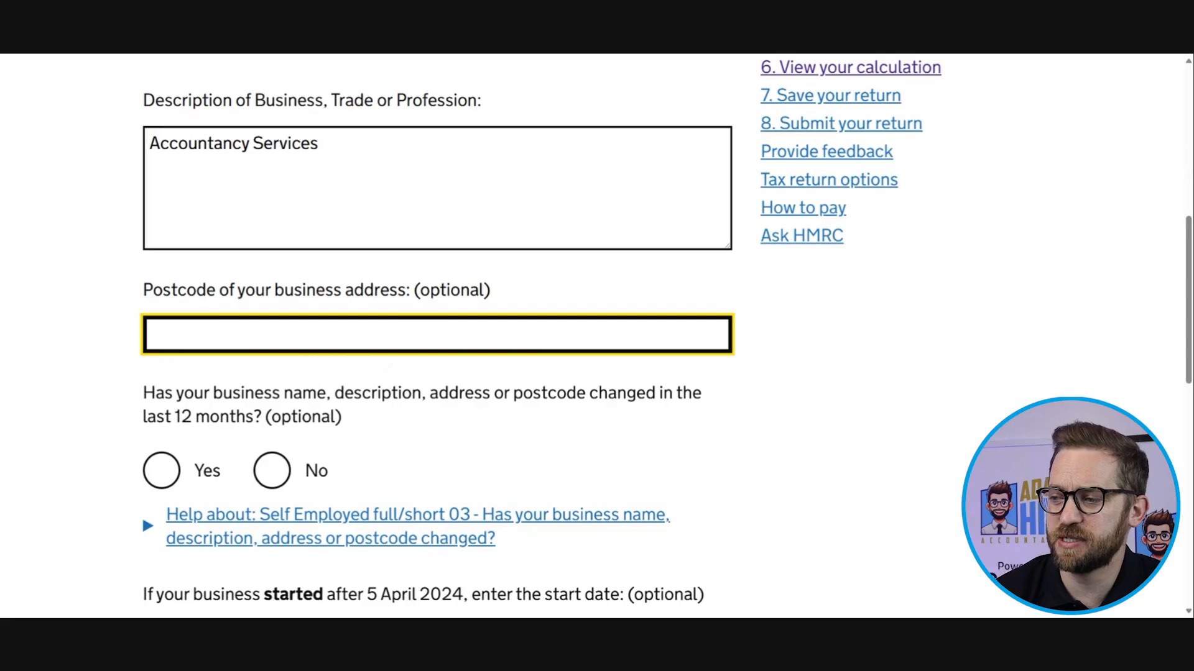
scroll(294, 321, down, 2)
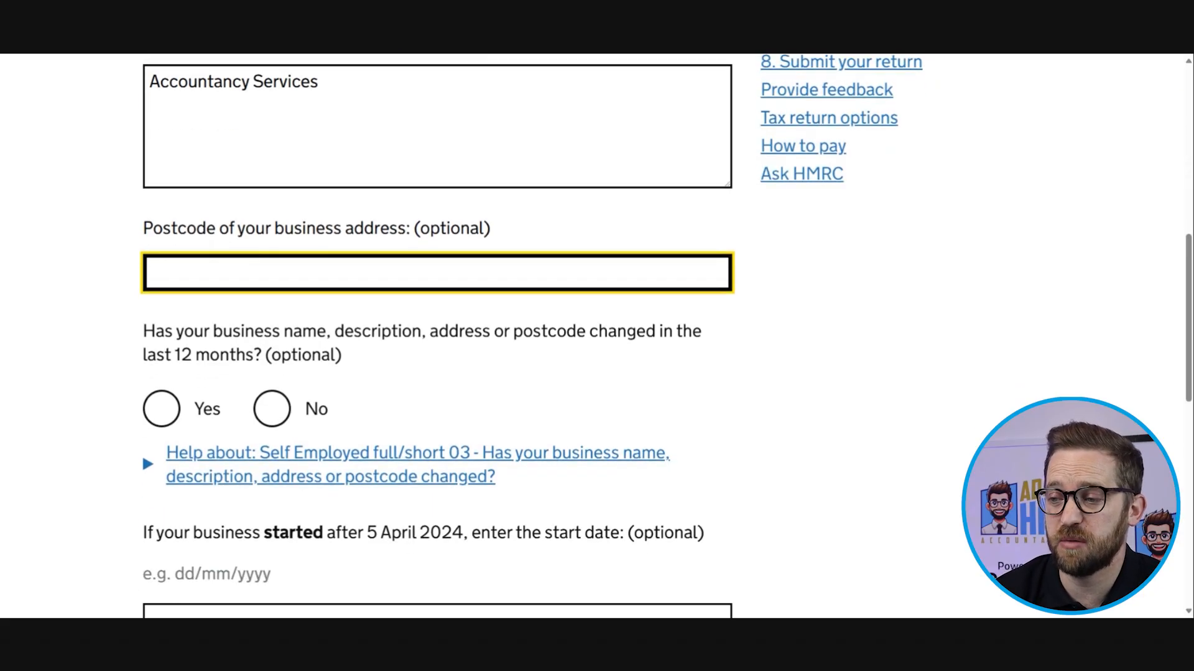
click(285, 344)
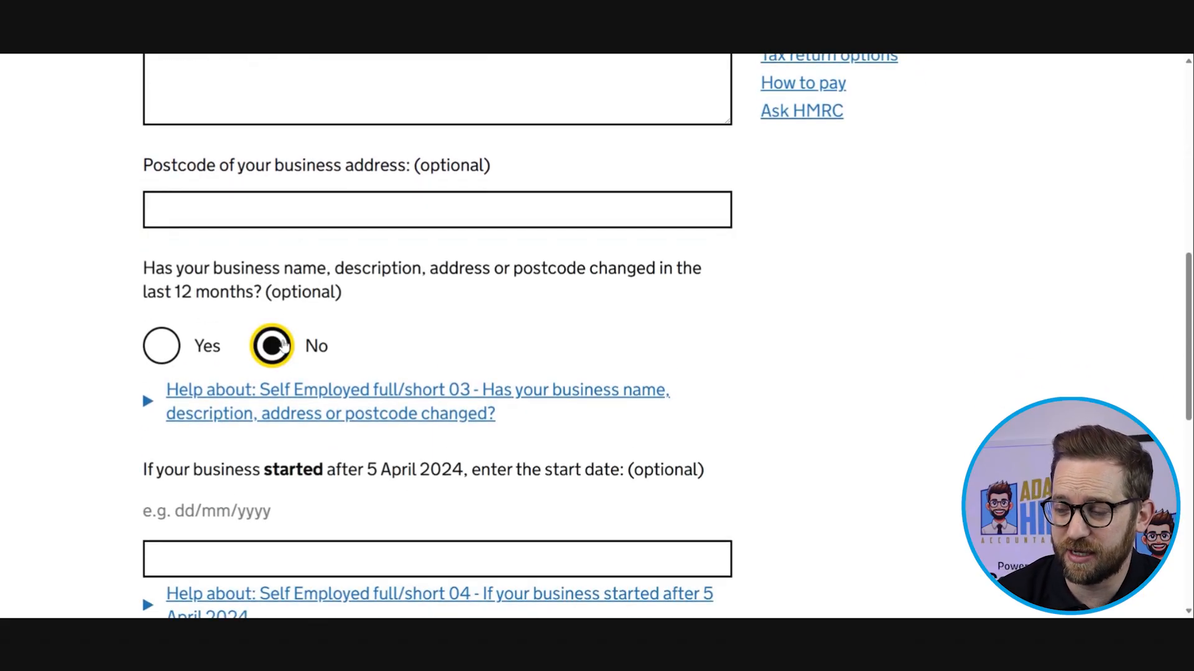
Step: Leave the business start date blank, answer No to ceasing trading before 6 April 2025, and save page 2 of the Example details
scroll(341, 376, down, 2)
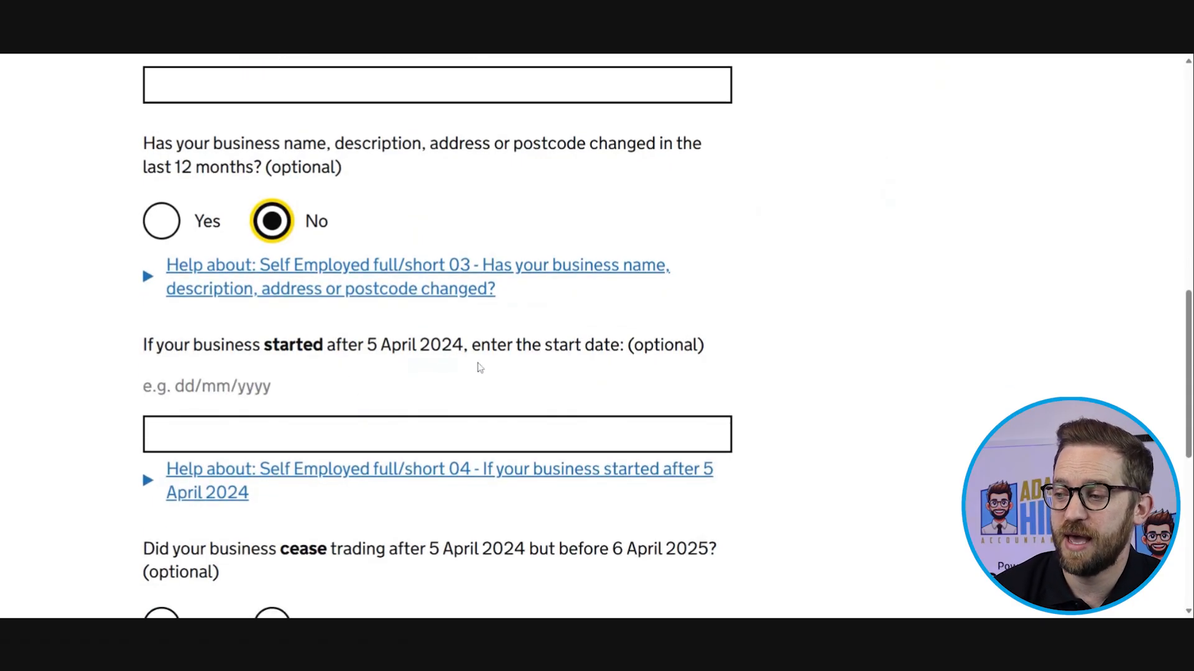
scroll(491, 373, down, 3)
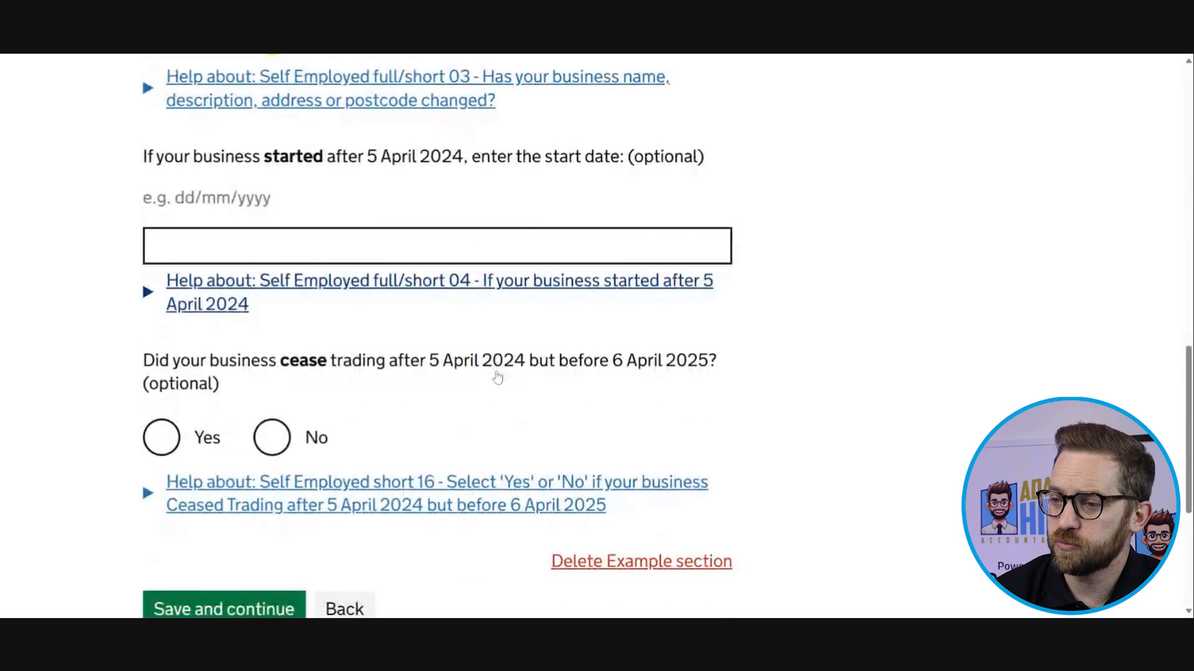
scroll(498, 377, down, 1)
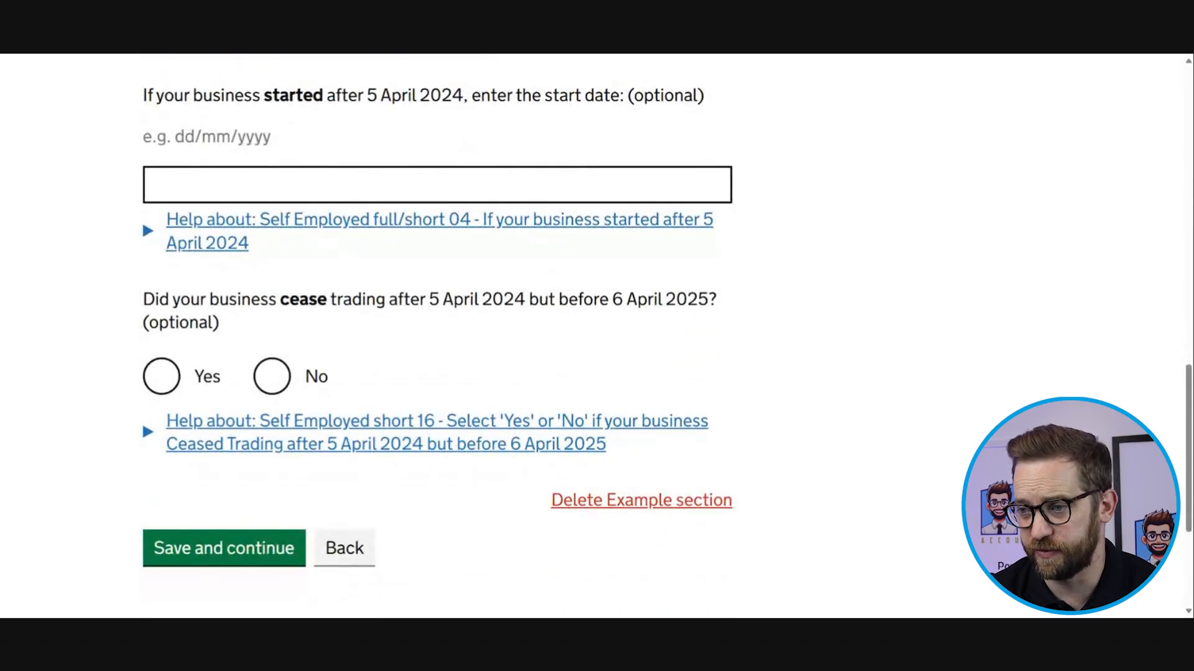
click(302, 387)
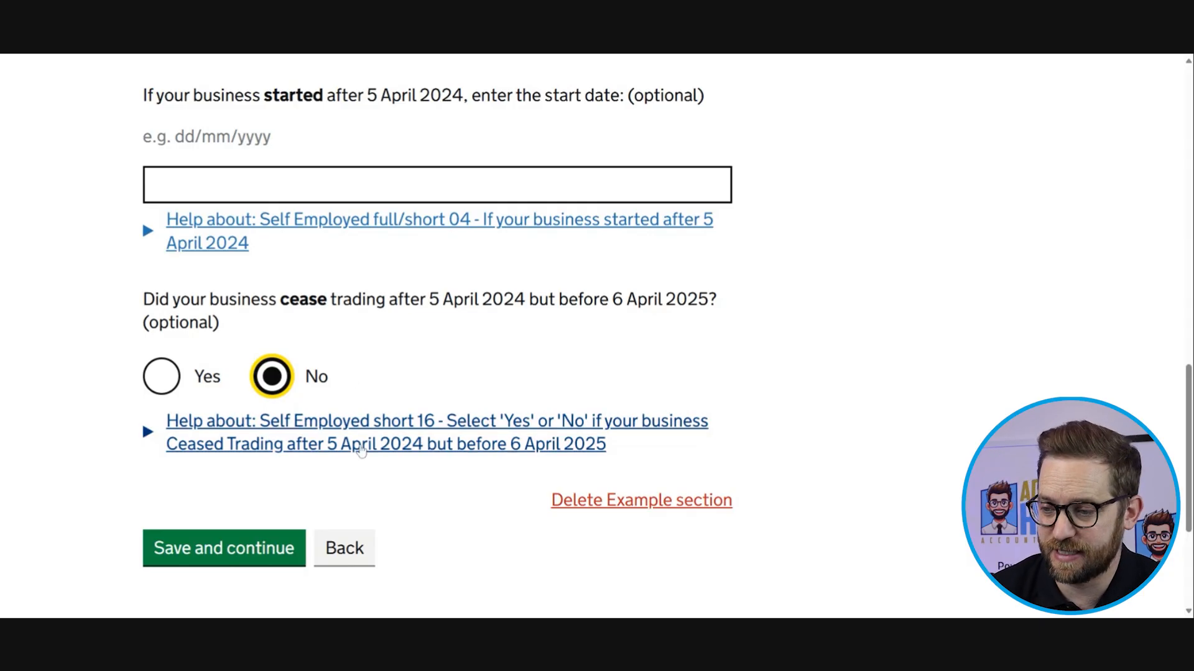
click(254, 552)
Step: Enter 31/03/2025 as the date the books or accounts are made up to
scroll(254, 553, down, 4)
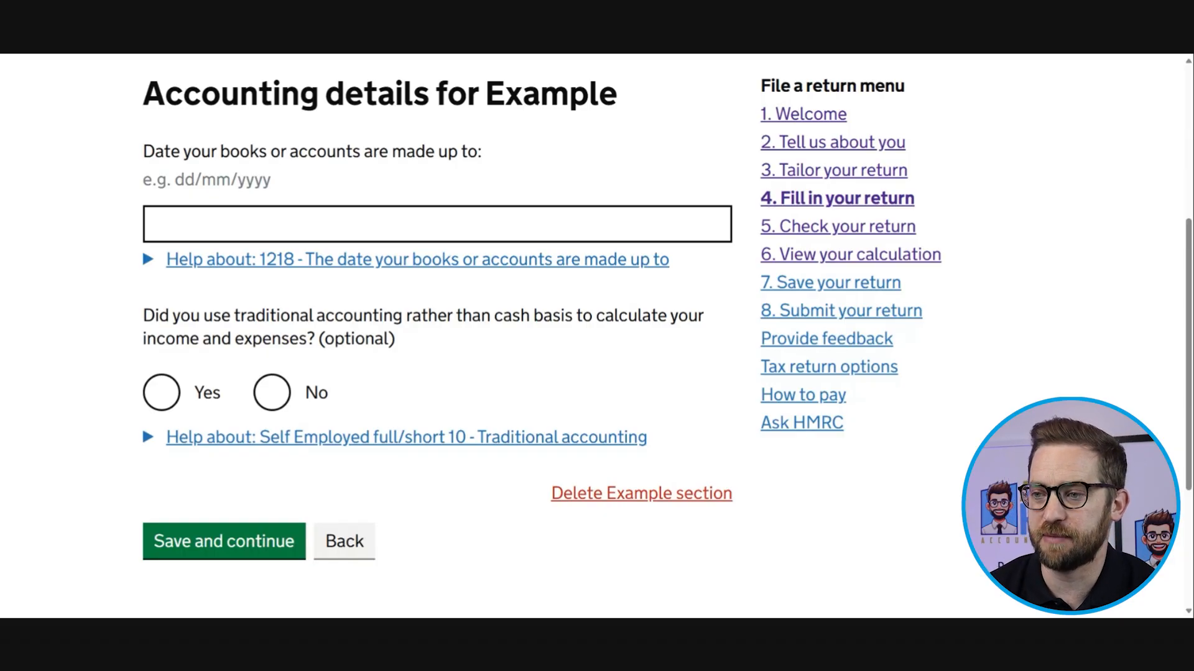
click(437, 224)
text(31/)
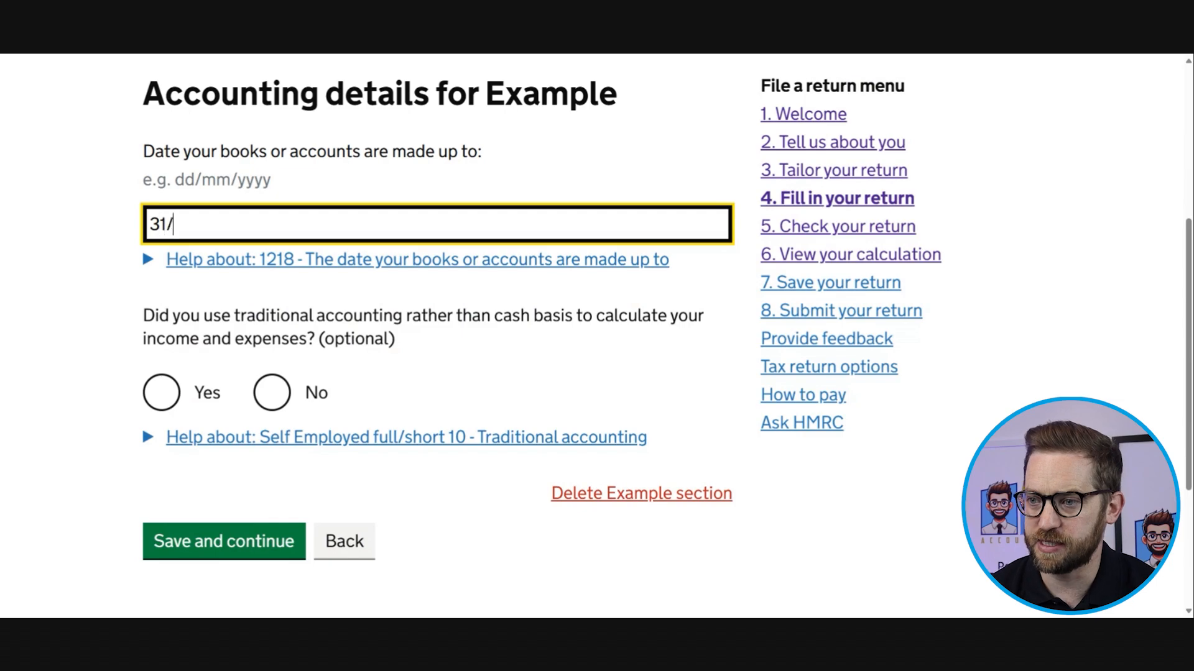
text(03/2025)
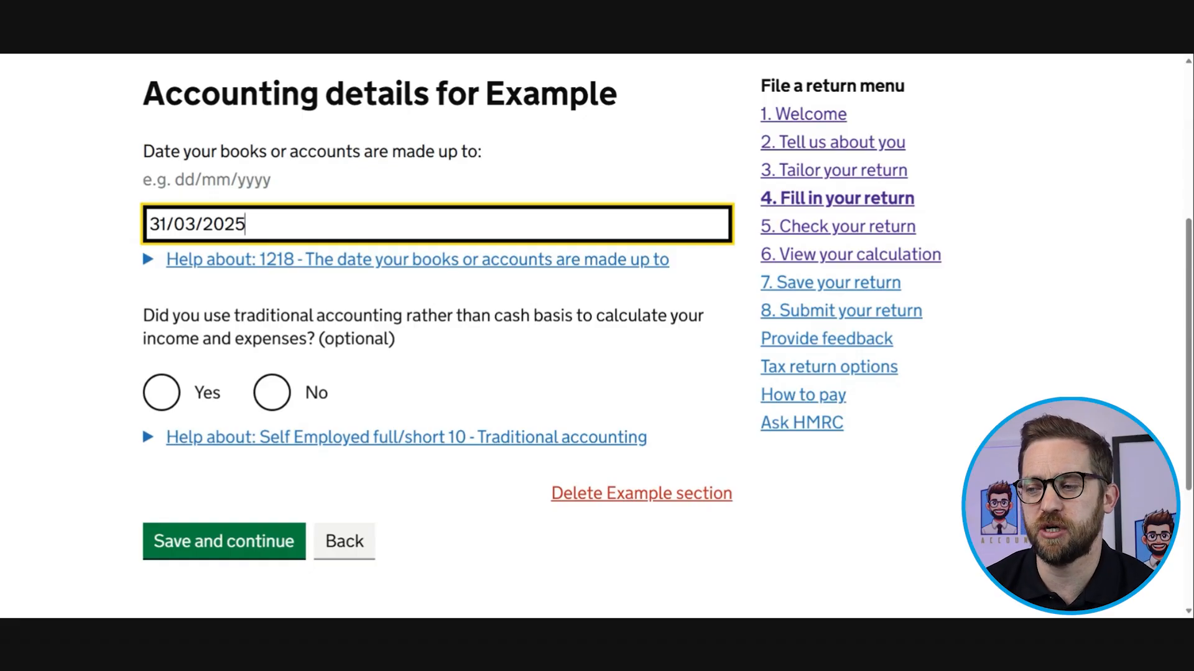
Step: Review the traditional accounting versus cash basis question, answer No to using traditional accounting, and save the accounting details
drag(495, 316, 575, 318)
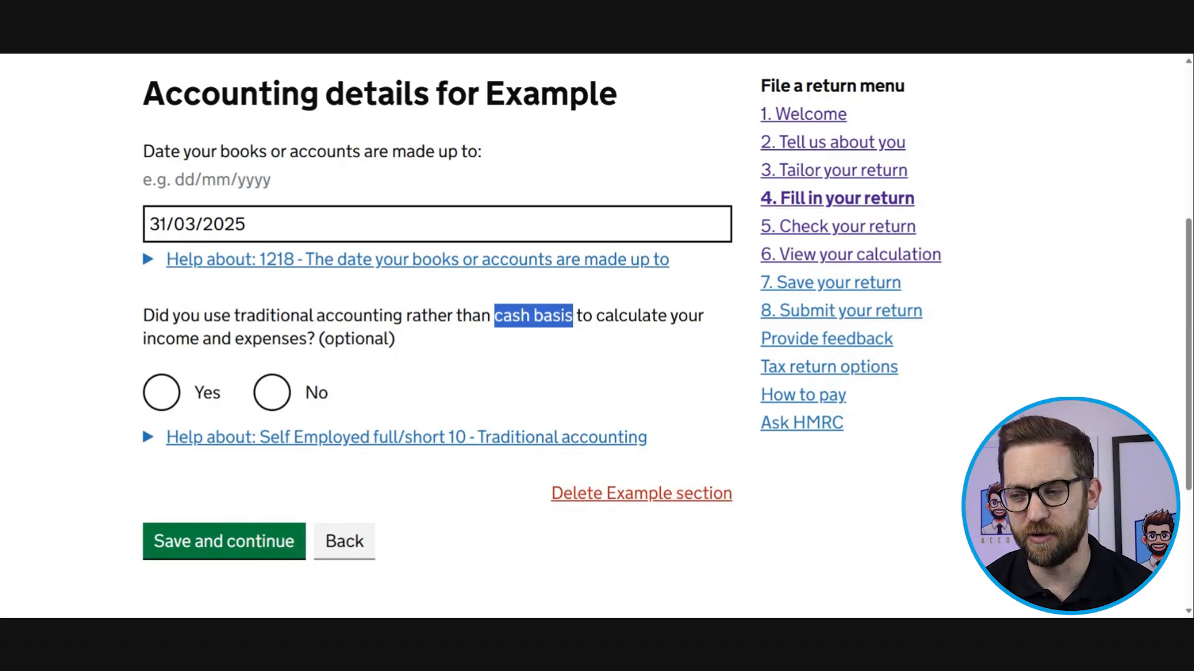
click(274, 303)
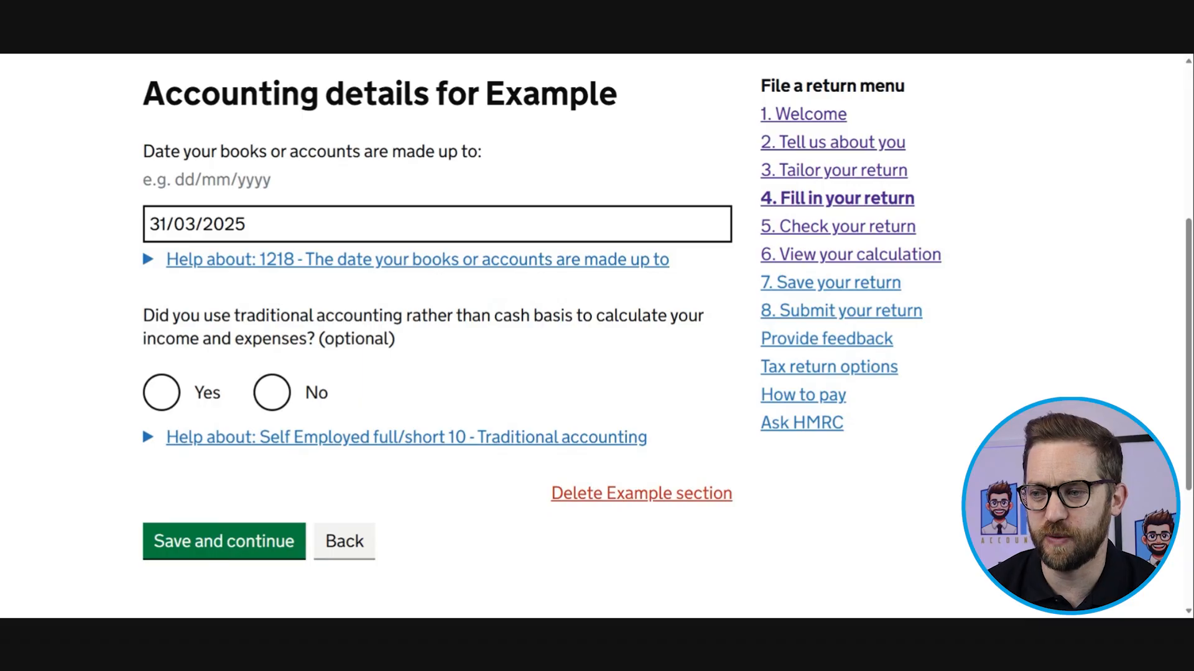
drag(234, 316, 403, 316)
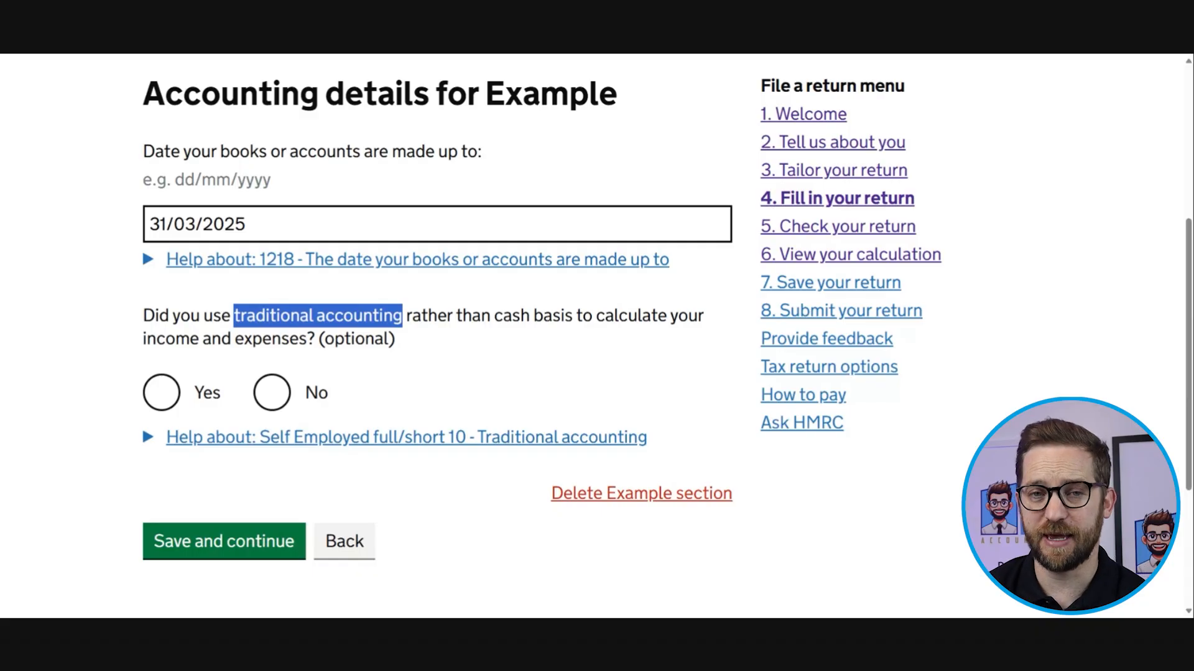
click(403, 320)
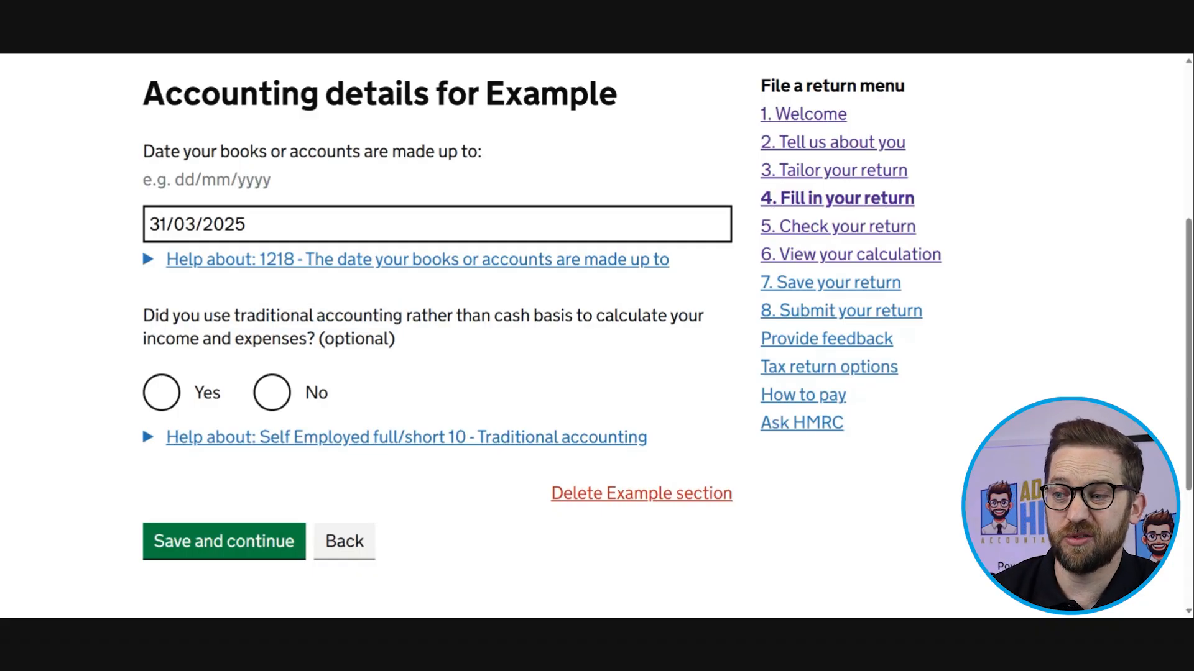
drag(234, 316, 402, 316)
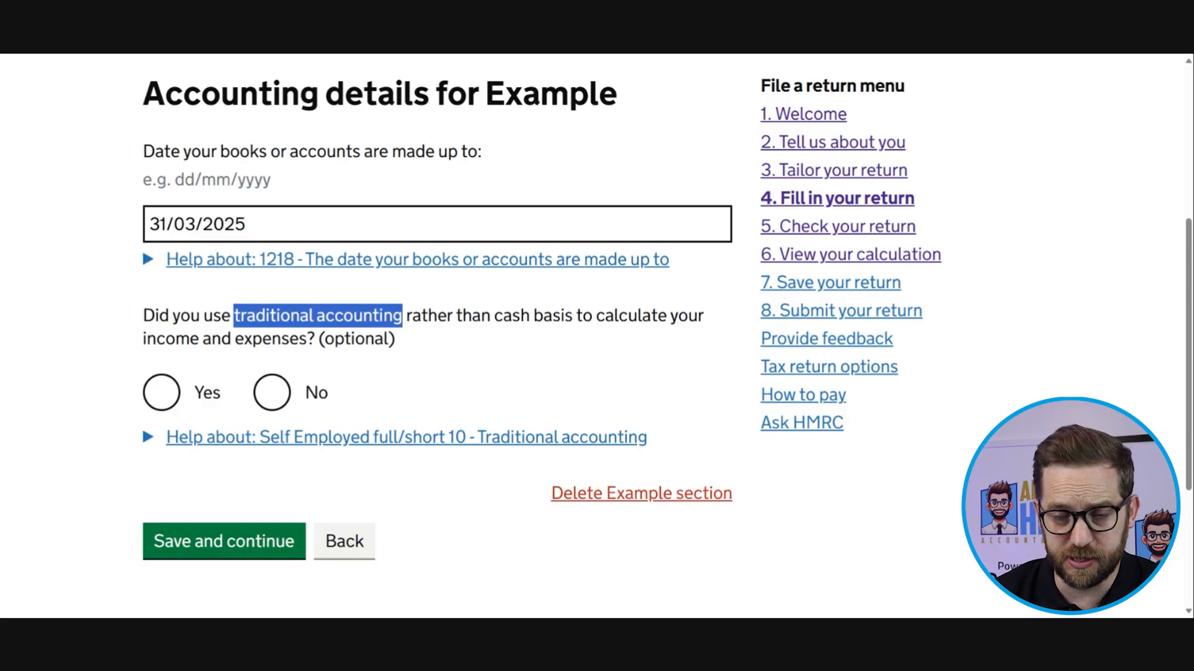
drag(494, 315, 572, 316)
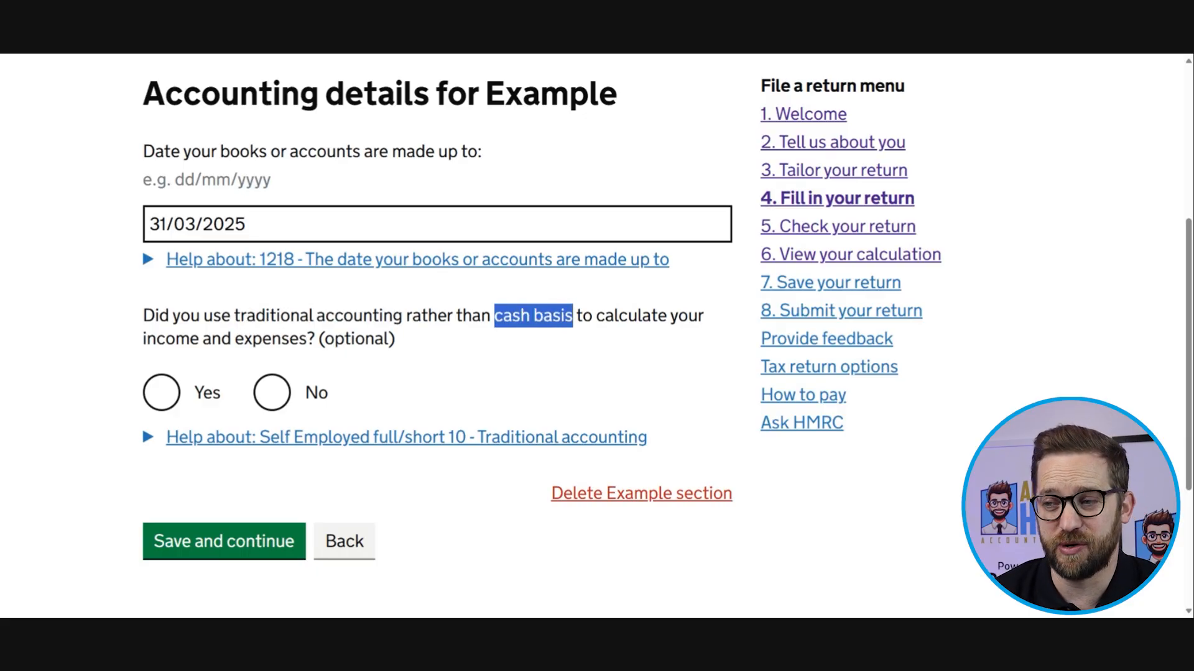
click(283, 401)
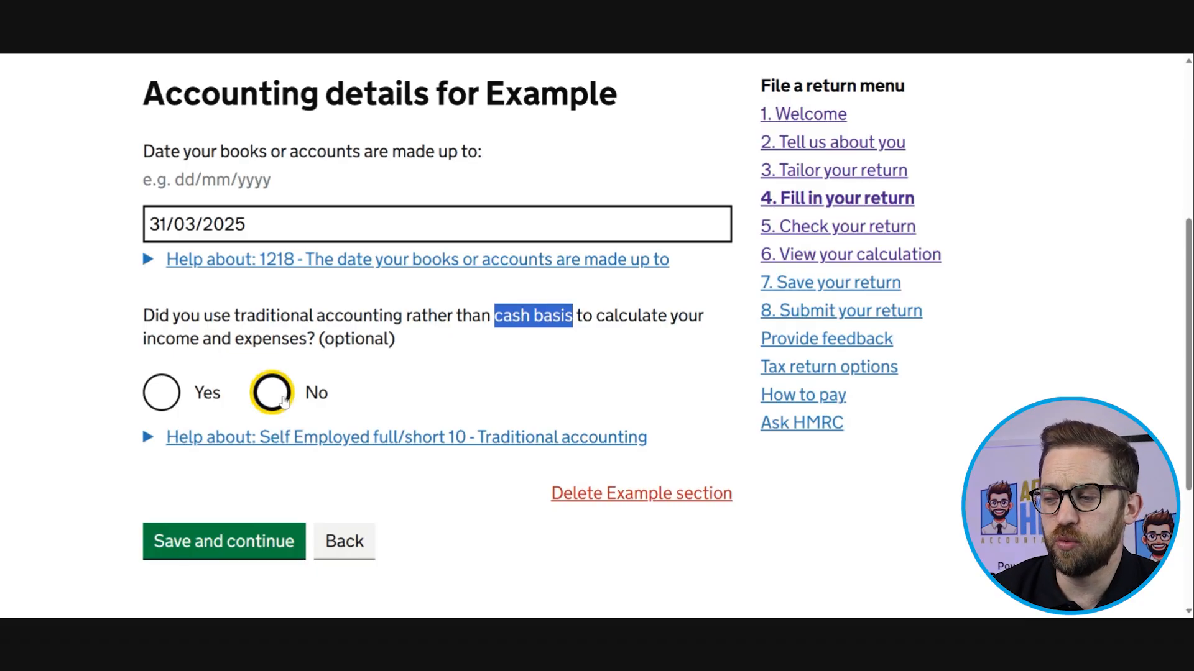
click(205, 542)
Step: Enter 75000 as the Example business's turnover
scroll(239, 477, down, 4)
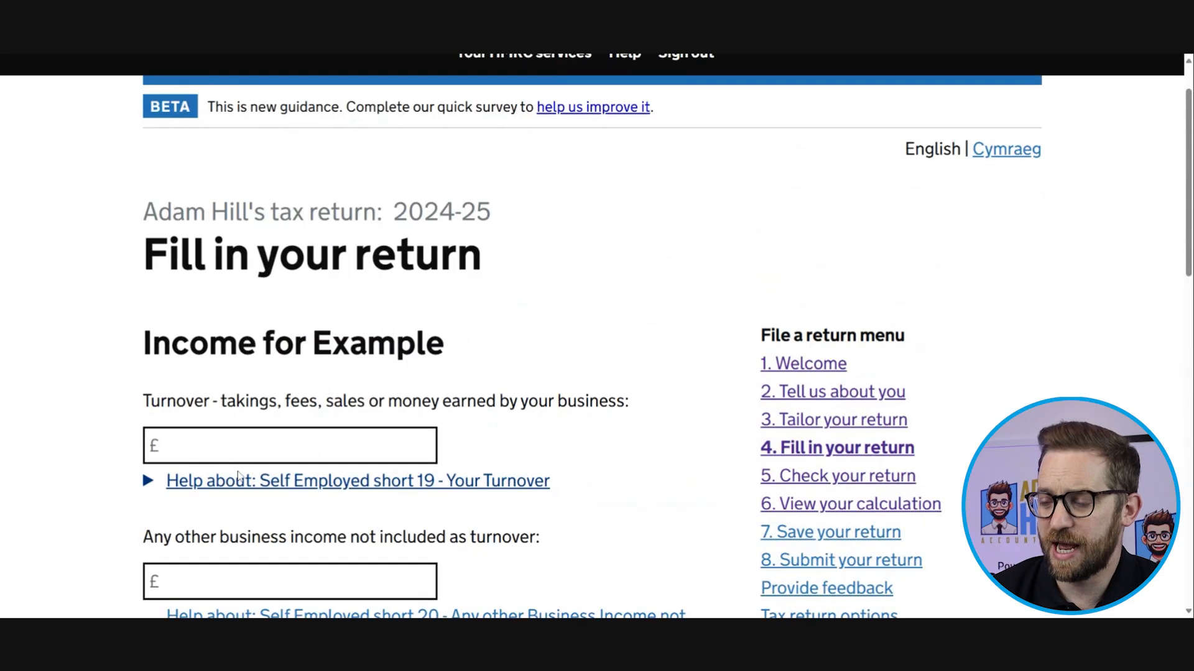
scroll(239, 478, down, 1)
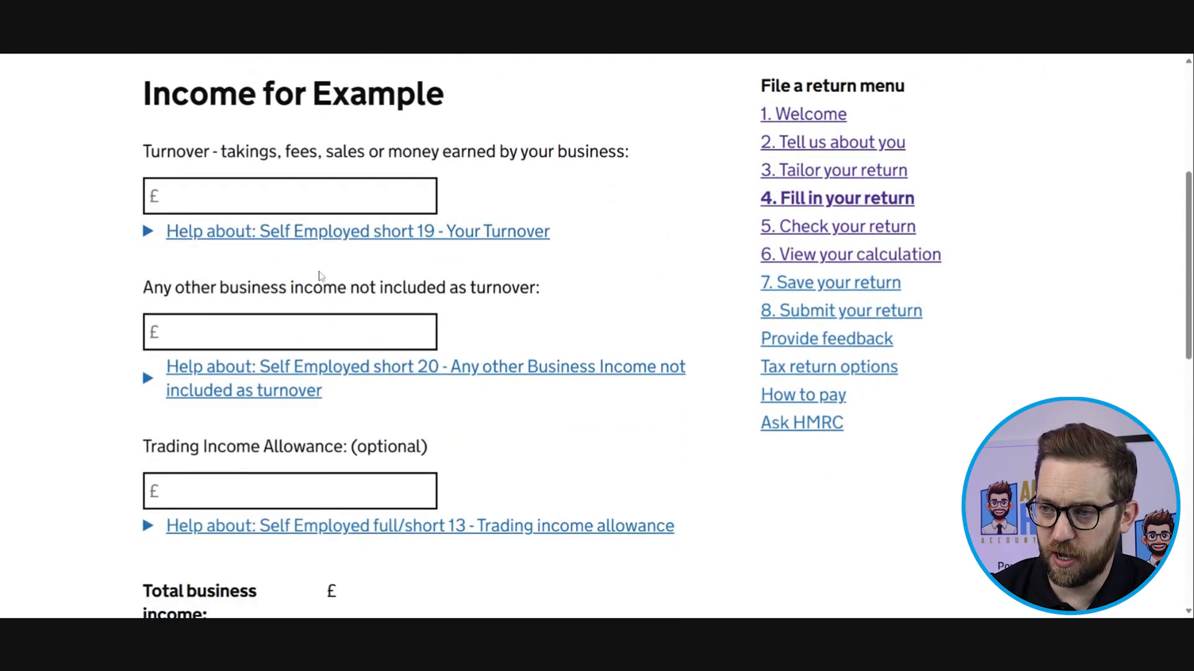
click(314, 197)
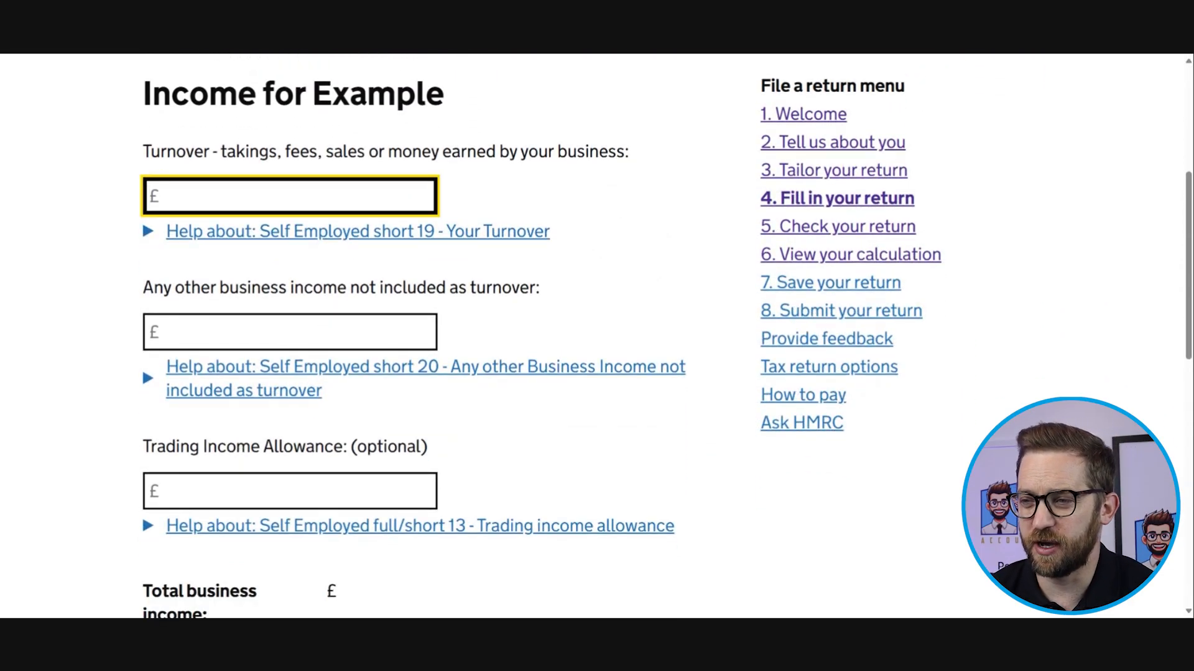
text(75000)
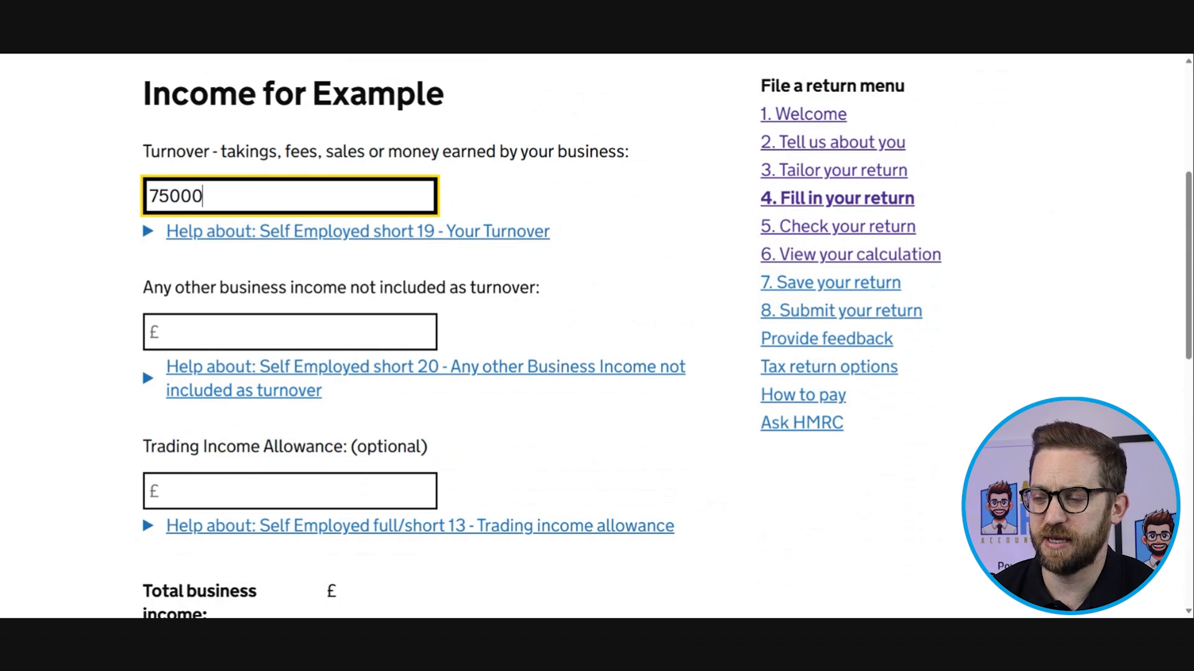
key(Tab)
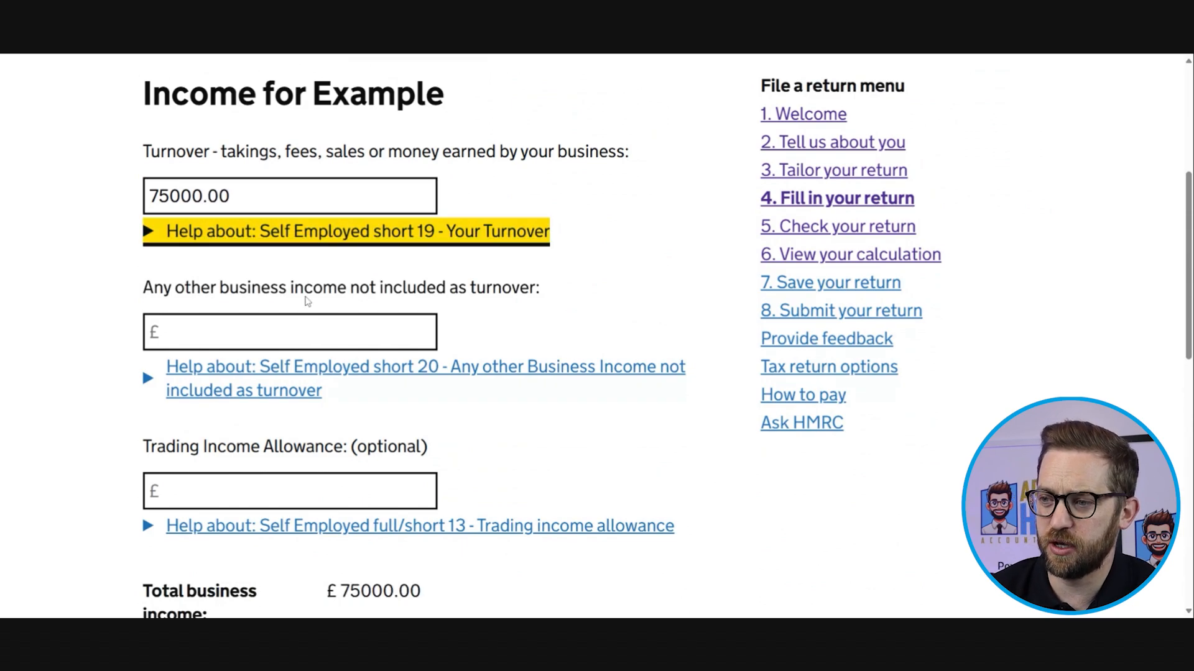
Step: Read the help on other business income not included as turnover and close it, leaving that amount blank
key(Tab)
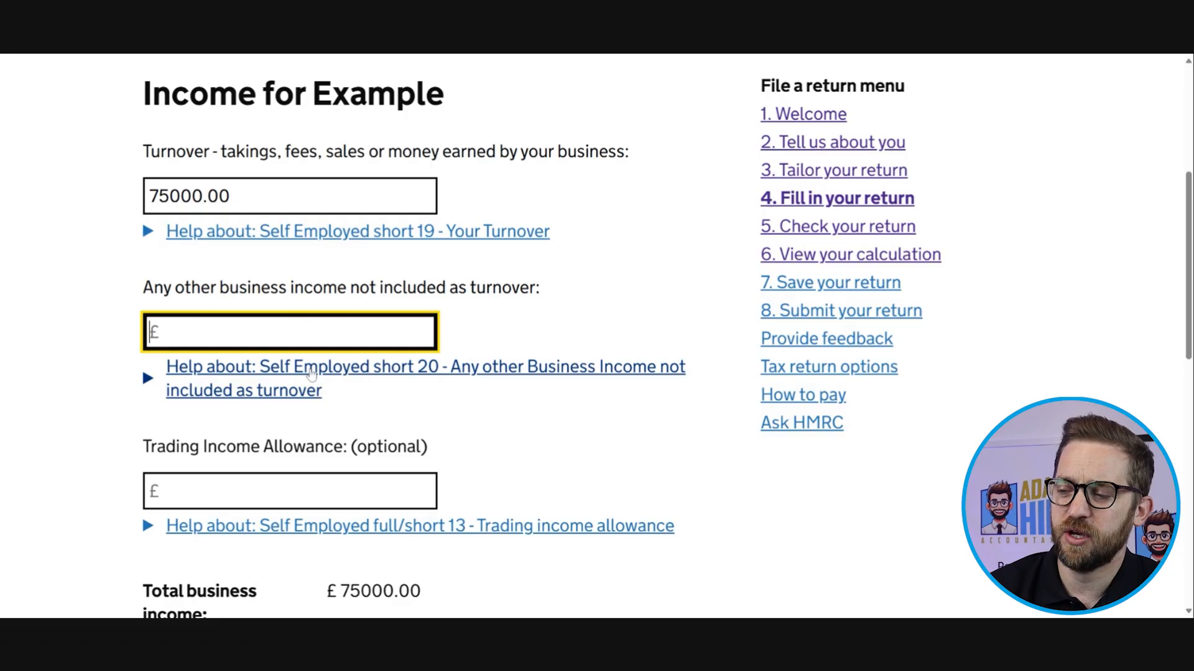
click(311, 375)
scroll(312, 375, down, 1)
scroll(311, 375, down, 3)
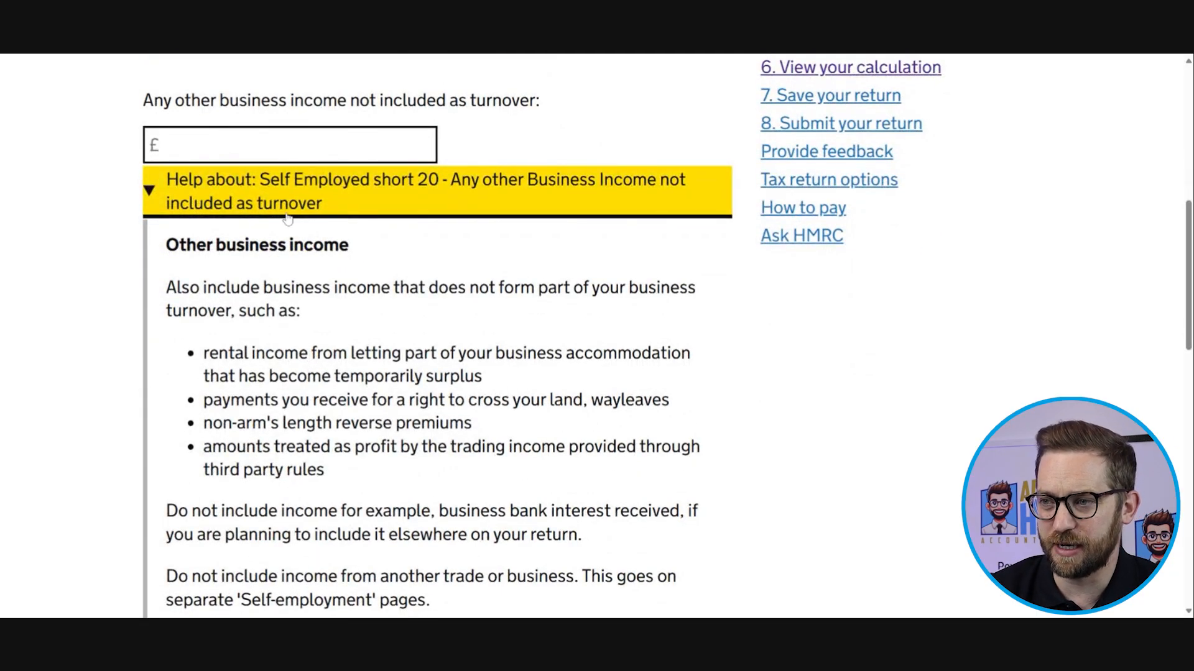
scroll(311, 390, up, 3)
click(312, 390)
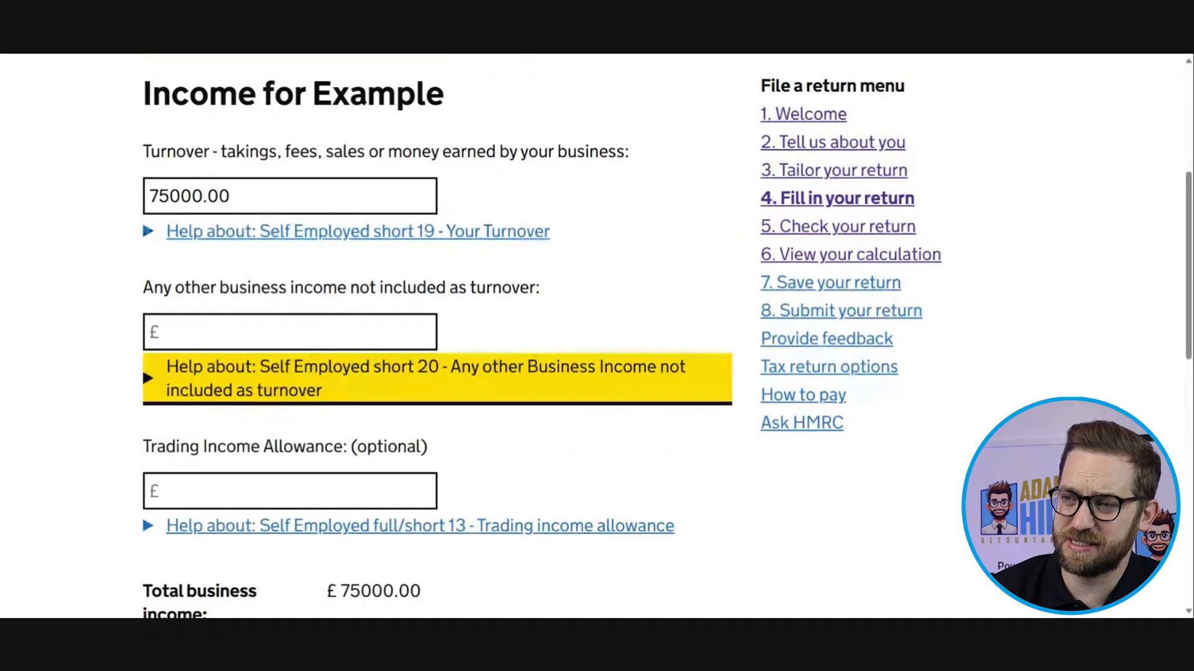
Step: Enter 1000.00 as the optional Trading Income Allowance
drag(231, 196, 135, 187)
click(292, 491)
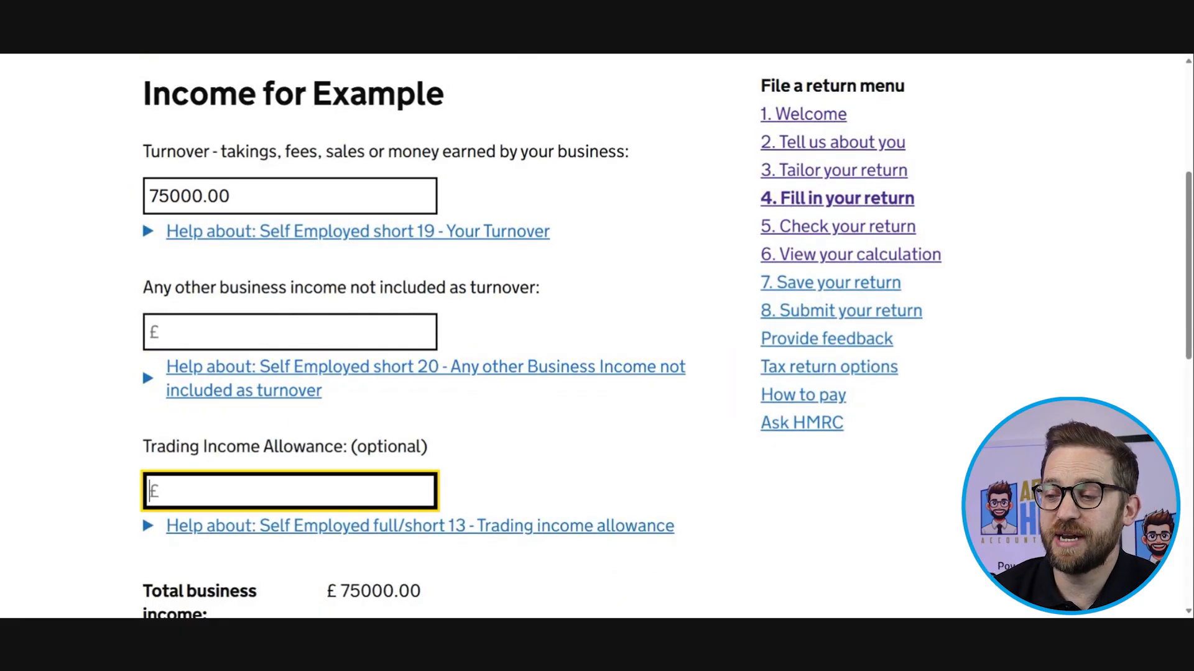
scroll(311, 277, down, 4)
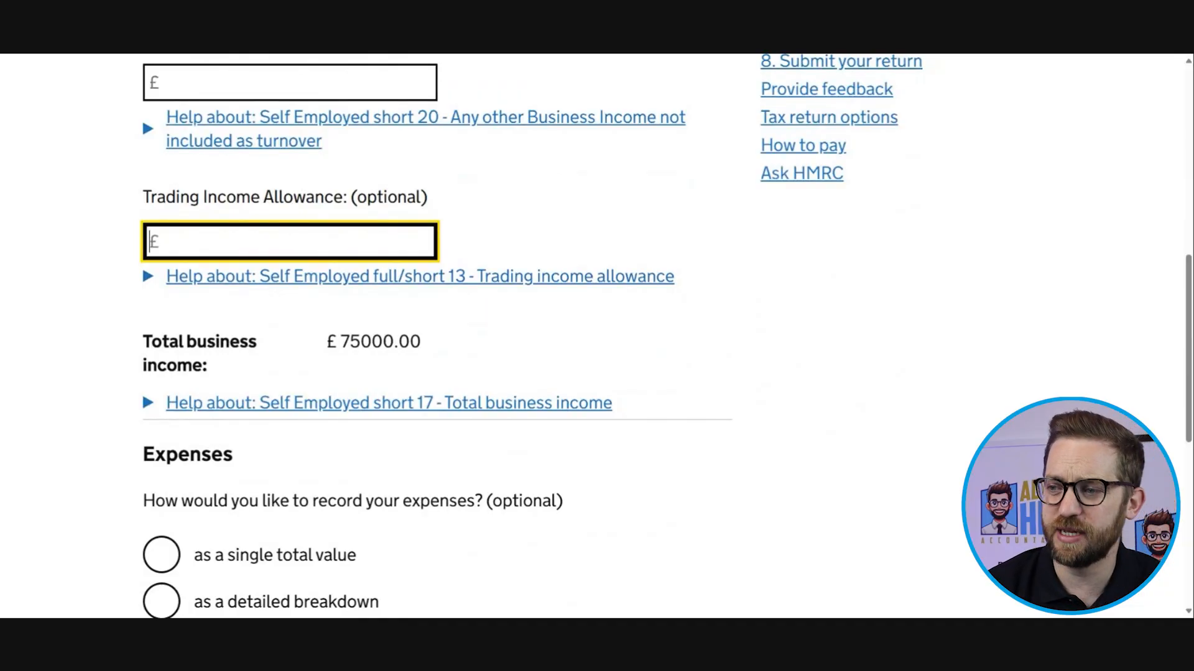
text(1000.)
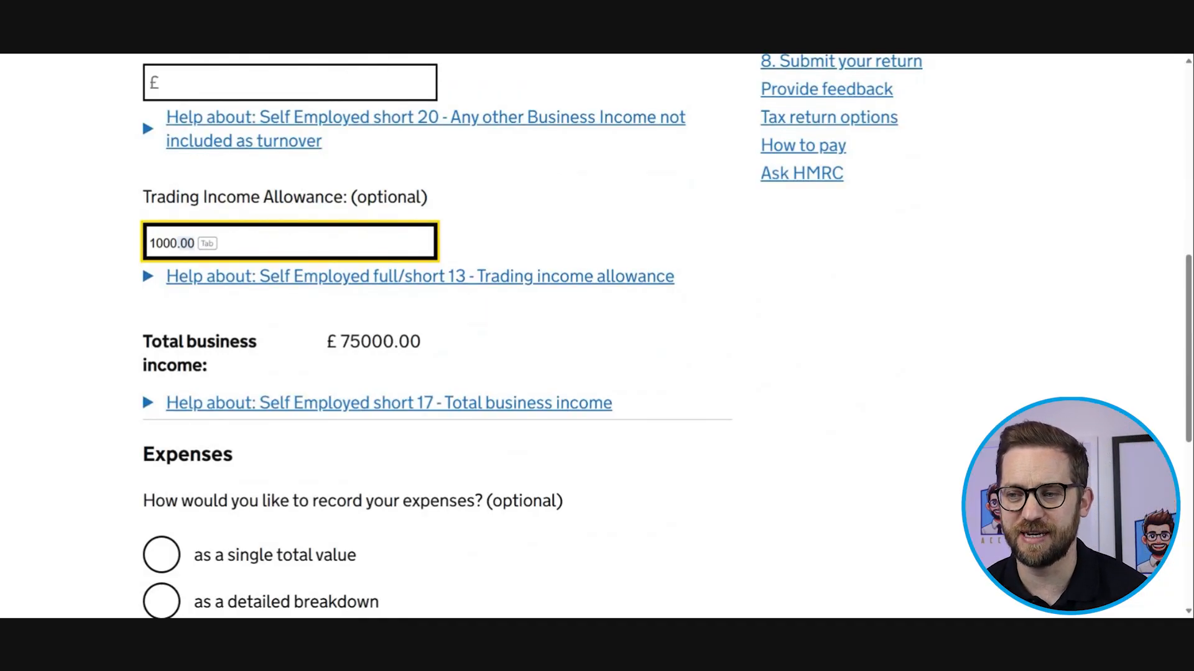
key(Tab)
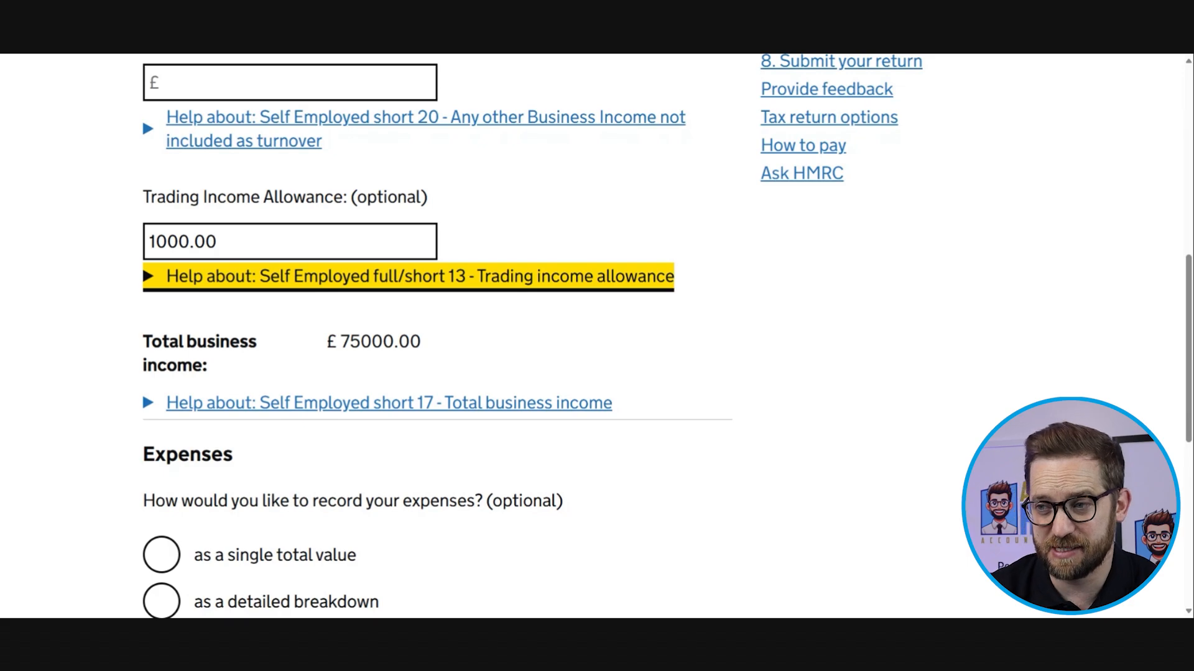
Step: Replace the Example business's turnover with 500
click(242, 258)
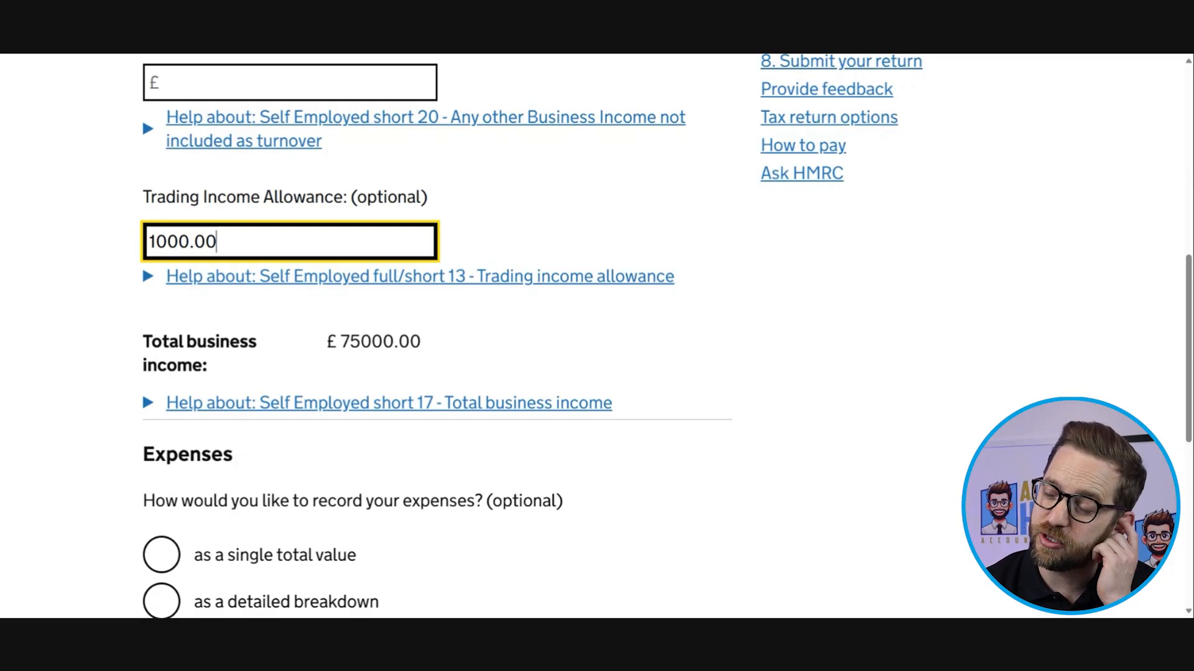
scroll(436, 335, up, 3)
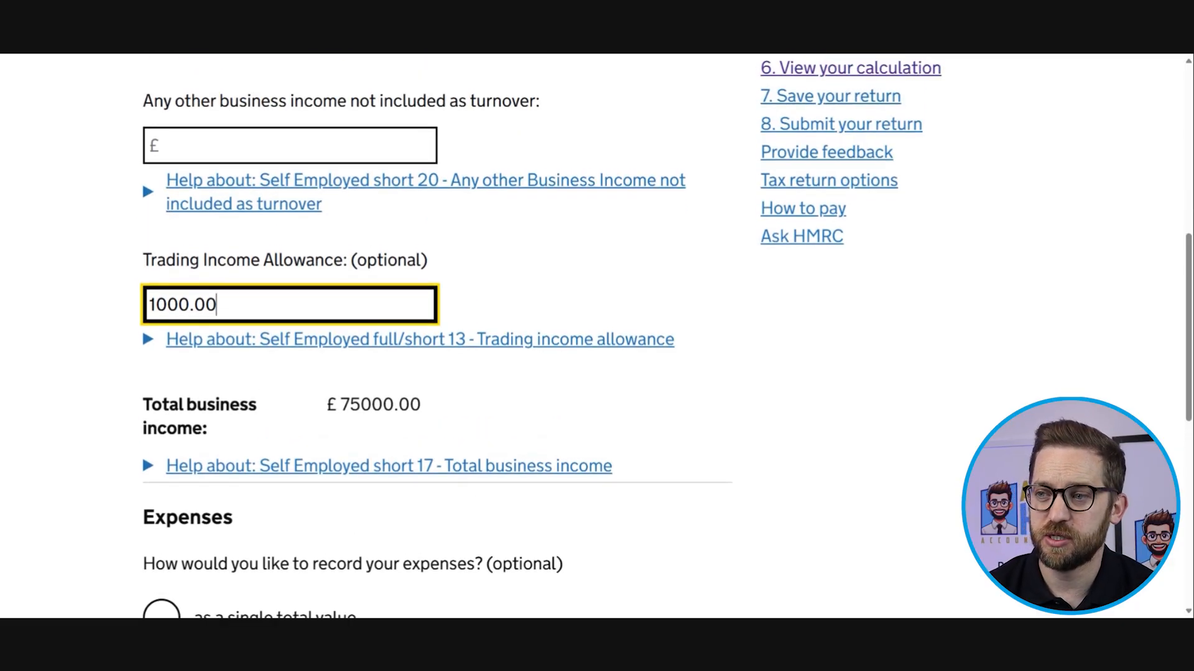
drag(236, 195, 93, 187)
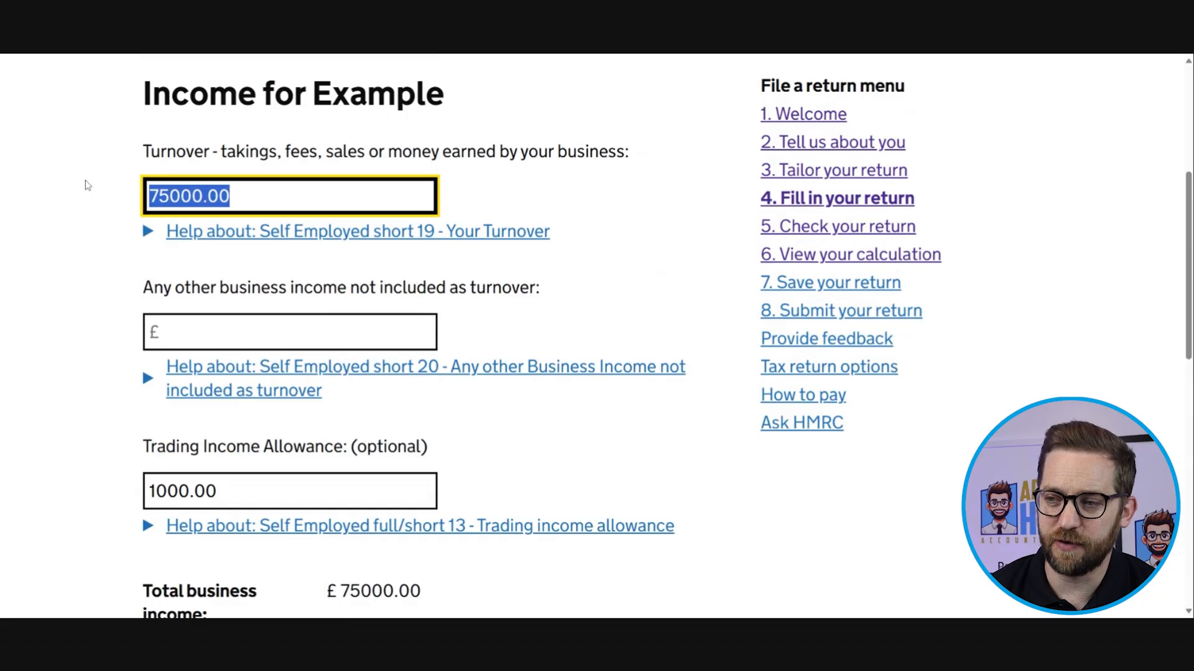
text(500)
key(Tab)
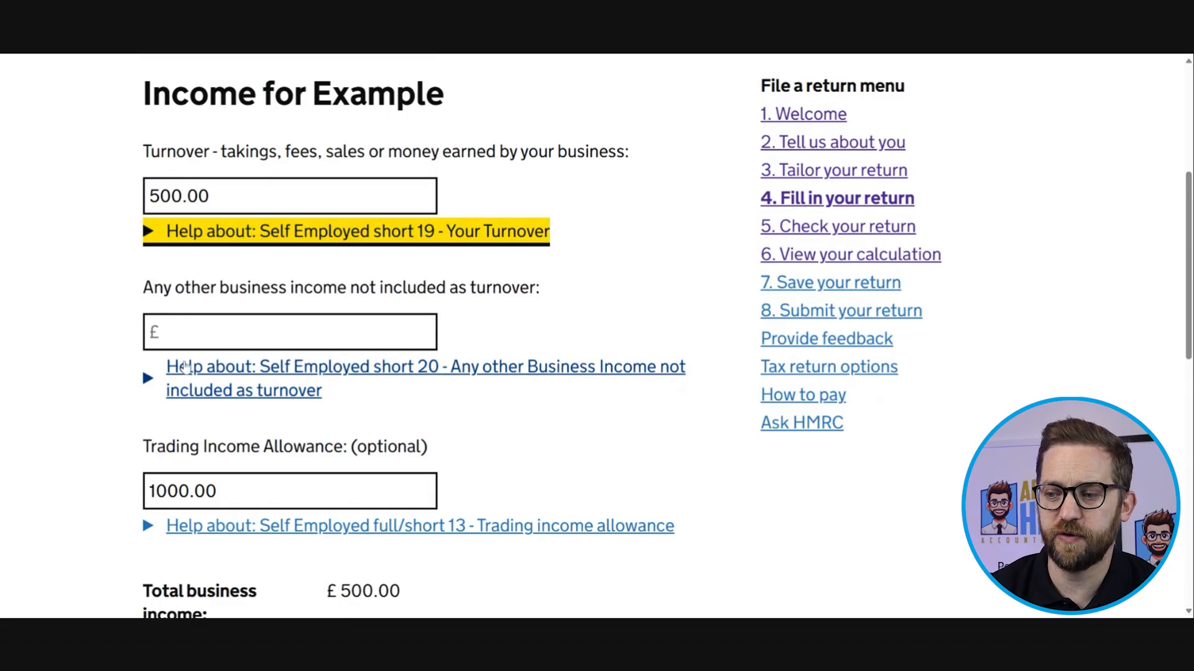
Step: Set the Trading Income Allowance to 500
key(Tab)
key(Tab)
key(Tab)
text(5)
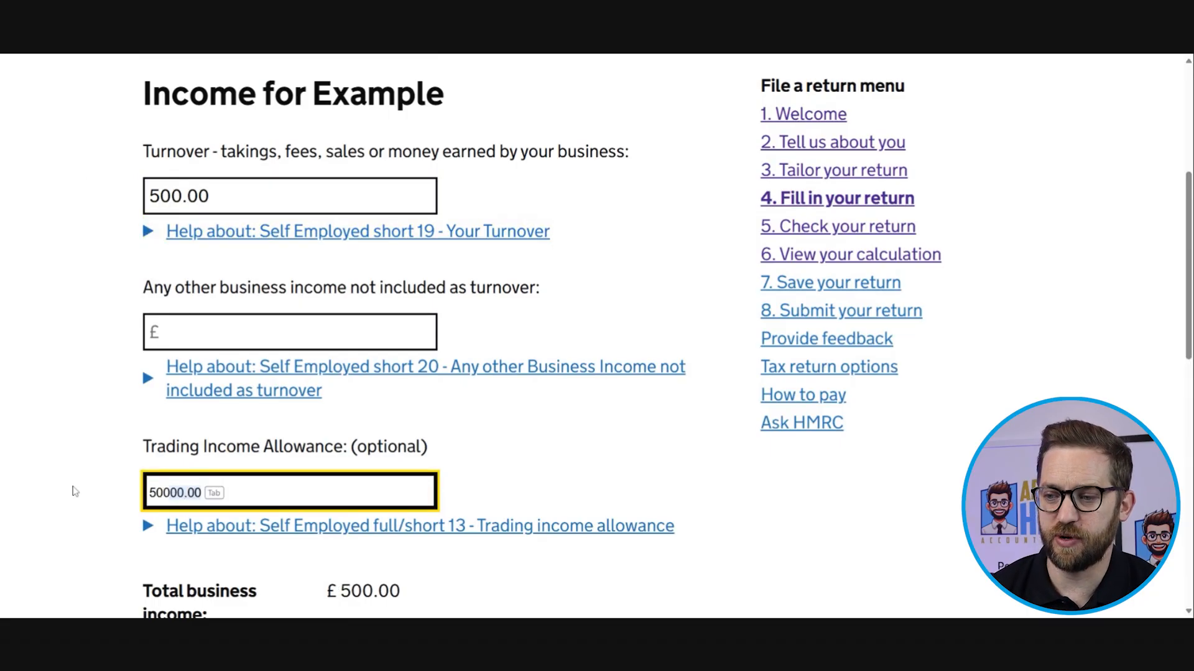
text(00)
key(Tab)
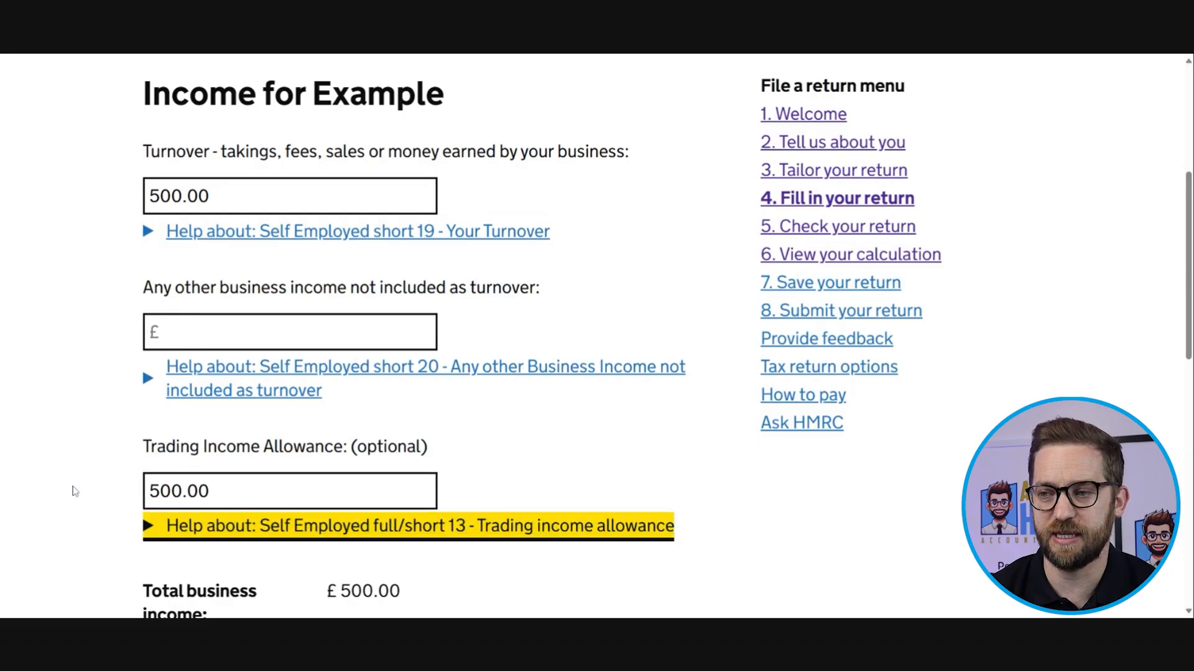
Step: Set the Example business's turnover back to 75000
key(shift+Tab)
key(shift+Tab)
key(shift+Tab)
key(shift+Tab)
key(shift+Tab)
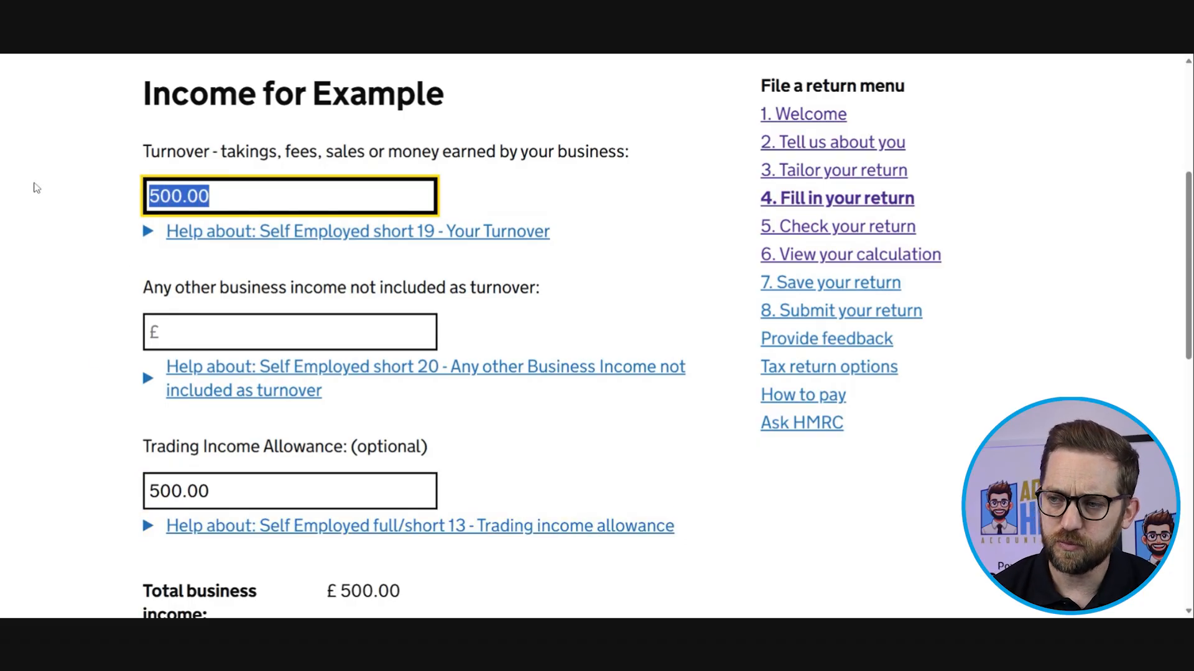
text(75000)
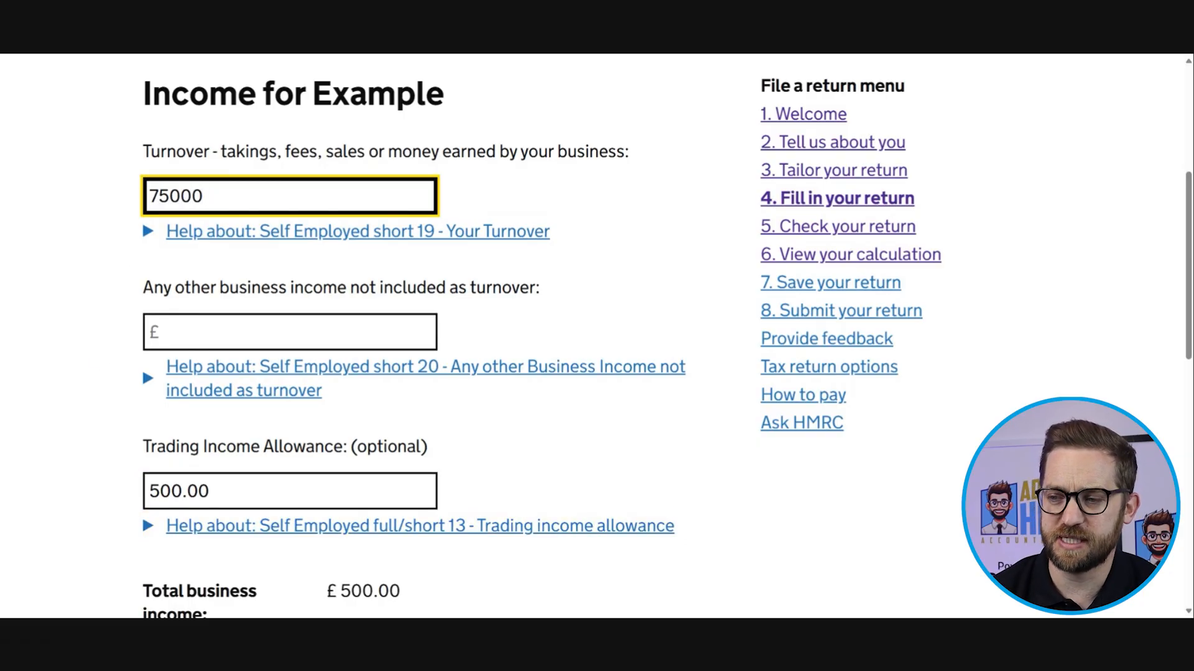
key(Tab)
scroll(221, 325, down, 2)
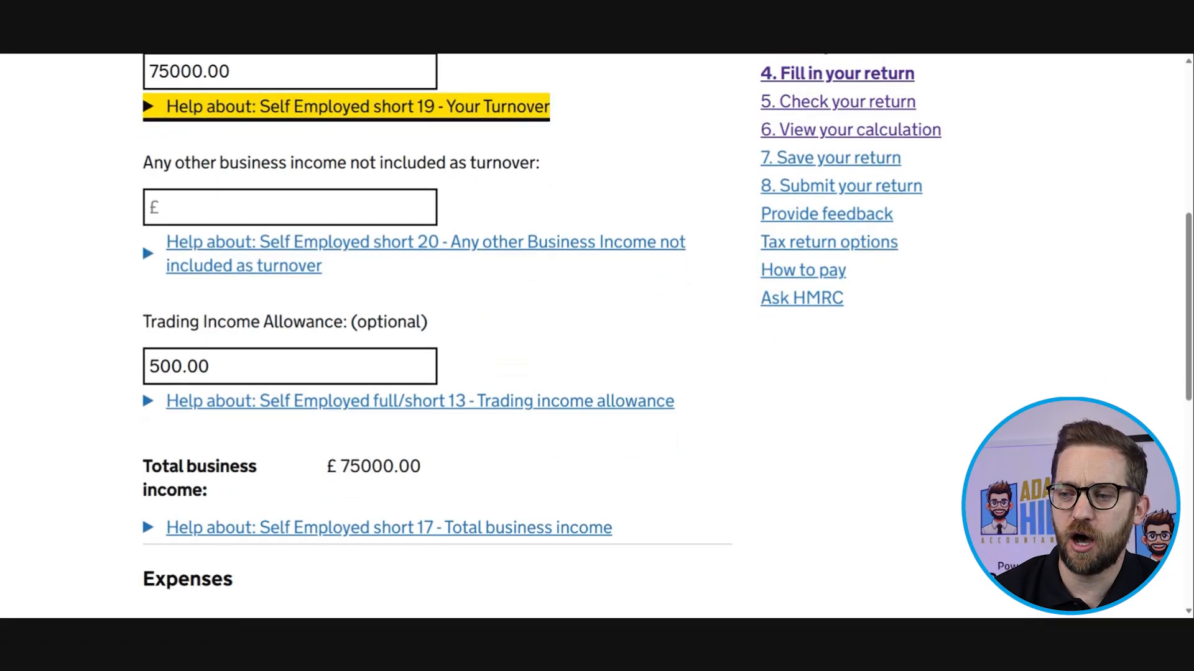
Step: Set the optional Trading Income Allowance to 1000
key(Tab)
key(Tab)
key(Tab)
text(1000)
key(Tab)
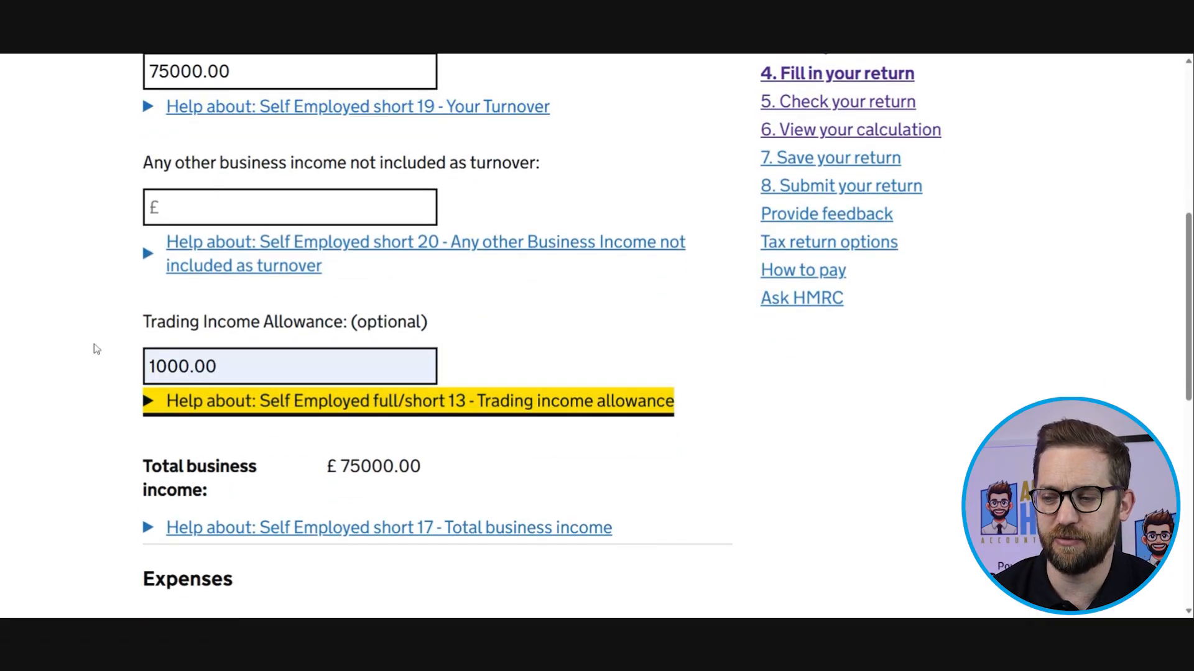
Step: Clear the Trading Income Allowance so that the optional field is left blank
drag(224, 366, 97, 347)
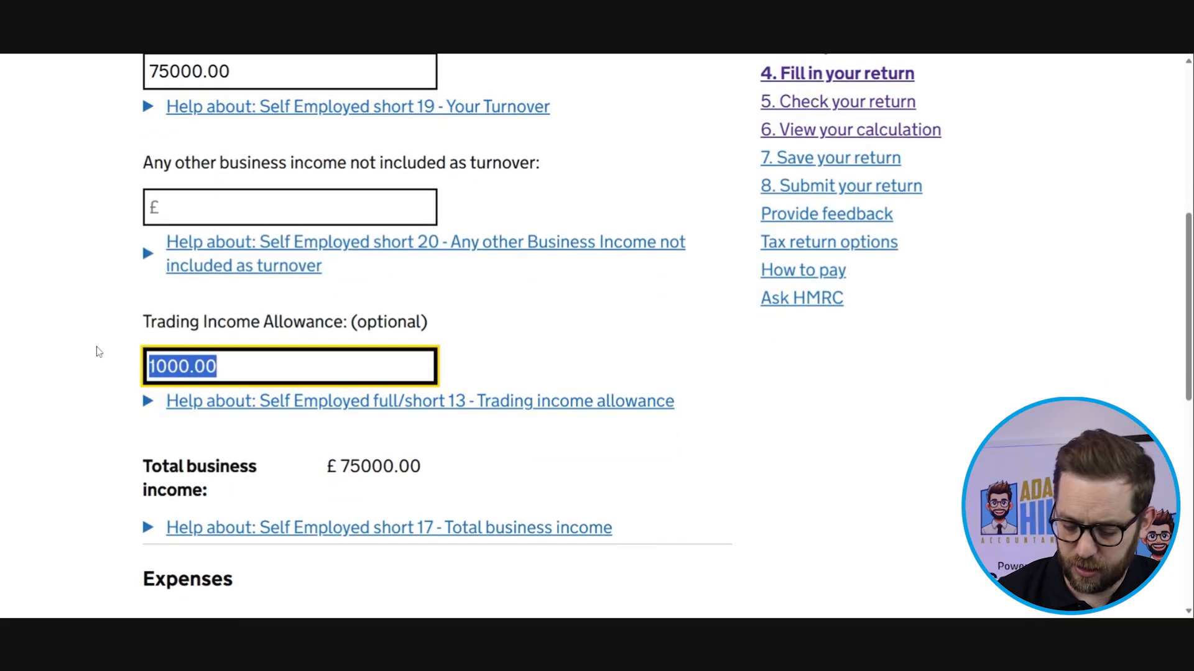
key(BackSpace)
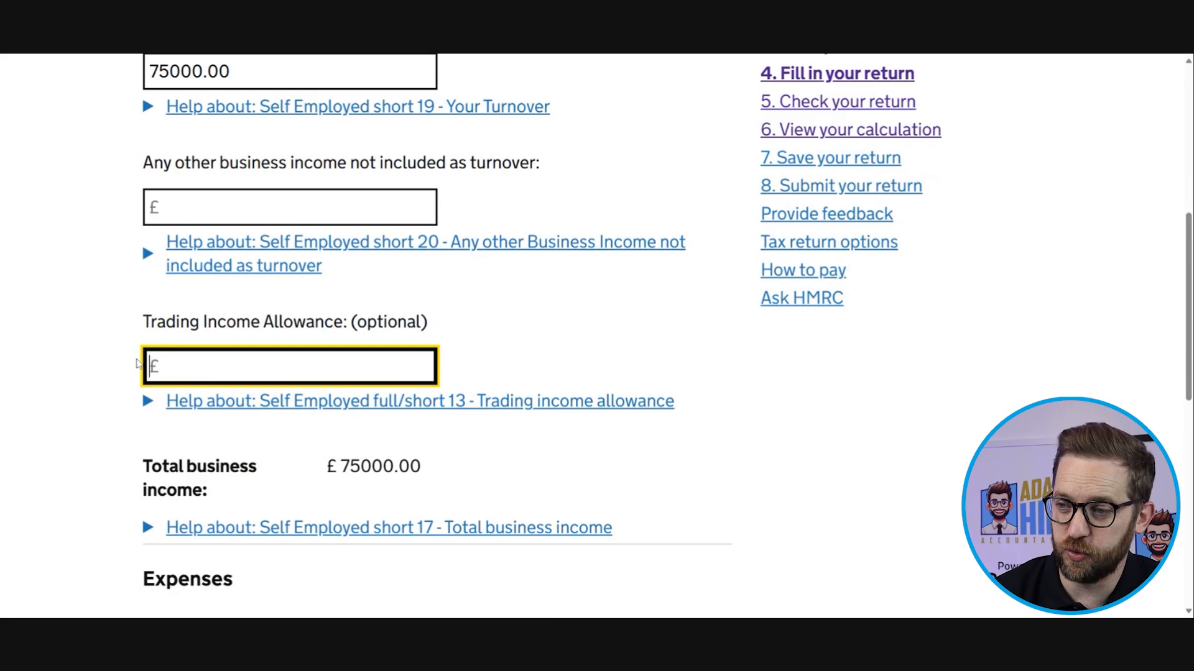
scroll(238, 448, down, 5)
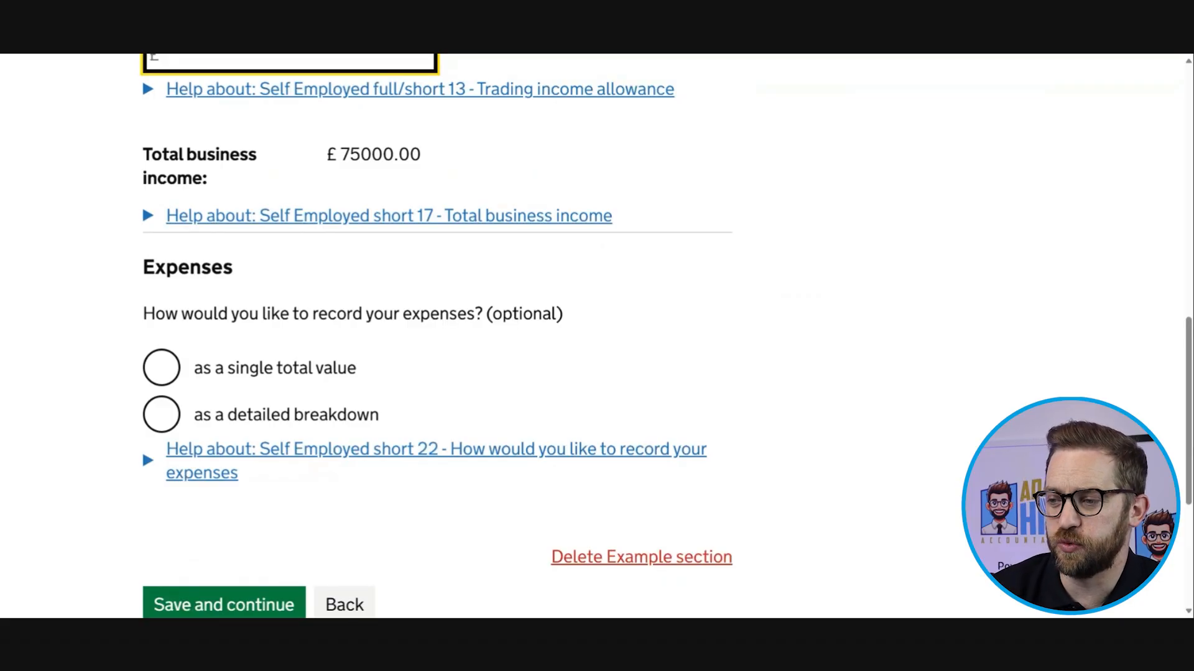
Step: Choose to record the Example business's expenses as a detailed breakdown, and save and continue
click(176, 420)
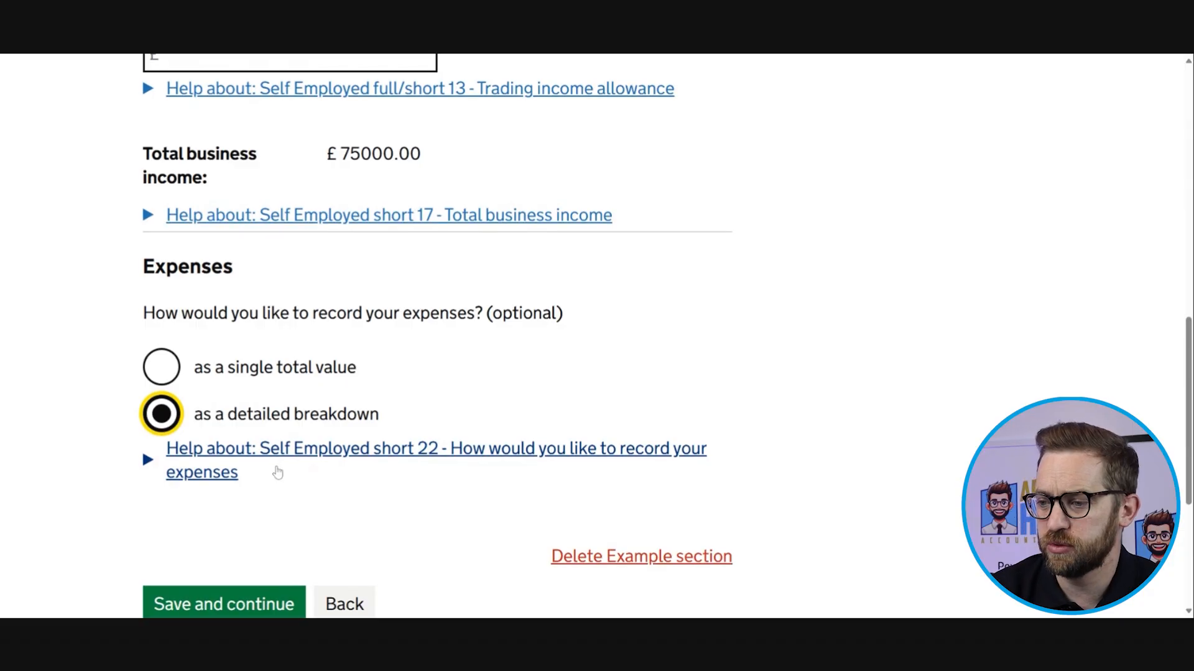
scroll(278, 474, down, 2)
click(255, 482)
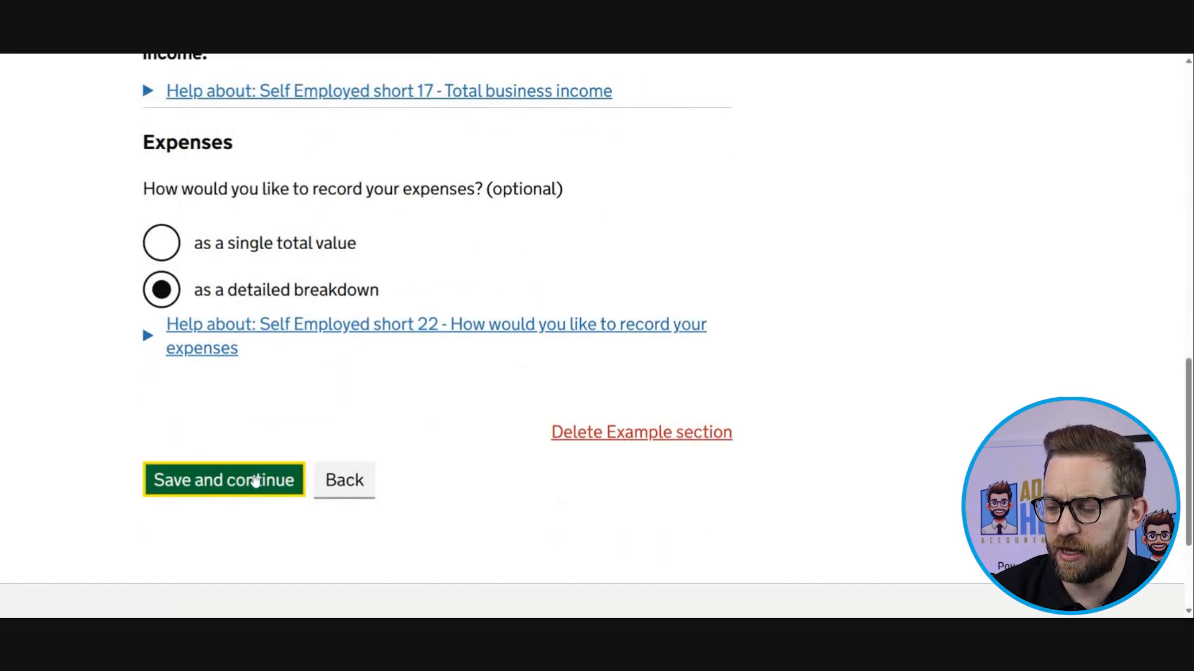
Step: Enter allowable expenses of 2000 for telephone and office costs, 500 for interest and bank charges, and 1000 for accountancy and legal fees
scroll(255, 483, down, 10)
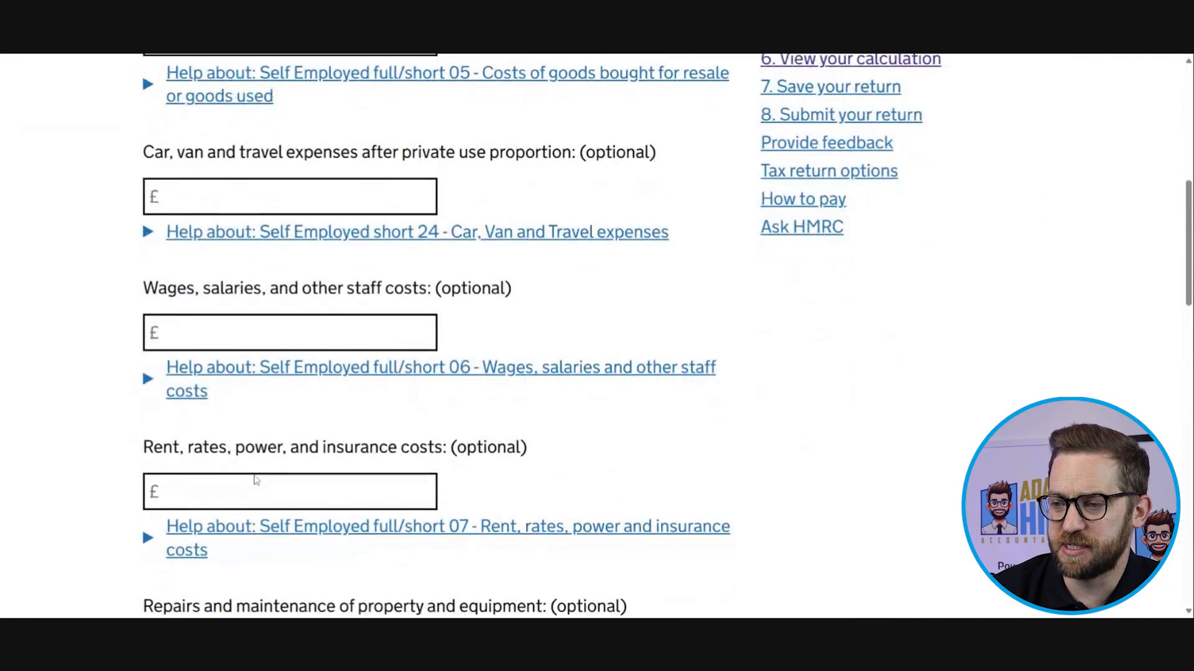
scroll(255, 482, down, 6)
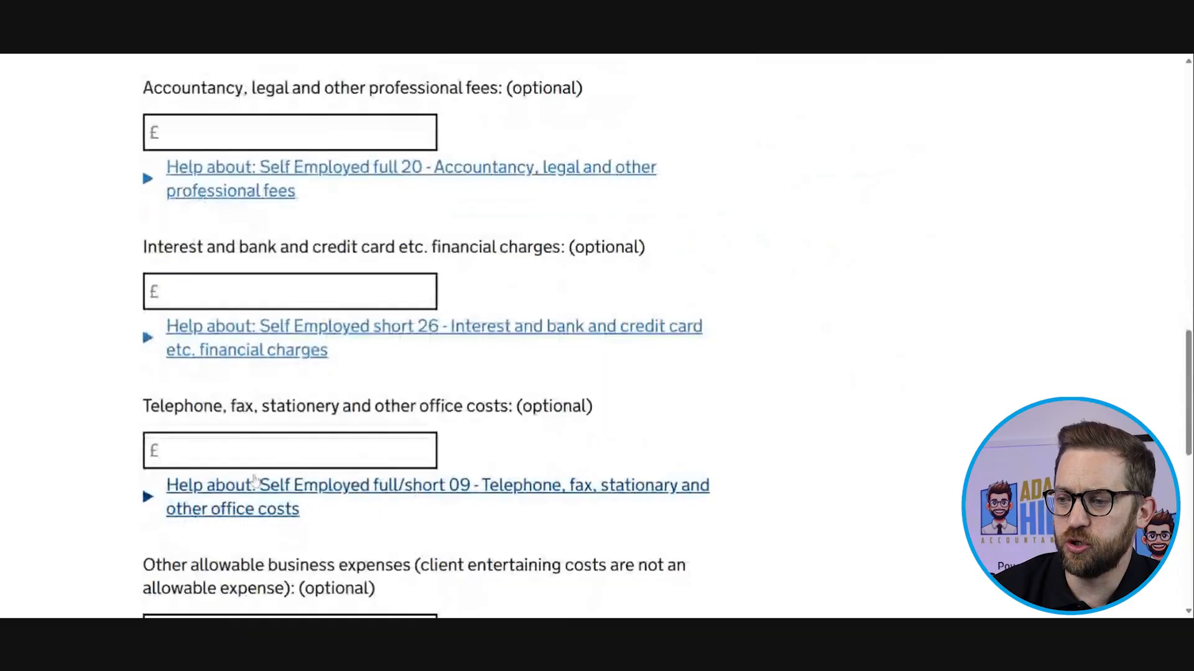
click(280, 451)
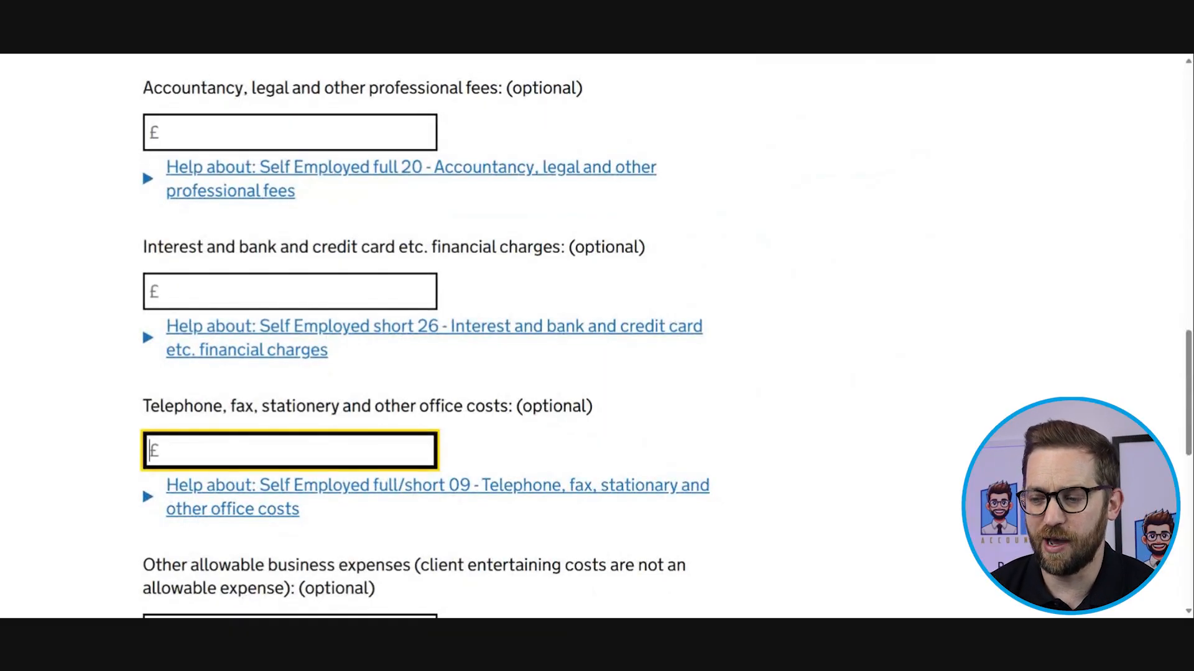
text(2000)
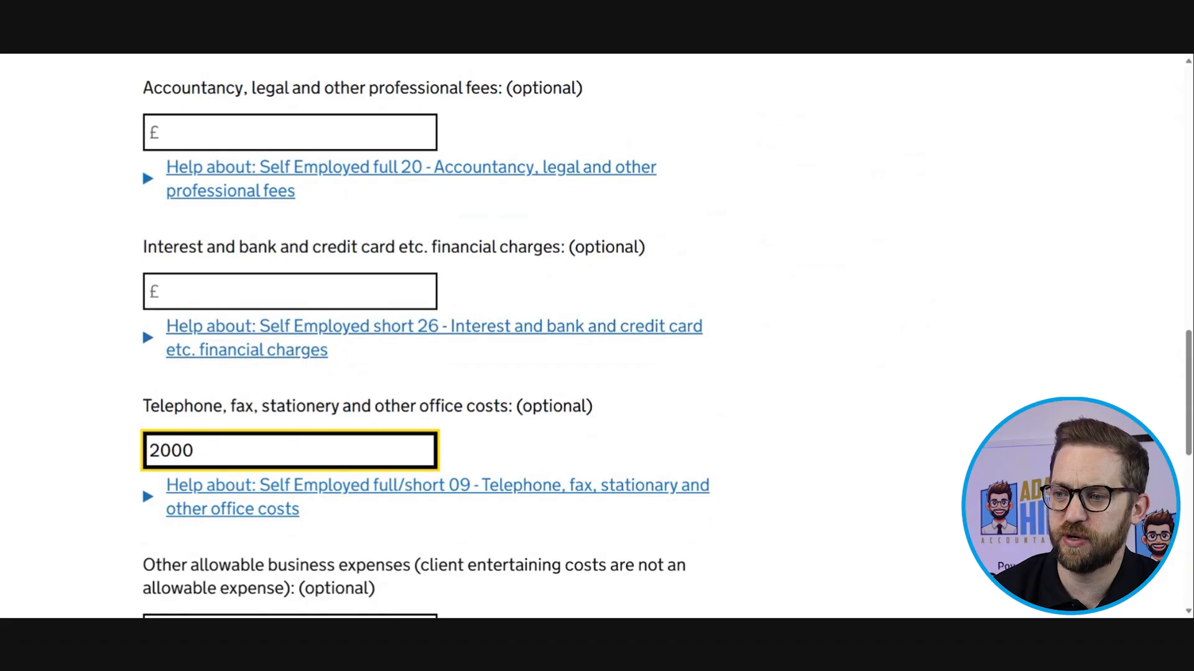
click(280, 292)
text(500)
key(shift+Tab)
key(shift+Tab)
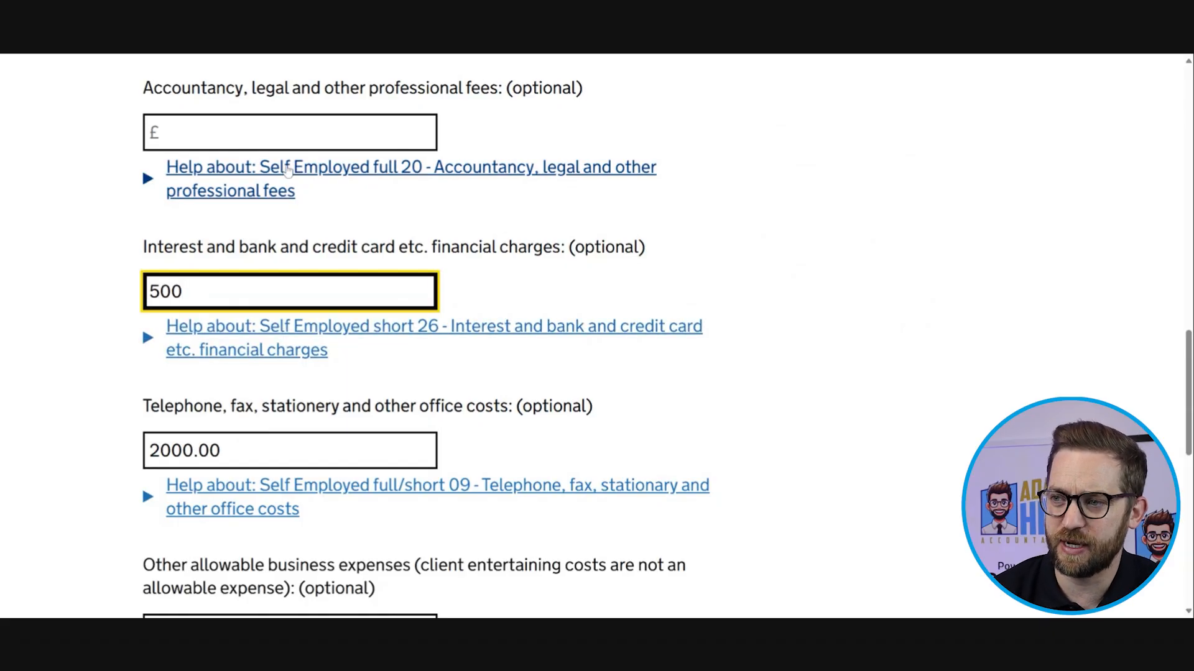
text(1000)
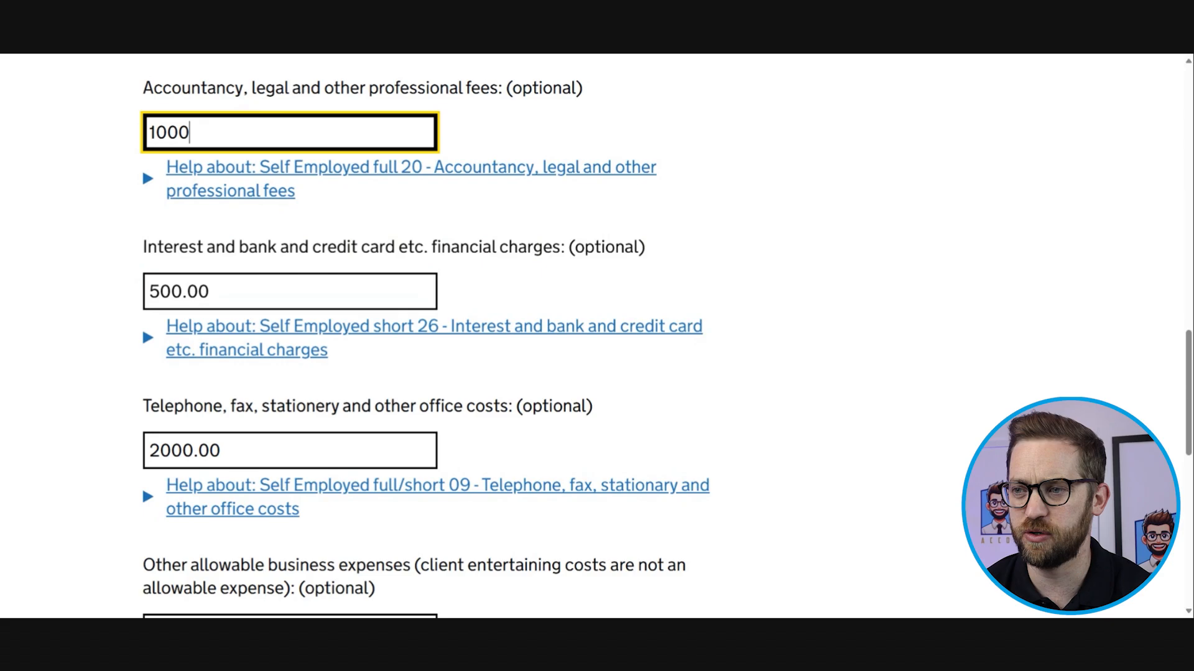
Step: Clear the amounts for accountancy fees, financial charges and telephone and office costs from the expense breakdown
key(ctrl+a)
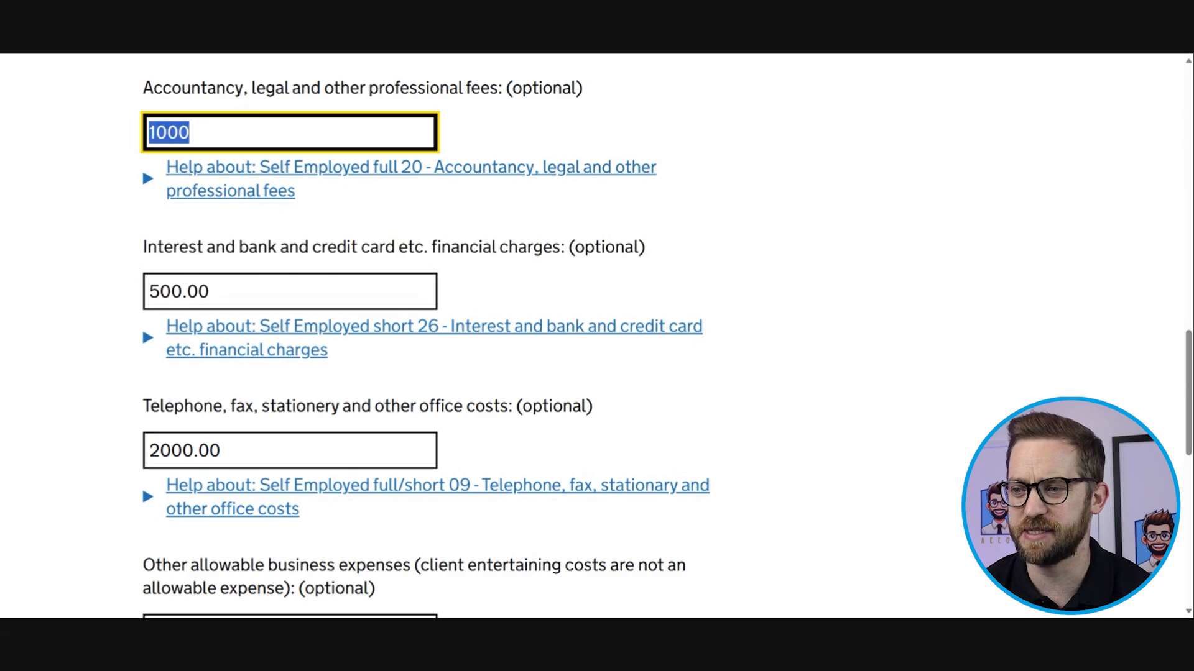
key(BackSpace)
key(Tab)
key(Tab)
key(BackSpace)
key(Tab)
key(Tab)
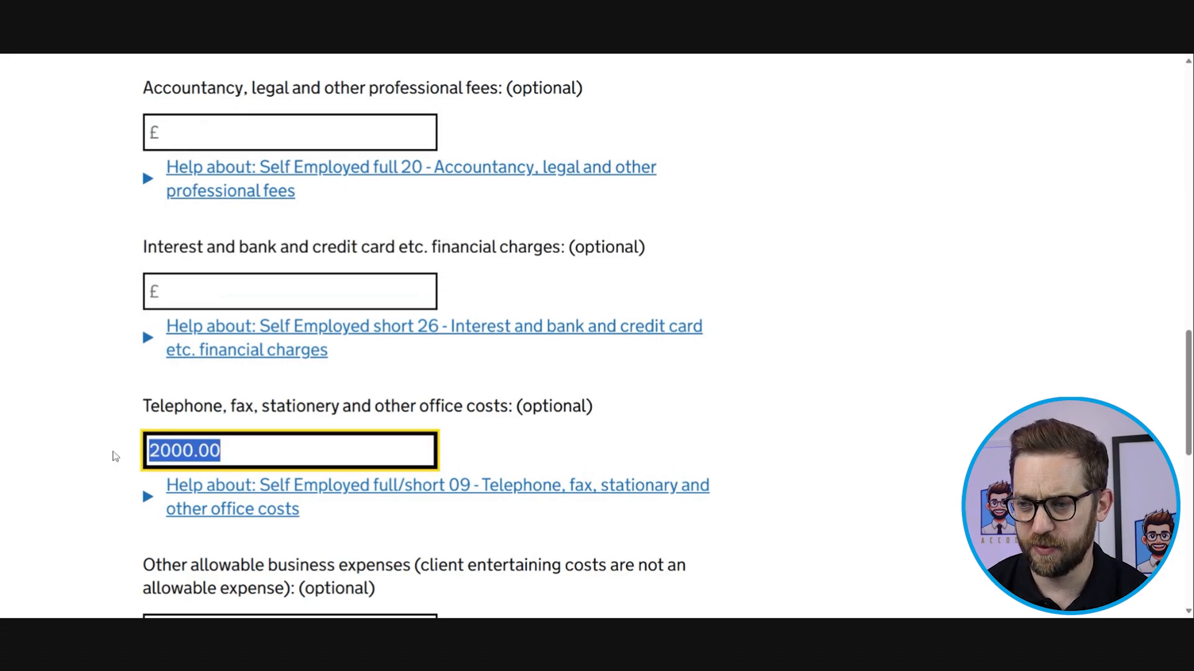
key(BackSpace)
Step: Look over the allowable expense categories for Example and return to the choice of how expenses are recorded
scroll(113, 453, up, 1)
scroll(144, 474, up, 3)
scroll(145, 474, down, 8)
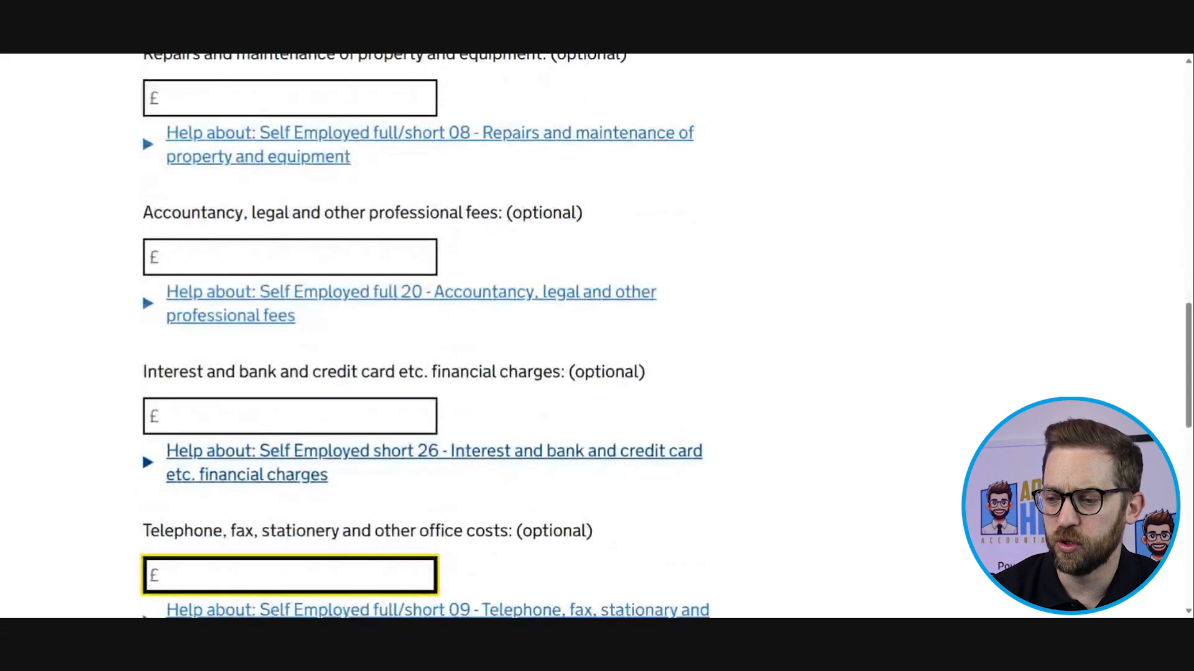
scroll(145, 475, up, 5)
scroll(145, 474, up, 10)
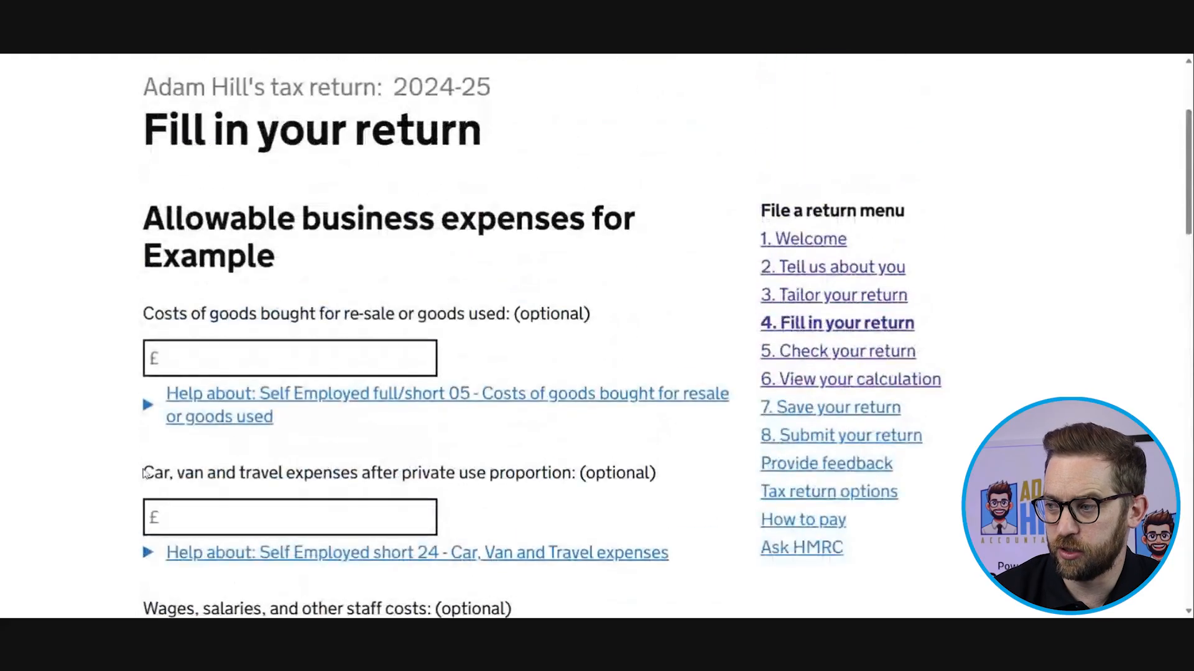
scroll(145, 475, down, 11)
scroll(145, 475, down, 7)
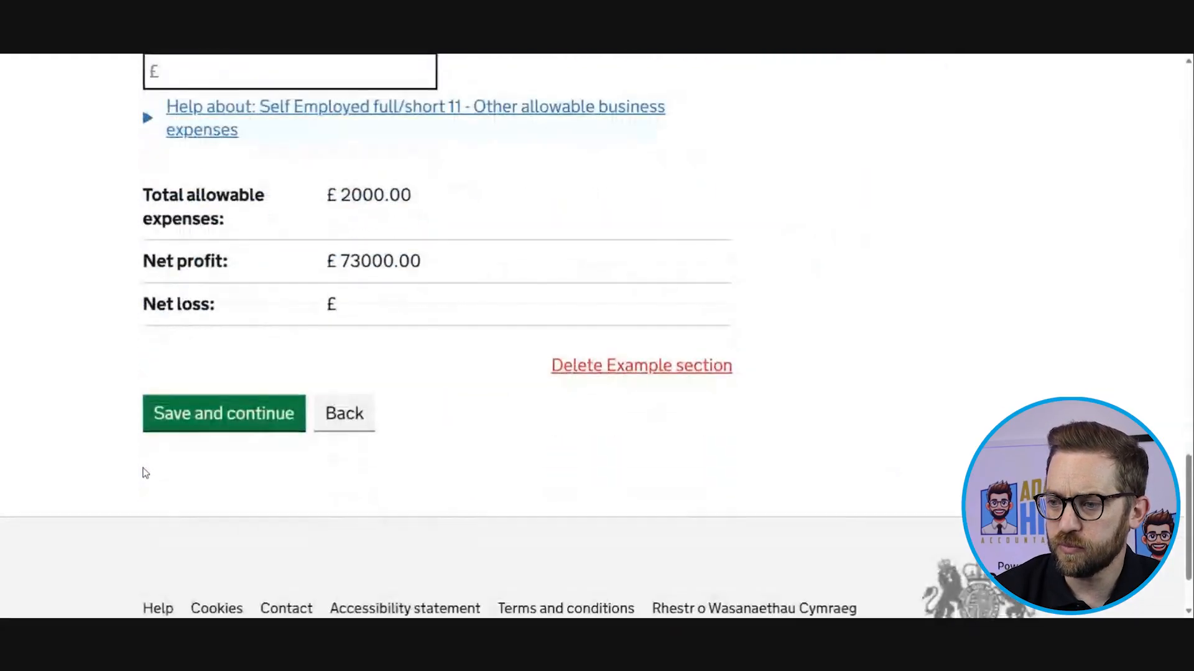
click(359, 421)
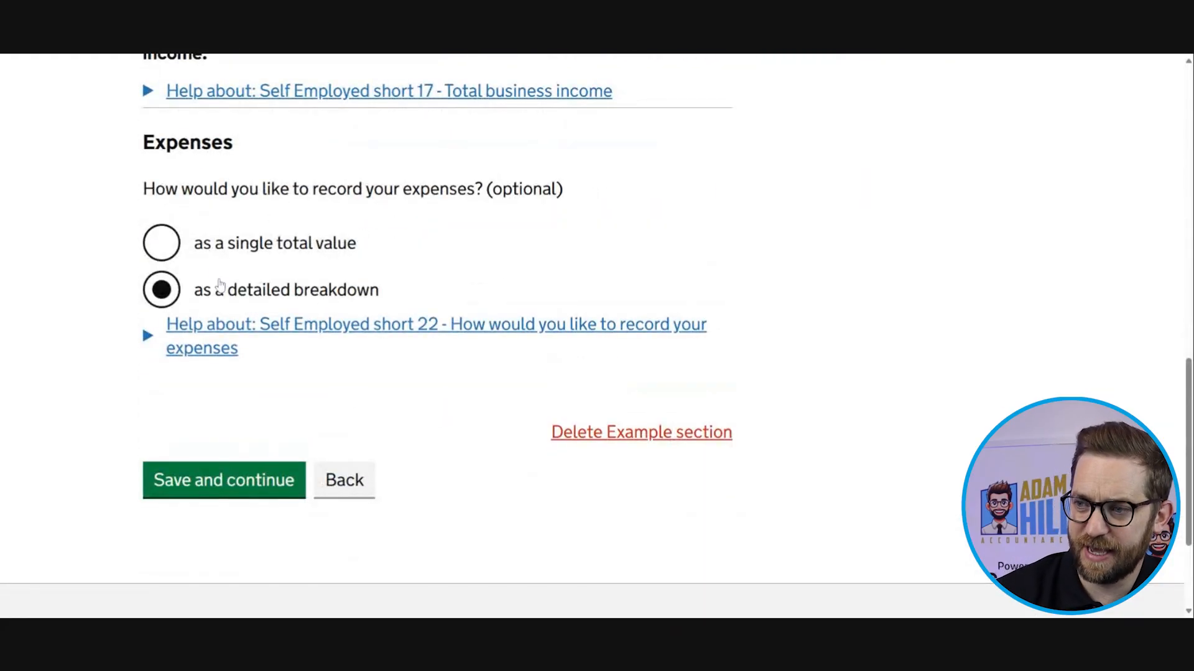
Step: Record the Example business's expenses as a single total value of 18000, and save and continue
click(174, 244)
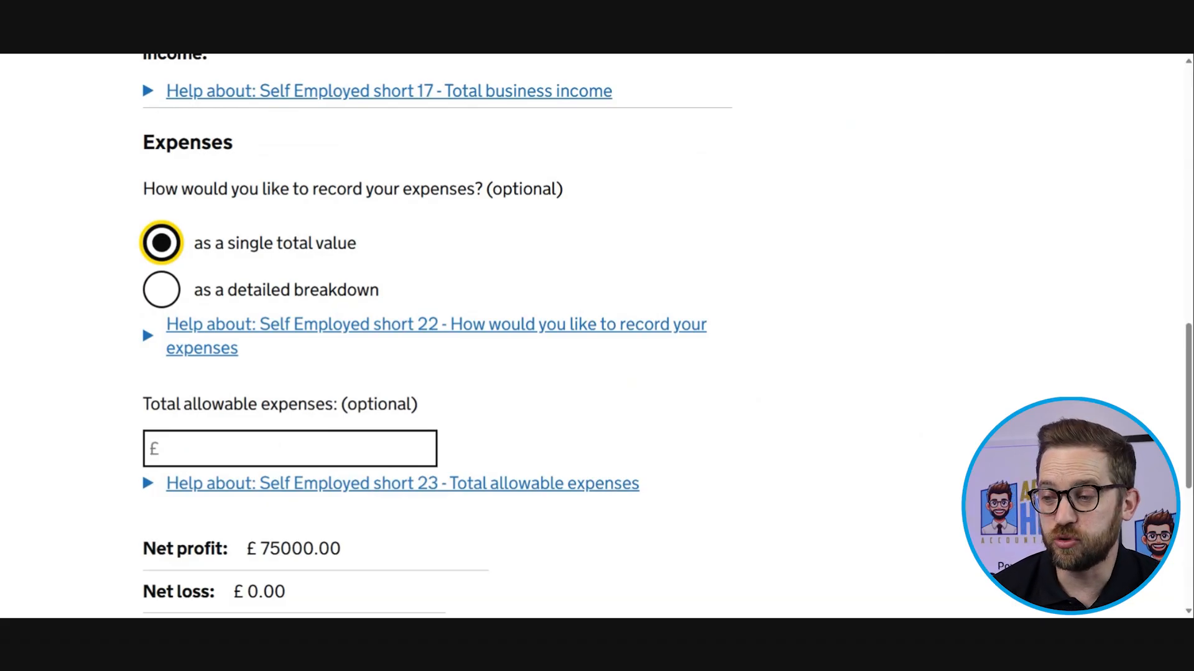
scroll(307, 378, down, 2)
click(302, 314)
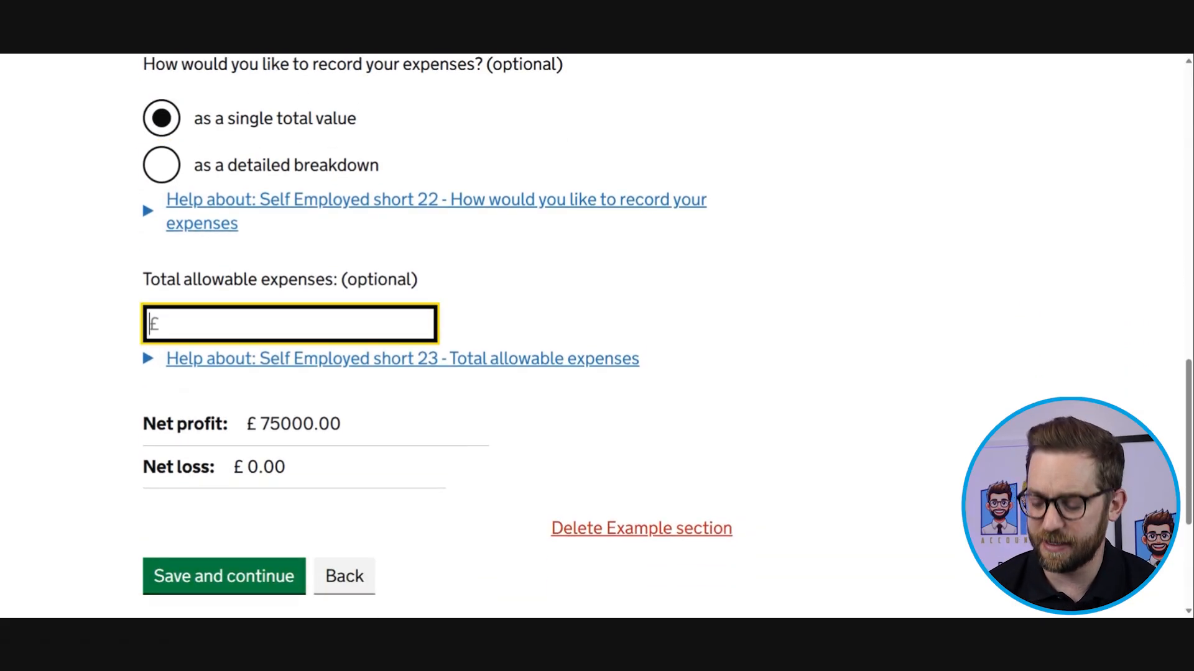
text(18000)
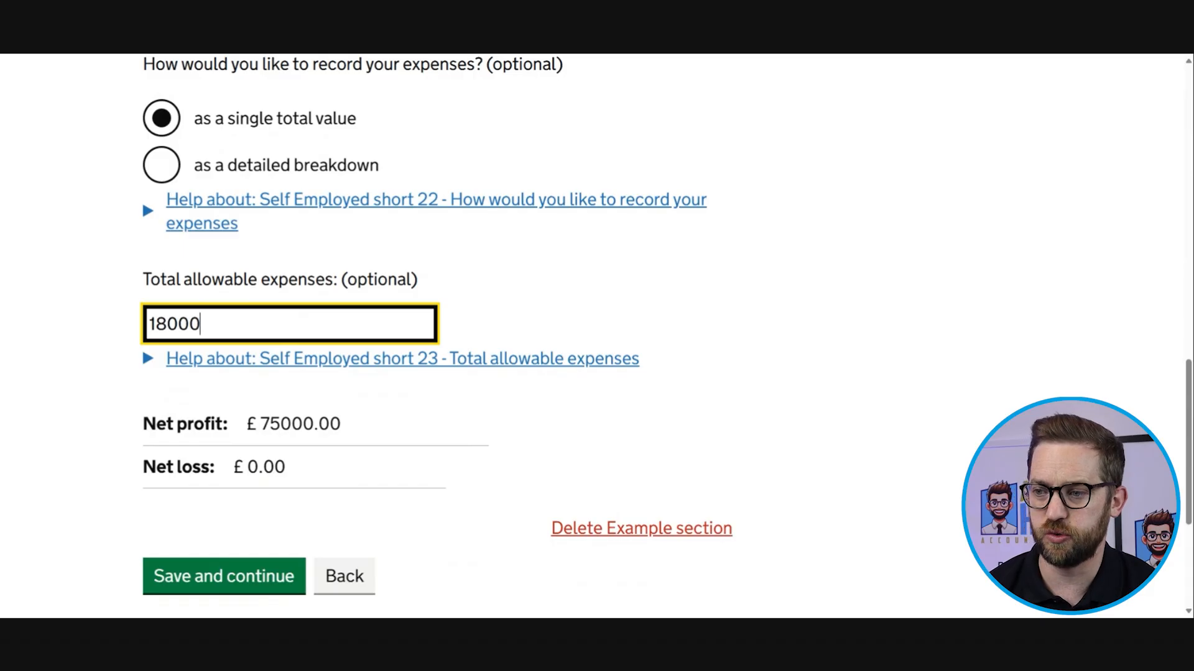
key(Tab)
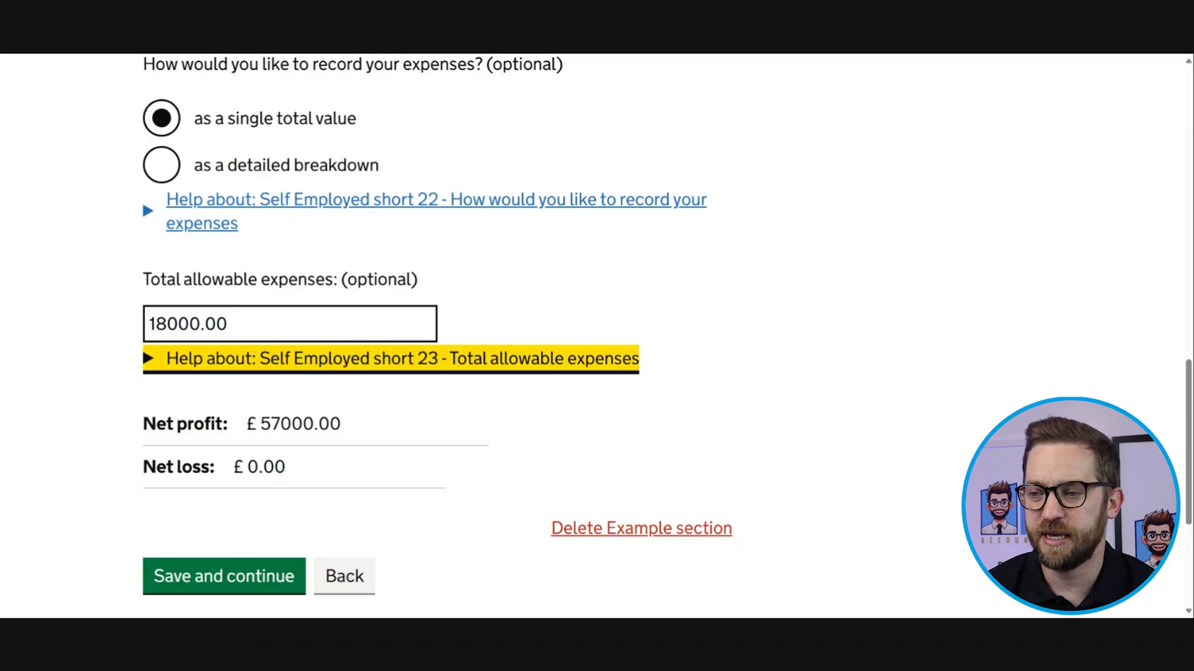
scroll(290, 410, down, 2)
click(267, 459)
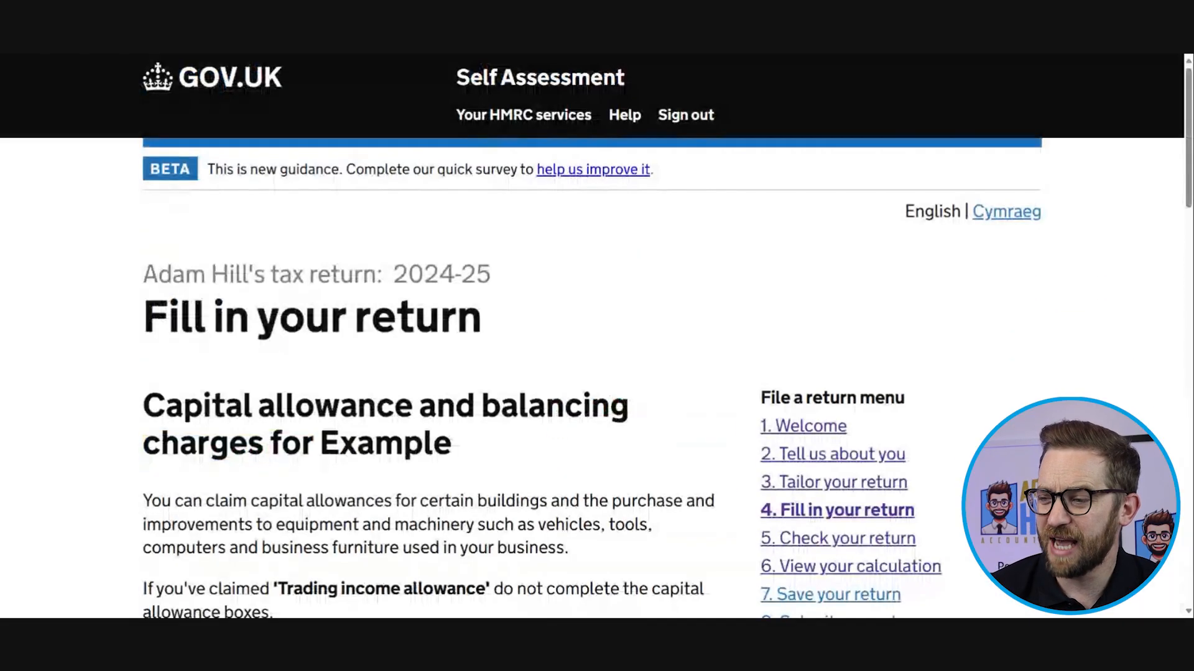
Step: Leave the capital allowance and balancing charge fields for Example blank and continue to the other tax adjustments
scroll(667, 336, down, 1)
scroll(667, 336, down, 2)
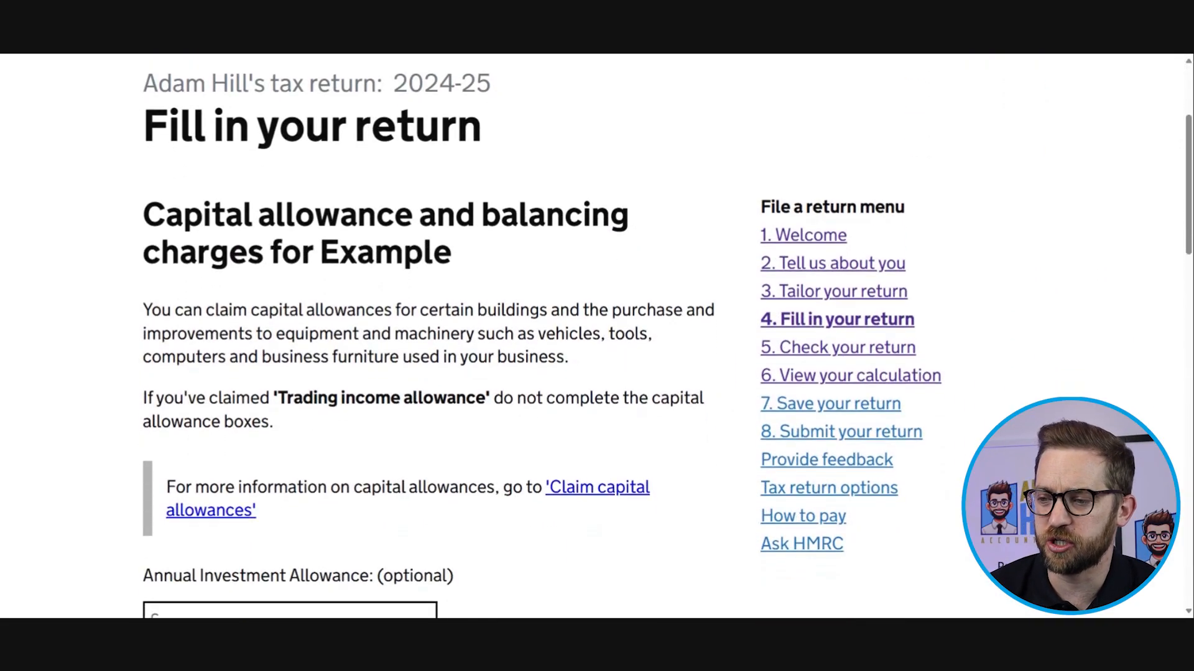
scroll(275, 463, down, 6)
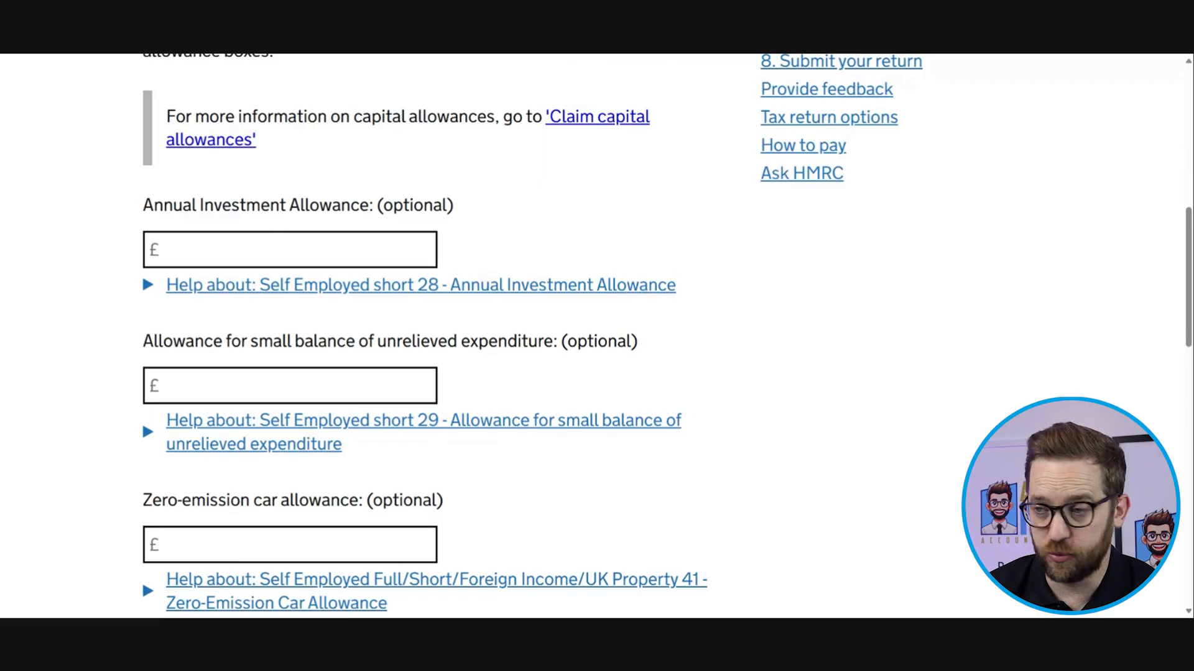
click(290, 250)
scroll(290, 250, up, 3)
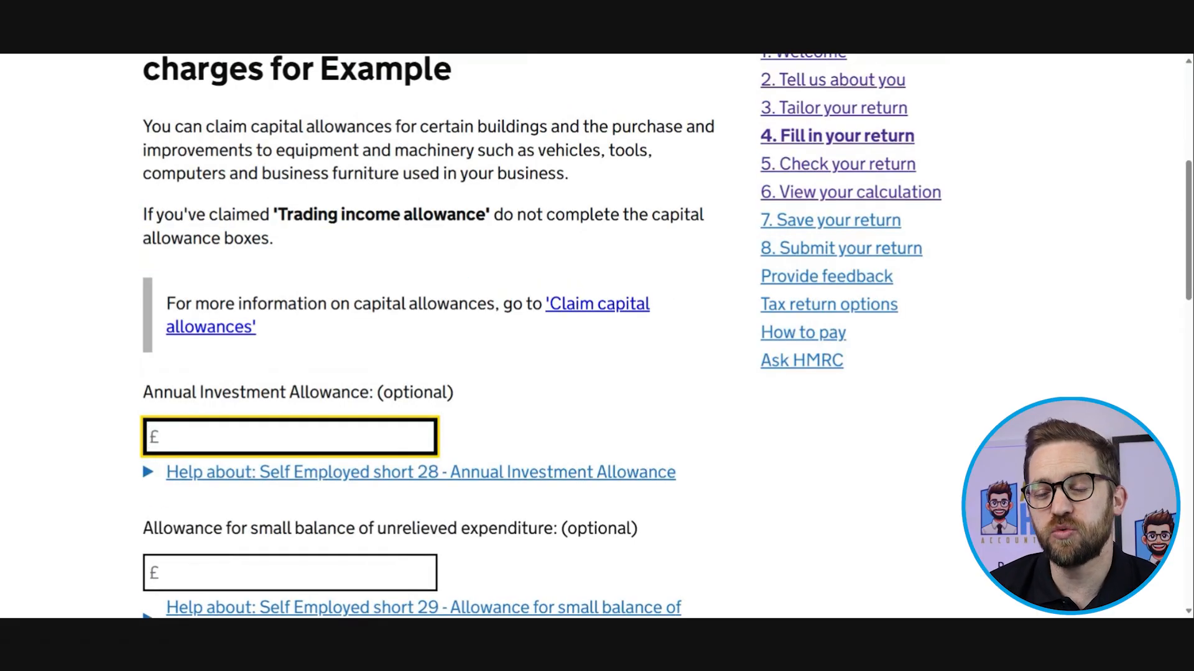
scroll(278, 268, down, 3)
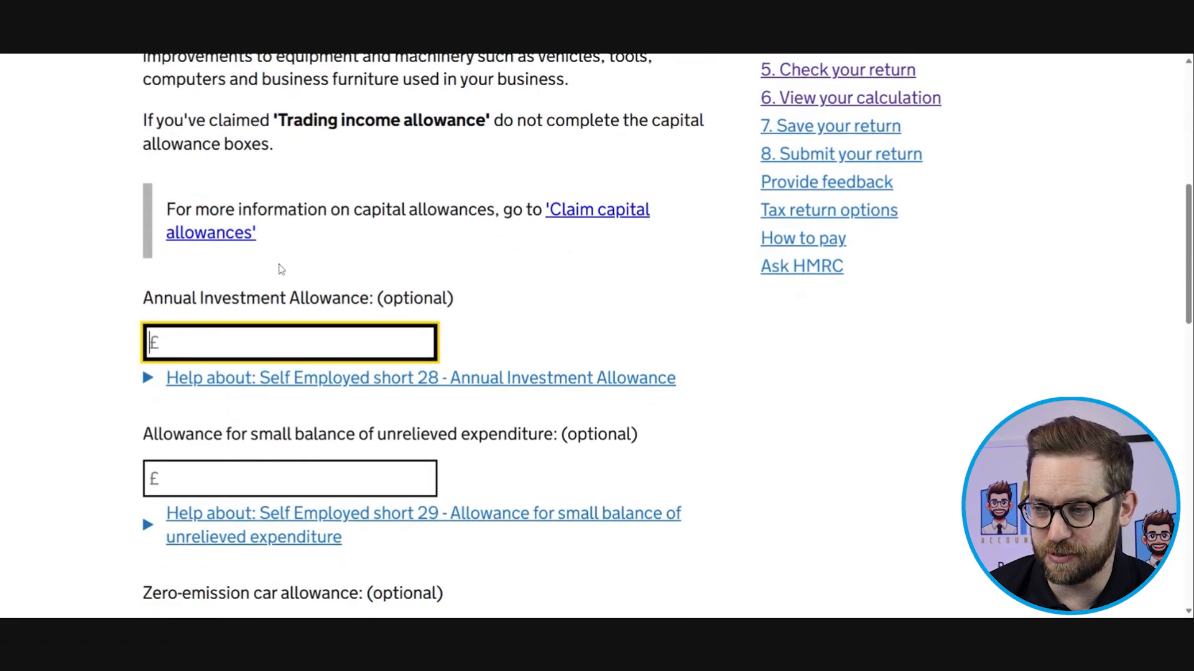
scroll(278, 269, down, 6)
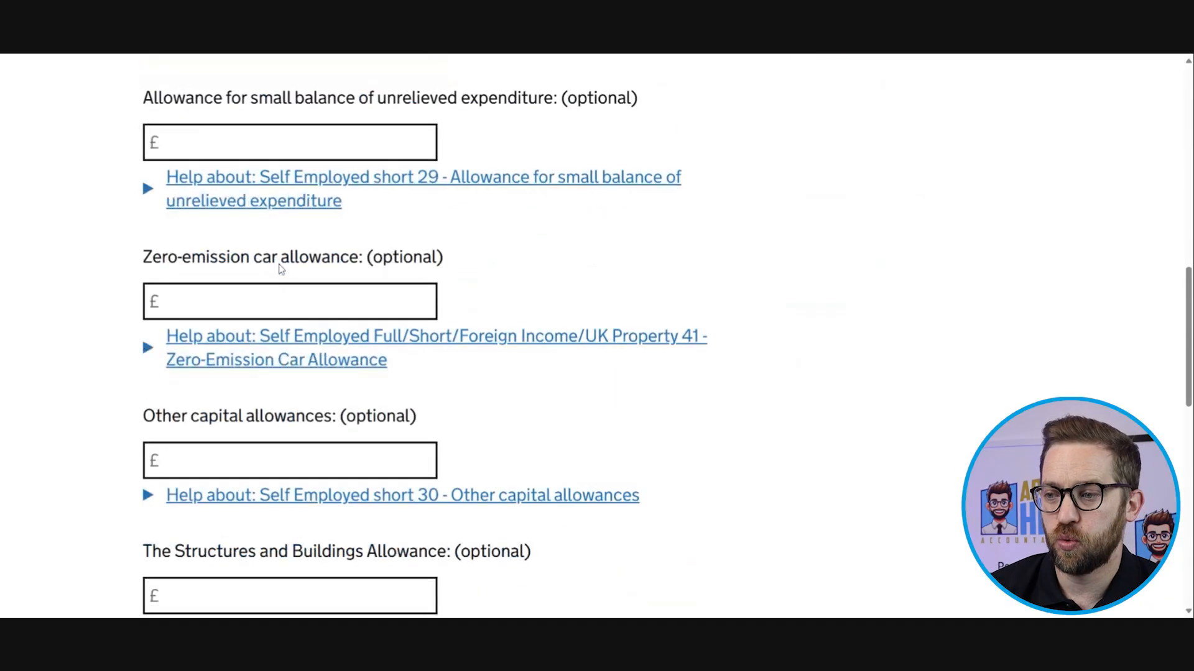
scroll(279, 269, down, 10)
click(239, 358)
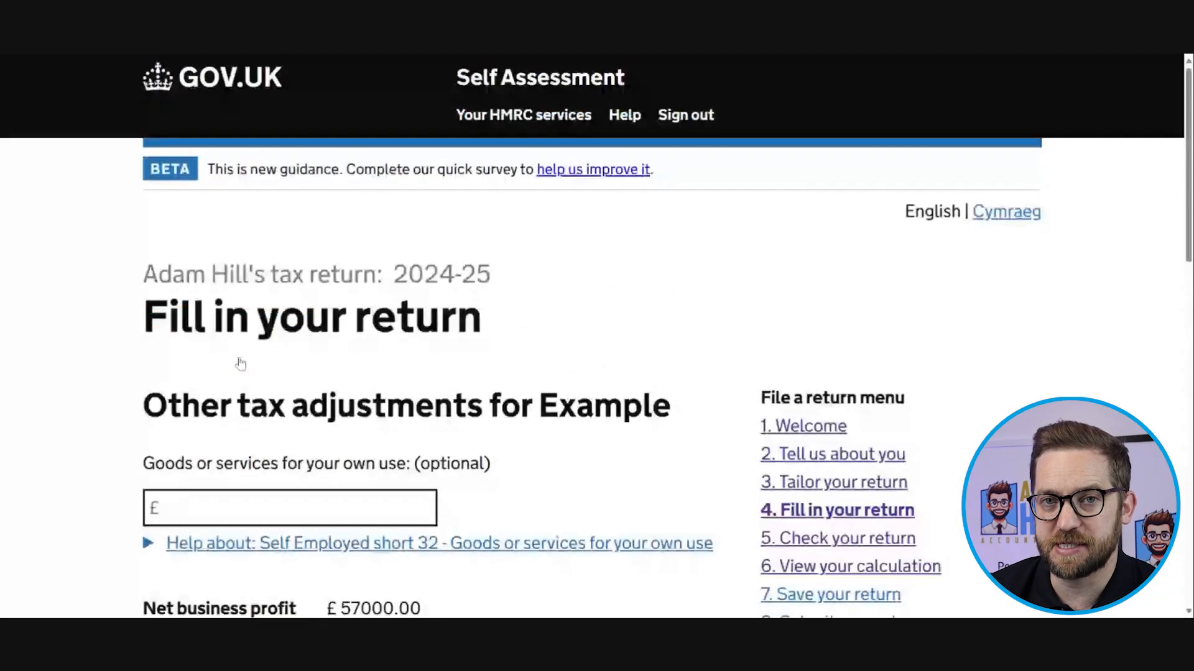
Step: Leave own-use goods, losses brought forward and other business income blank in Example's other tax adjustments, and save and continue
scroll(241, 363, down, 4)
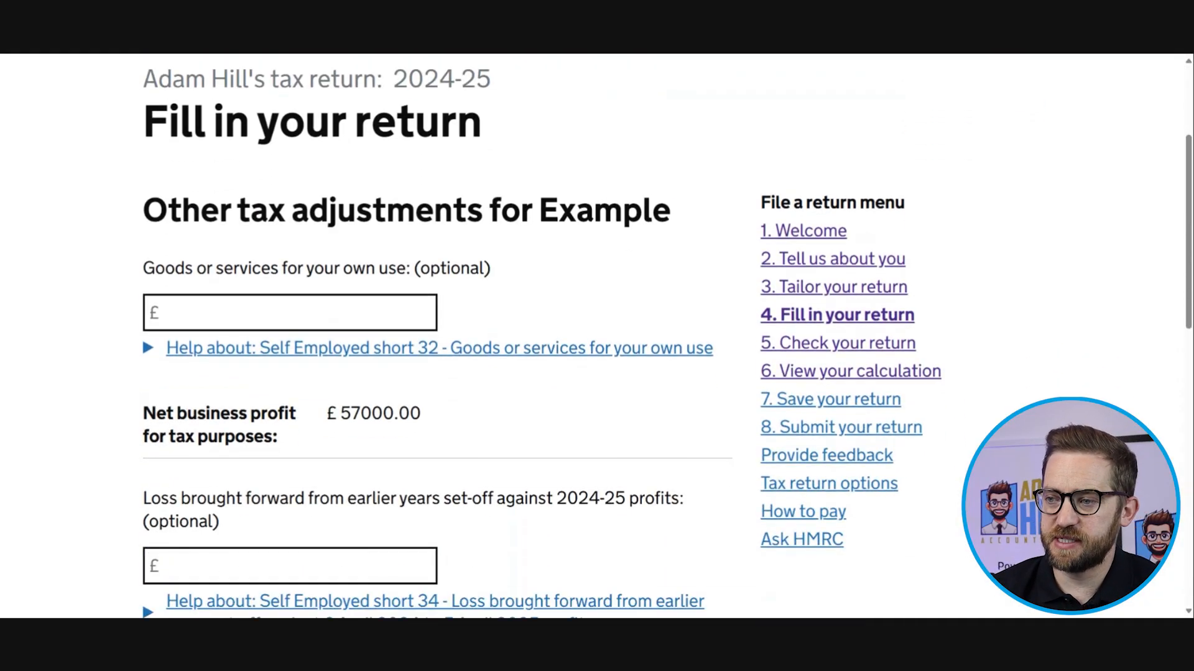
click(152, 264)
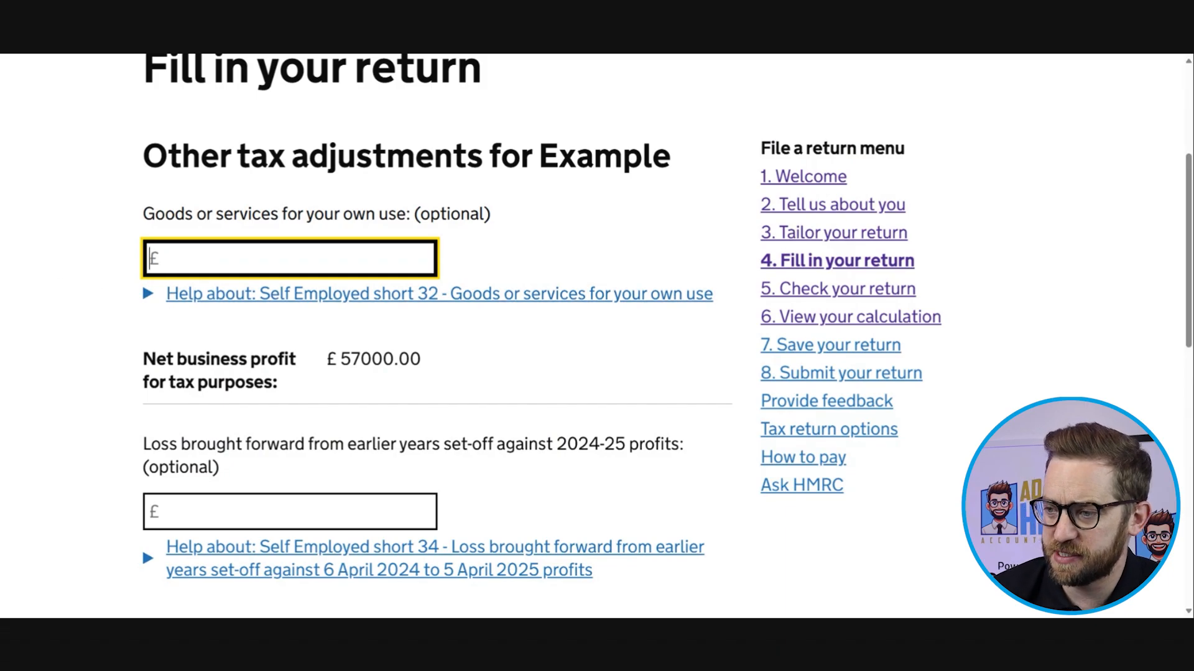
scroll(211, 355, down, 4)
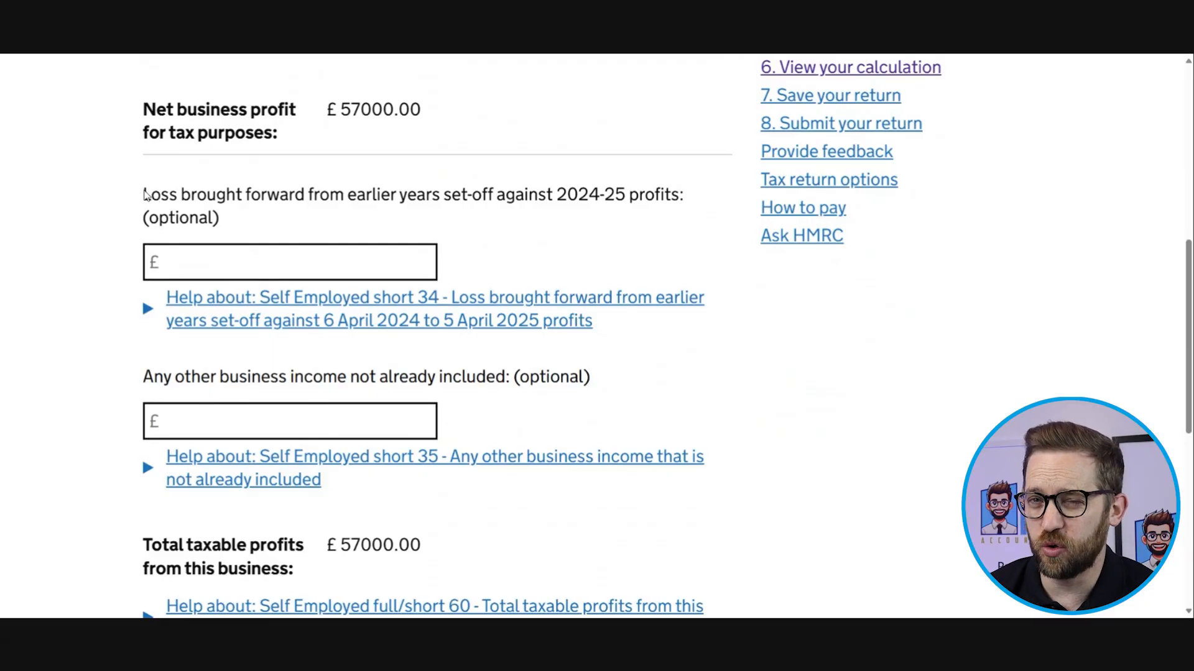
drag(144, 194, 584, 199)
click(290, 262)
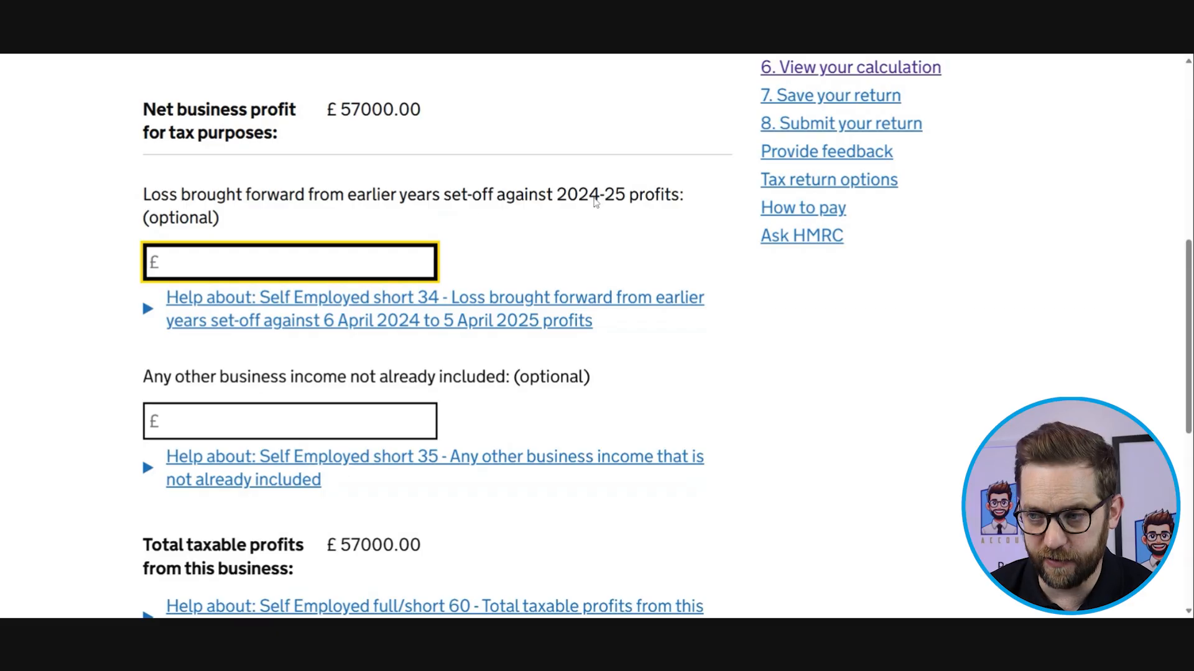
click(545, 254)
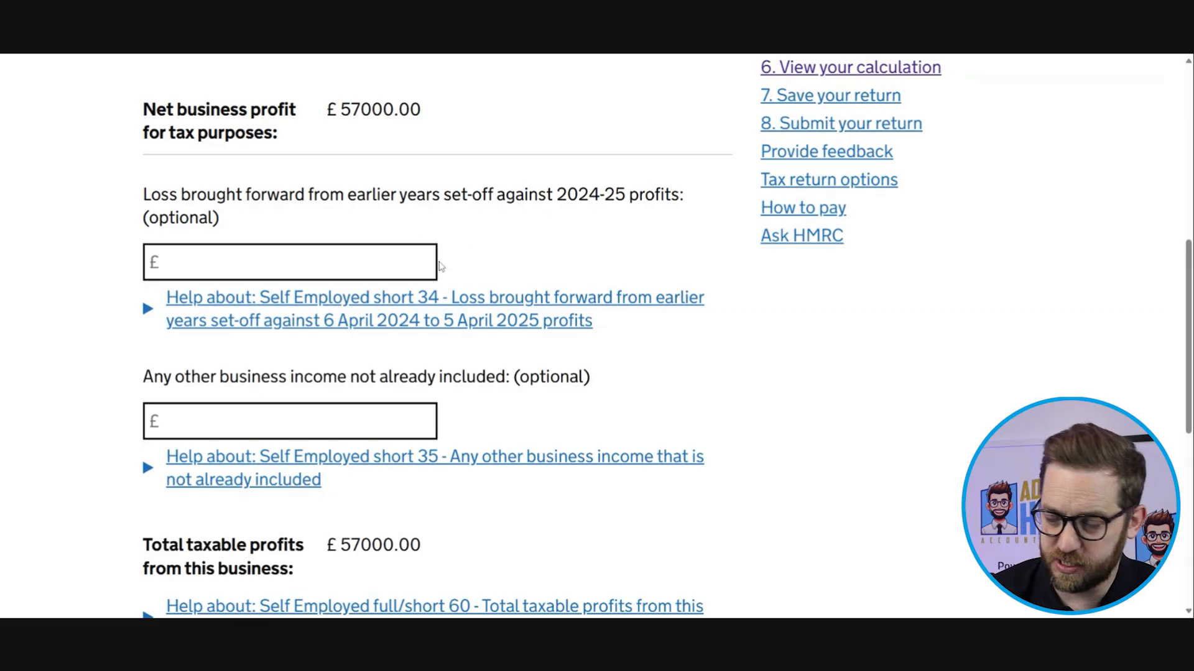
click(290, 421)
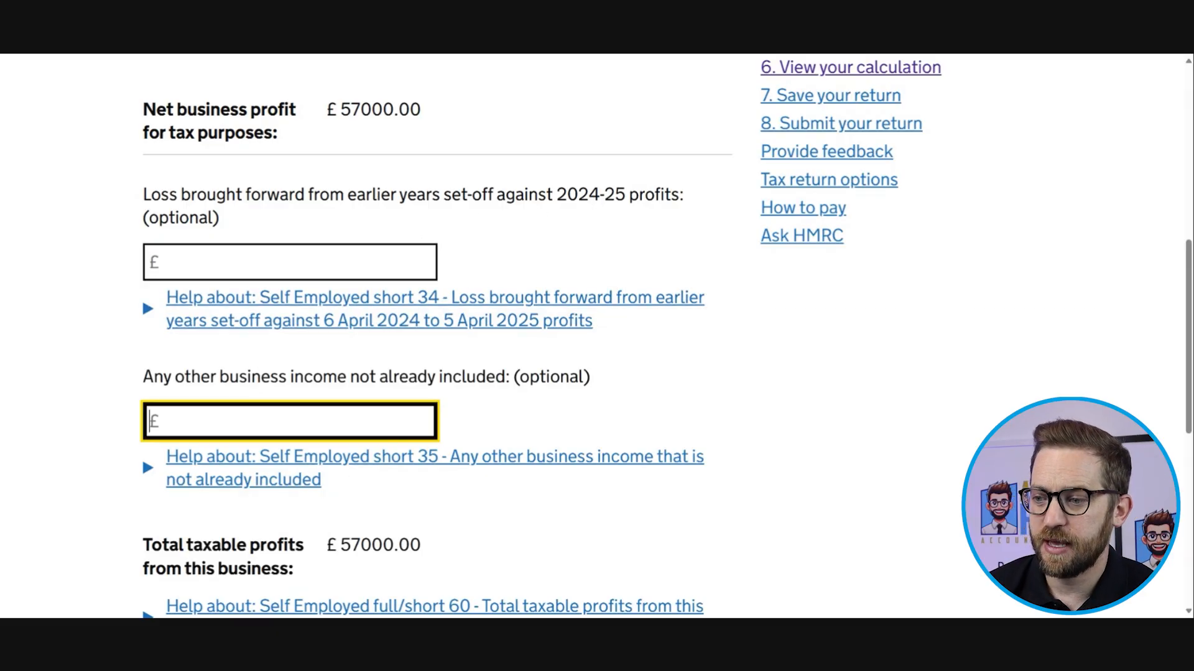
click(578, 410)
scroll(503, 415, down, 3)
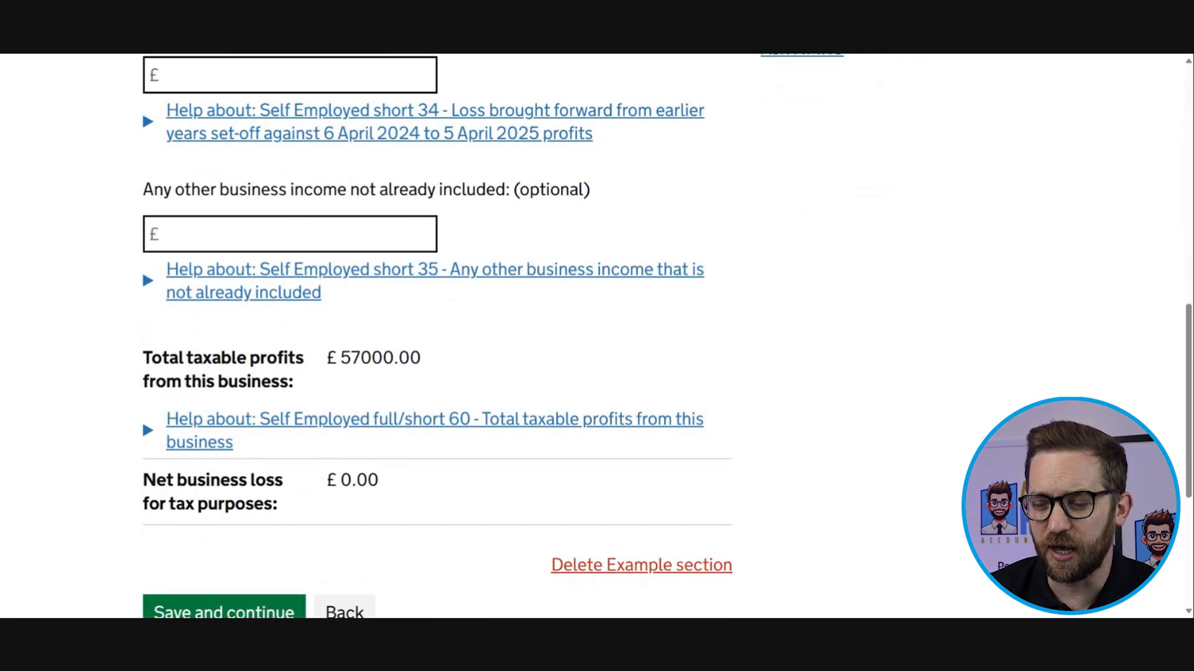
scroll(235, 404, down, 3)
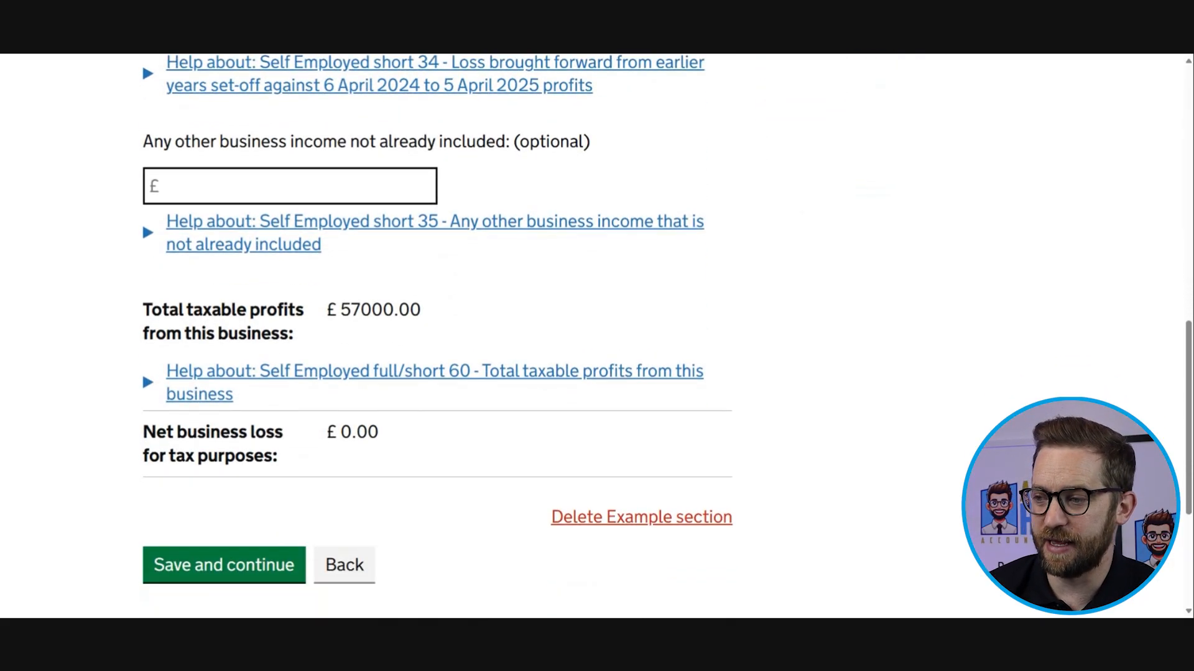
click(235, 435)
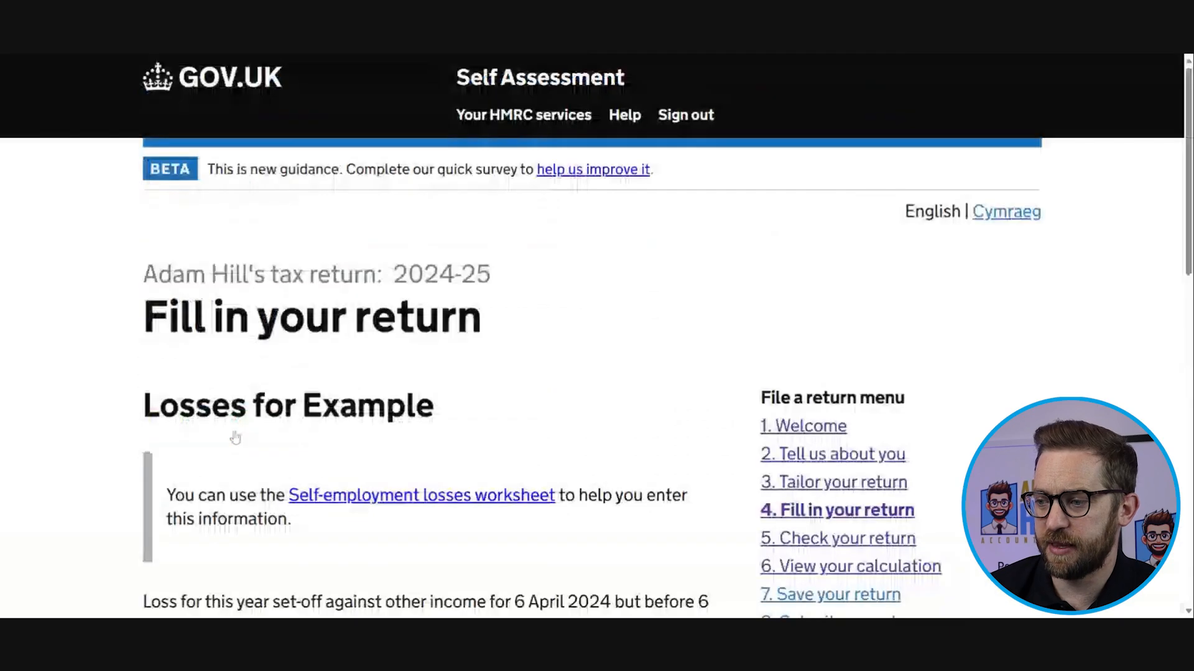
Step: Leave Example's loss fields and the construction industry subcontractor deductions blank, saving and continuing past both pages
scroll(235, 435, down, 5)
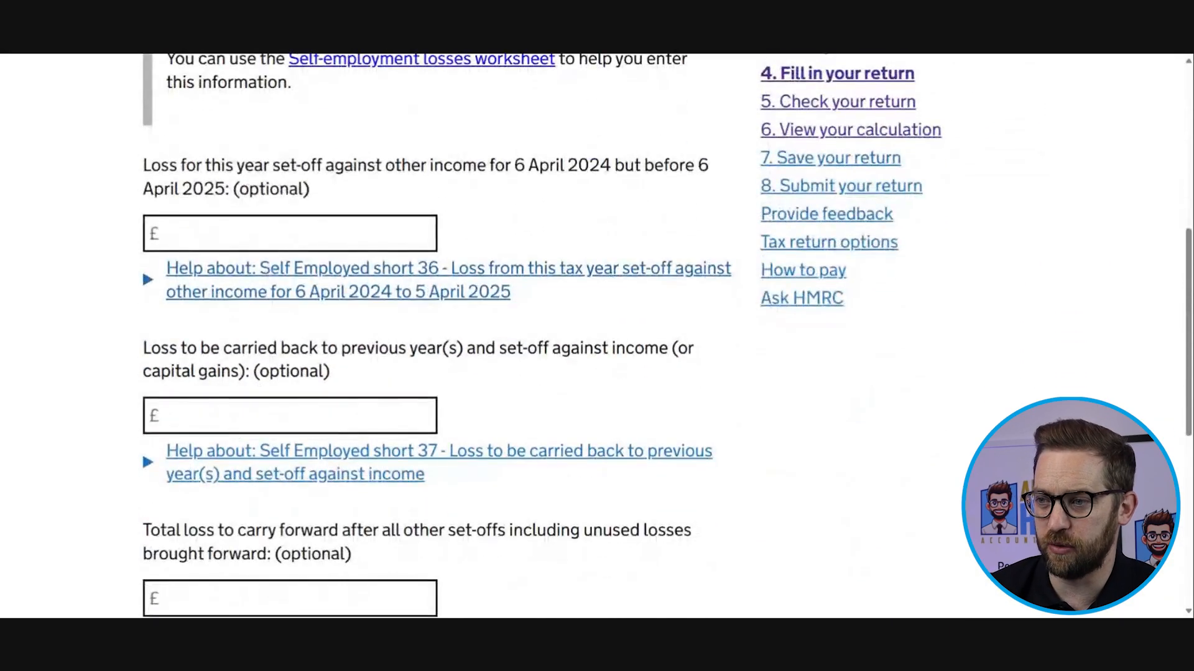
click(274, 233)
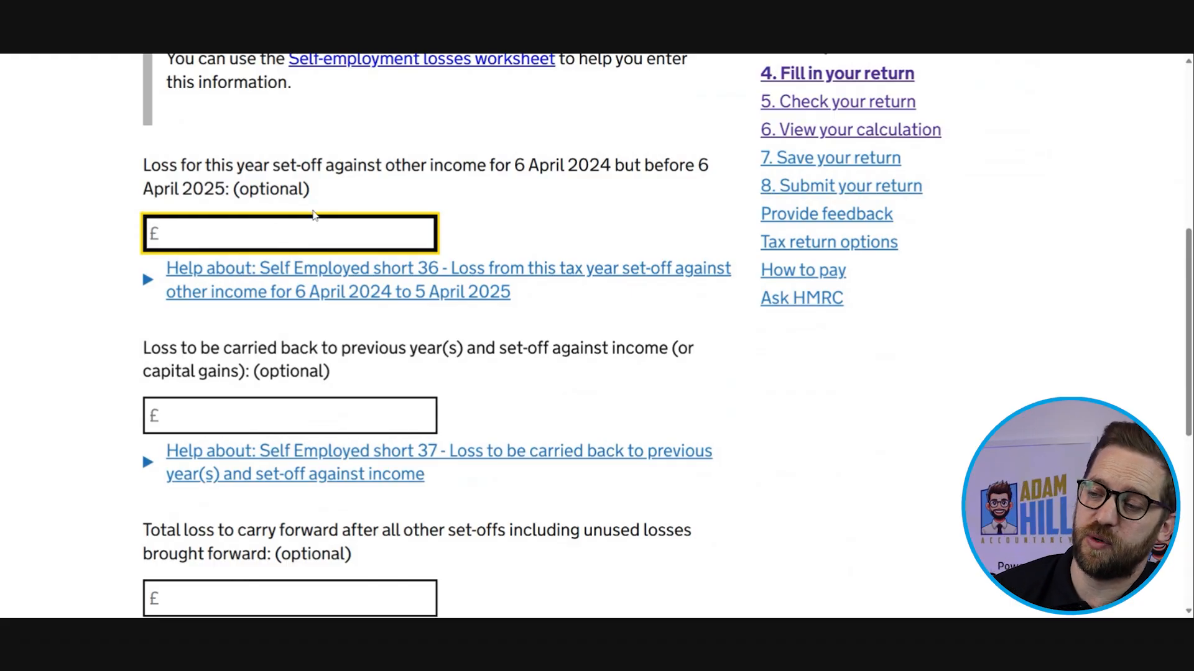
scroll(190, 284, down, 1)
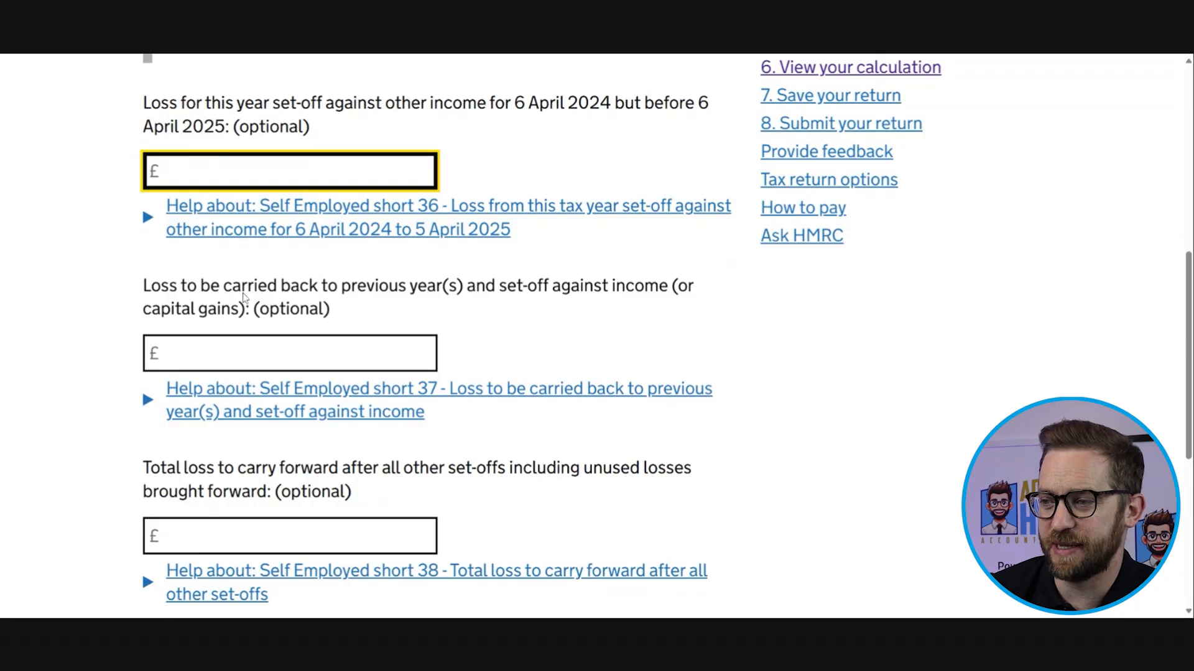
scroll(275, 303, down, 3)
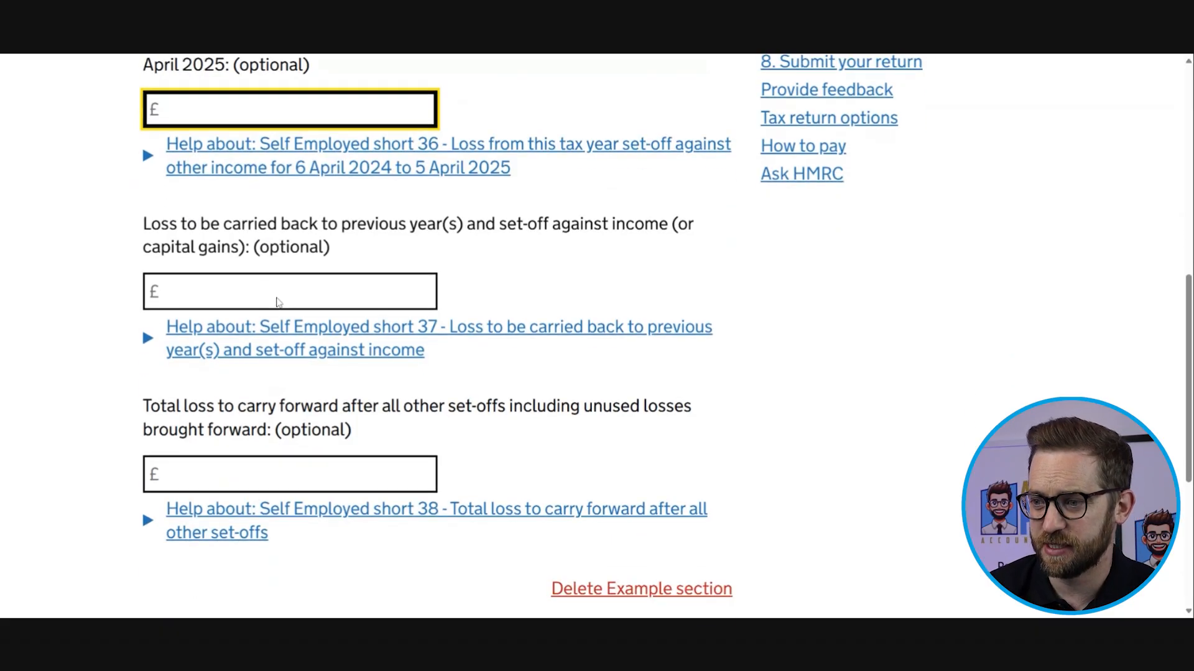
click(177, 289)
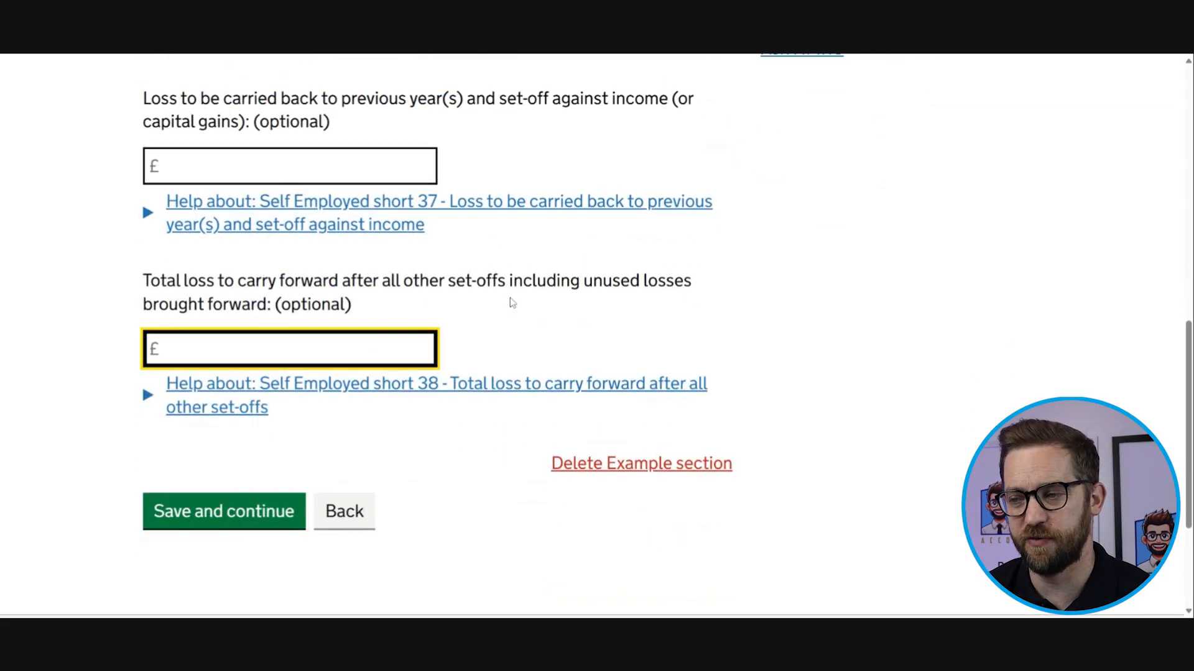
scroll(543, 334, up, 6)
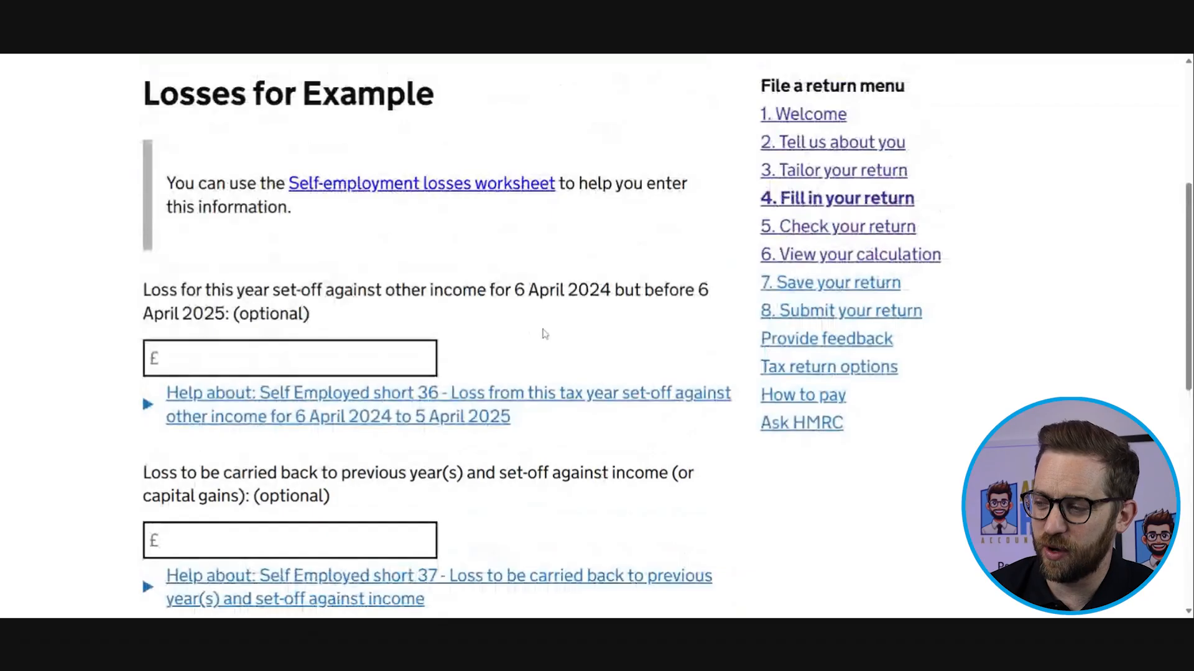
scroll(543, 334, down, 3)
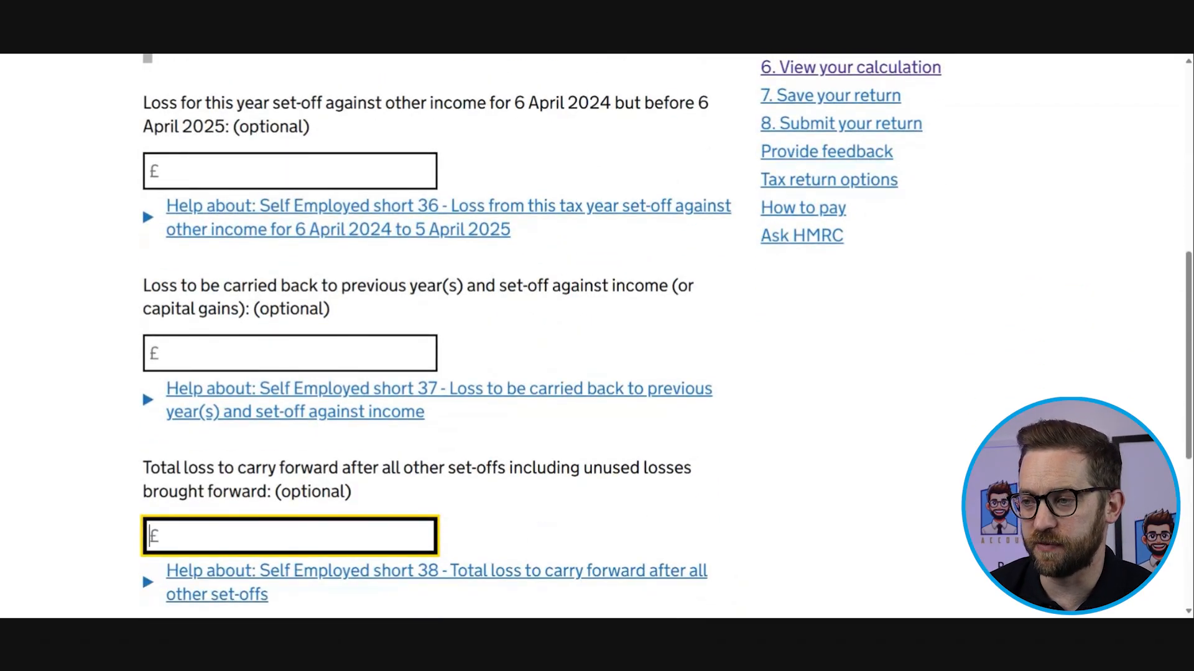
scroll(544, 331, down, 1)
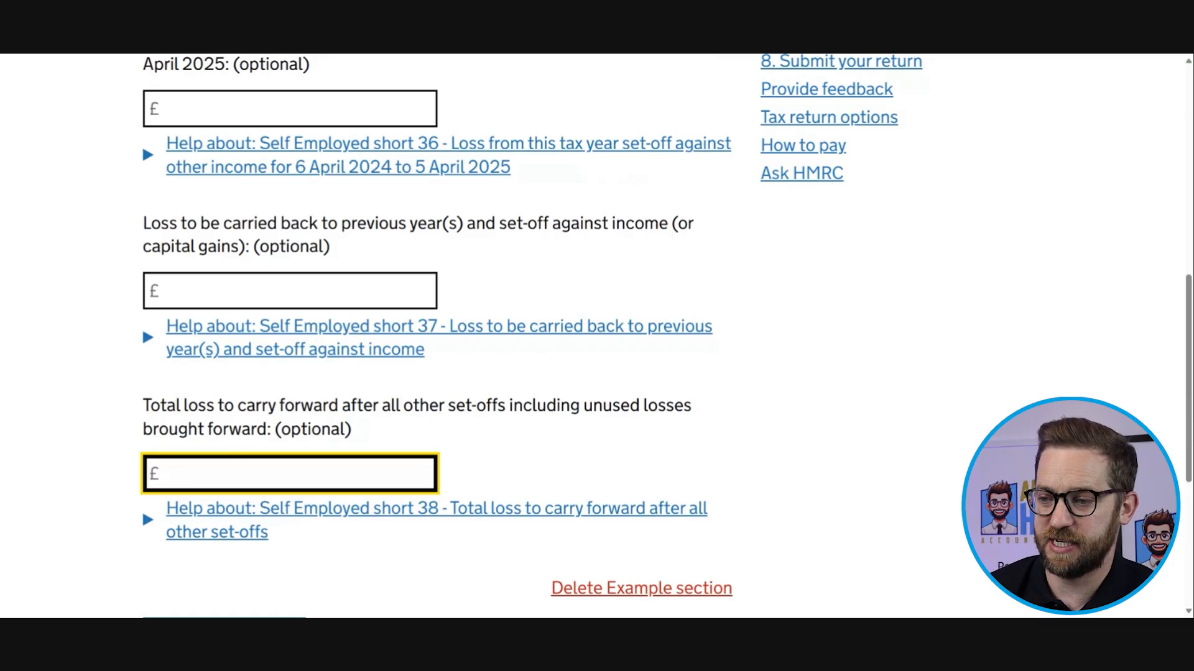
key(Return)
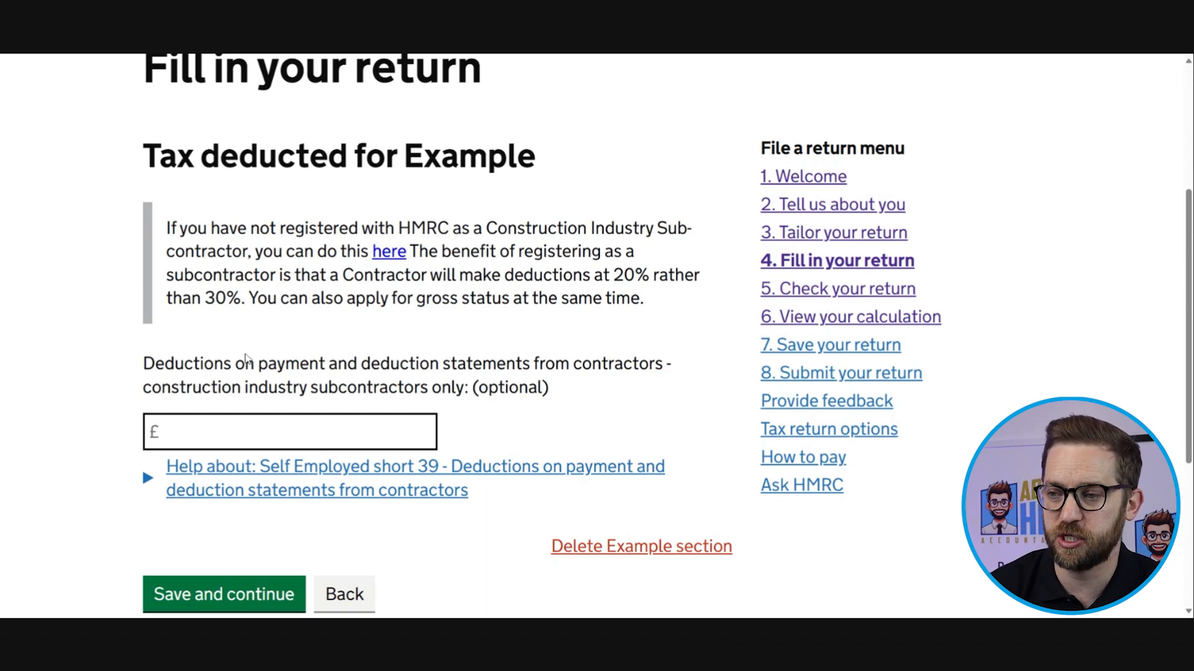
click(290, 432)
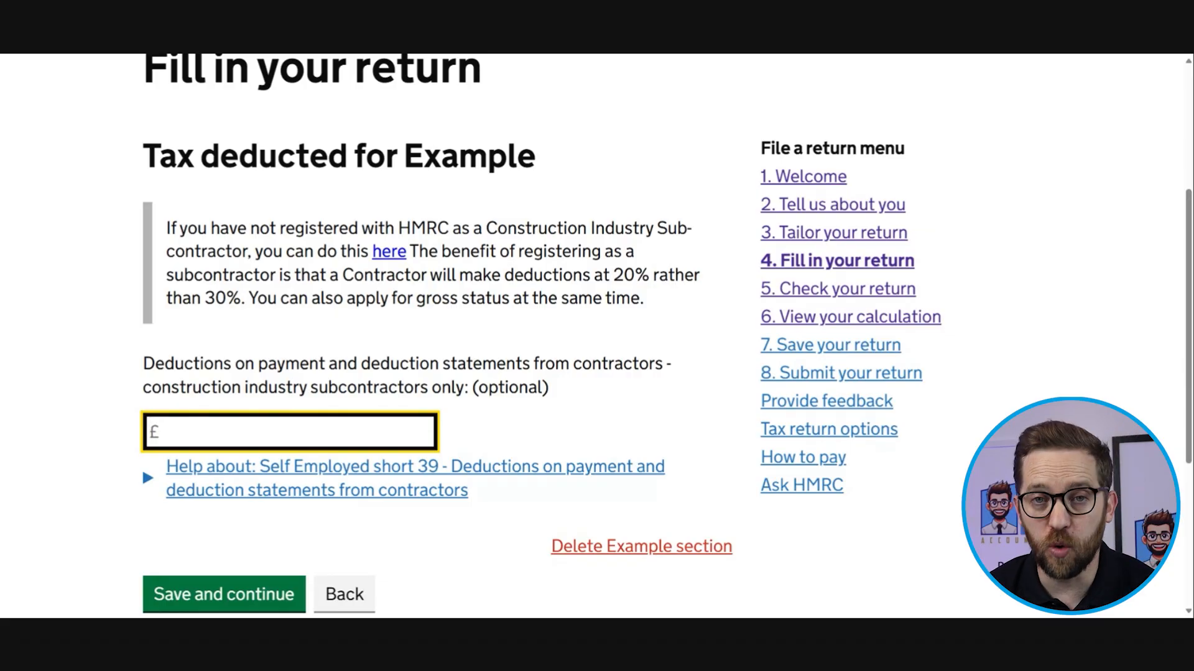
click(247, 597)
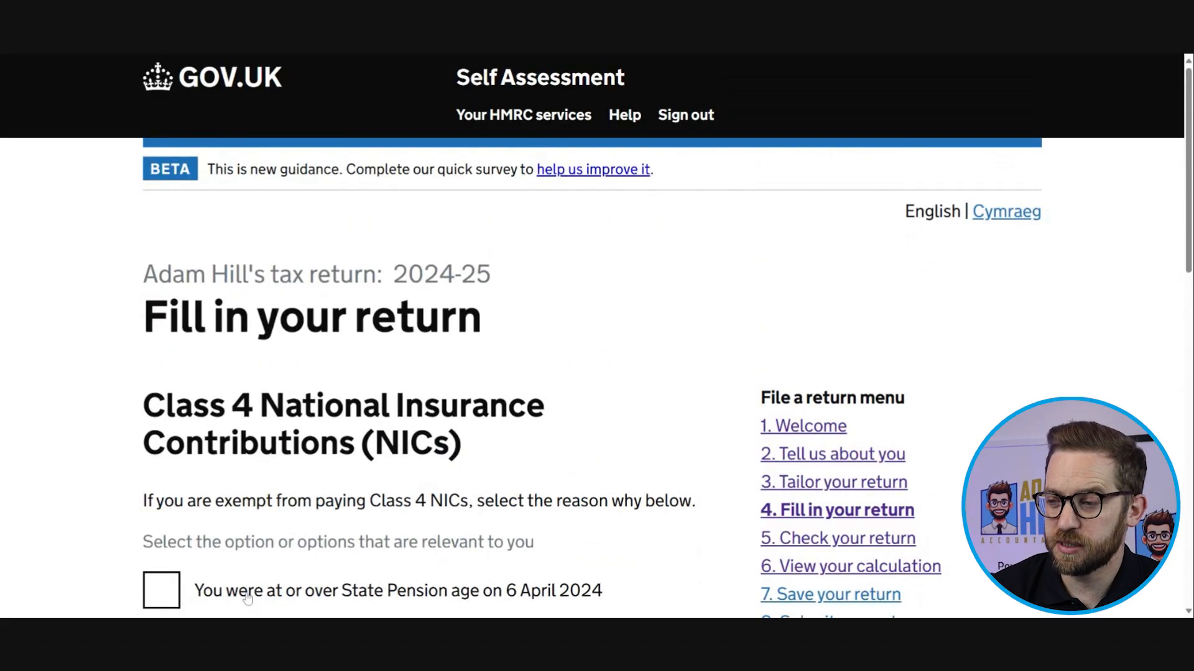
Step: Select "None of these apply" for the Class 4 National Insurance exemption reasons, and save and continue
scroll(247, 597, down, 1)
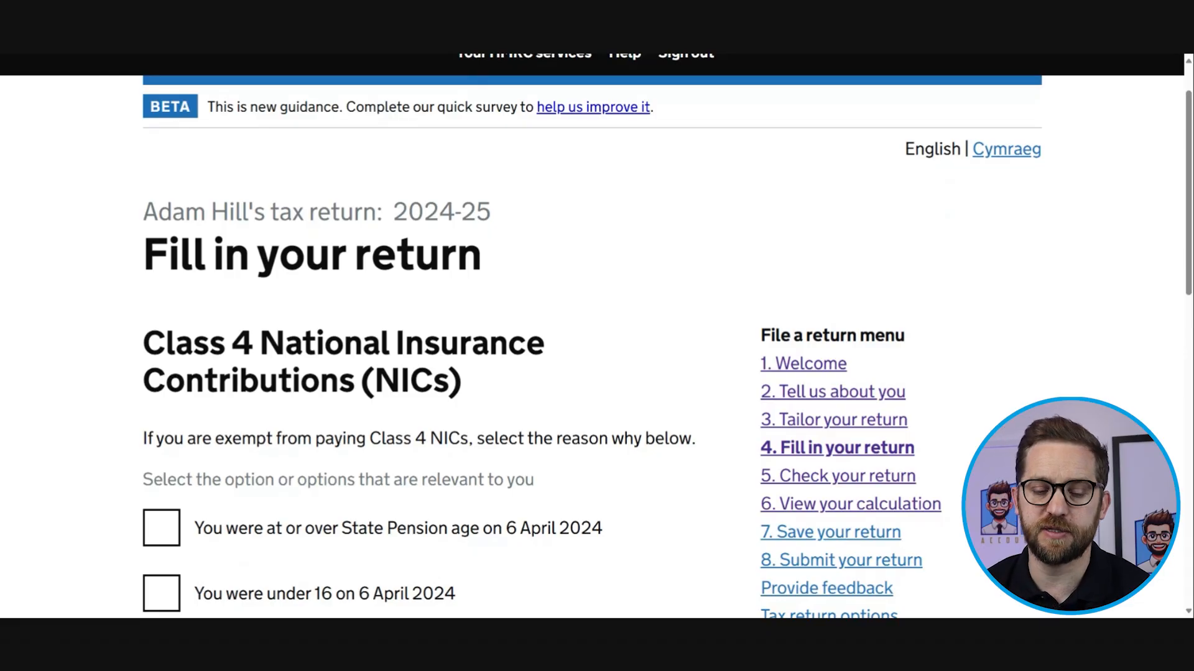
scroll(247, 598, down, 4)
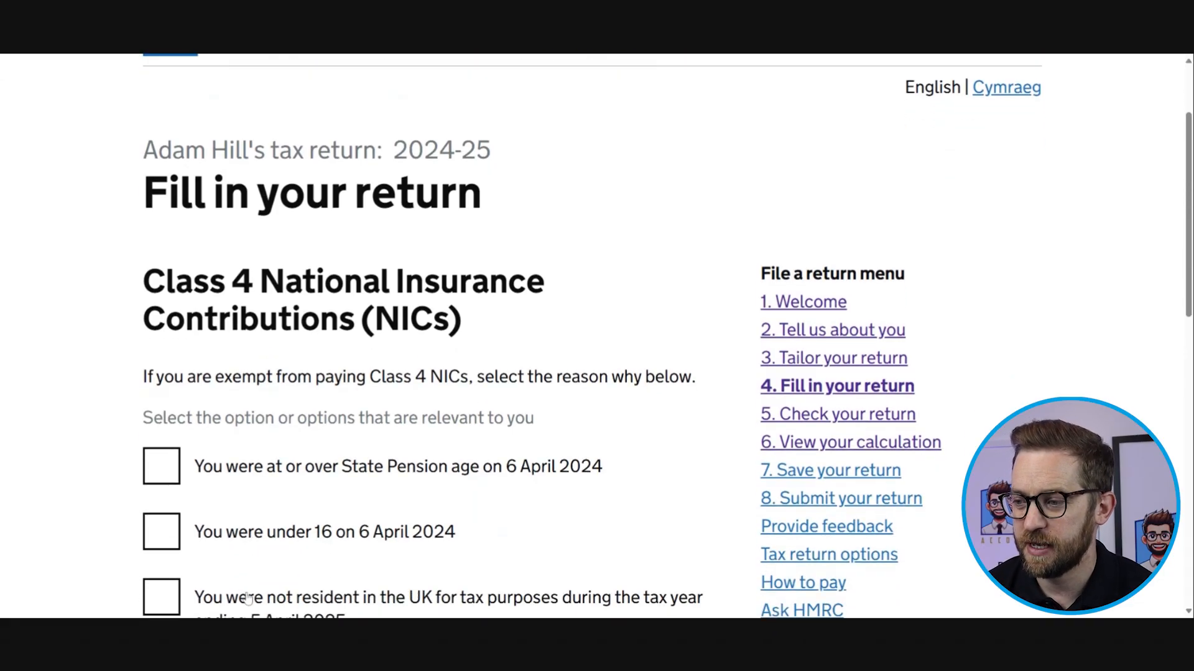
scroll(247, 598, down, 3)
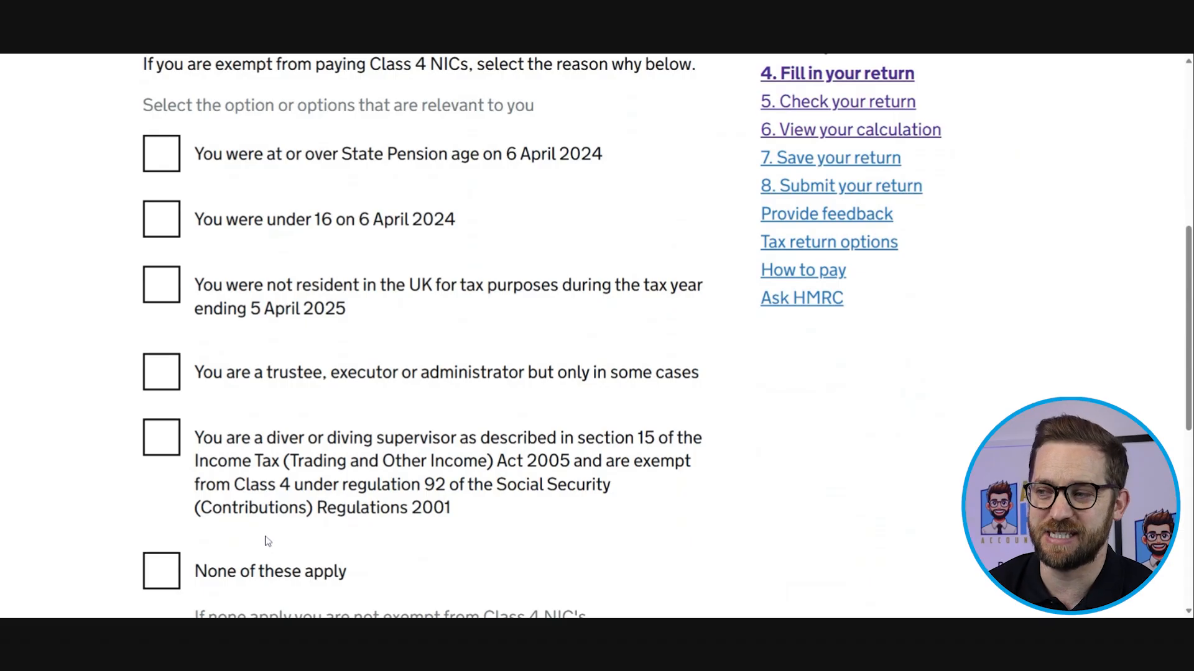
click(169, 571)
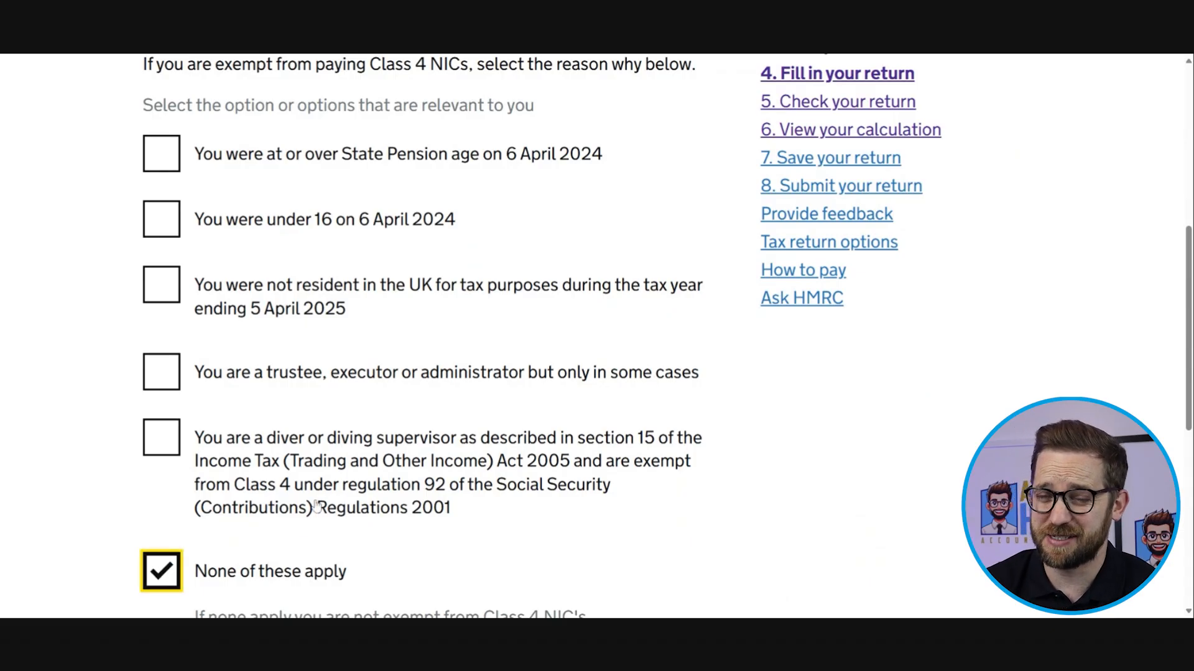
scroll(315, 505, down, 1)
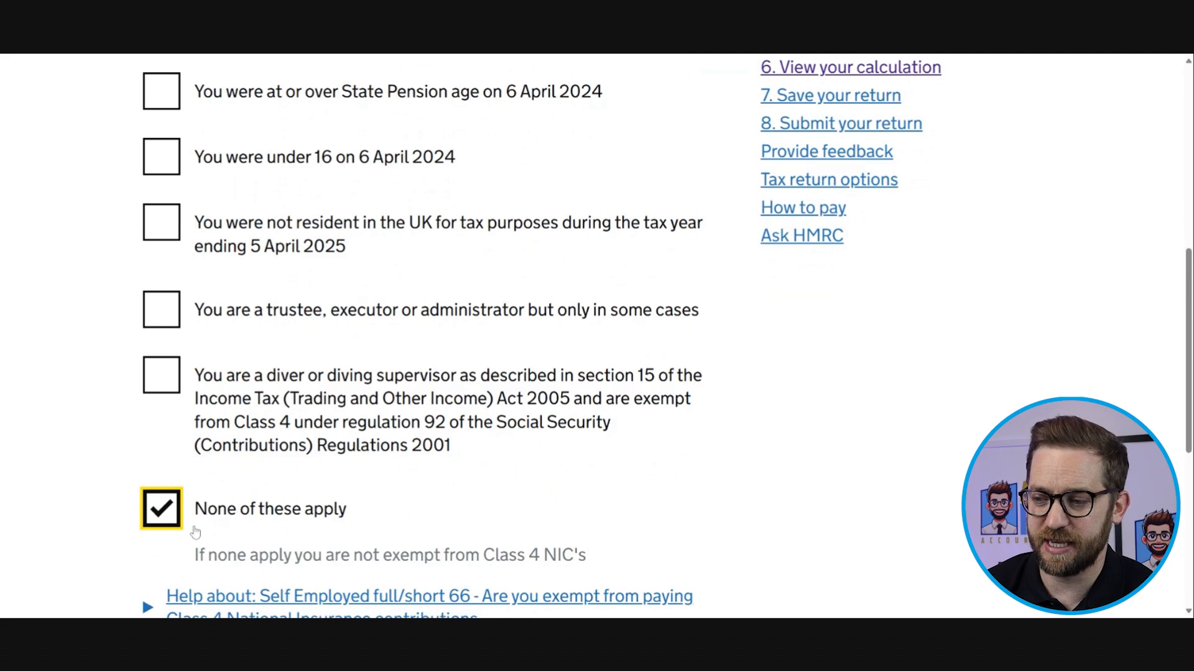
scroll(316, 514, down, 4)
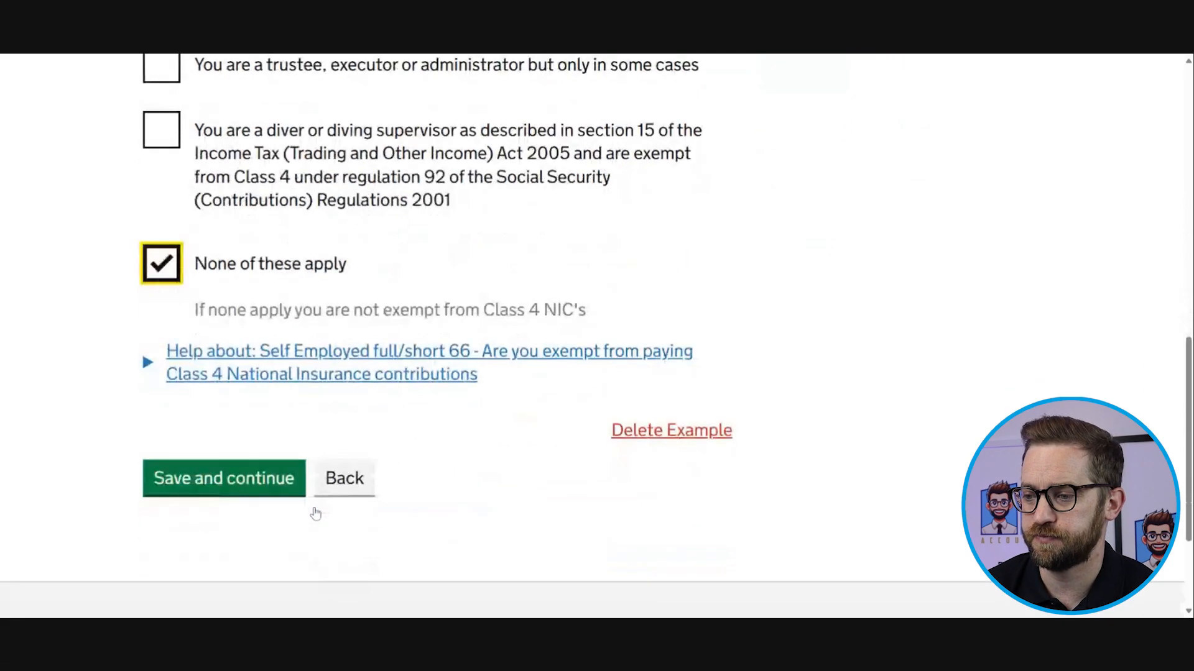
click(274, 484)
click(275, 482)
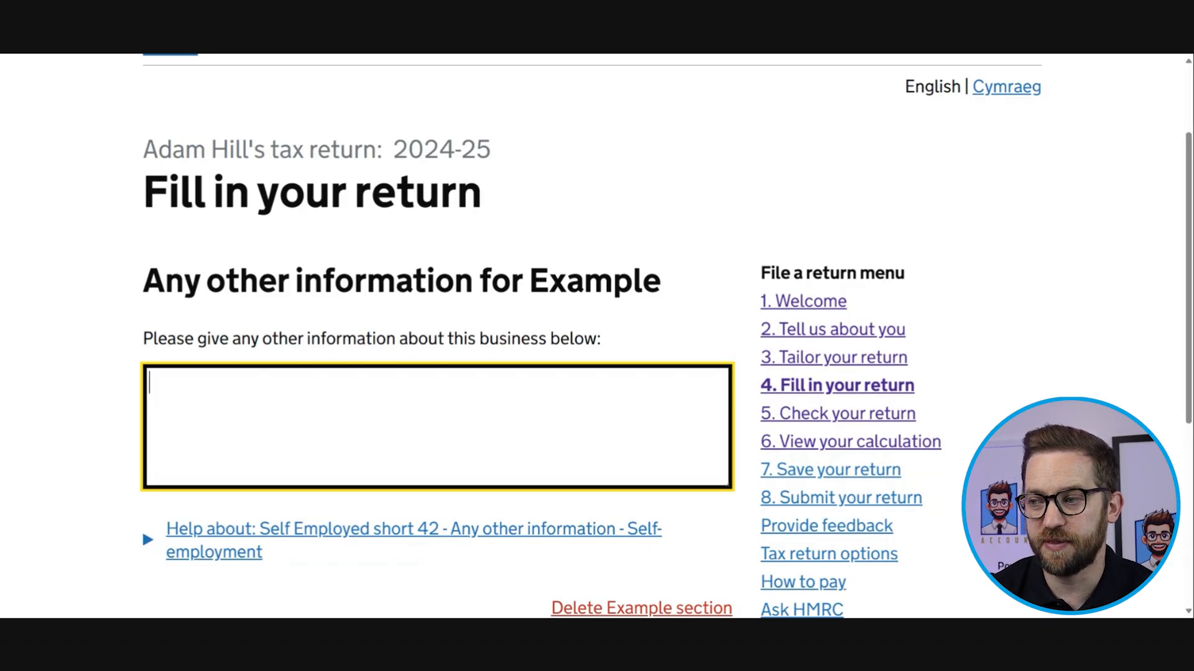
Step: Leave the any other information box for Example empty, and save and continue to the business summary
drag(530, 281, 584, 281)
click(437, 423)
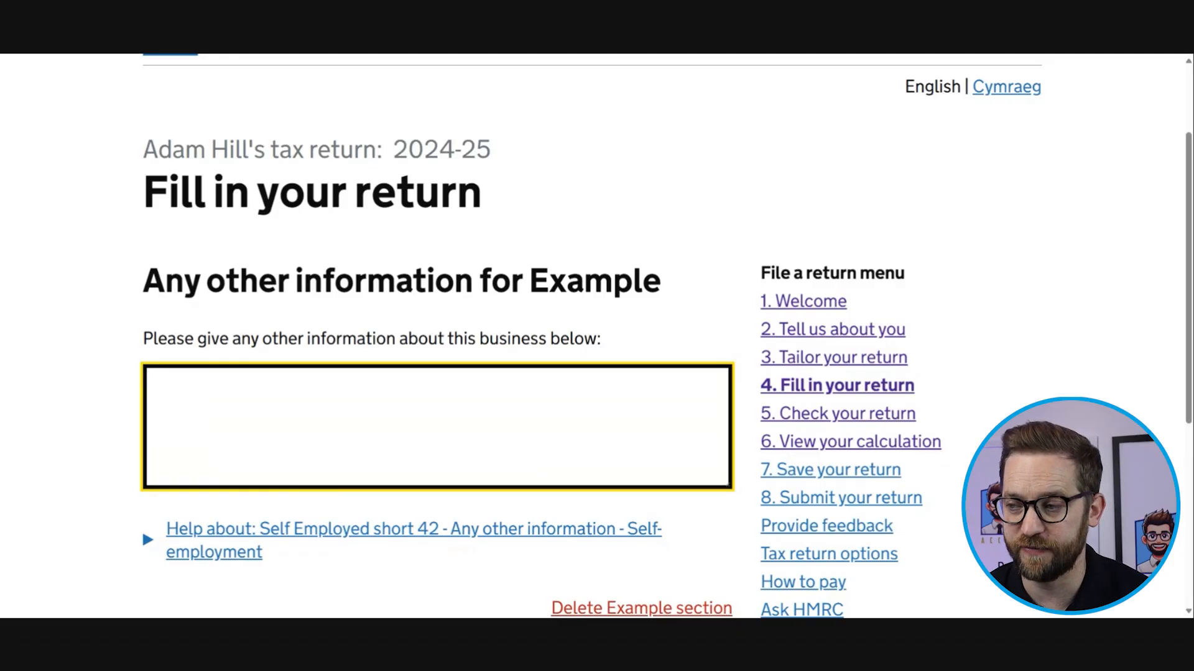
drag(530, 281, 661, 281)
click(397, 413)
scroll(398, 414, down, 4)
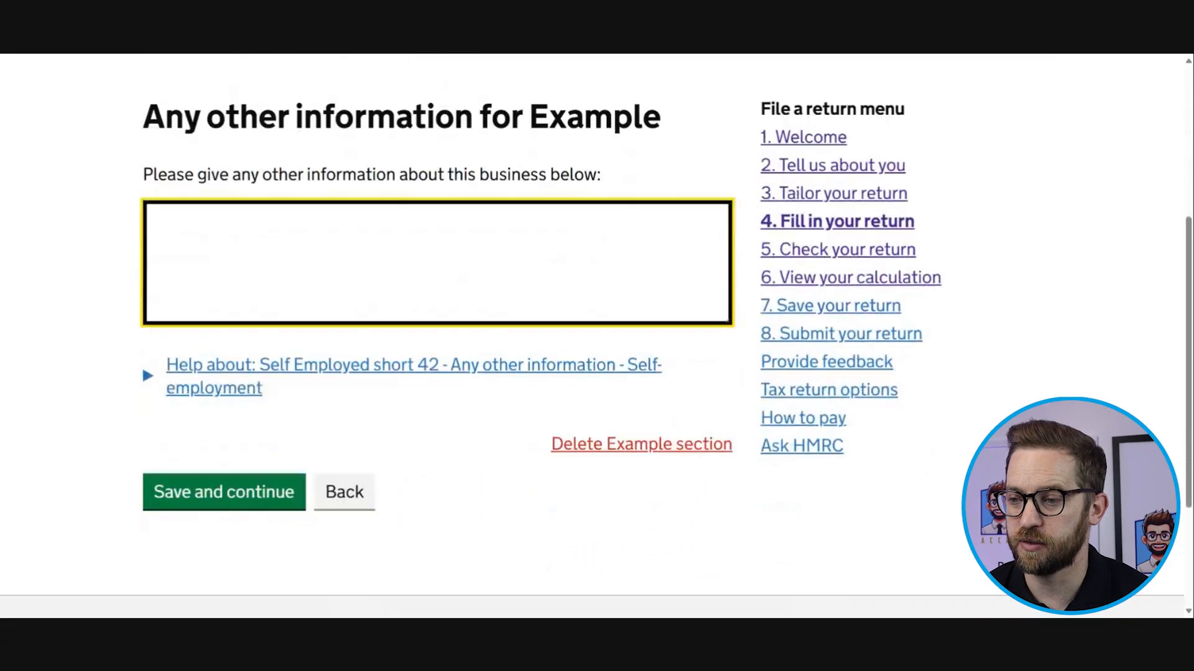
click(222, 410)
Step: Check the income, allowable expenses and taxable profit in the summary for Example, and continue to Class 2 National Insurance contributions
scroll(221, 411, down, 1)
scroll(317, 224, down, 3)
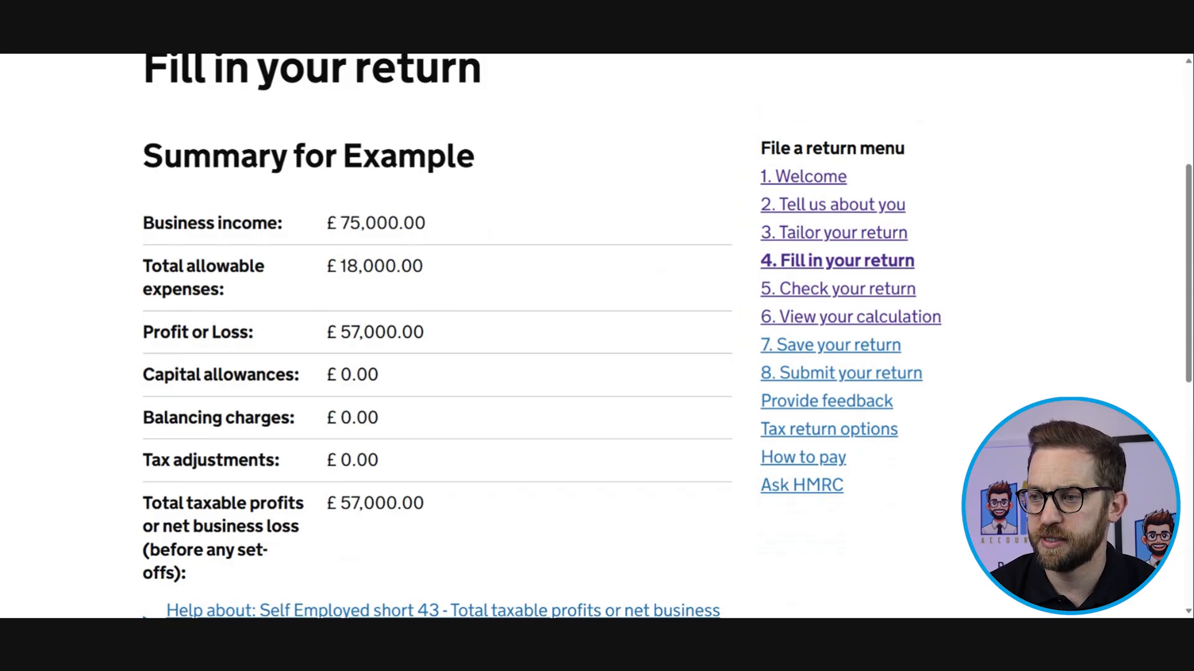
drag(326, 223, 425, 223)
drag(326, 266, 428, 276)
click(428, 275)
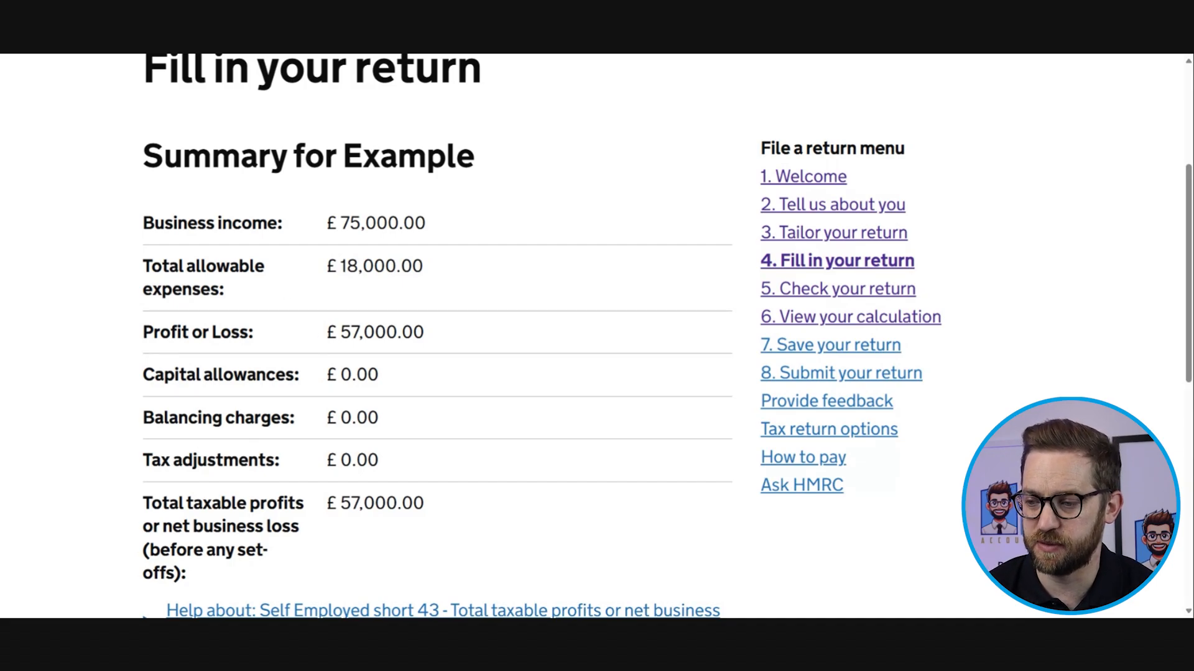
scroll(261, 440, down, 6)
click(261, 440)
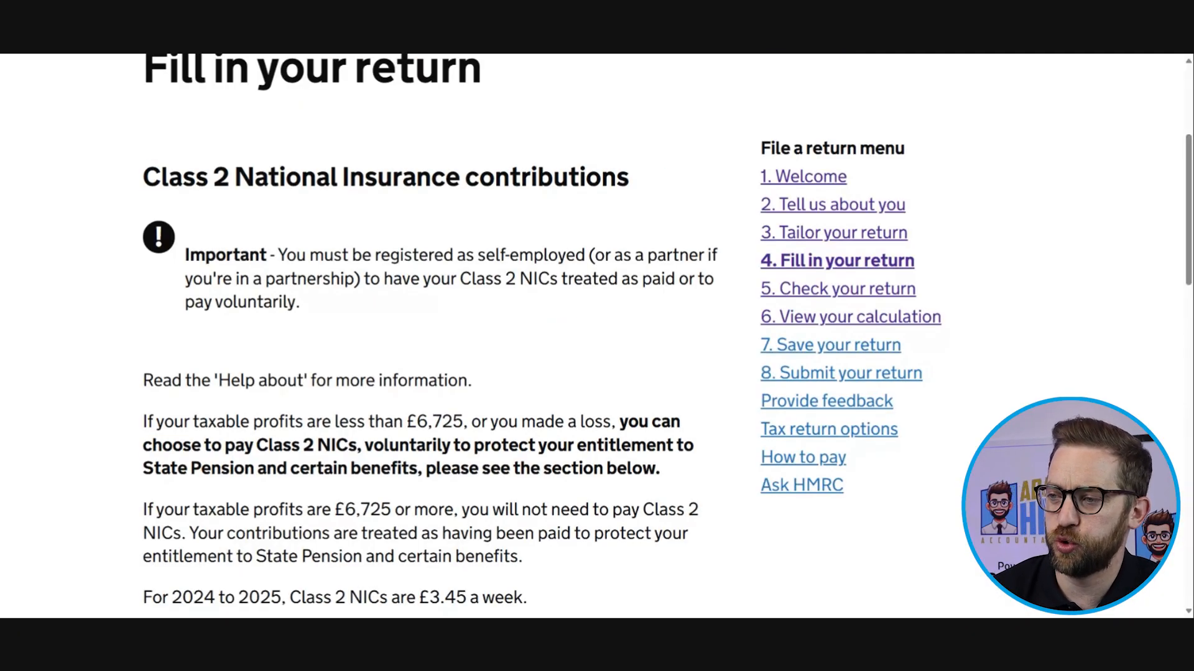
Step: Review the Class 2 National Insurance details, answer No to paying Class 2 NICs voluntarily, and save and continue
scroll(435, 336, down, 4)
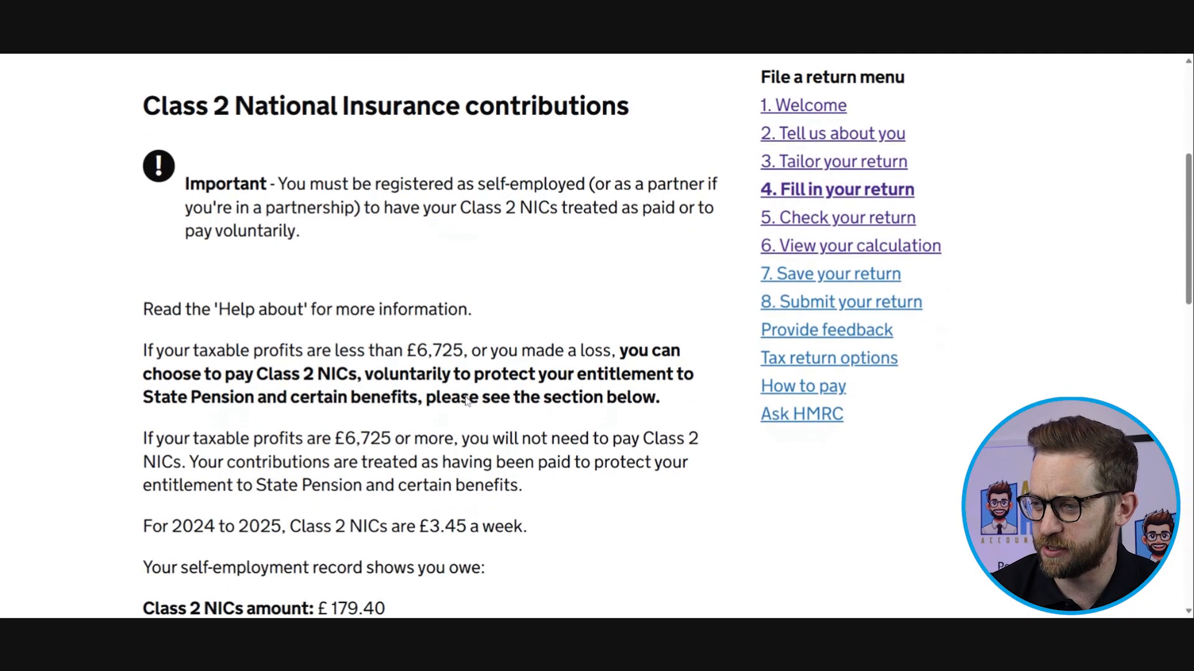
scroll(467, 401, down, 5)
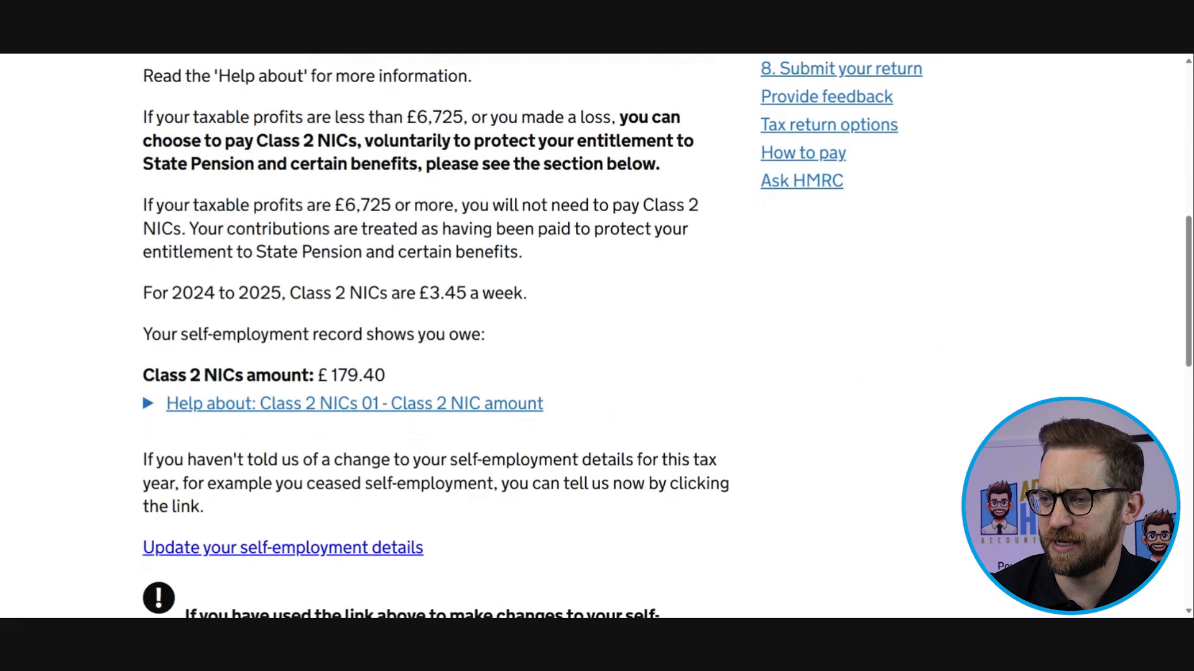
scroll(466, 401, down, 1)
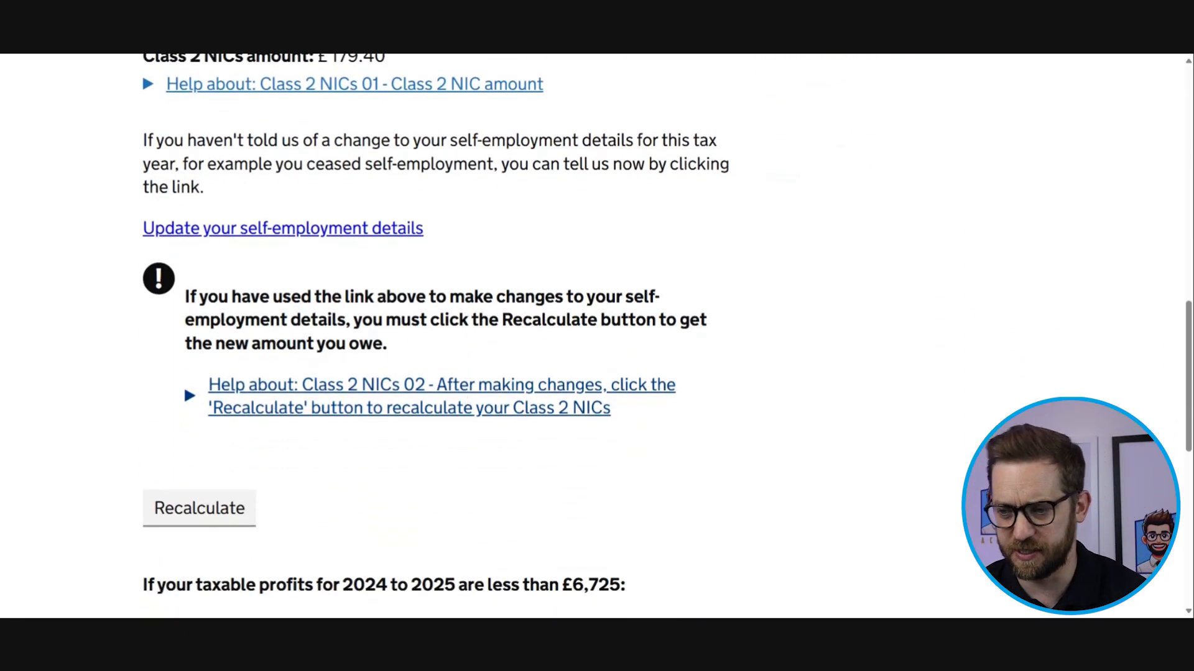
scroll(466, 401, down, 5)
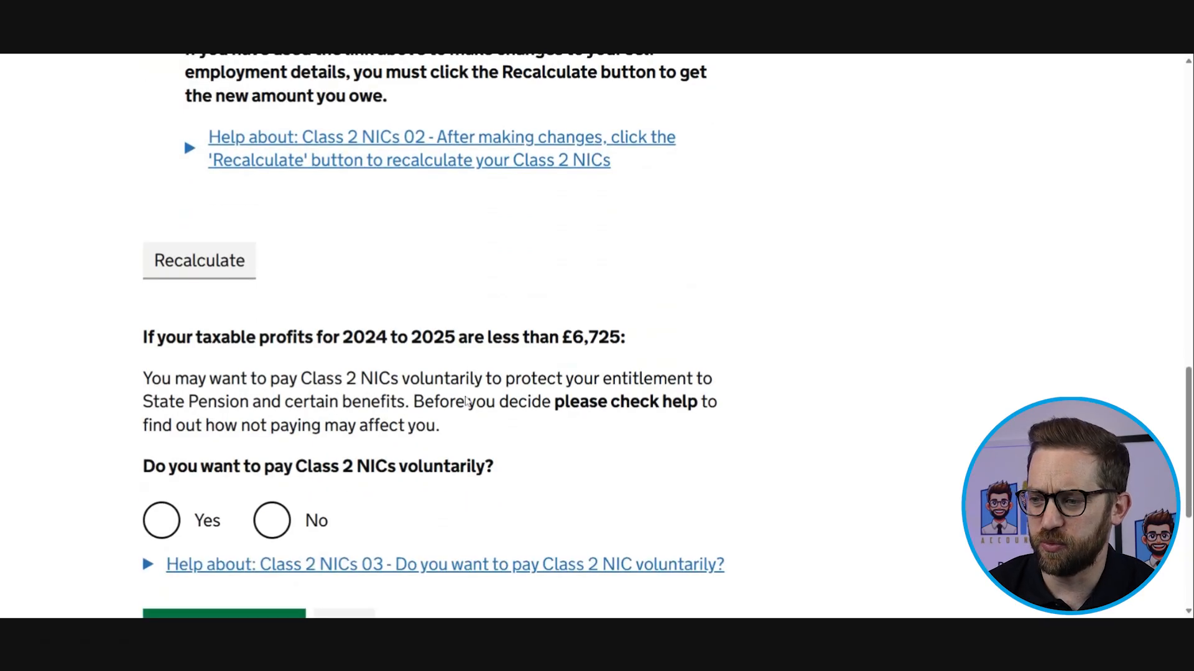
click(280, 459)
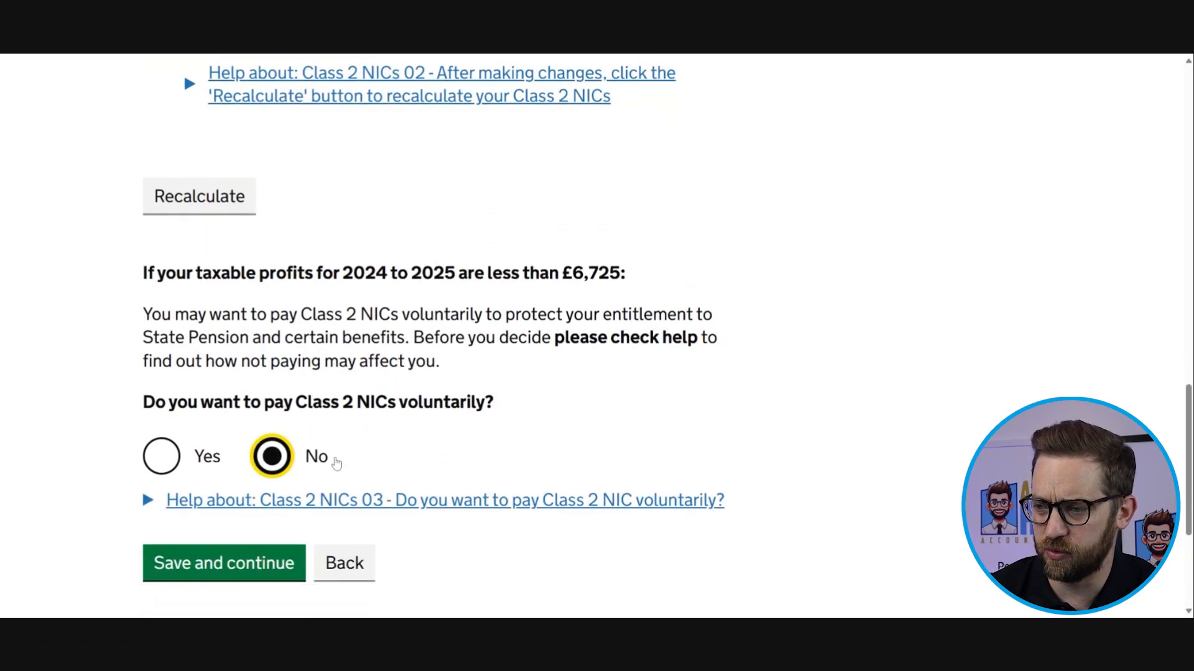
click(279, 575)
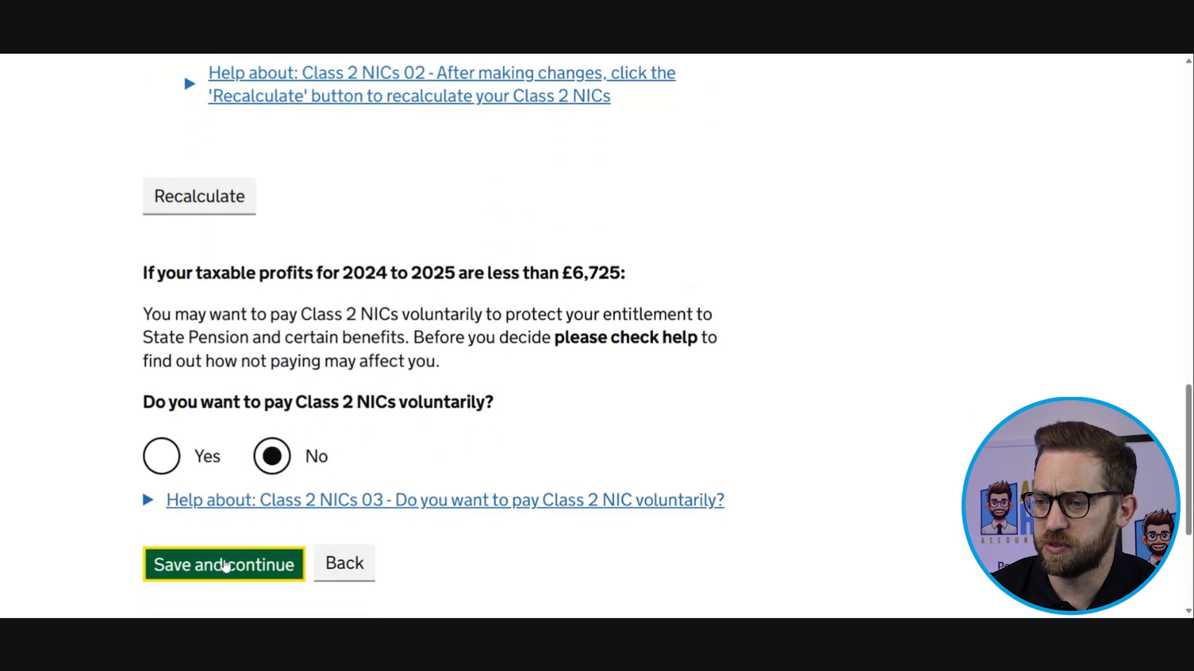
Step: Confirm with Yes that the earlier years' underpaid tax figure in the 2024-25 tax code is correct, and save and continue
scroll(292, 449, down, 2)
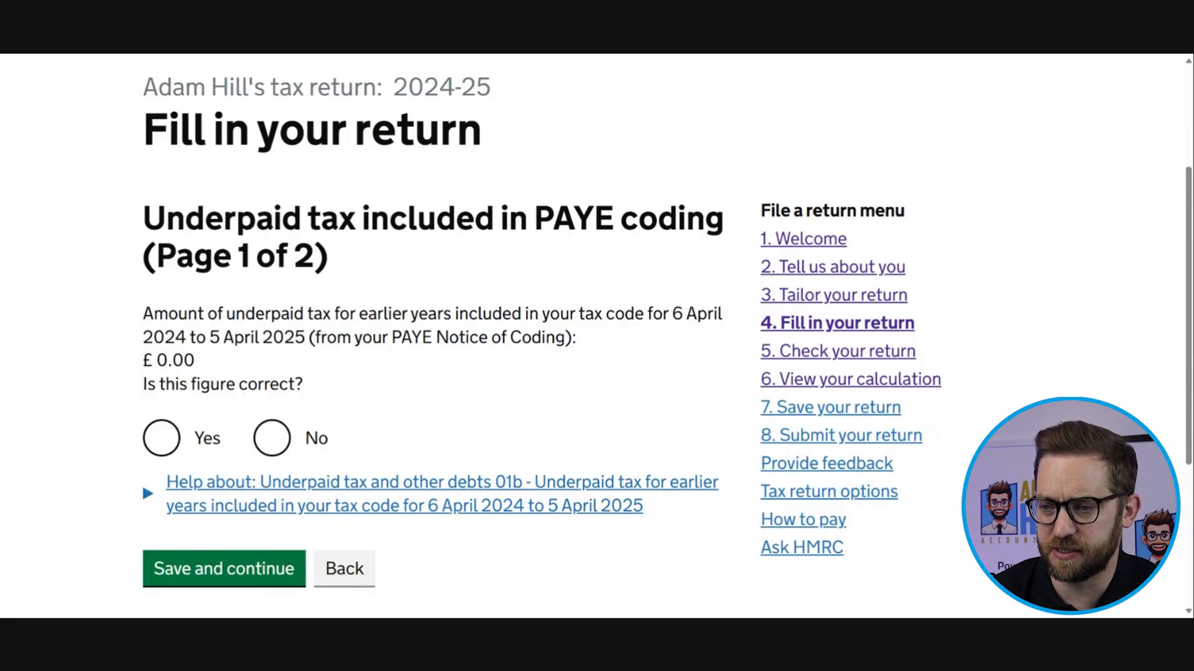
drag(153, 360, 184, 360)
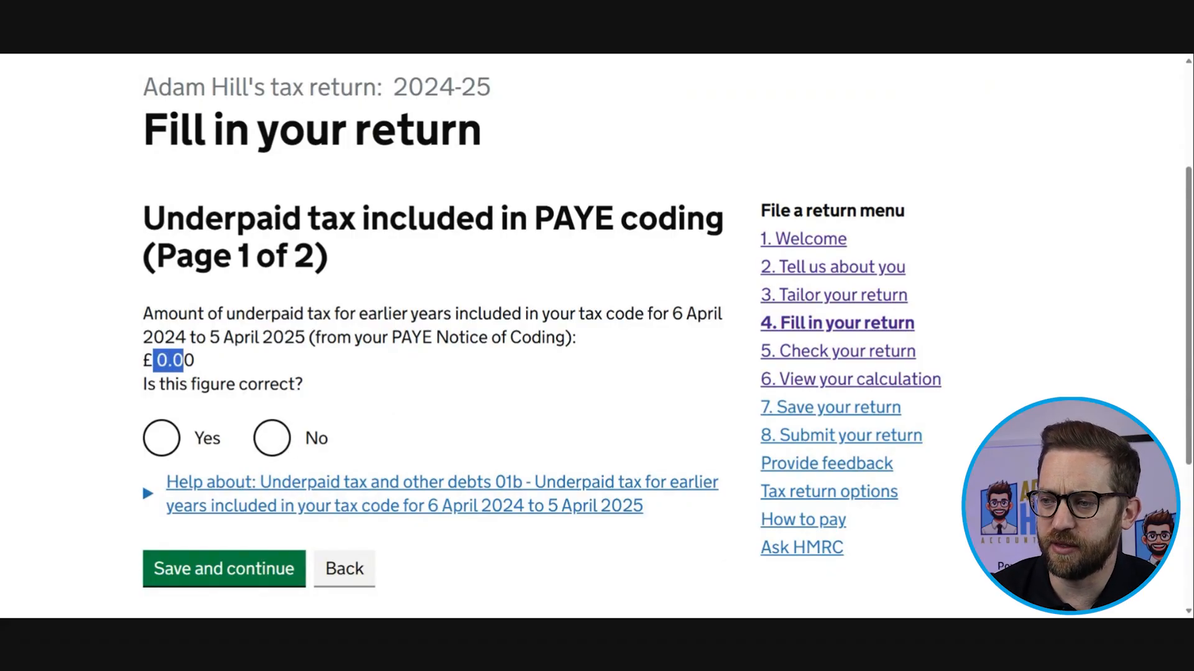
click(184, 360)
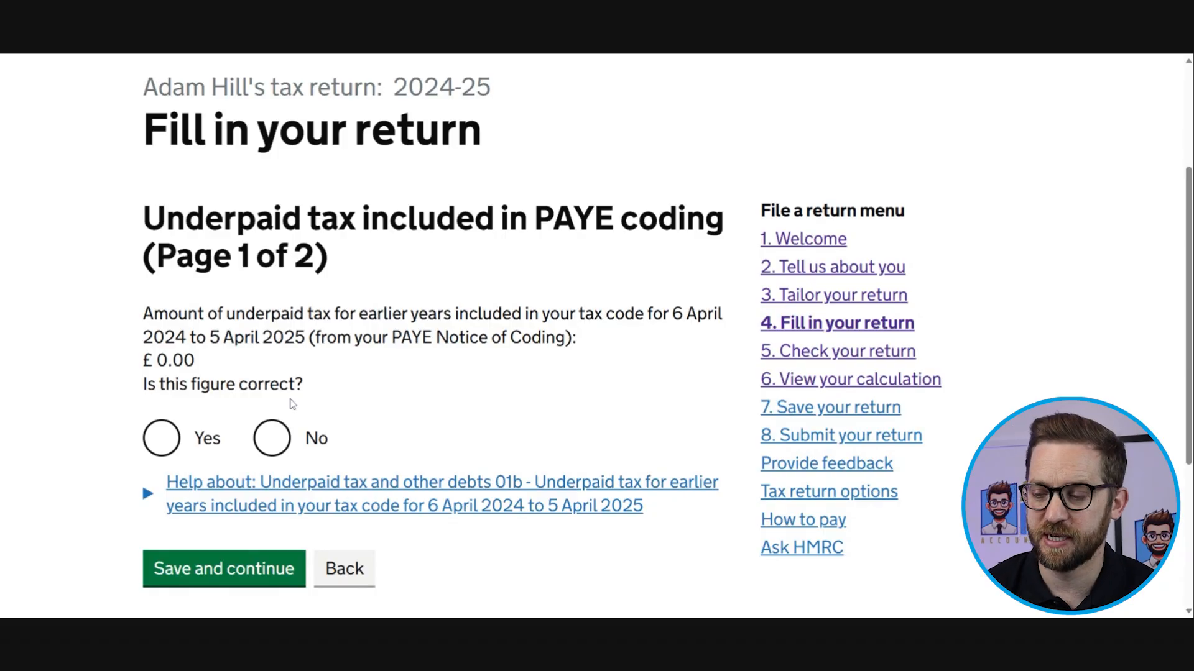
drag(143, 361, 197, 364)
click(197, 366)
click(209, 443)
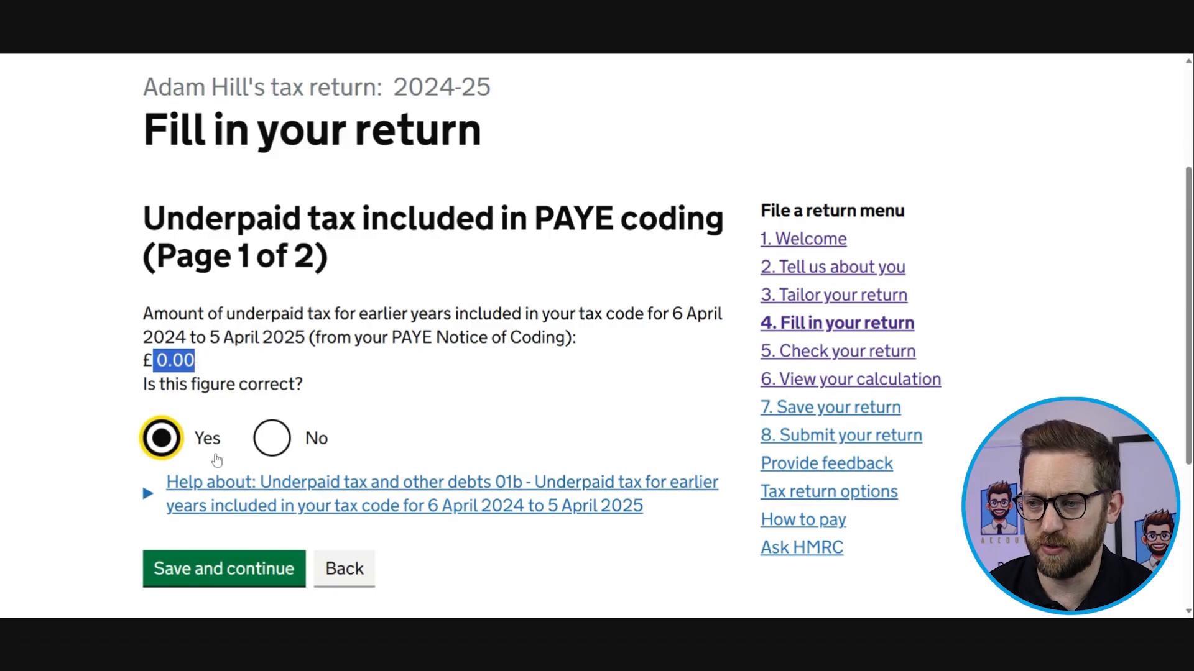
click(253, 568)
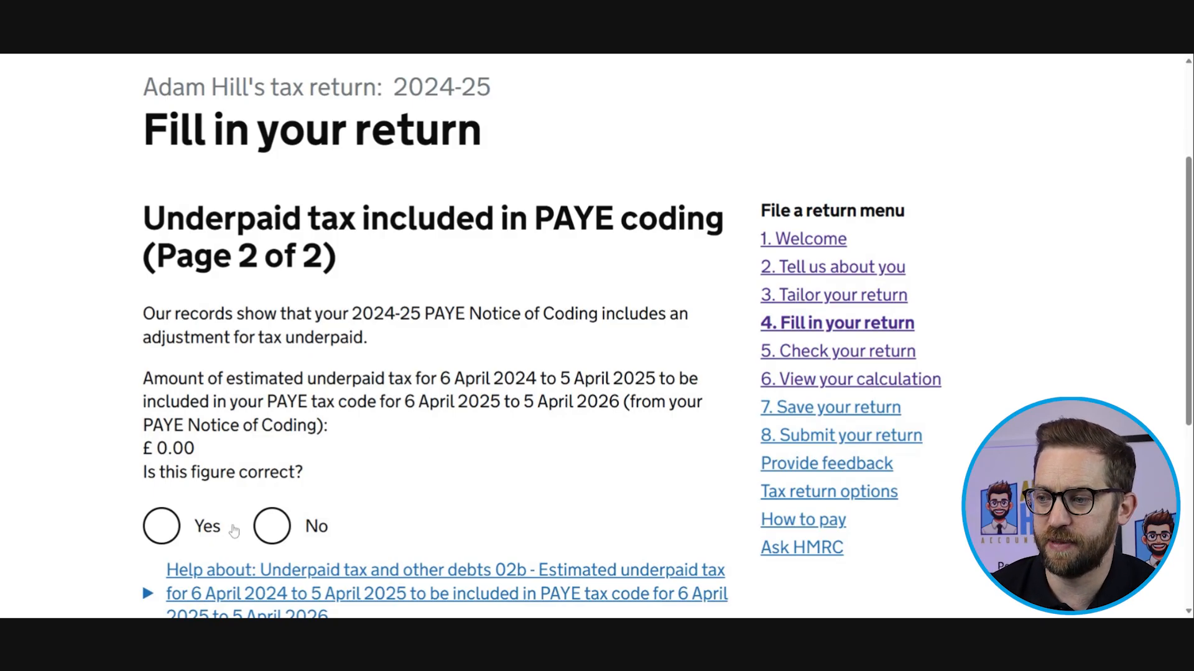
Step: Confirm with Yes the estimated 2024-25 underpaid tax included in the 2025-26 PAYE code, and save and continue
click(178, 531)
scroll(186, 497, down, 4)
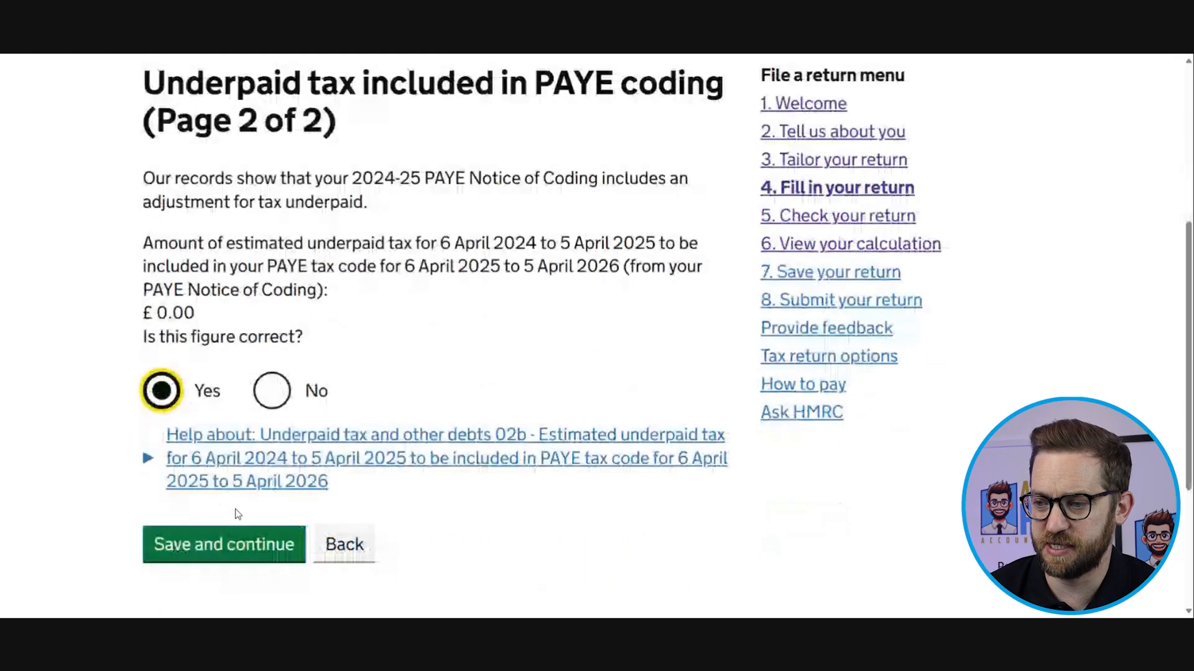
click(278, 440)
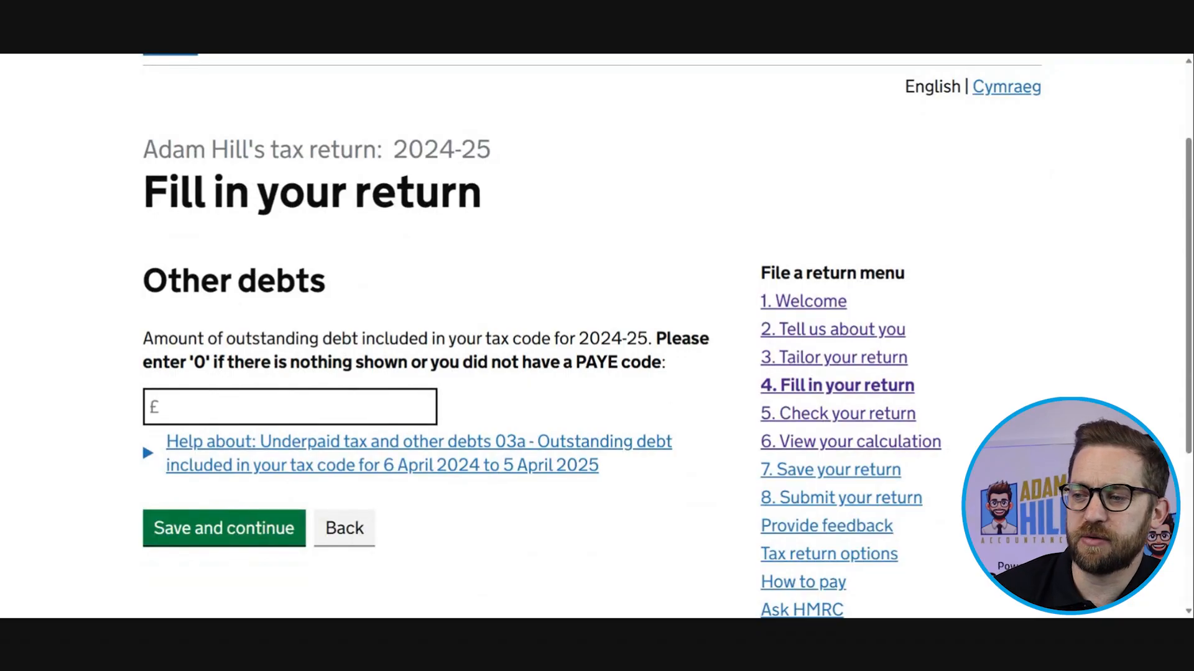
Step: Enter 0 as the outstanding debt included in the 2024-25 tax code, and save and continue
click(280, 407)
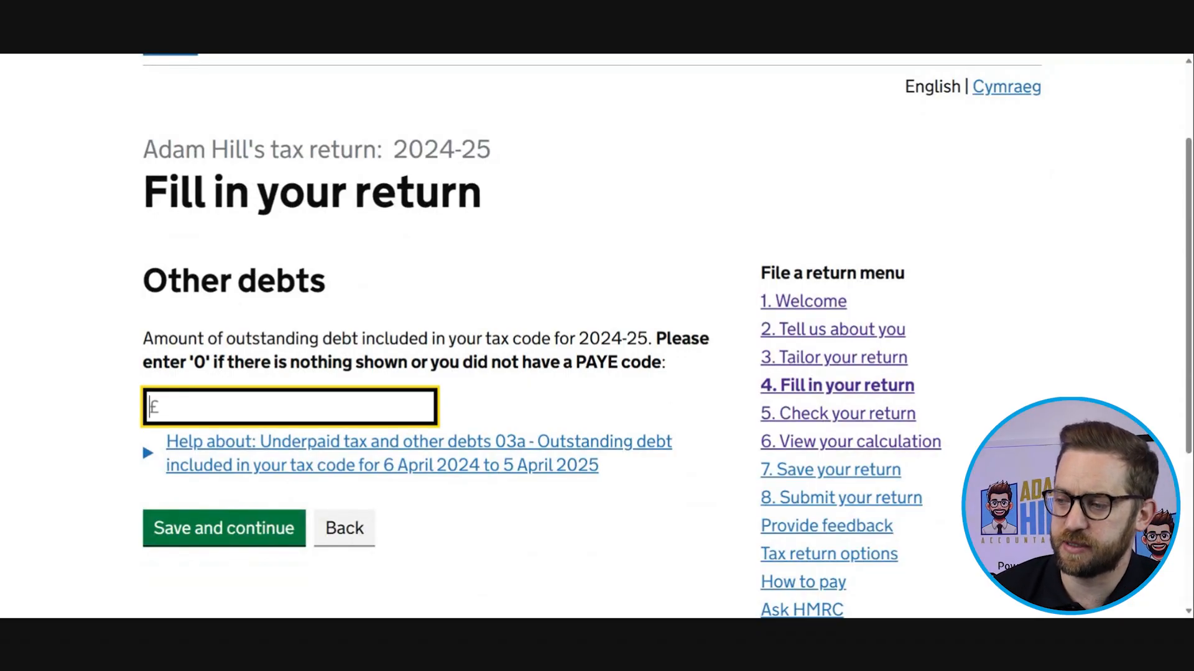
text(0)
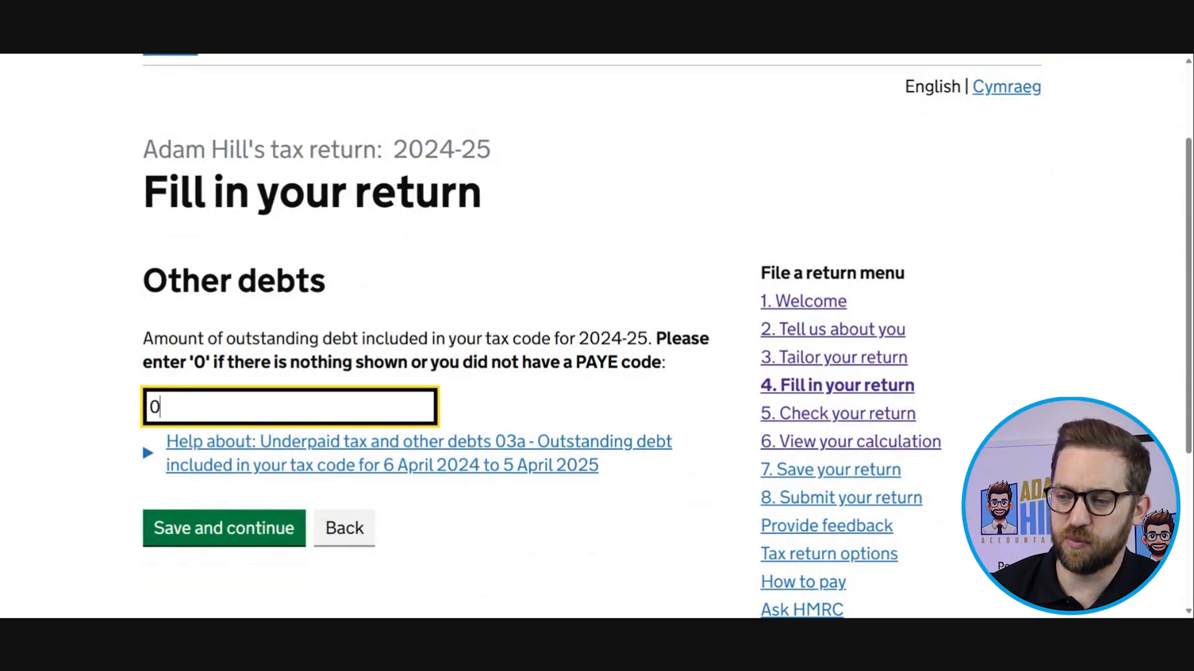
key(Tab)
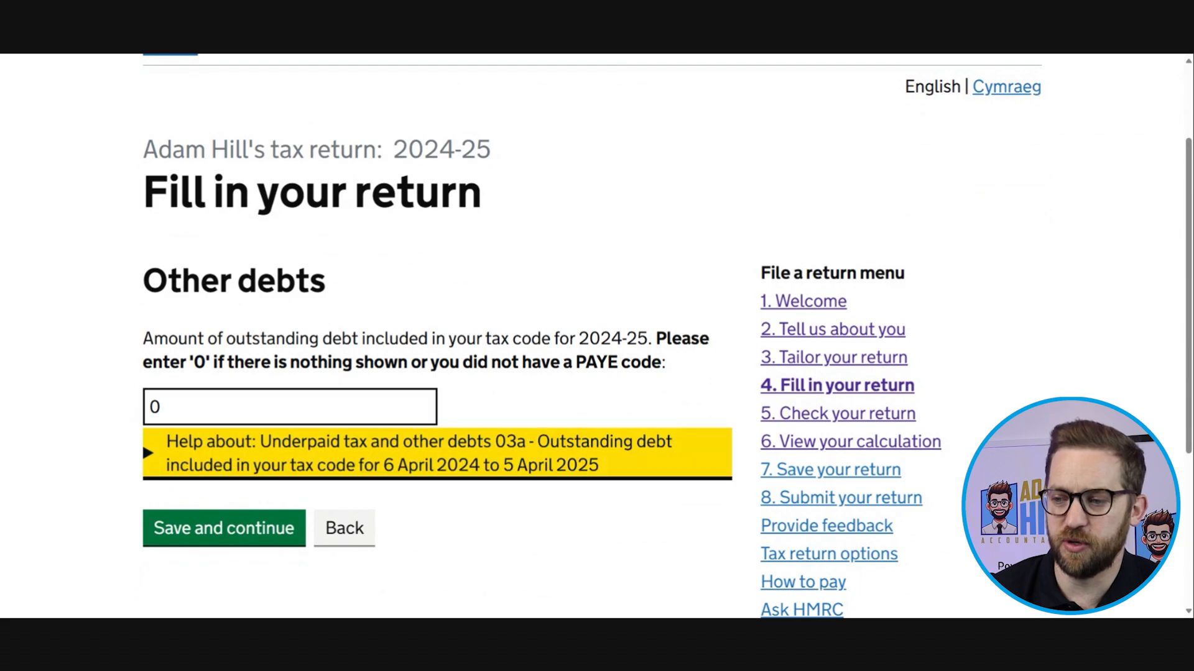
click(258, 533)
click(258, 530)
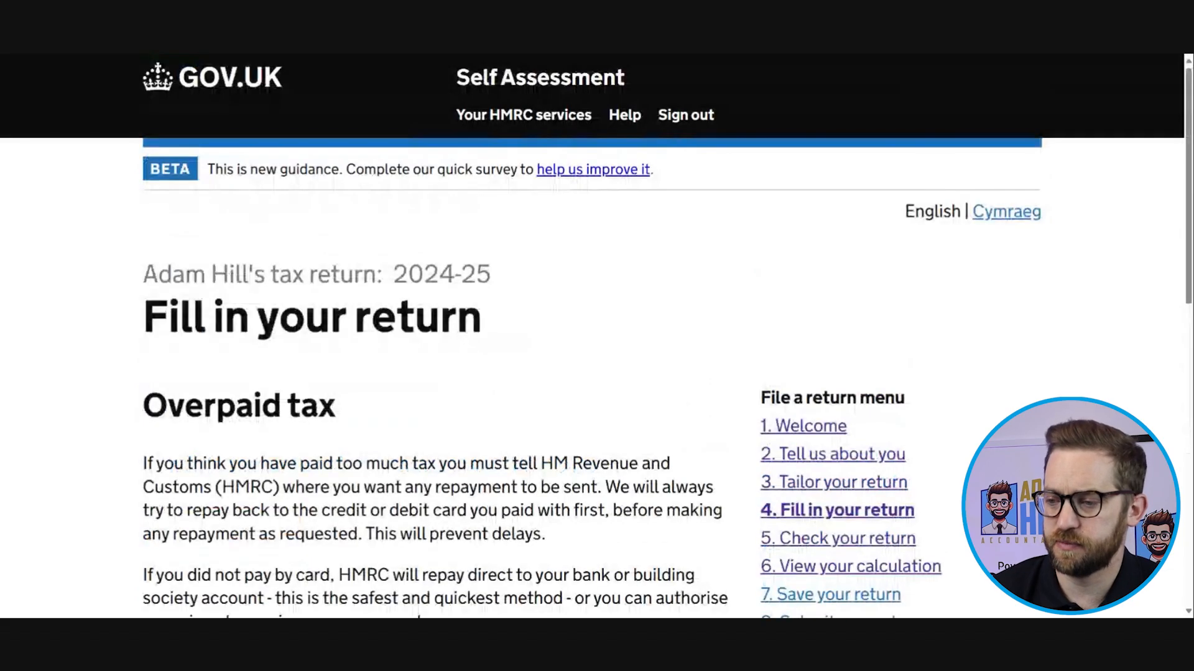
Step: Read the overpaid tax guidance and choose "Not applicable" for who receives any repayment
scroll(260, 530, down, 3)
scroll(260, 530, down, 5)
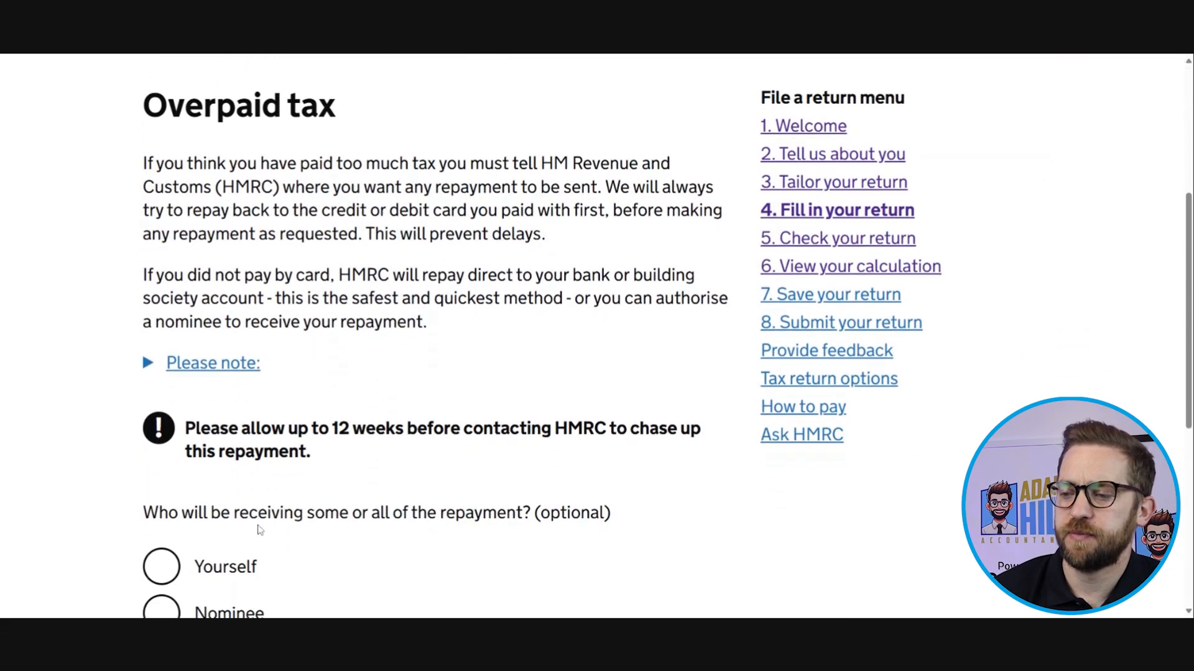
scroll(260, 530, up, 2)
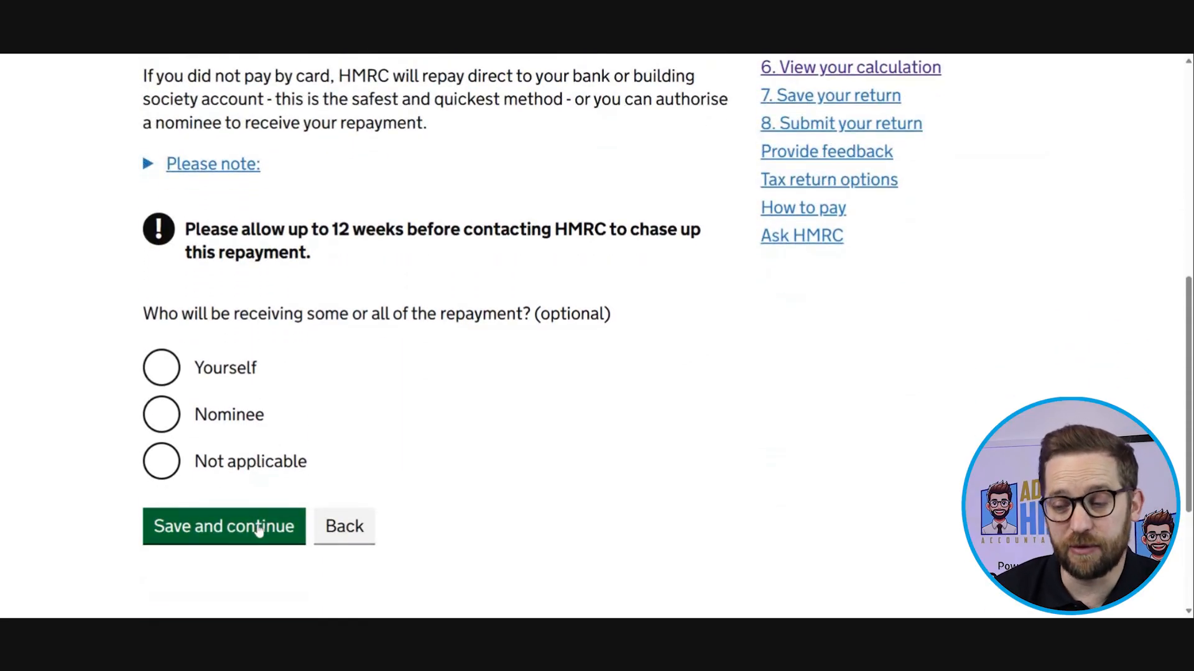
click(221, 468)
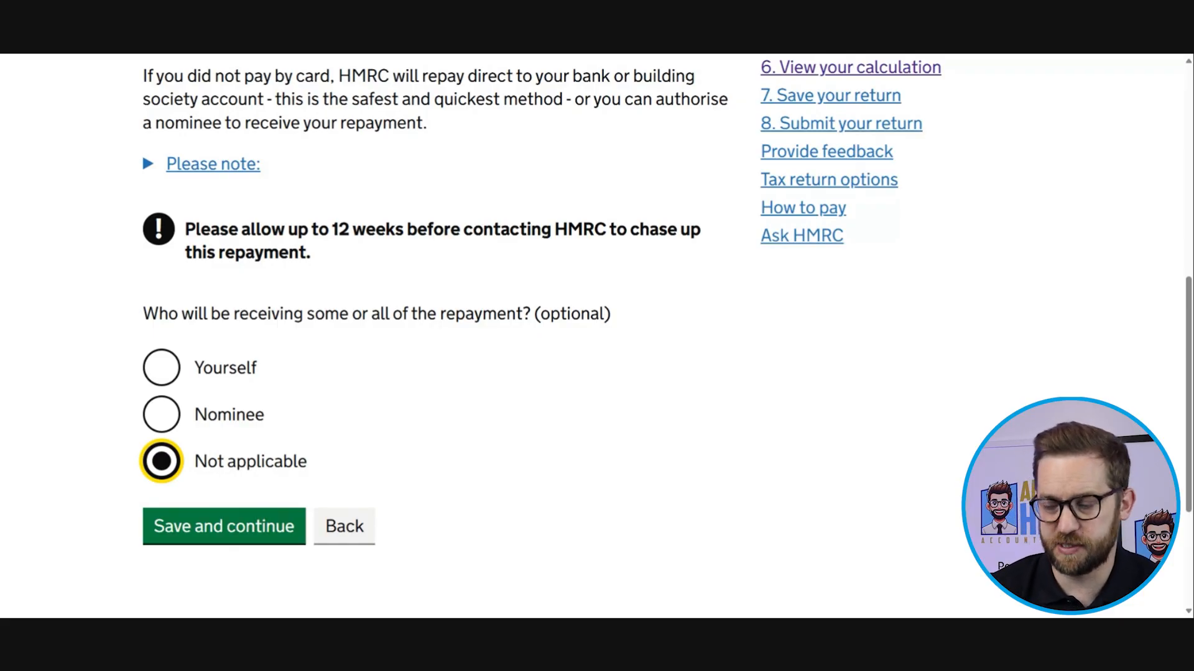
Step: Answer No to both questions about collecting tax owed through the PAYE tax code, and save and continue
scroll(435, 336, down, 2)
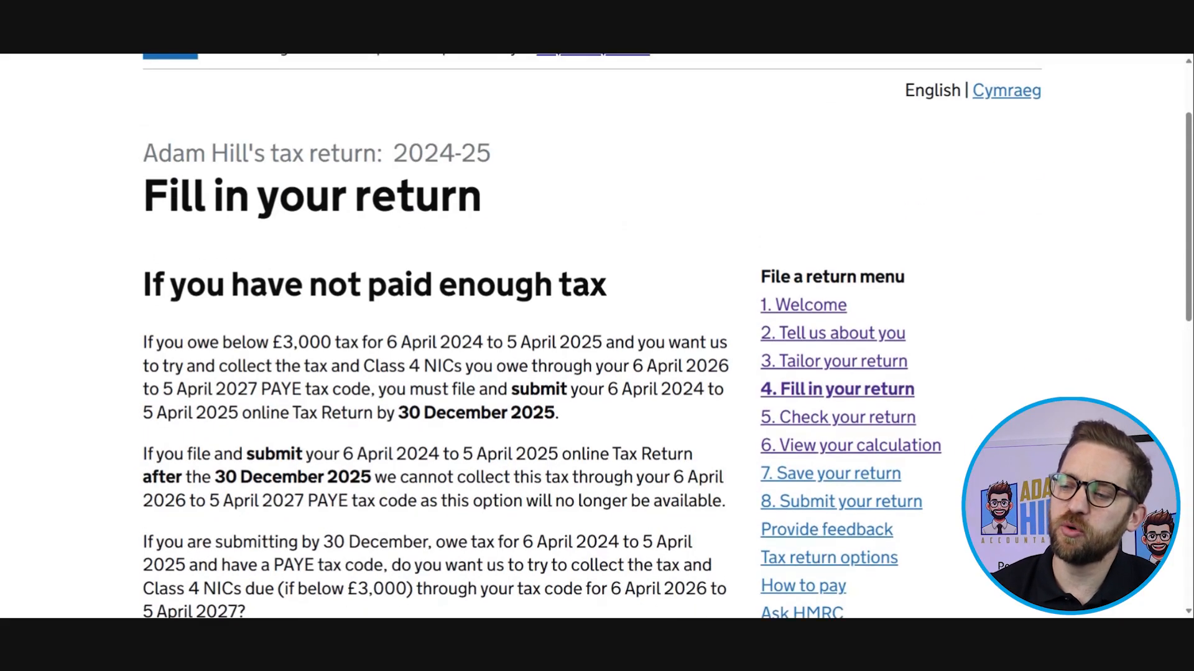
scroll(597, 336, down, 1)
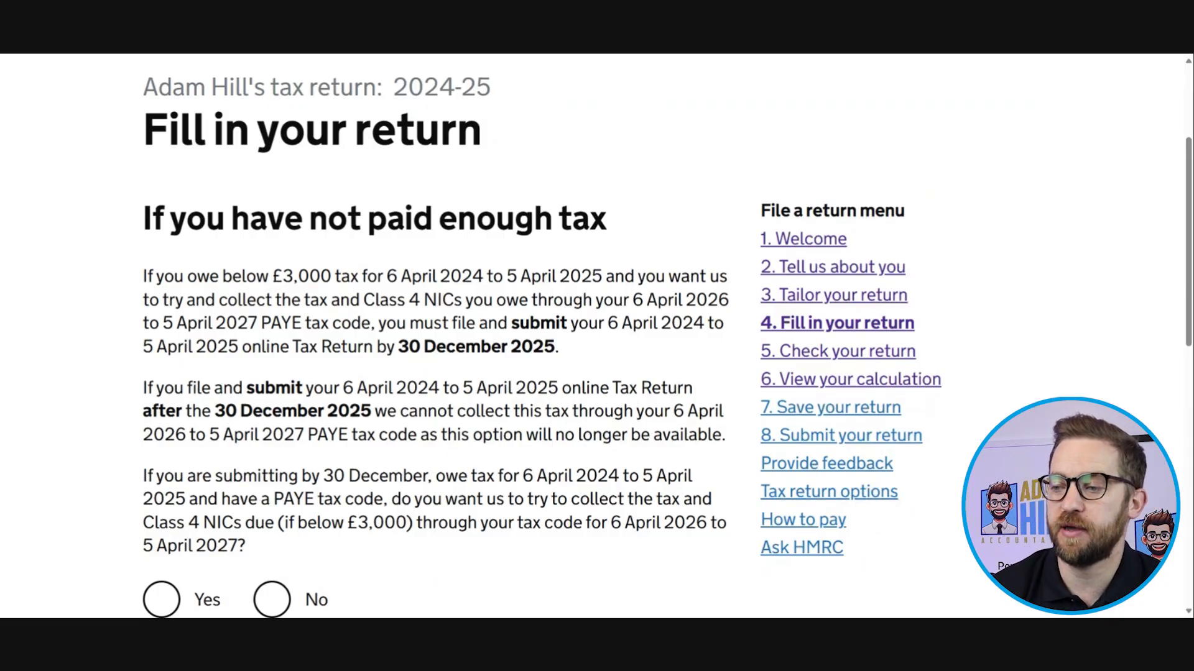
drag(398, 346, 555, 346)
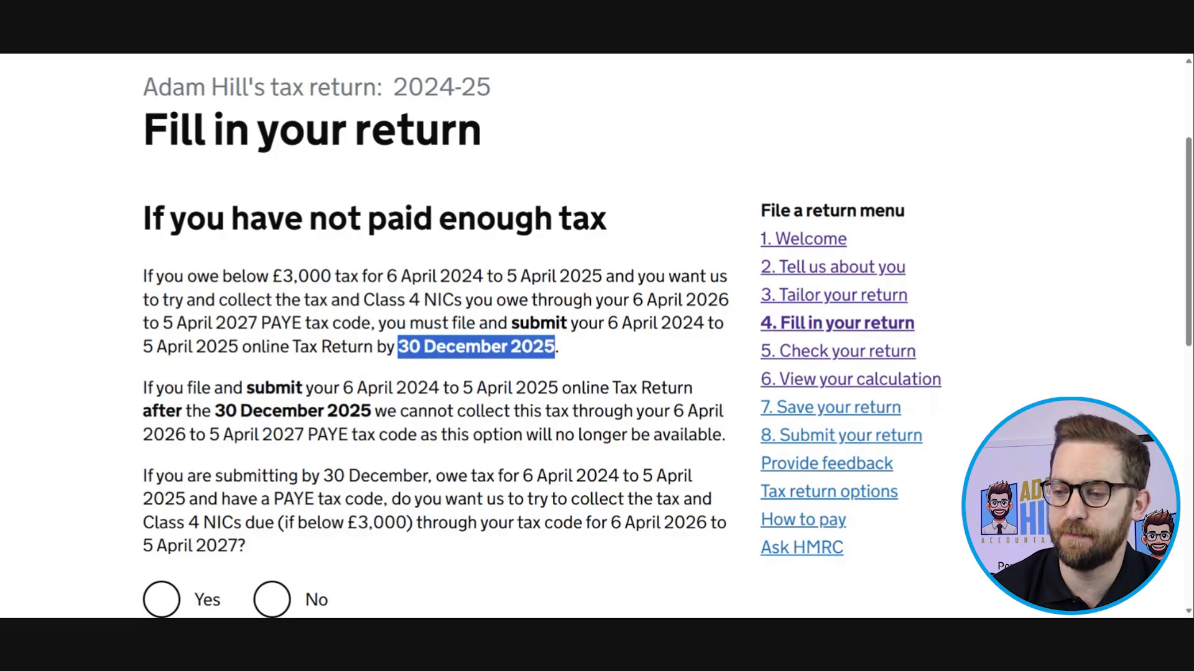
scroll(435, 336, down, 2)
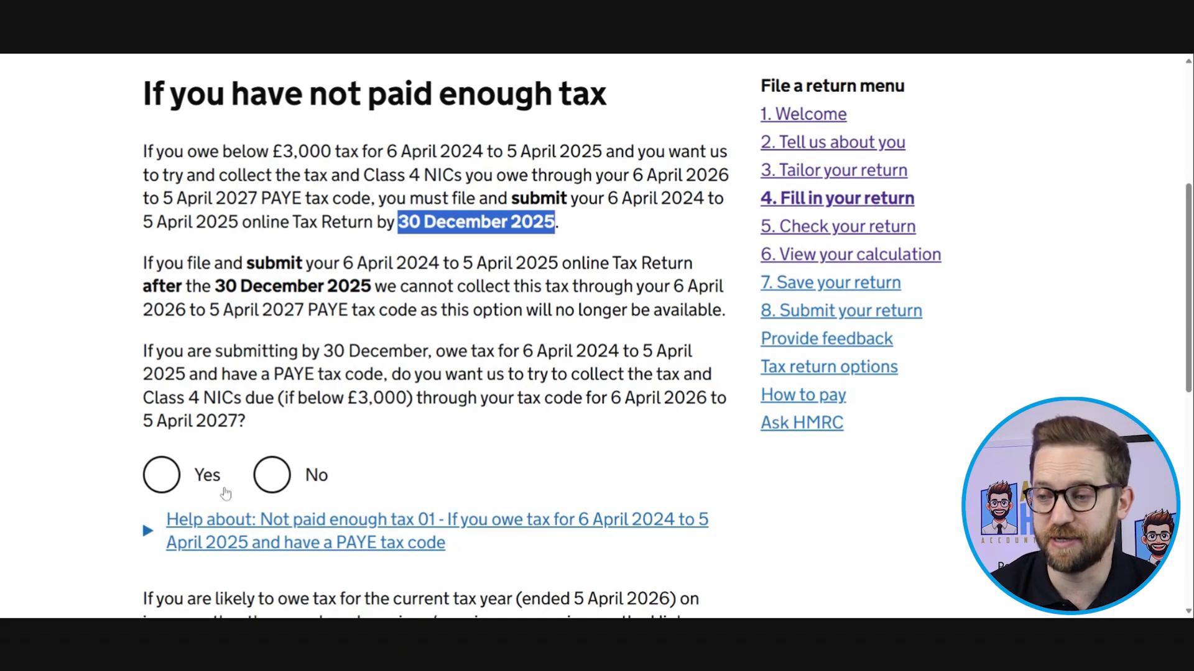
click(271, 475)
scroll(262, 491, down, 4)
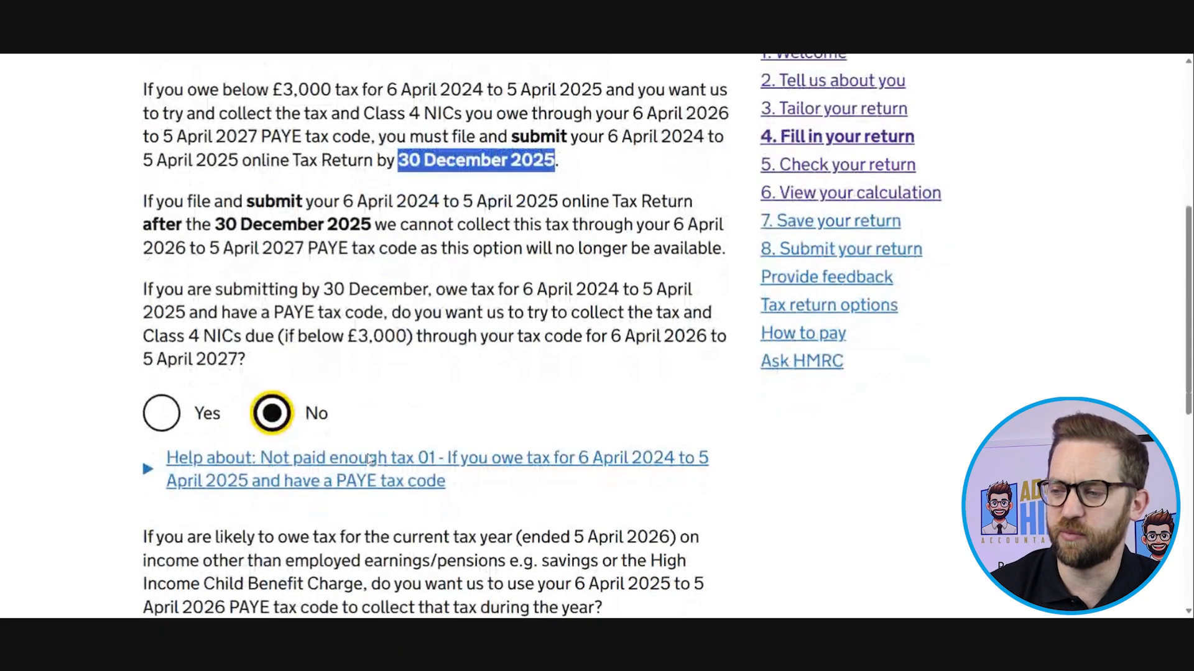
scroll(241, 292, down, 2)
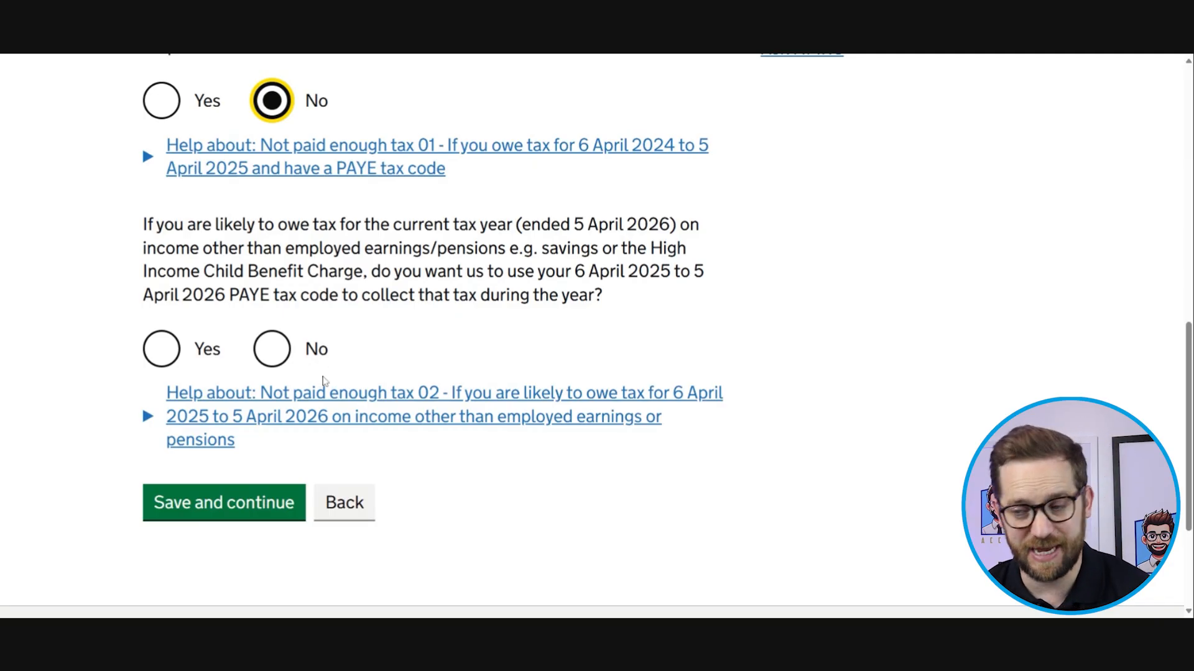
click(272, 348)
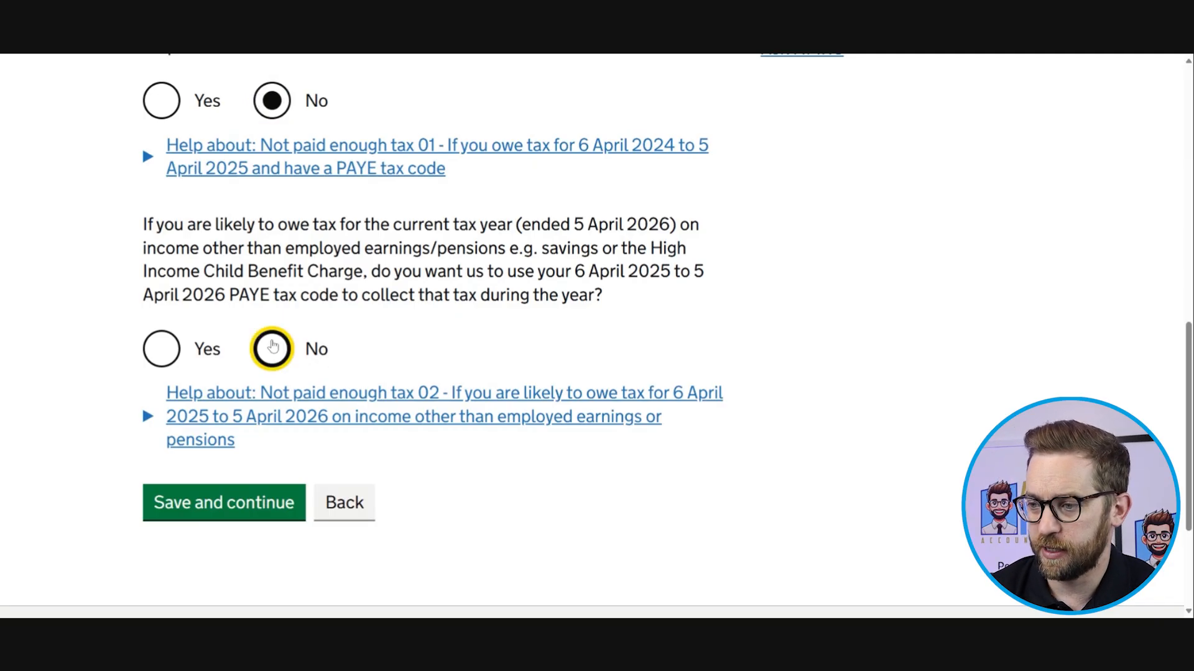
click(264, 510)
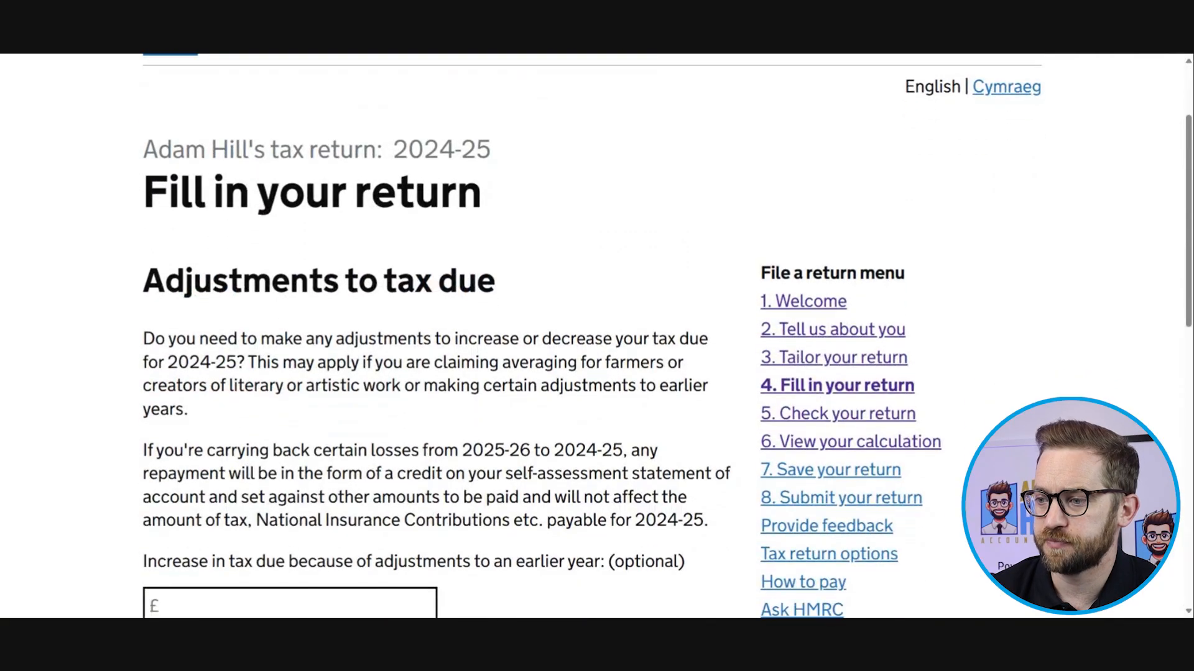
Step: Leave the tax increase, tax decrease and 2025-26 repayment adjustment fields blank, and save and continue
scroll(435, 335, down, 5)
scroll(265, 506, up, 2)
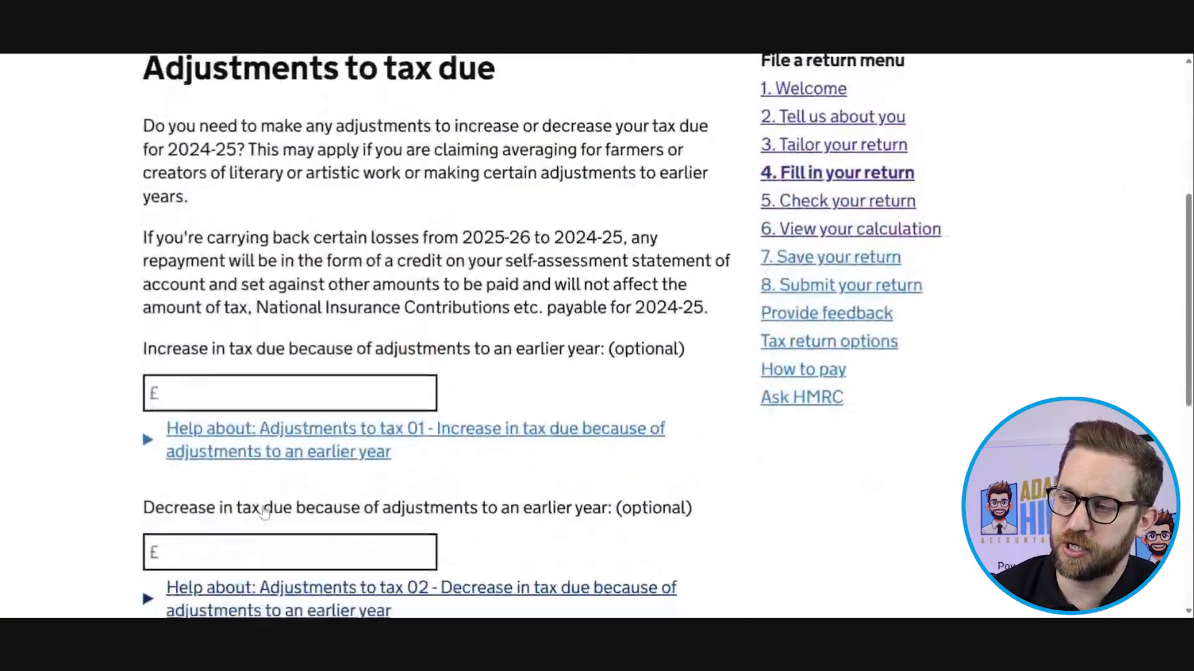
scroll(265, 507, down, 4)
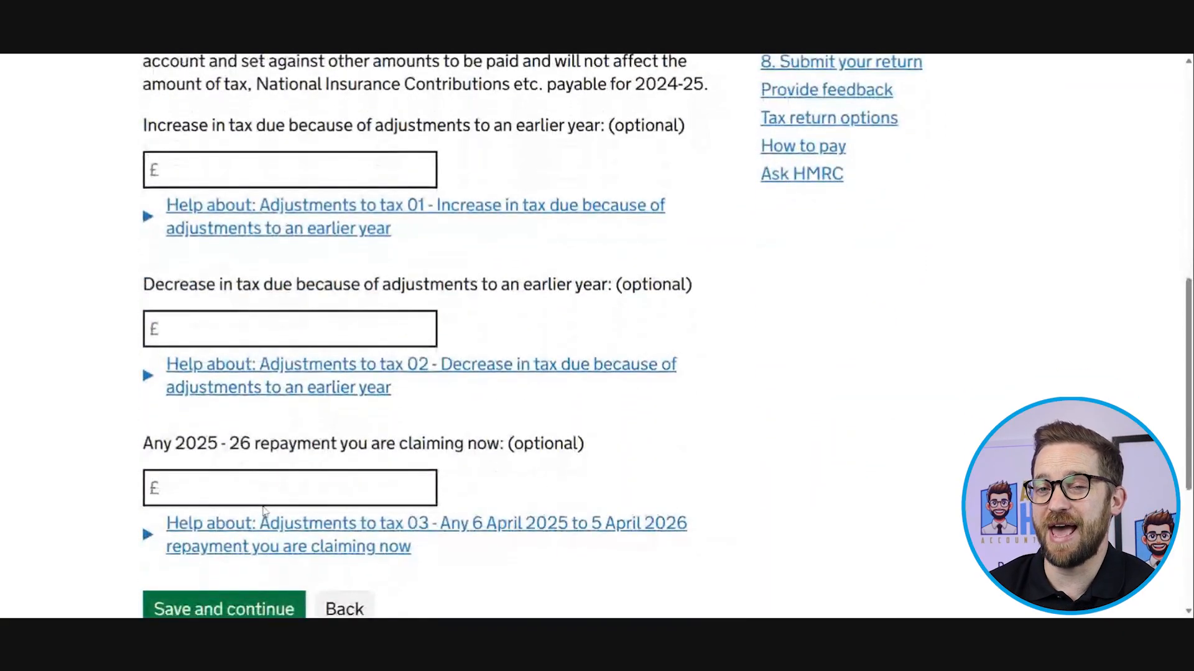
scroll(264, 510, down, 1)
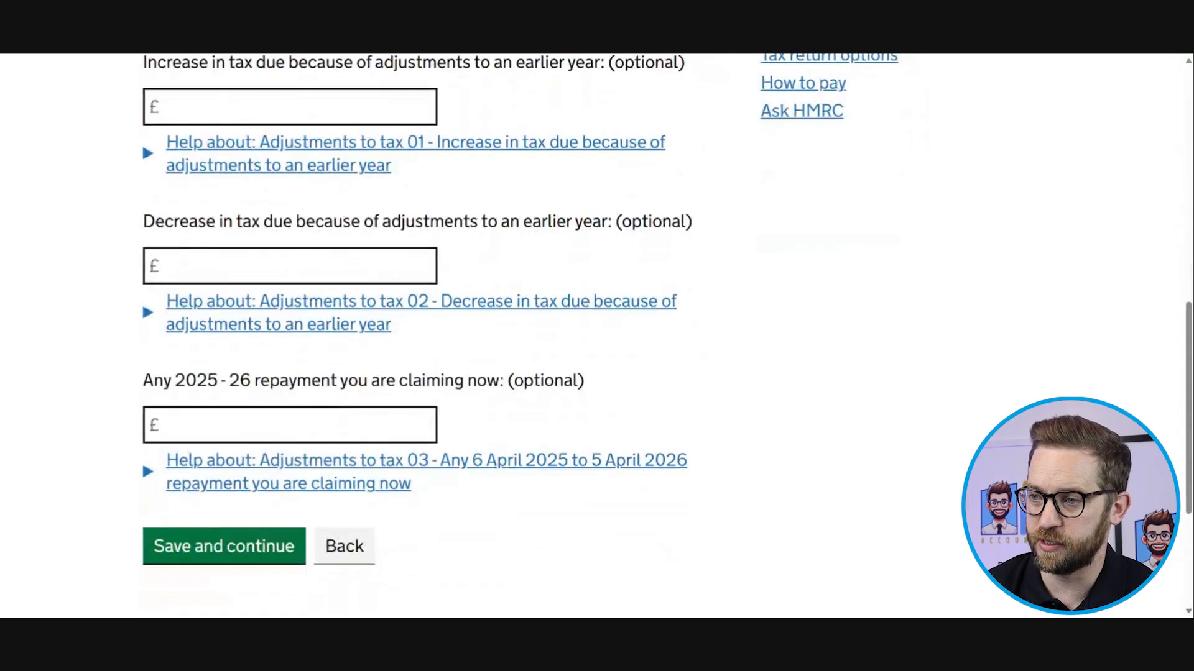
scroll(264, 510, up, 3)
scroll(264, 510, down, 3)
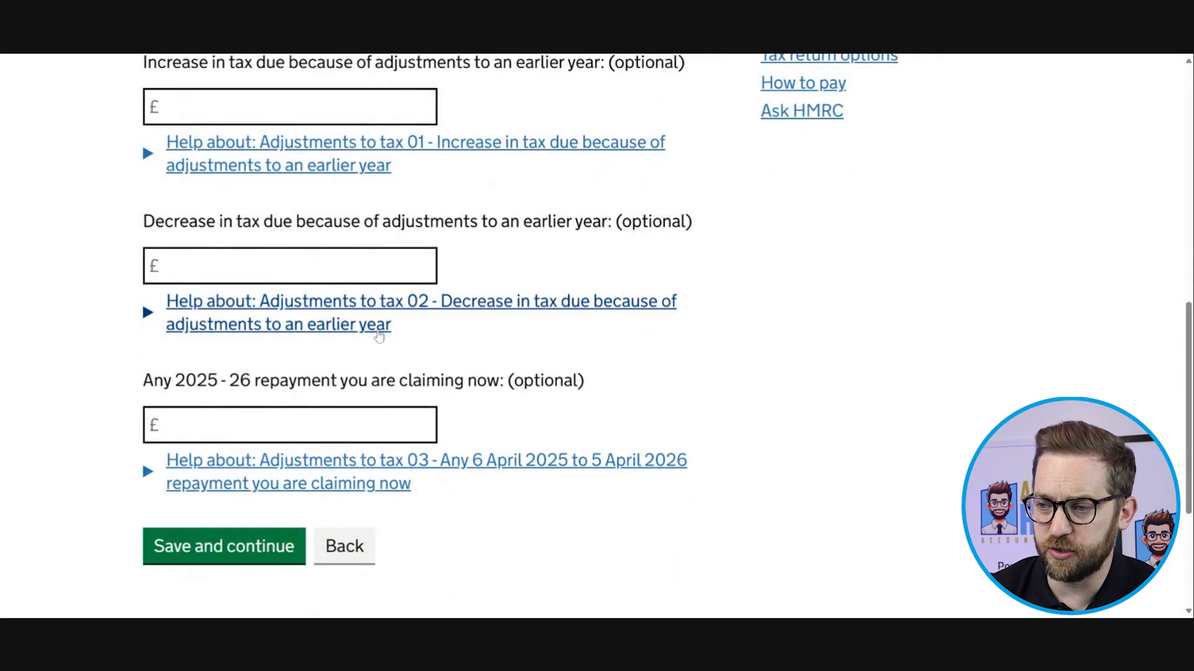
click(271, 549)
Step: Answer No to whether the return contains provisional figures, and save and continue
scroll(269, 544, down, 1)
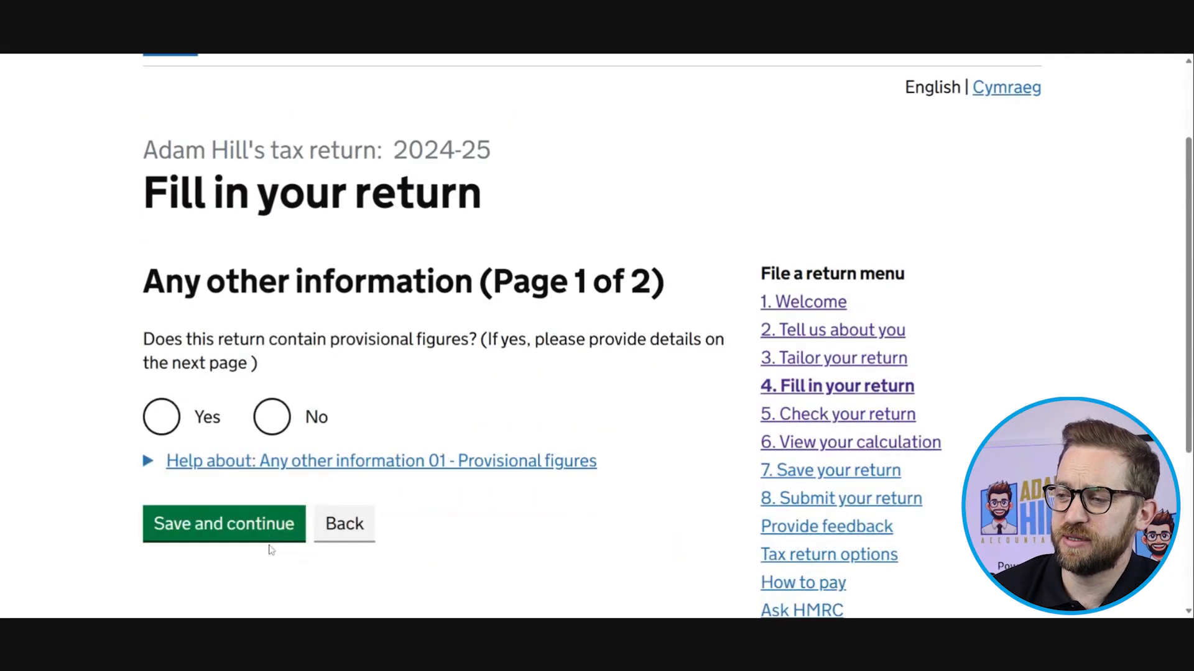
click(269, 421)
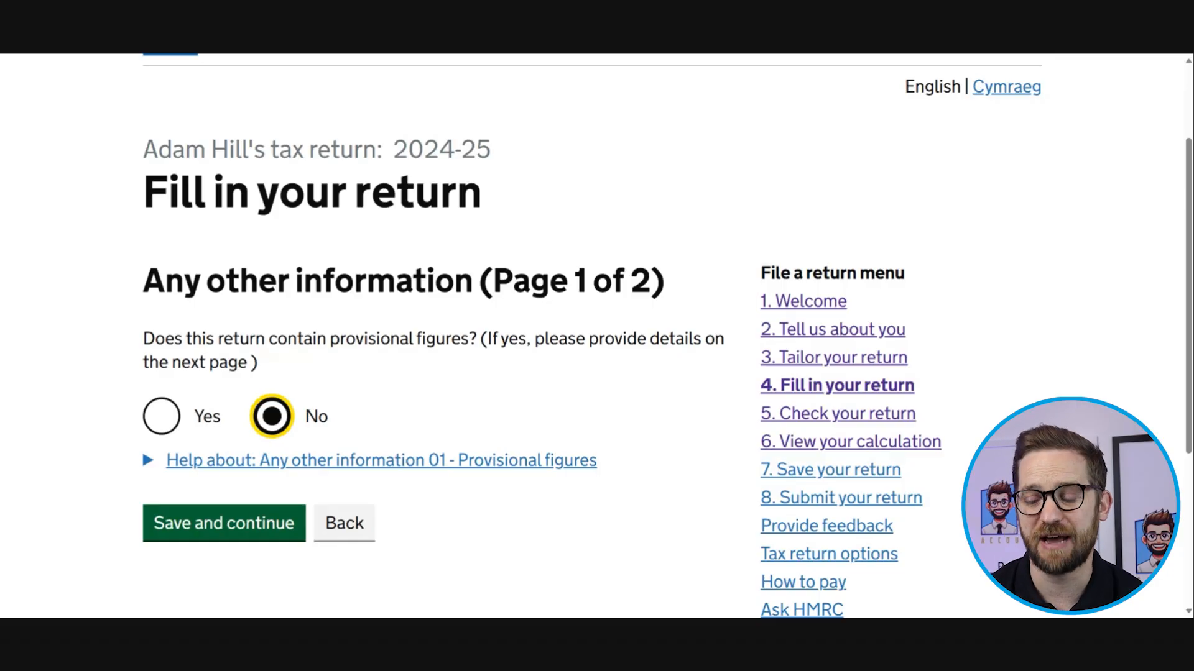
click(165, 417)
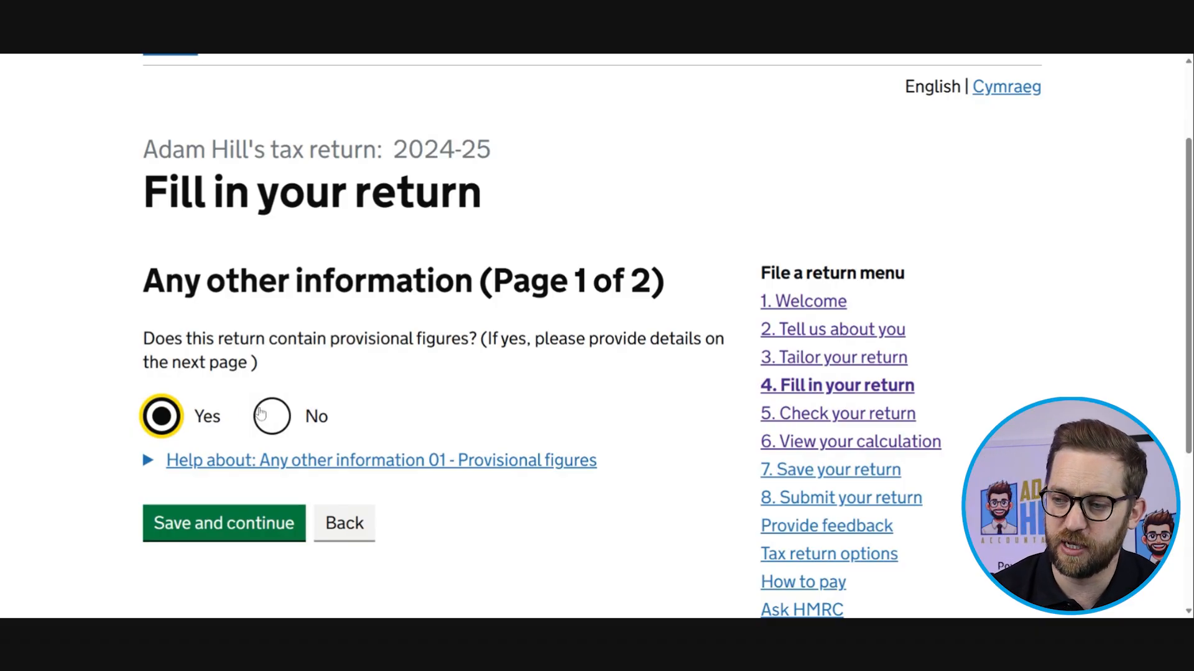
click(263, 429)
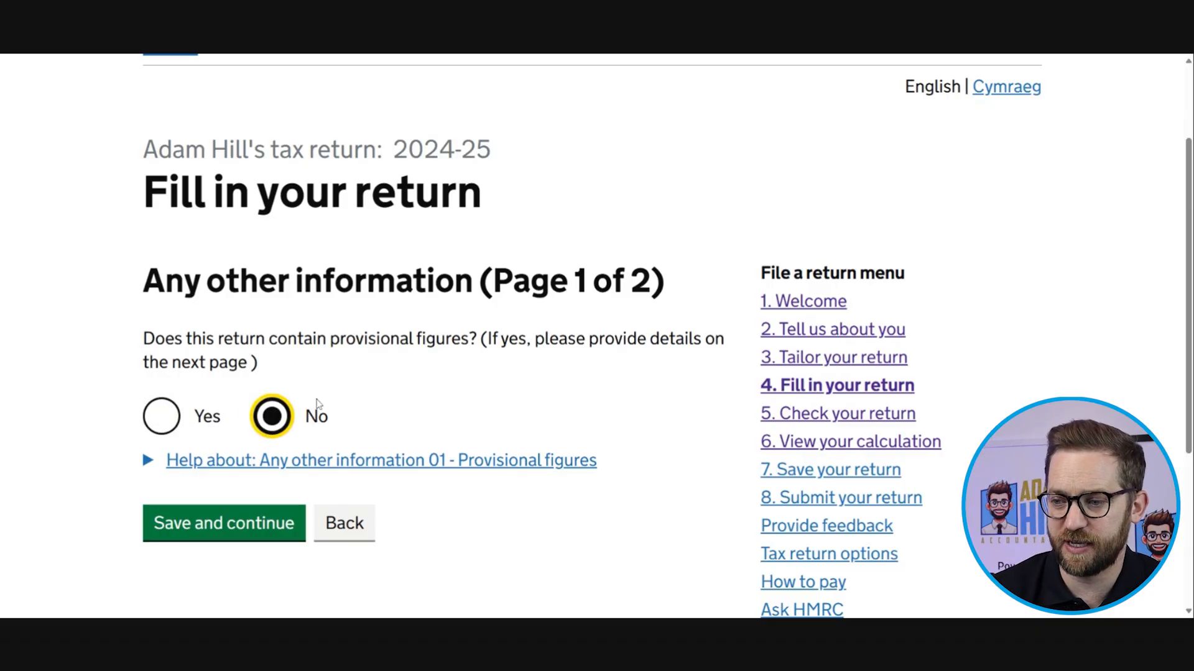
click(291, 519)
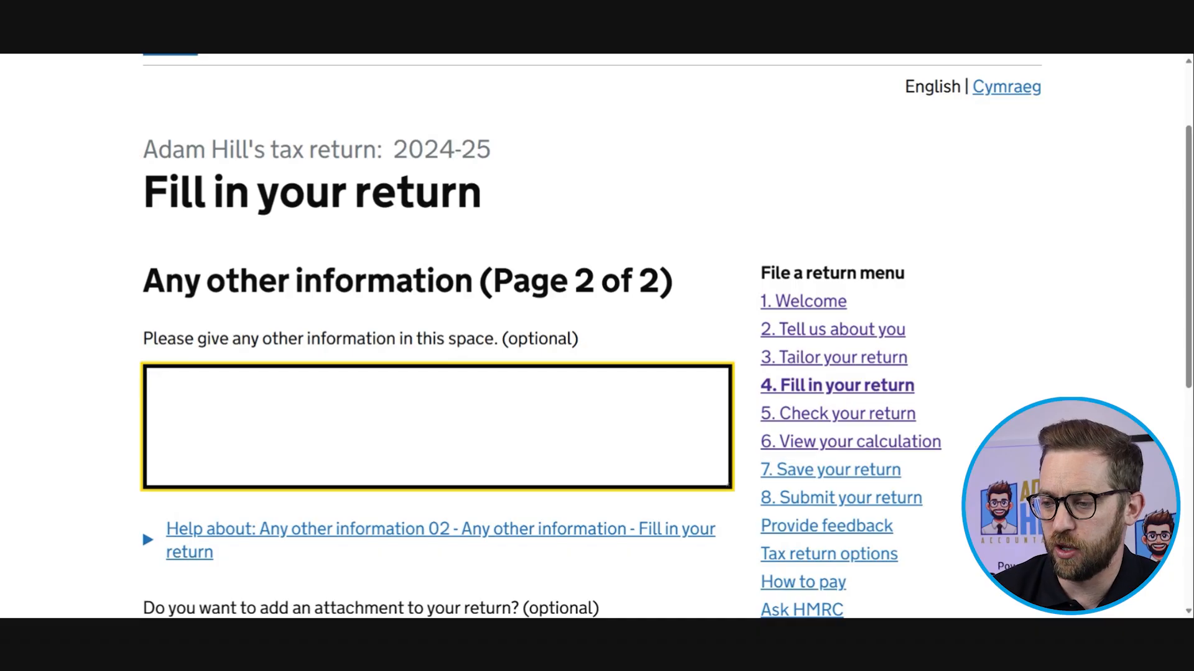
Step: Leave the other information box blank, answer No to adding an attachment, and save and continue
scroll(597, 336, down, 1)
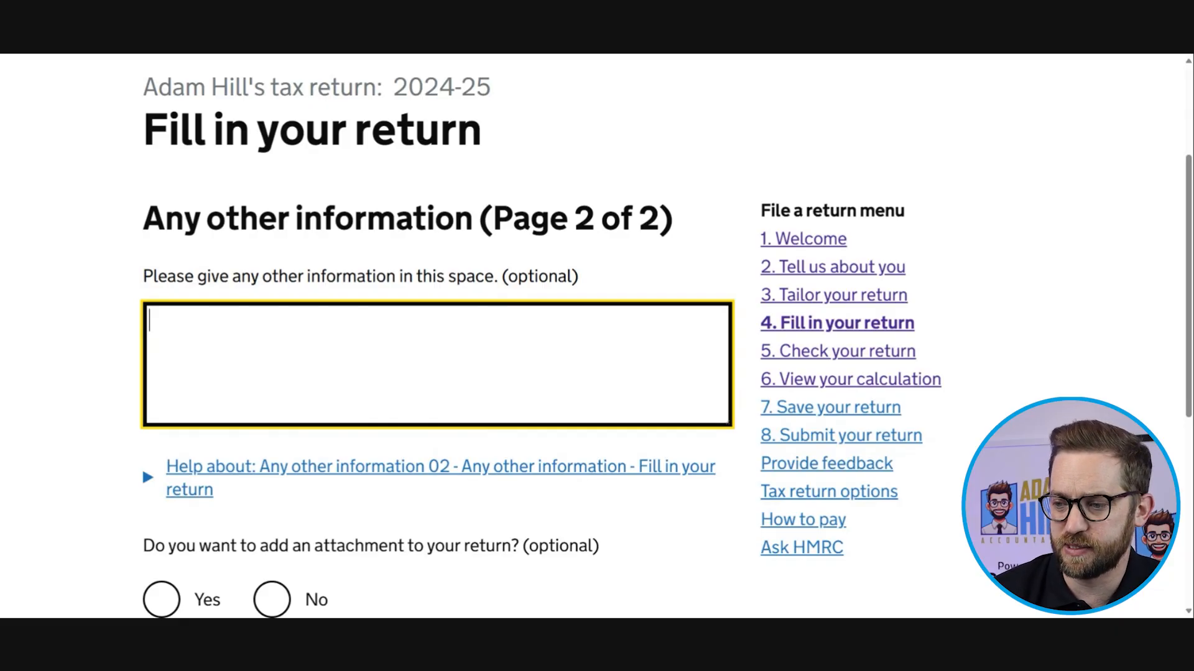
scroll(597, 336, down, 2)
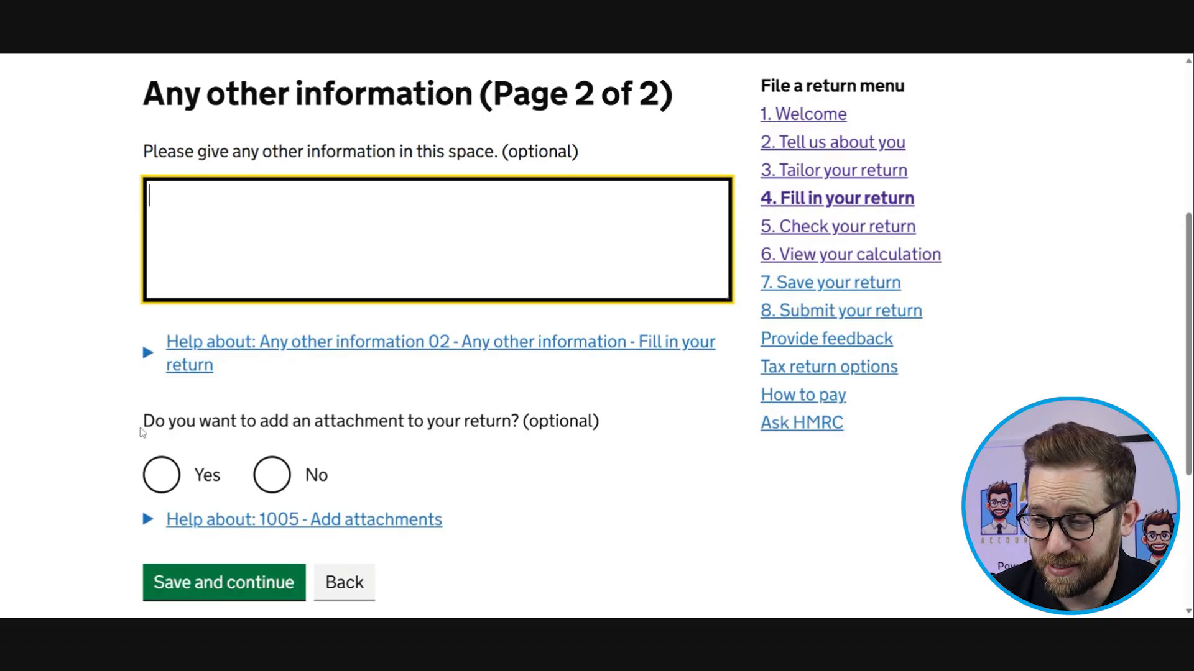
click(272, 475)
click(269, 581)
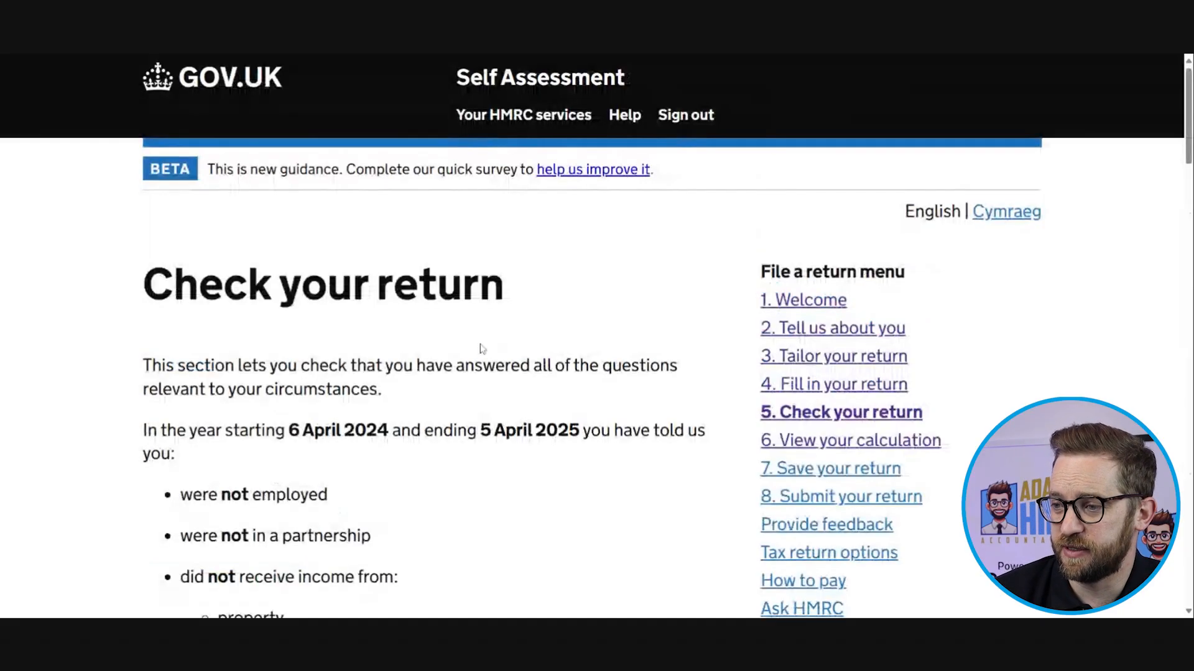
Step: Check the completion status of every section of the return and continue to the calculation
scroll(482, 348, down, 10)
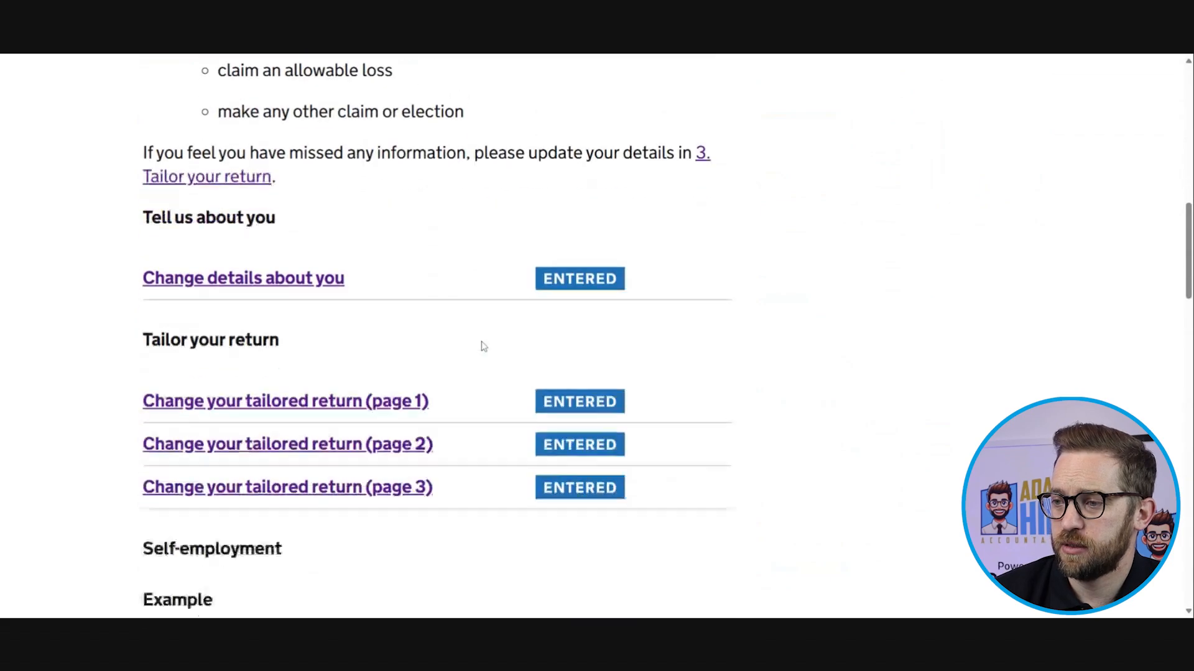
scroll(483, 347, down, 6)
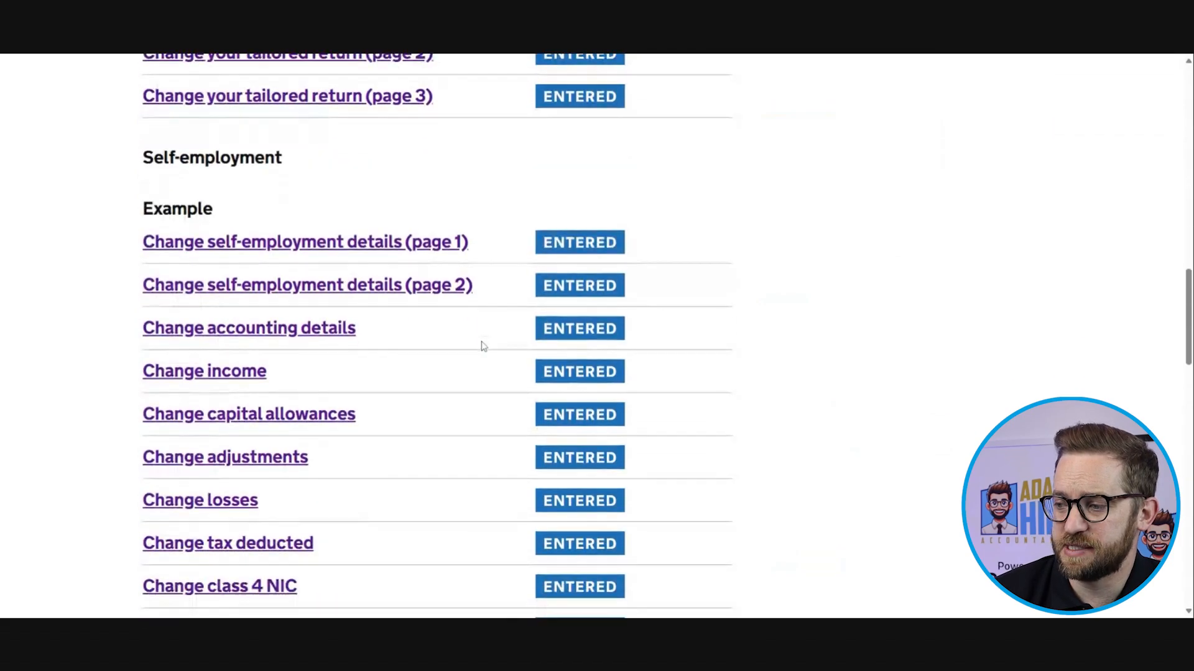
scroll(484, 346, down, 8)
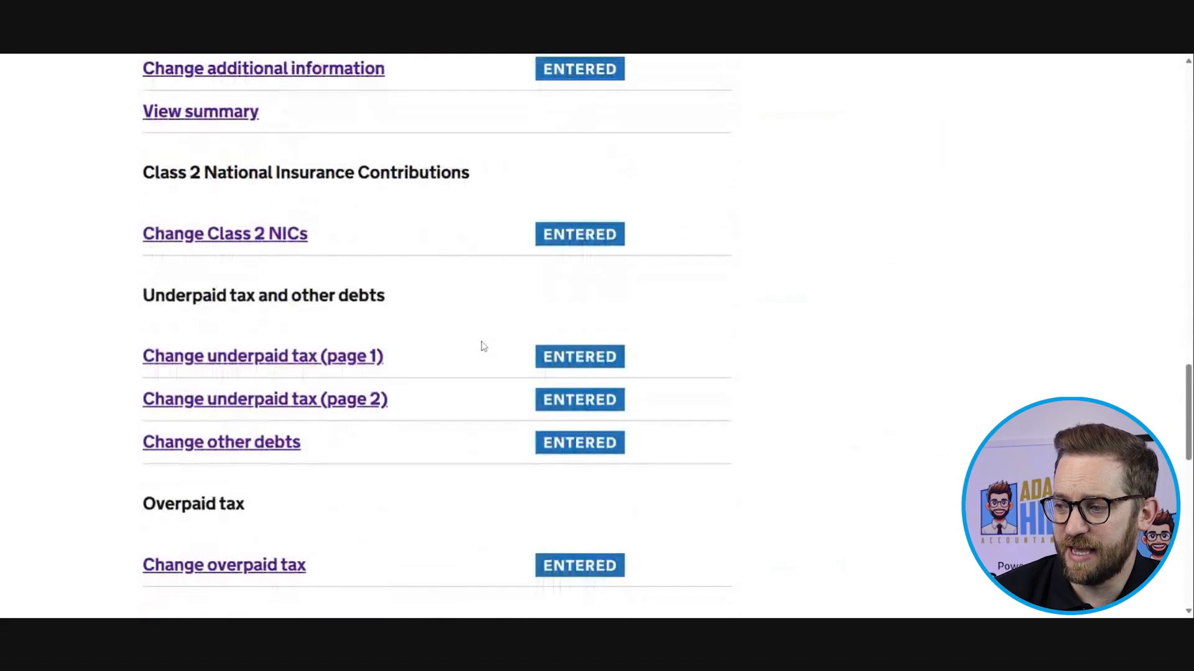
scroll(483, 346, down, 10)
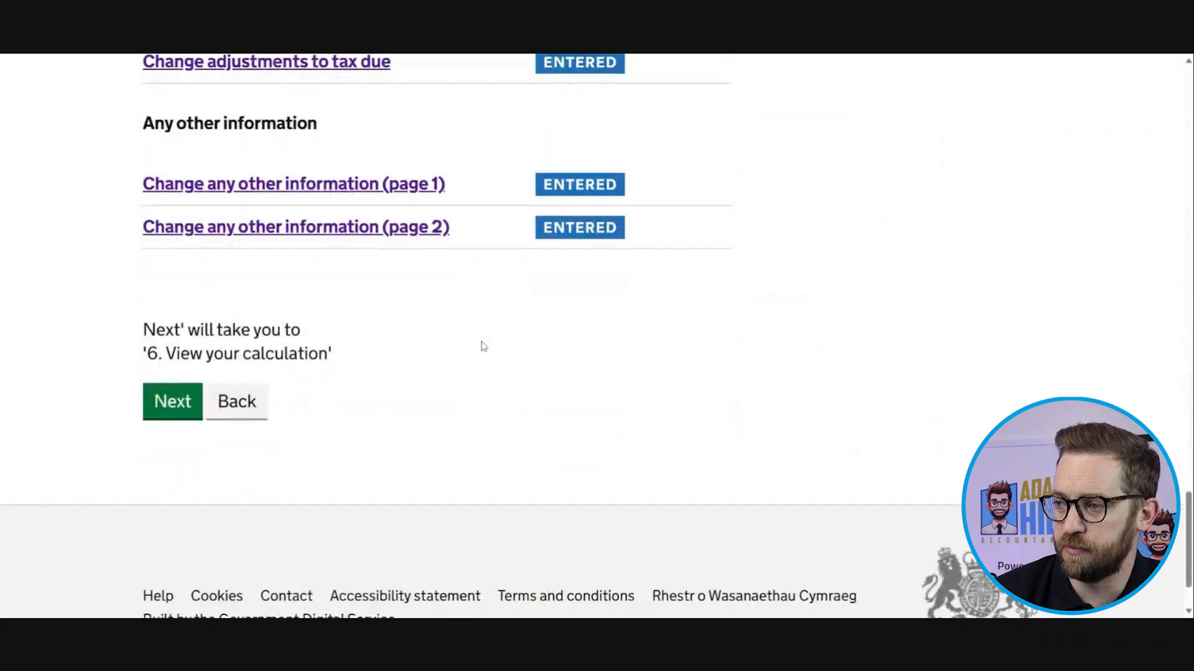
scroll(483, 346, up, 8)
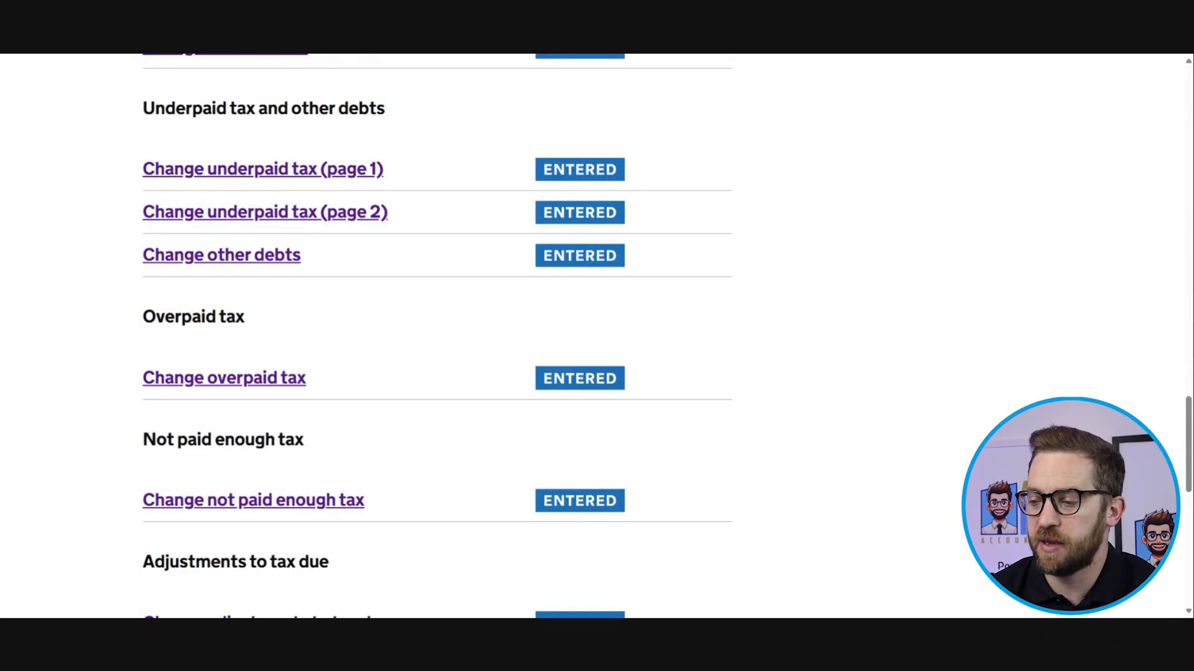
scroll(483, 346, down, 7)
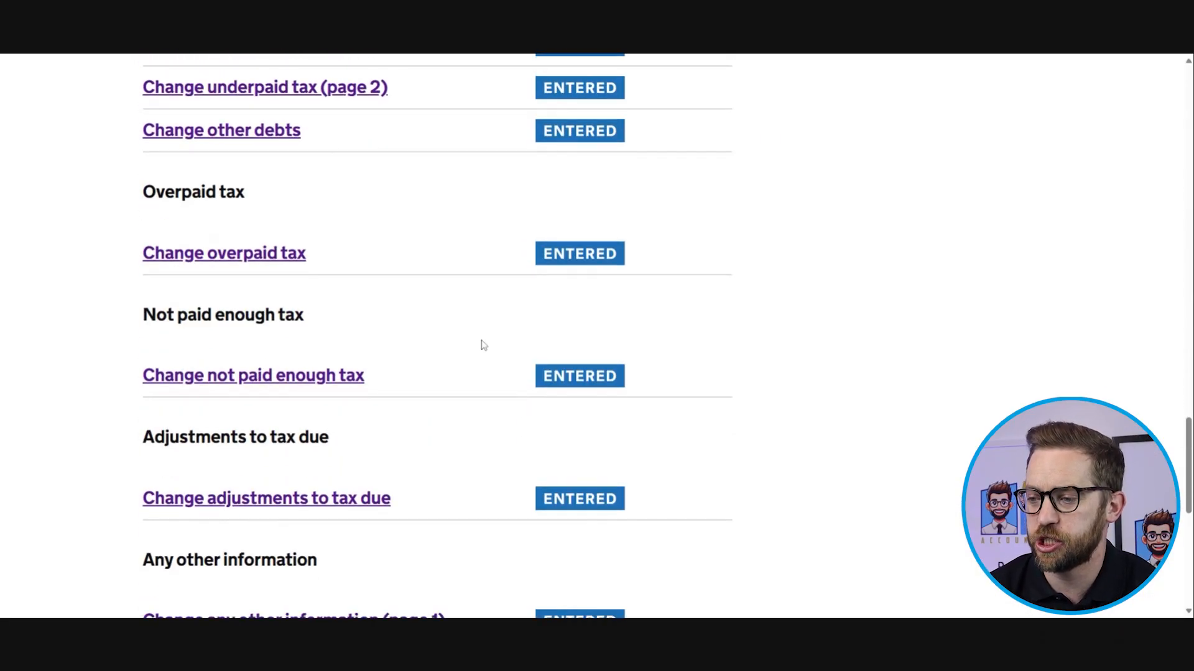
scroll(483, 346, down, 1)
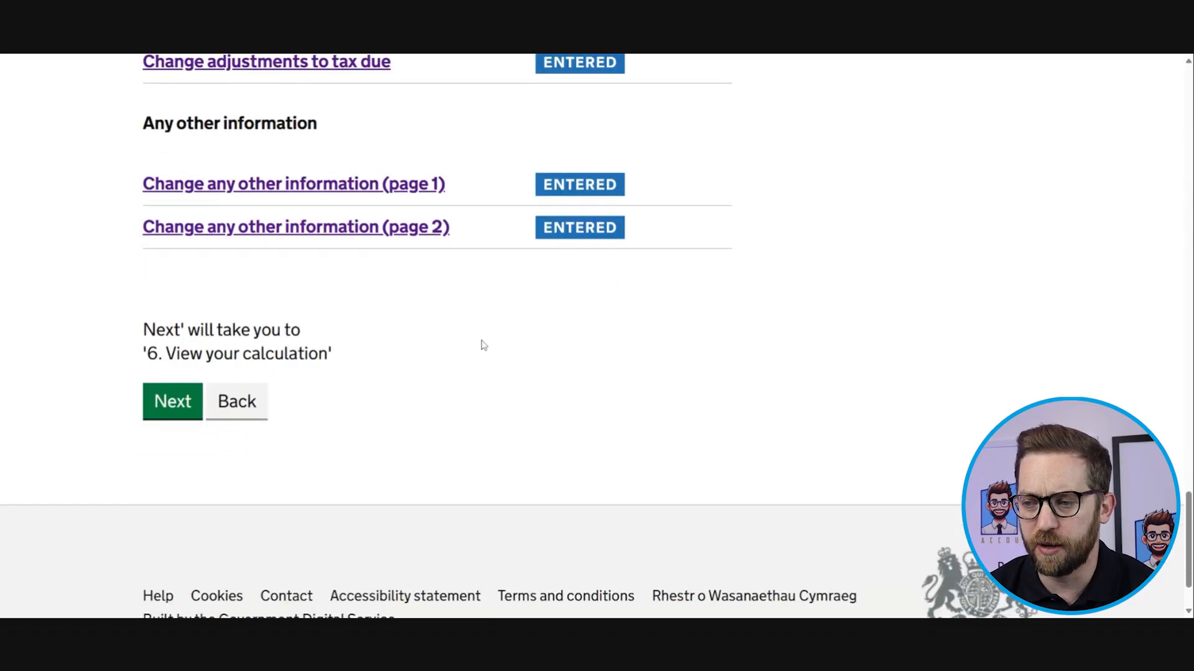
click(171, 404)
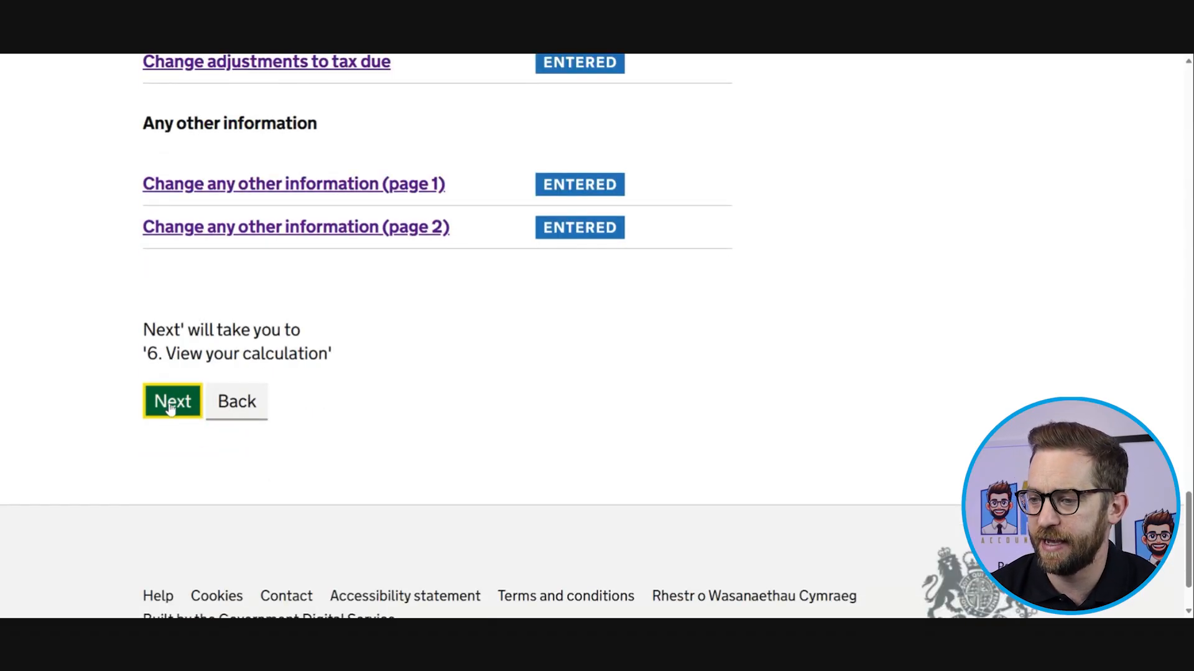
Step: Examine the total amount due for 2024-25 and the first payment on account for 2025-26 in the calculation summary
scroll(297, 298, down, 3)
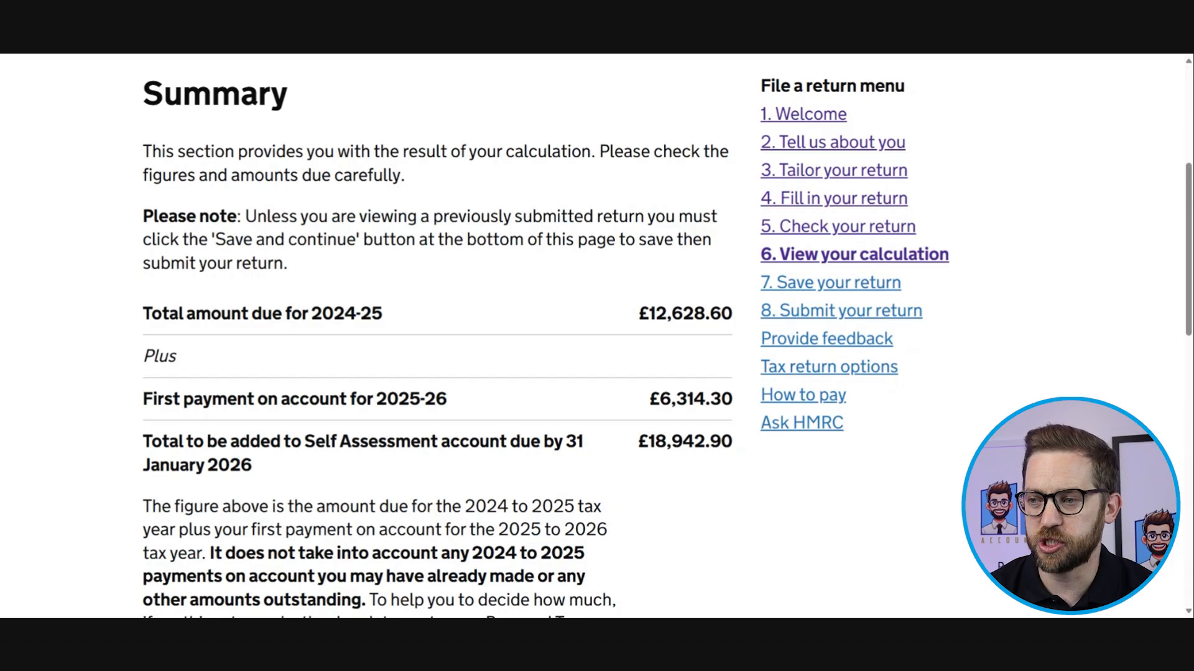
drag(151, 313, 382, 314)
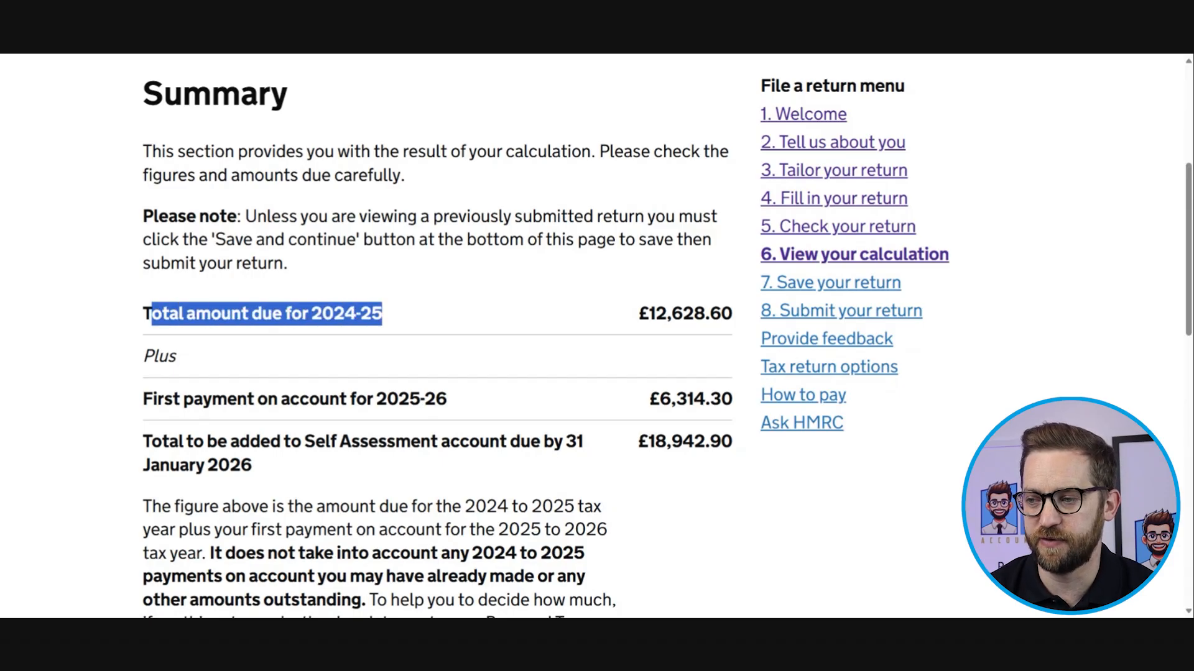
click(548, 320)
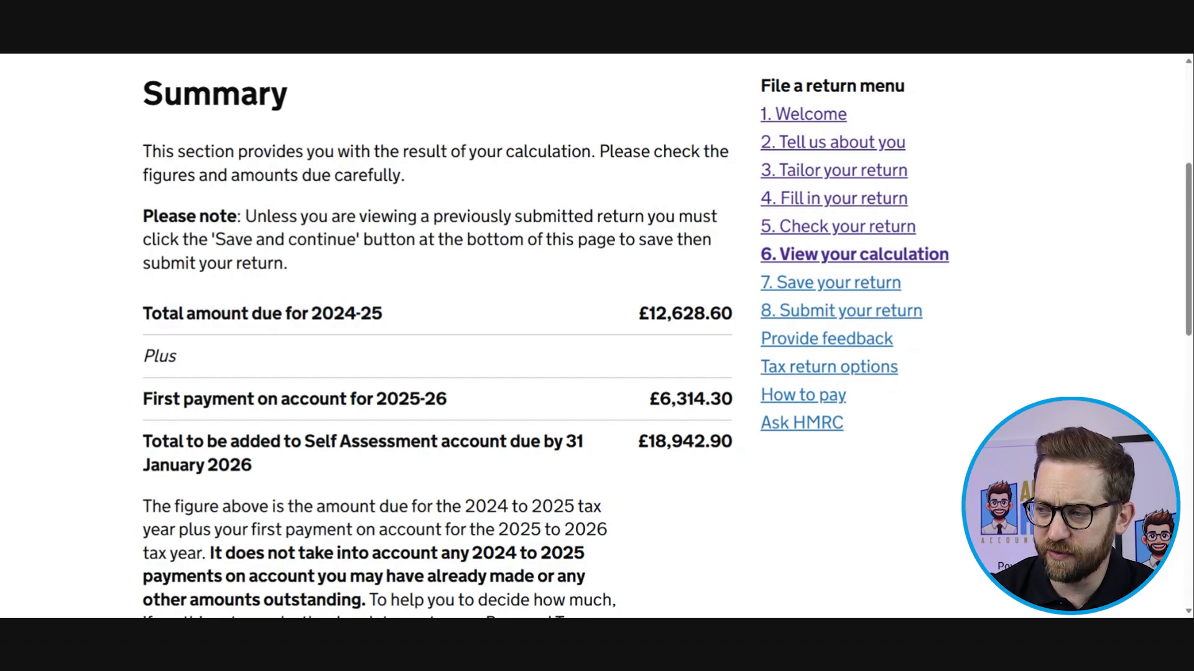
drag(639, 314, 732, 313)
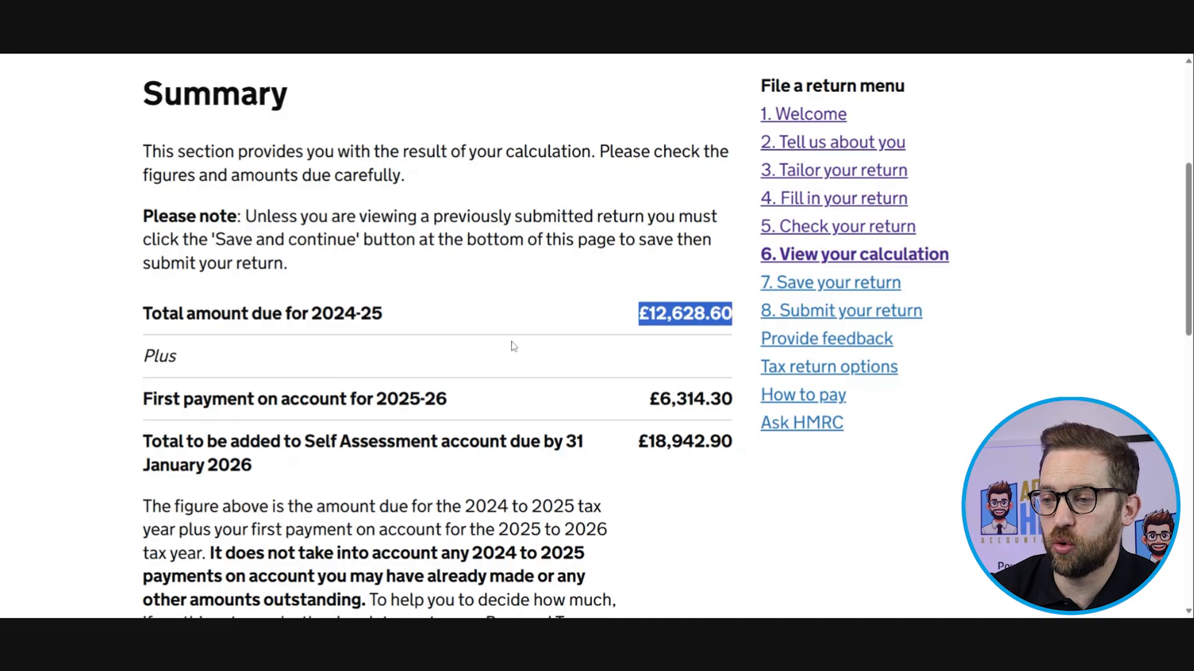
drag(142, 406, 220, 406)
click(239, 421)
drag(142, 398, 452, 412)
drag(659, 401, 735, 402)
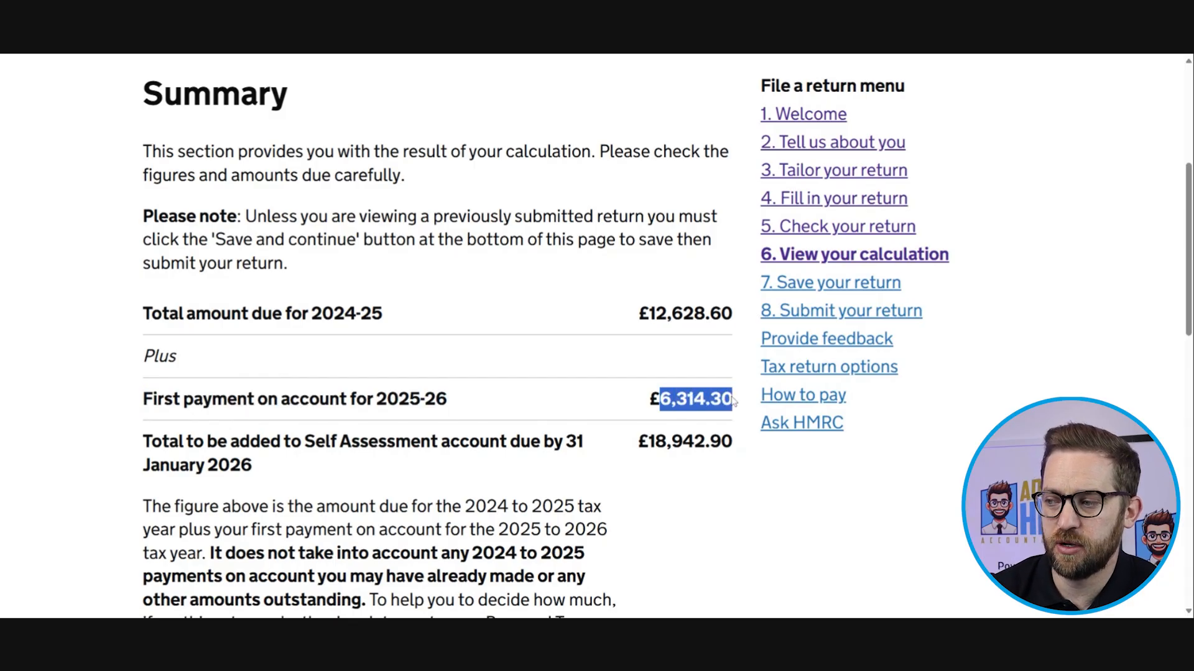
click(734, 402)
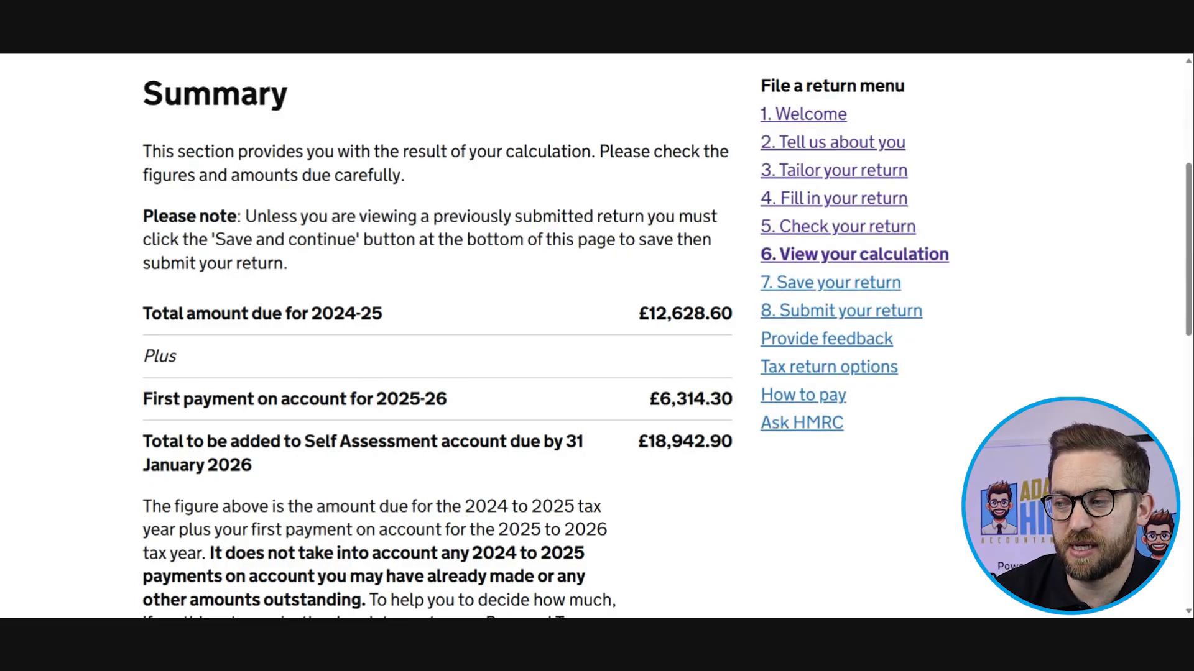
Step: Compare the 2024-25 amount due with the total to be added to the Self Assessment account by 31 January 2026
drag(638, 314, 735, 317)
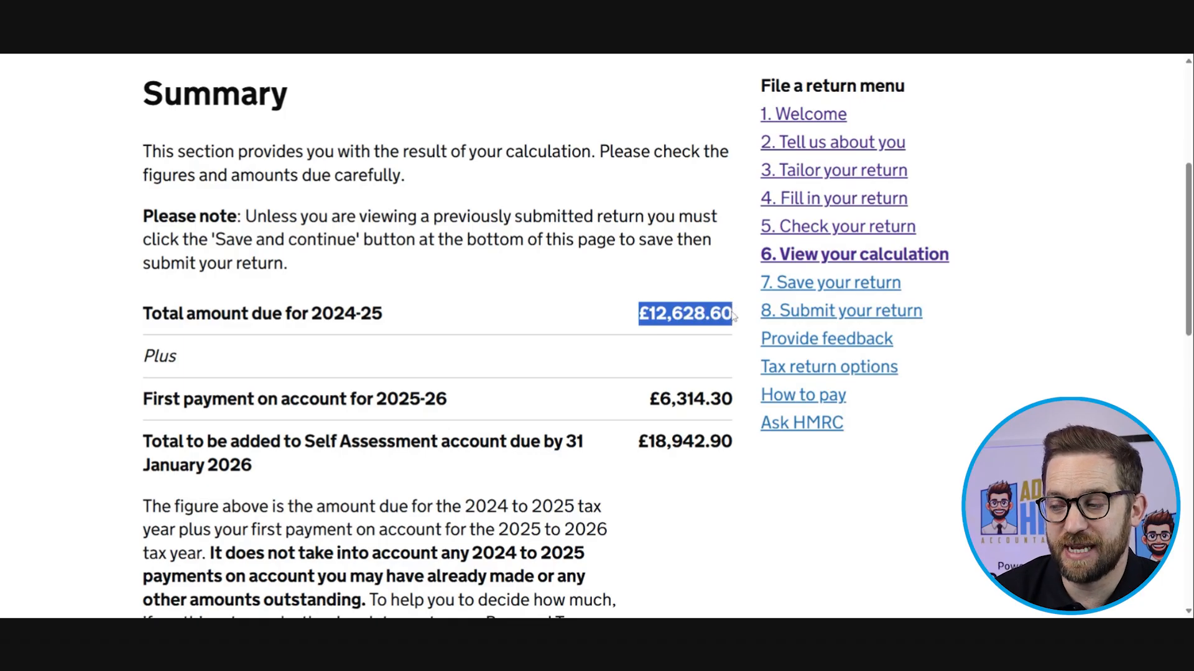
click(628, 407)
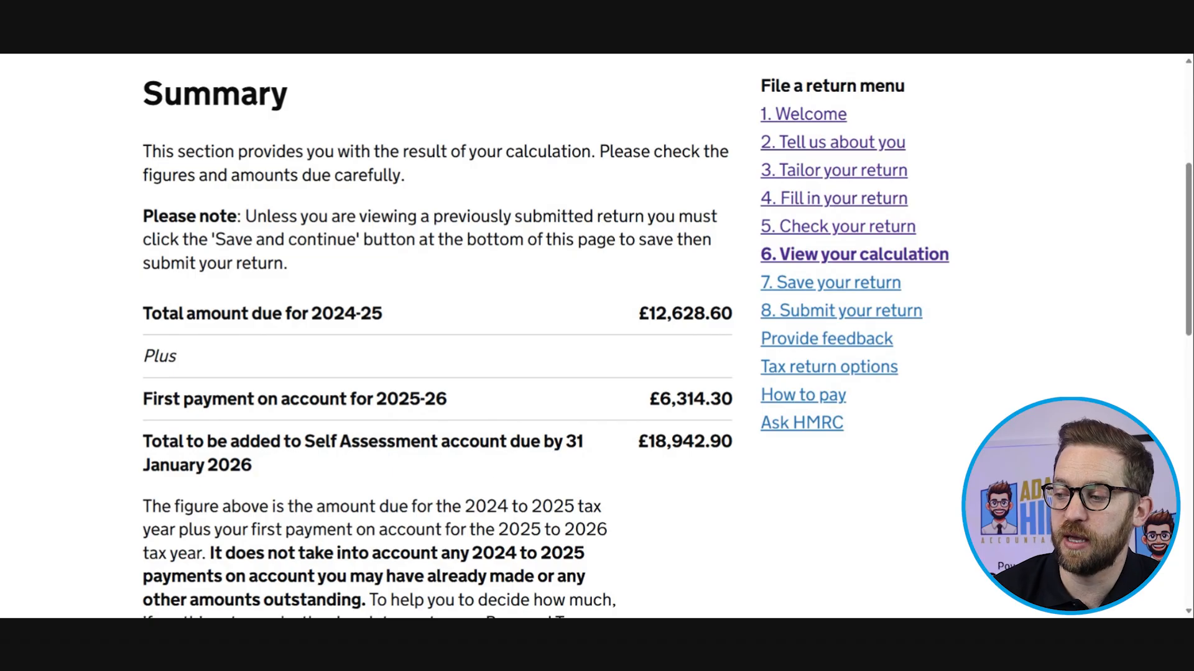
drag(649, 443, 735, 447)
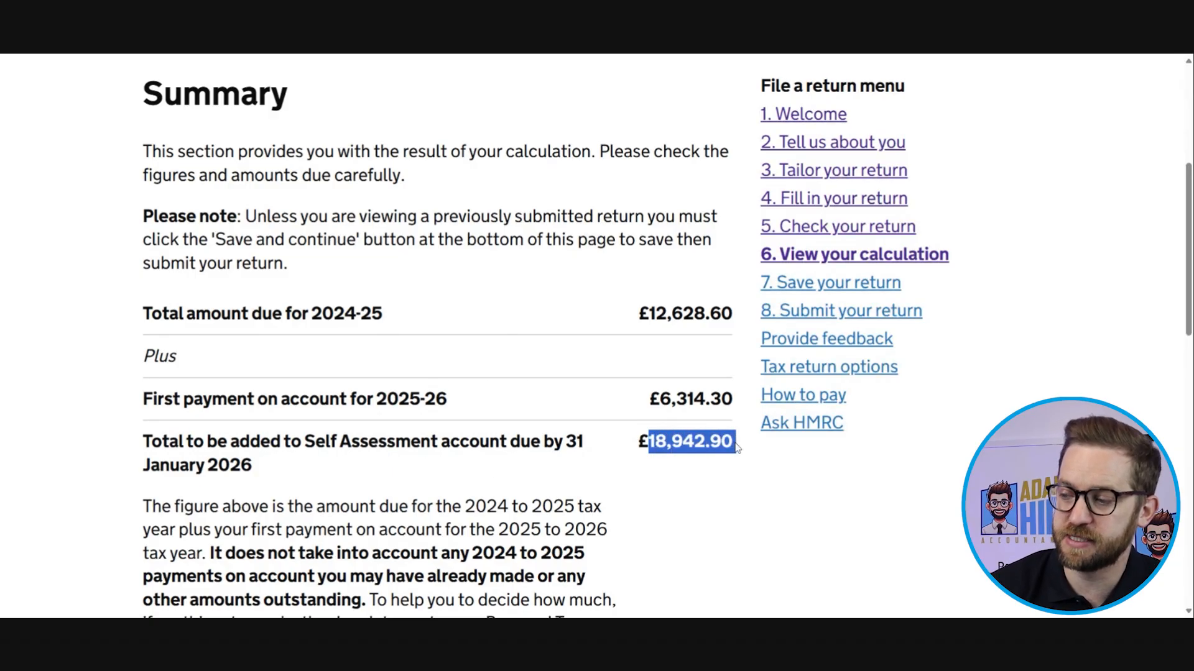
click(682, 493)
Step: Examine the second payment on account due by 31 July 2026 against the first one, along with the payment notes
scroll(682, 493, down, 7)
scroll(682, 493, up, 4)
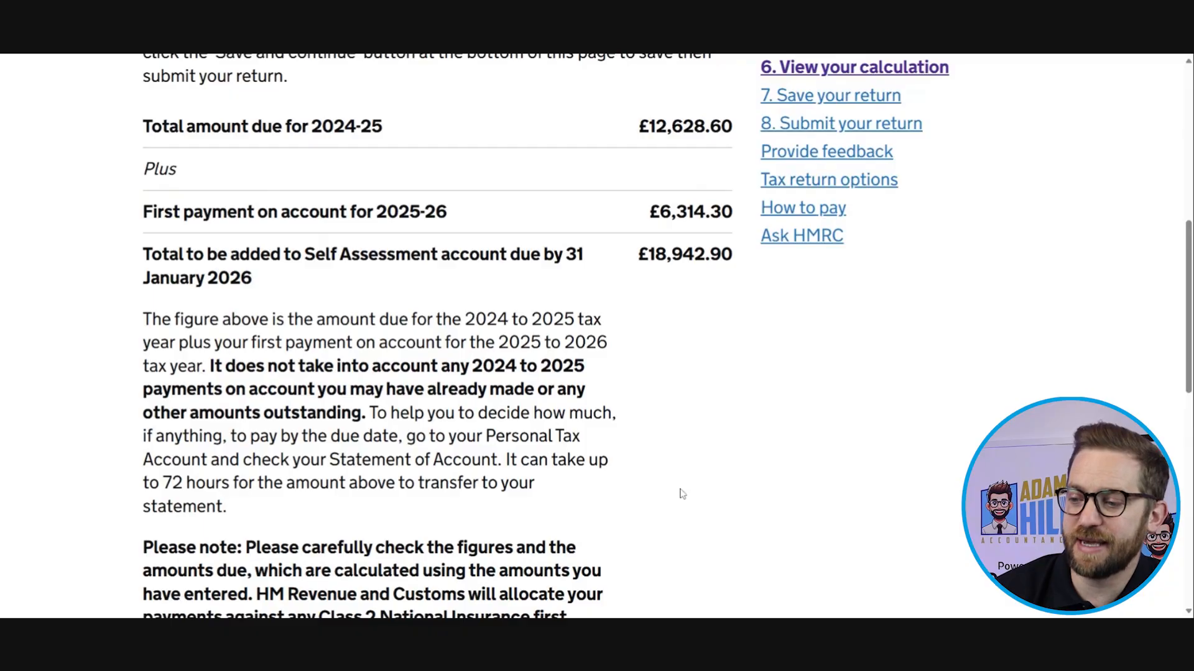
scroll(682, 493, down, 6)
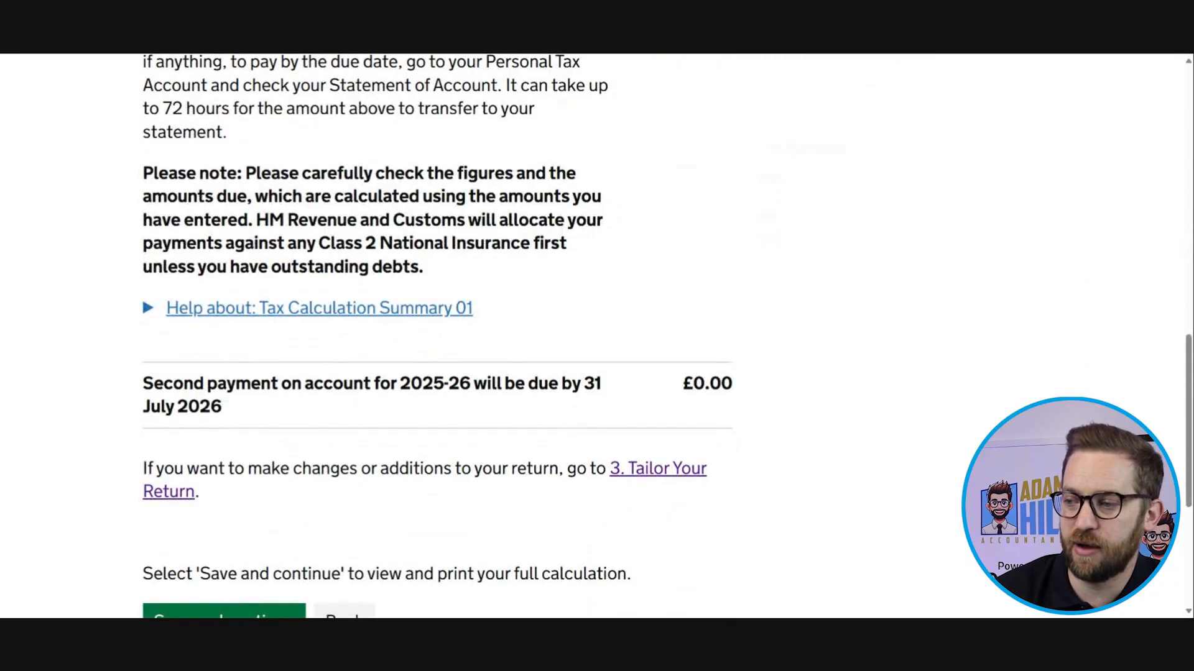
drag(144, 382, 435, 404)
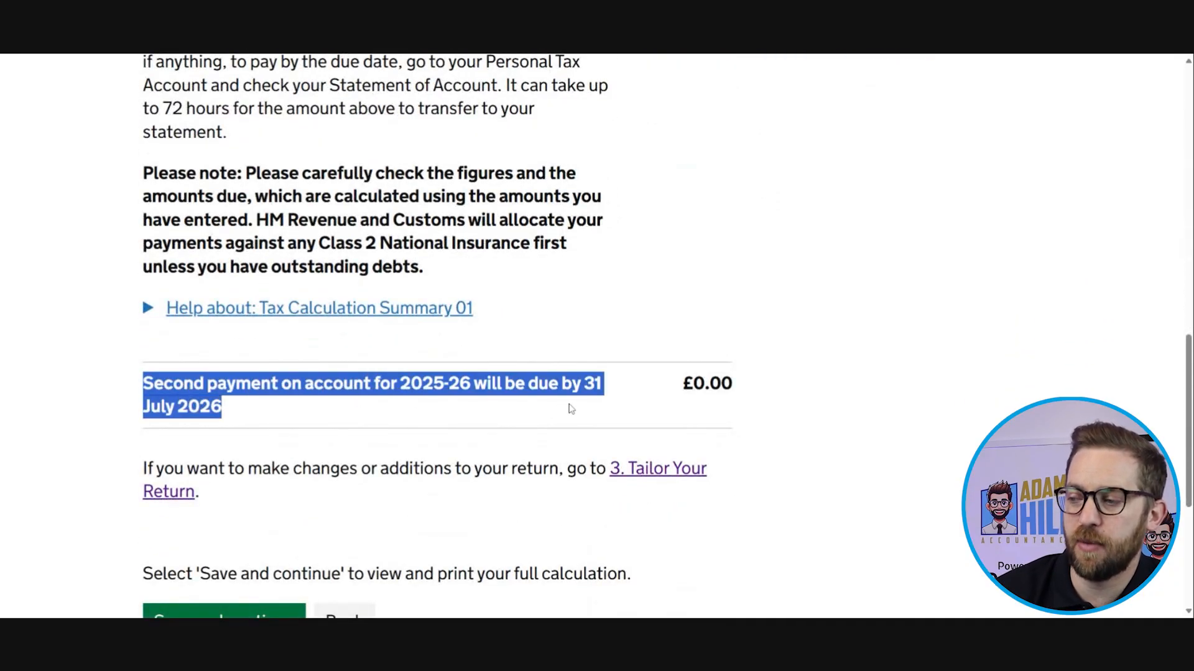
double_click(712, 384)
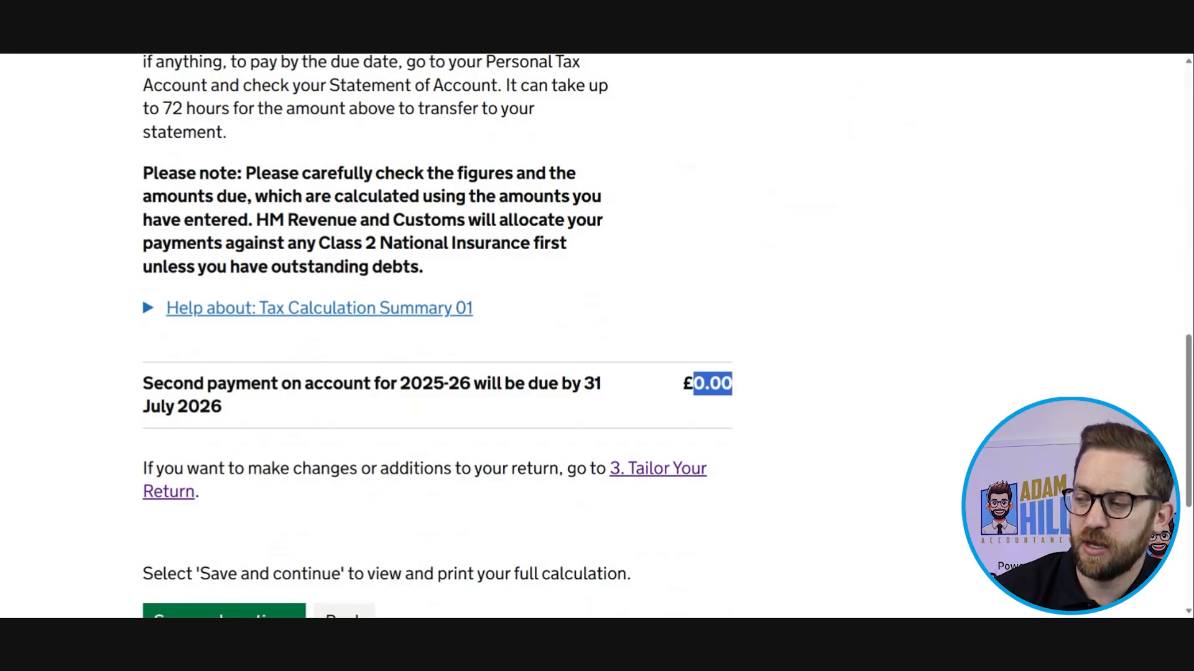
scroll(436, 336, up, 8)
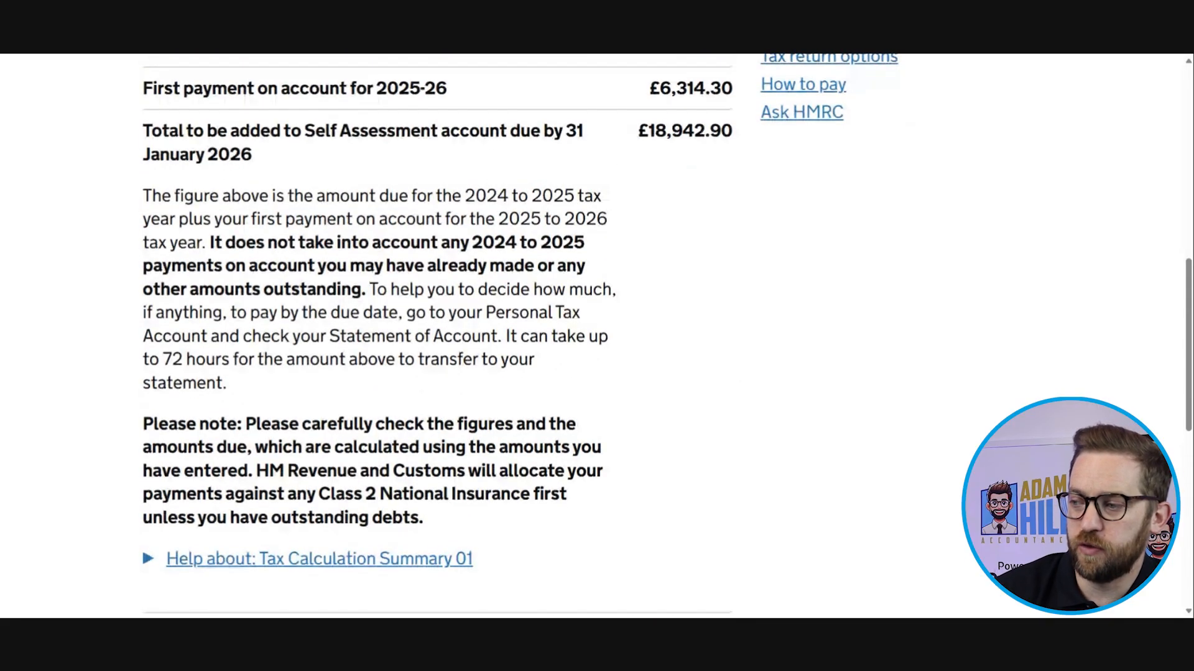
drag(659, 336, 732, 337)
scroll(435, 335, down, 8)
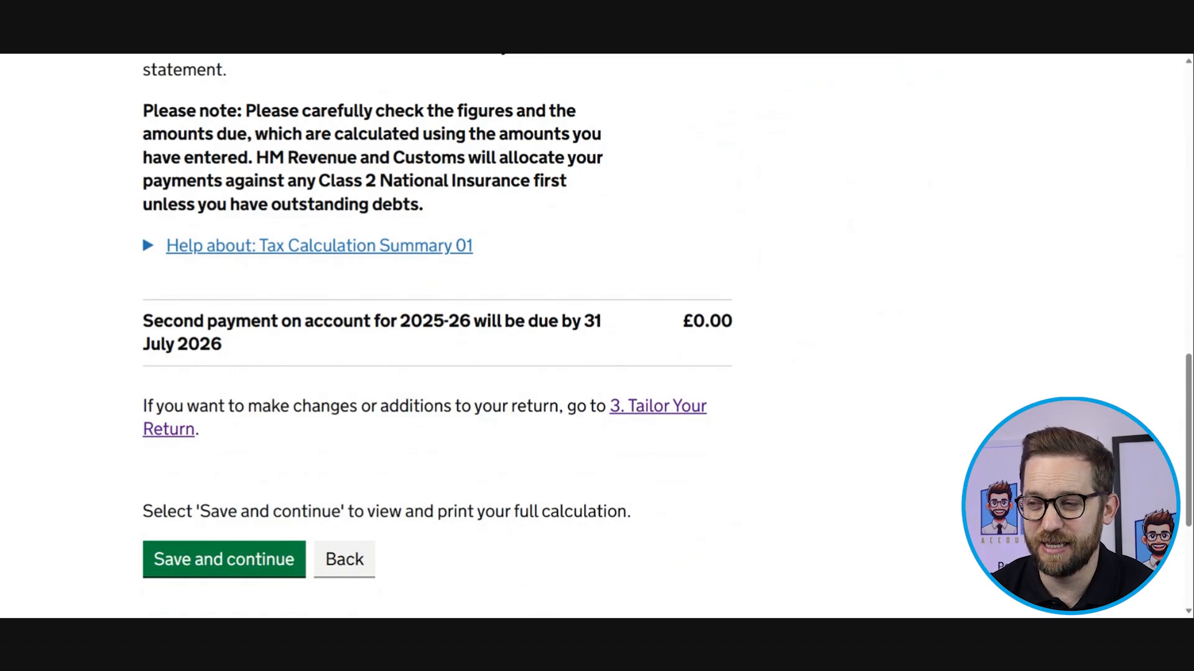
scroll(591, 439, up, 3)
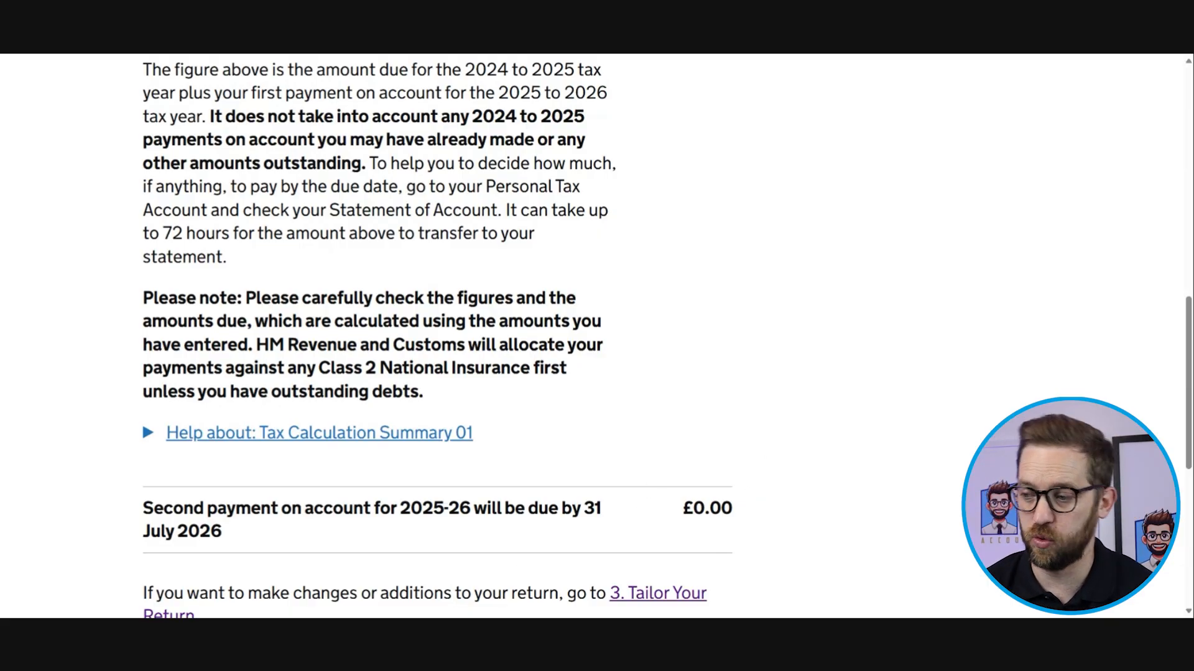
scroll(373, 435, down, 4)
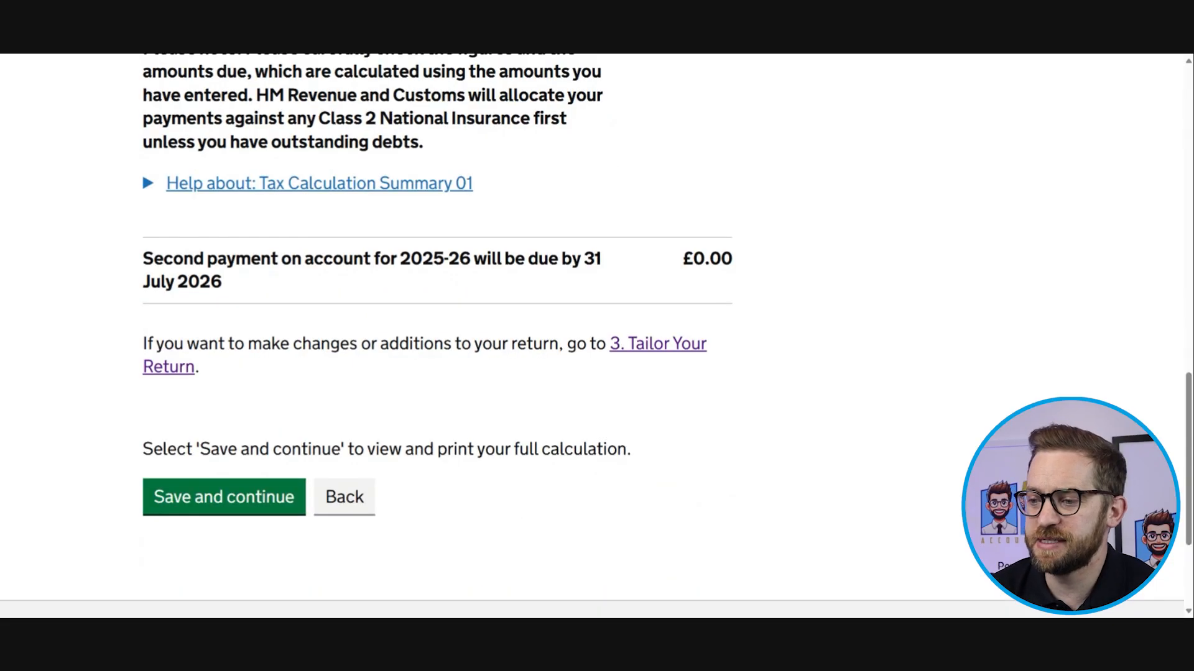
Step: Continue to the full tax calculation and examine the self-employment profit, Personal Allowance and total income on which tax is due
click(253, 490)
scroll(364, 514, down, 3)
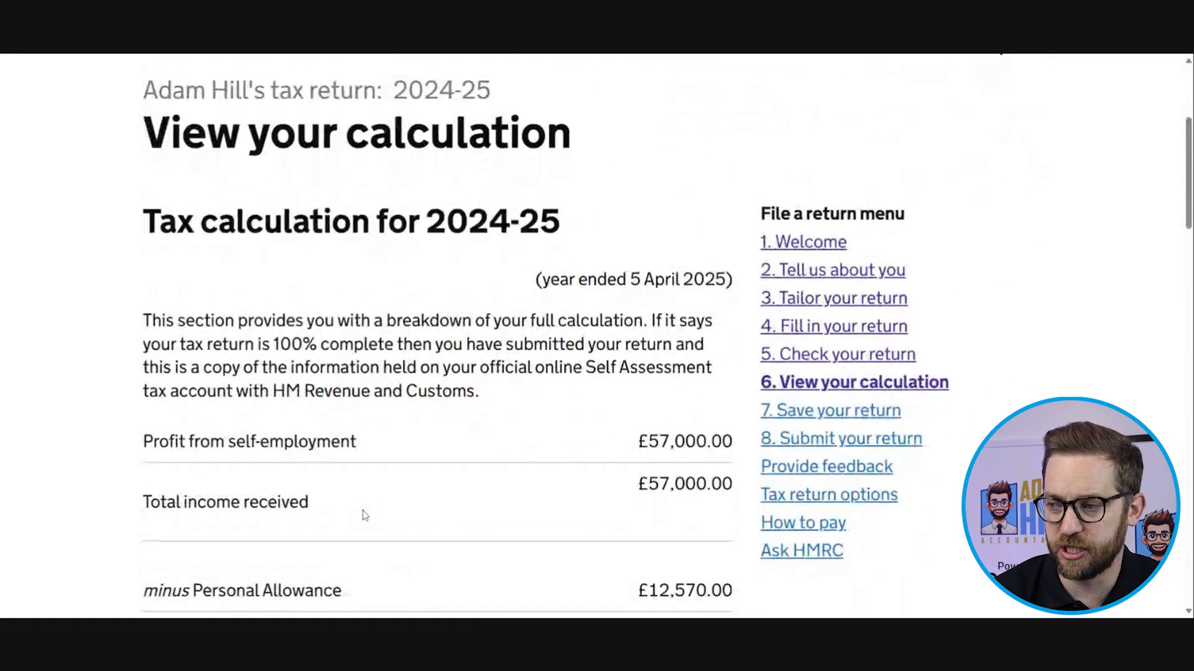
scroll(363, 515, down, 4)
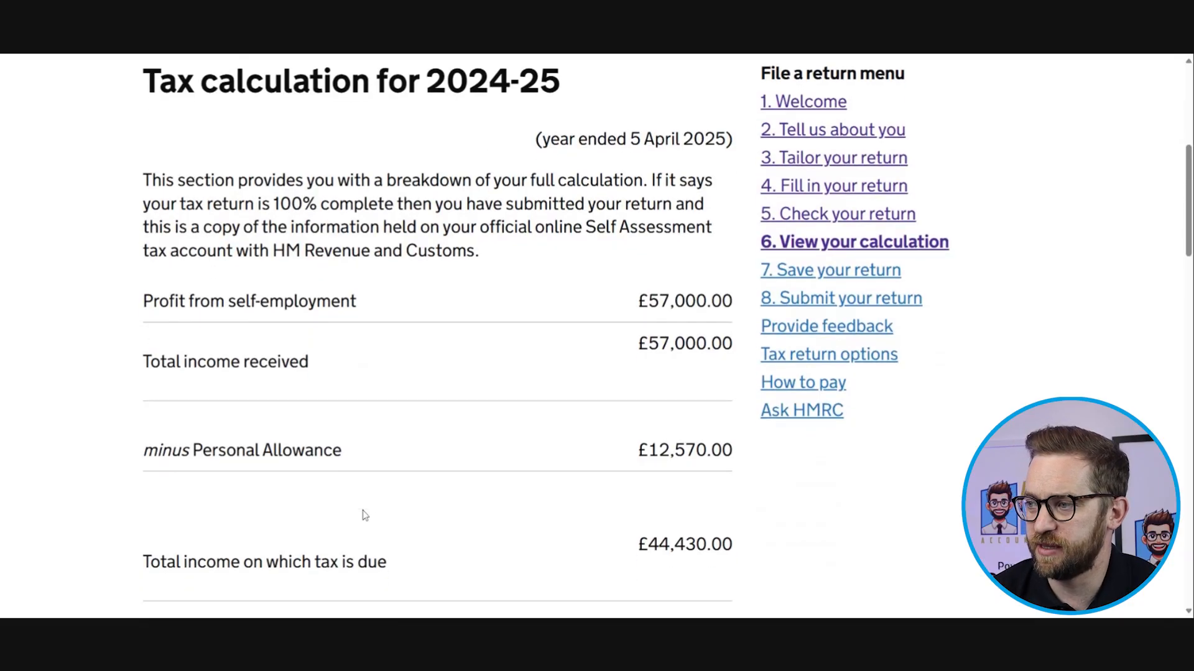
drag(639, 191, 736, 194)
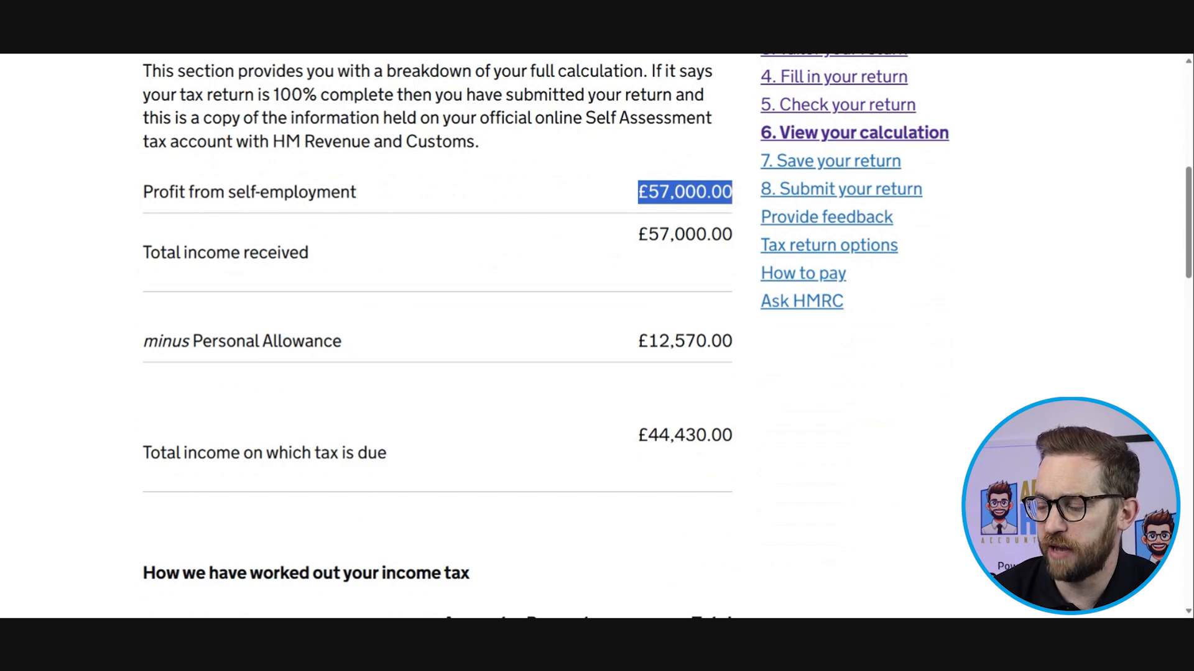
drag(649, 340, 732, 341)
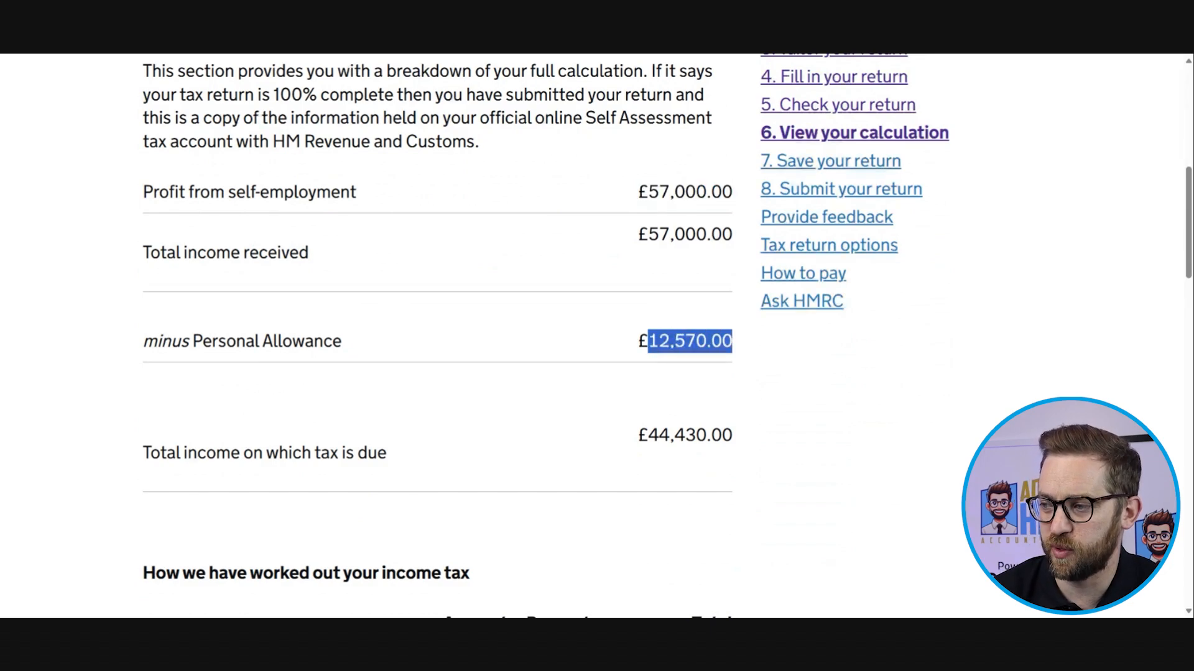
click(734, 342)
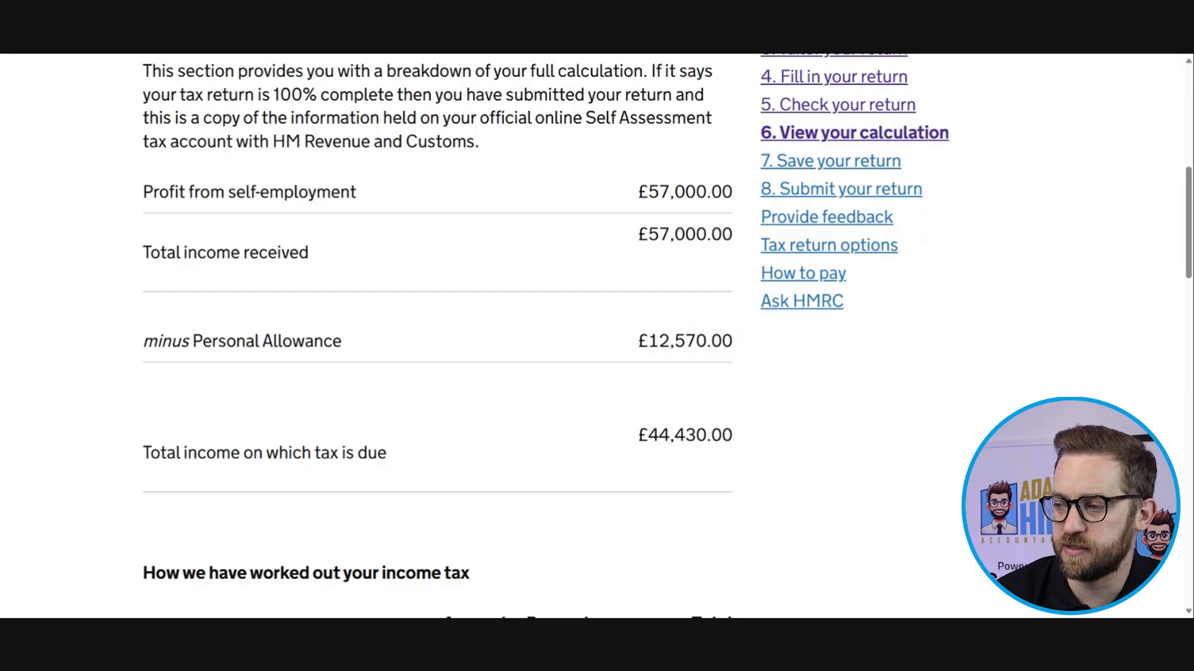
drag(649, 434, 732, 436)
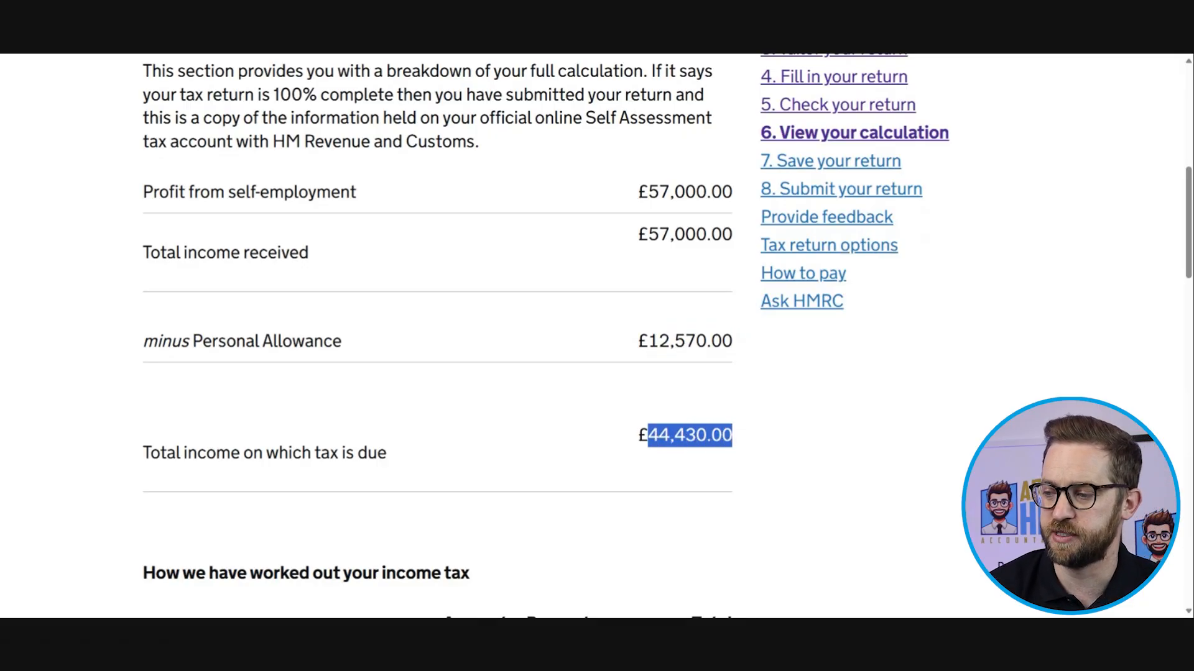
click(731, 439)
Step: Examine the basic and higher rate income tax breakdown and the Class 4 National Insurance percentages
scroll(715, 441, down, 7)
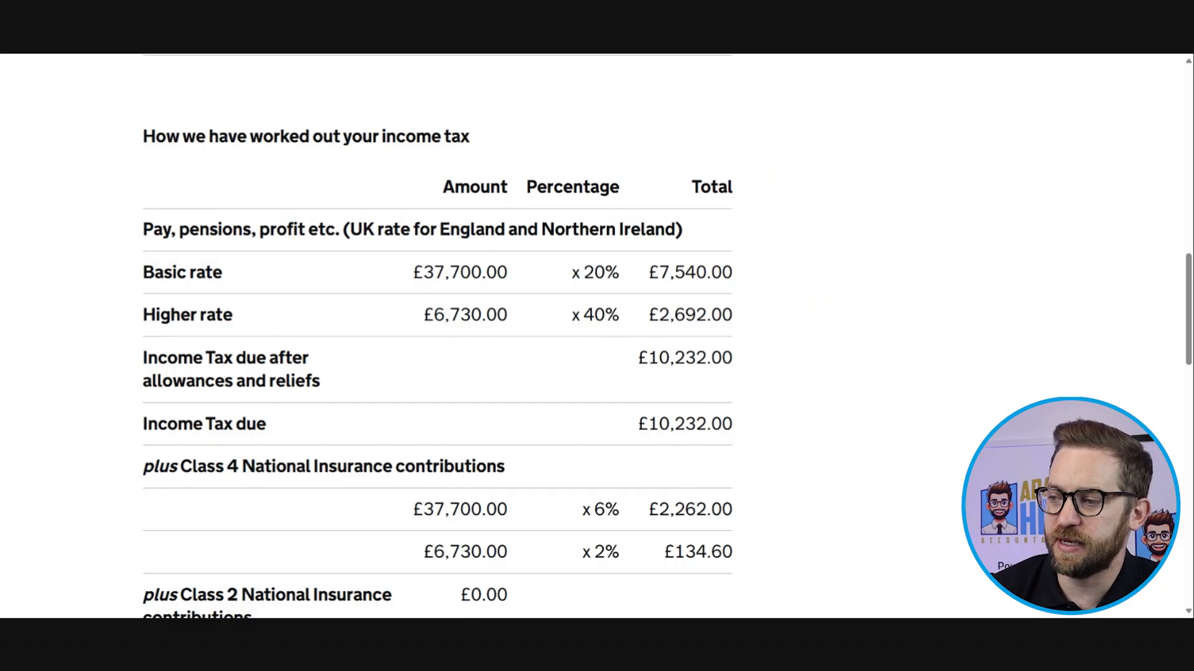
drag(434, 315, 444, 318)
click(444, 317)
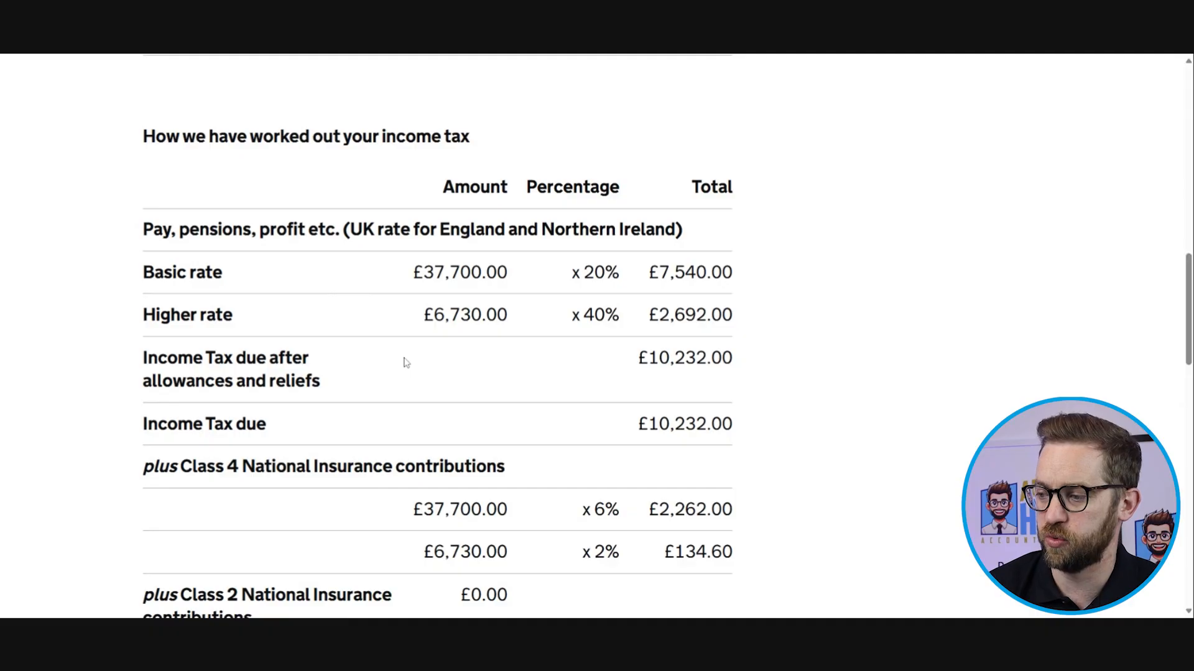
scroll(582, 431, down, 2)
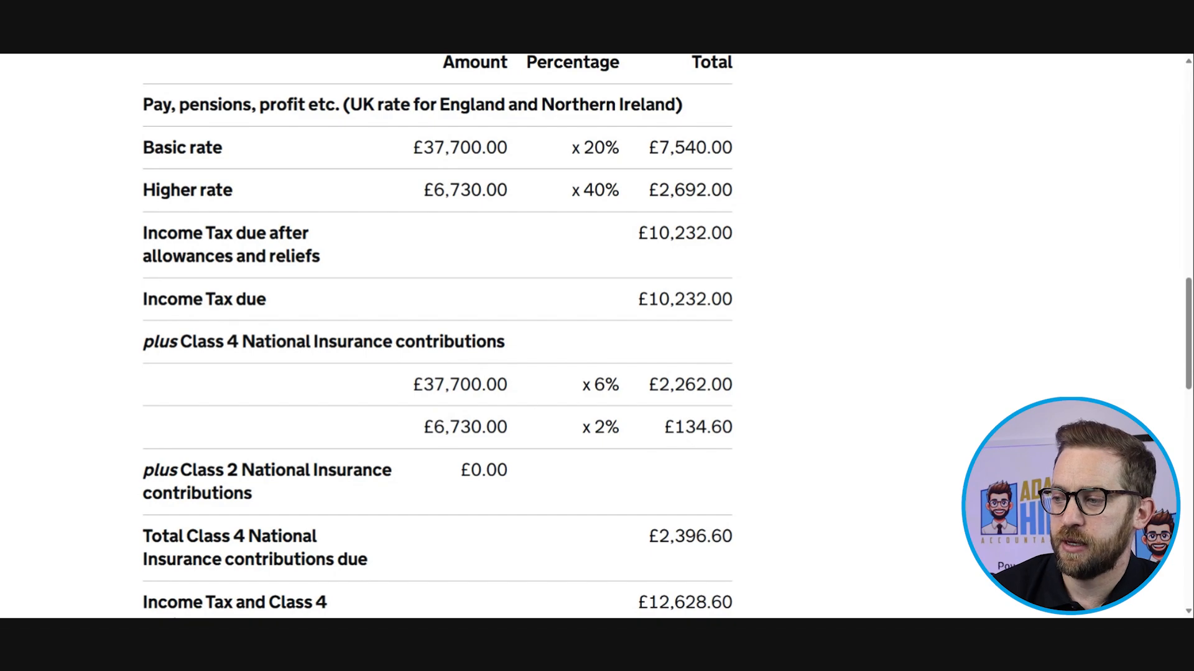
drag(583, 390, 619, 390)
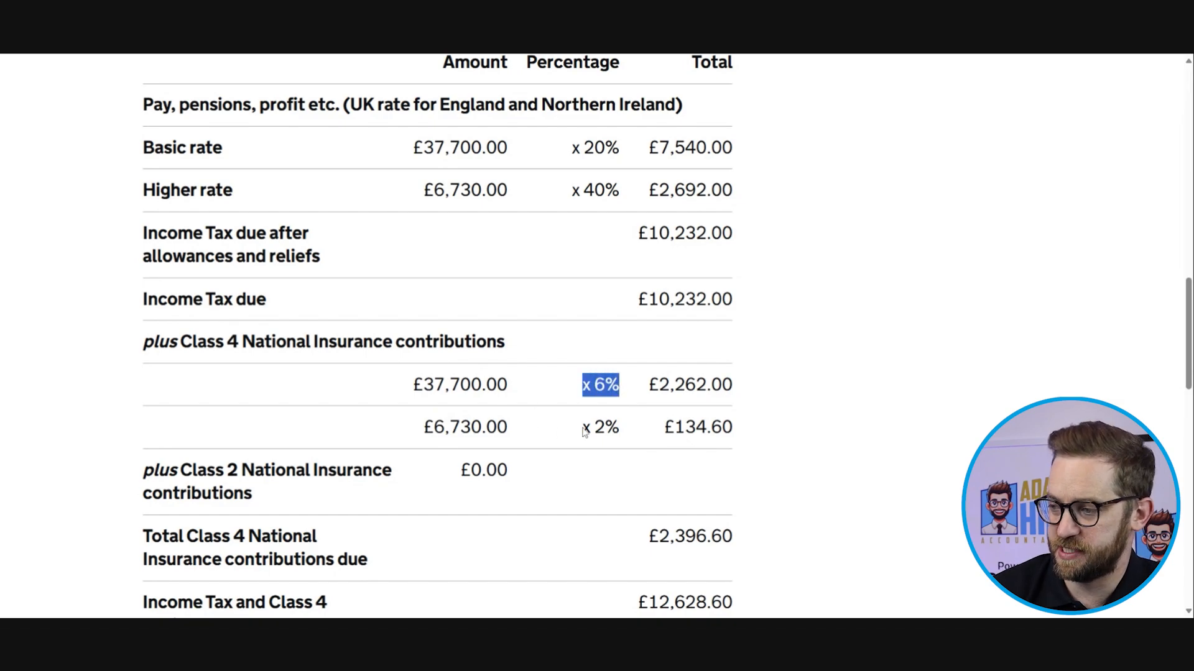
click(615, 460)
Step: Compare the Income Tax due with the total Class 4 National Insurance contributions due
scroll(616, 460, down, 2)
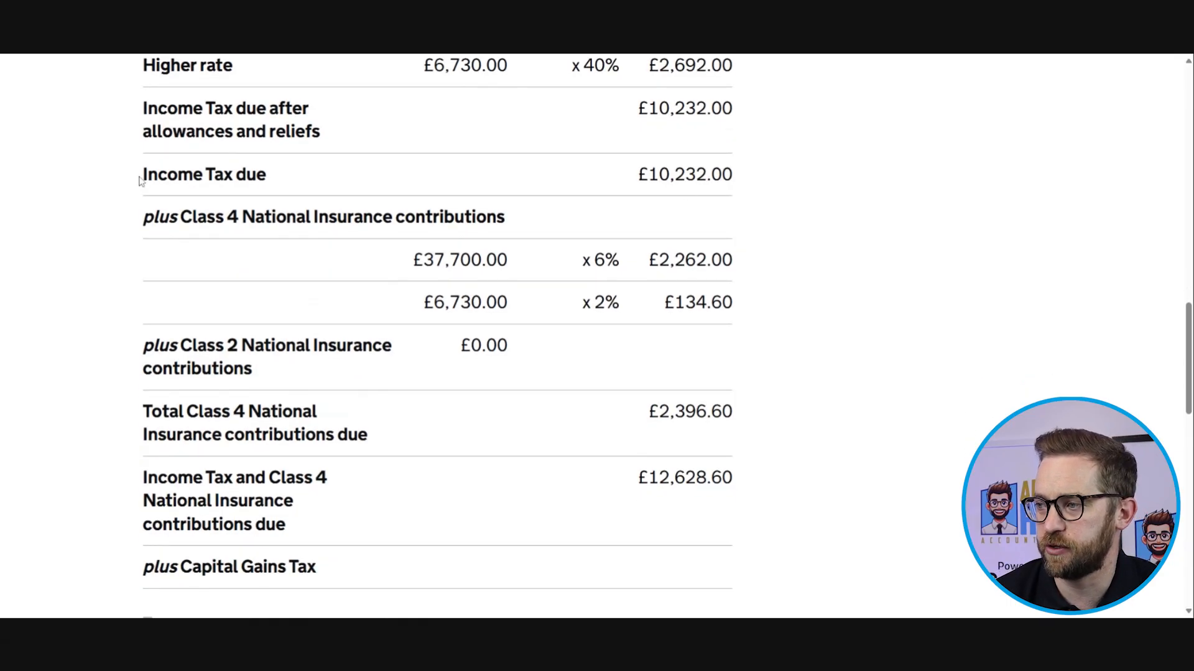
drag(141, 179, 653, 213)
click(683, 206)
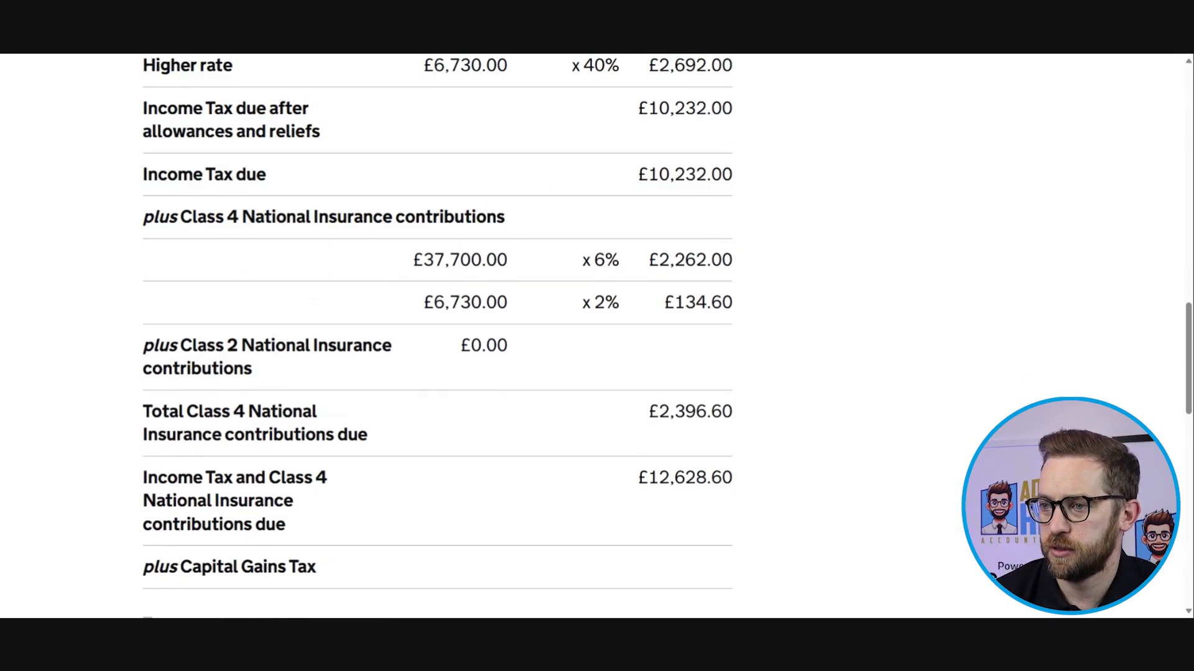
drag(140, 177, 734, 181)
click(733, 181)
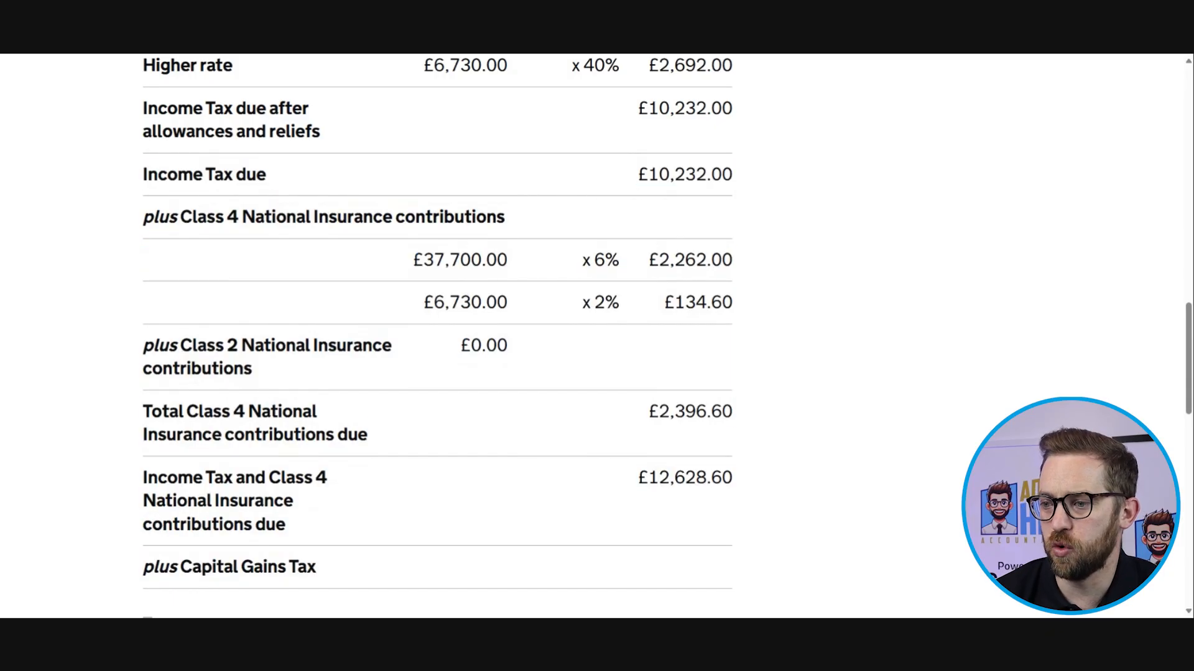
drag(143, 411, 735, 414)
click(735, 414)
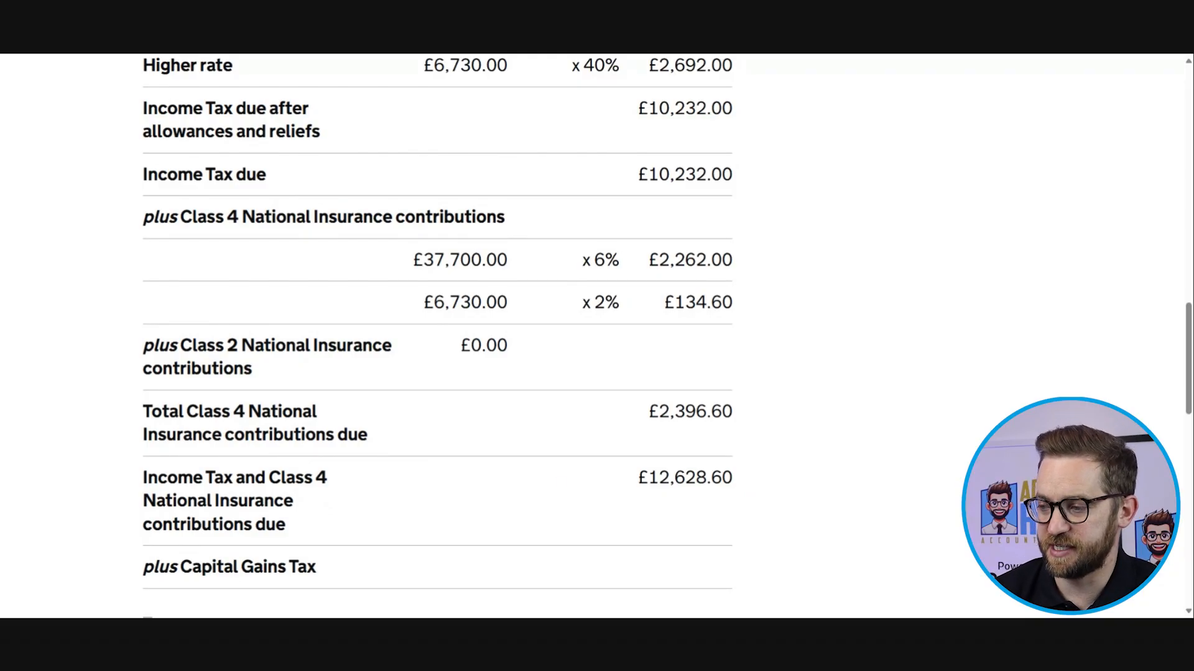
Step: Examine the 2024-25 balancing payment and both 2025-26 payments on account, including the one due 31 July 2026
scroll(721, 484, down, 5)
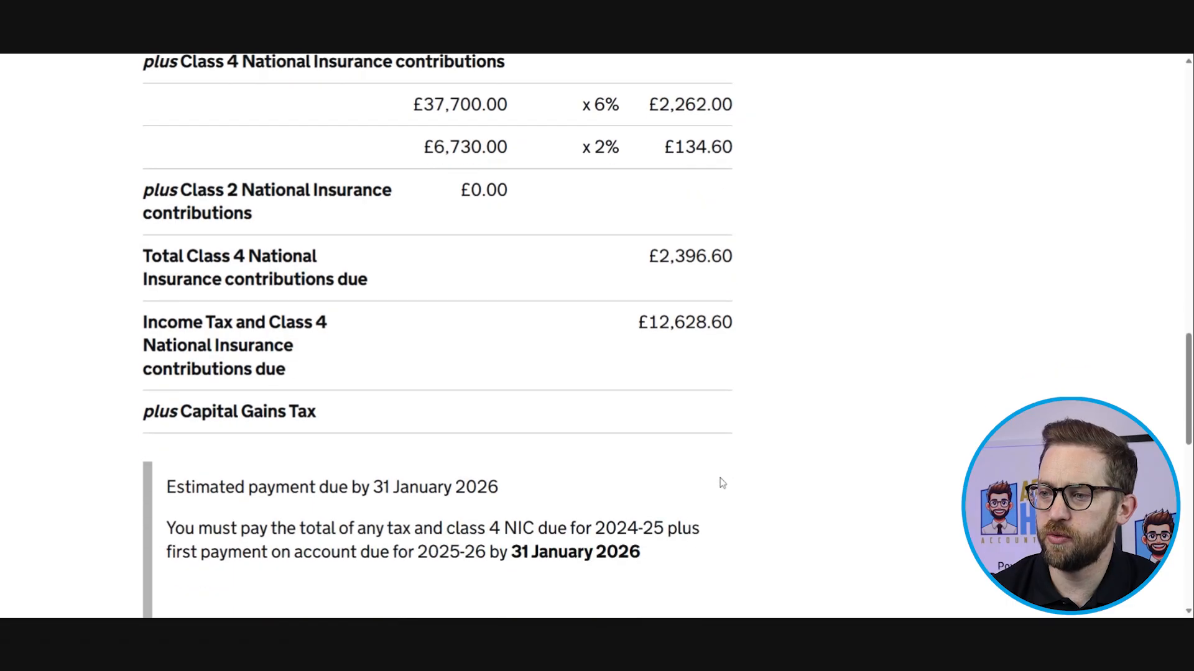
scroll(721, 483, down, 6)
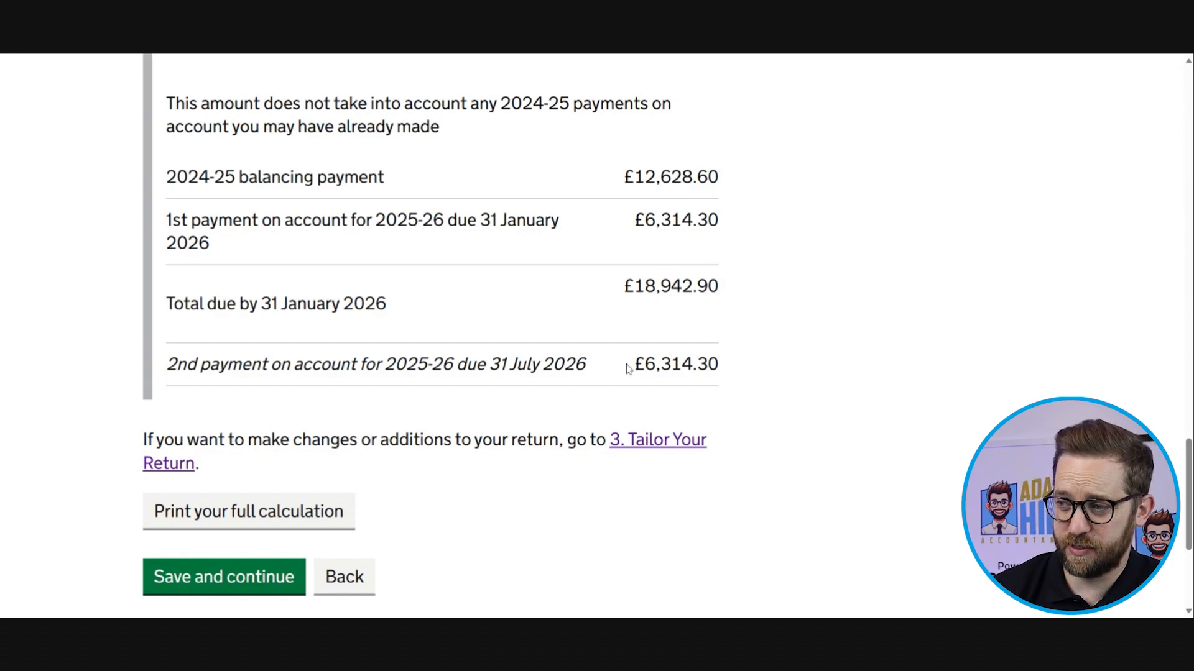
drag(634, 364, 719, 364)
drag(517, 364, 499, 364)
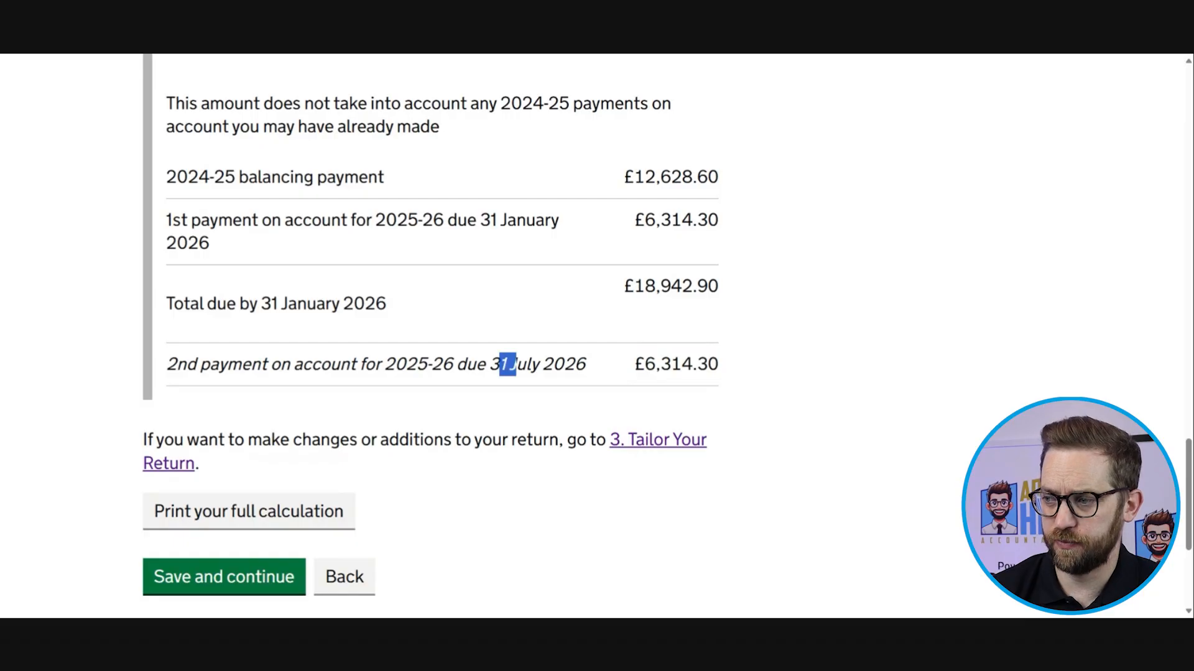
click(498, 365)
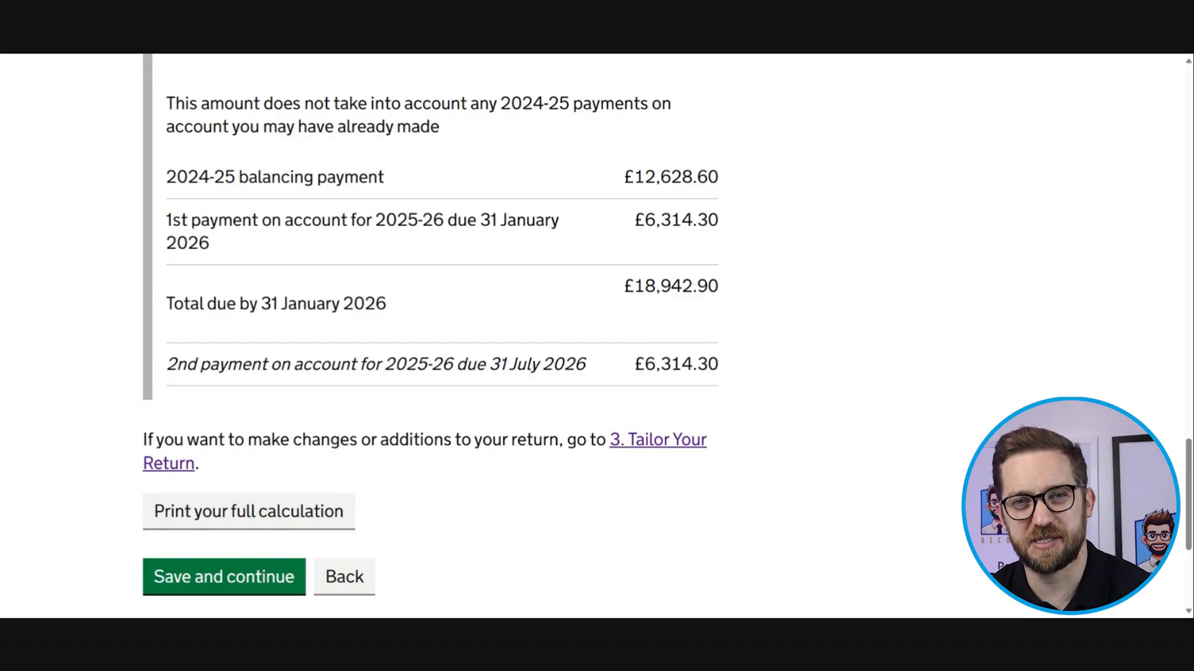
Step: Print the full calculation and continue to the payments on account question
click(273, 516)
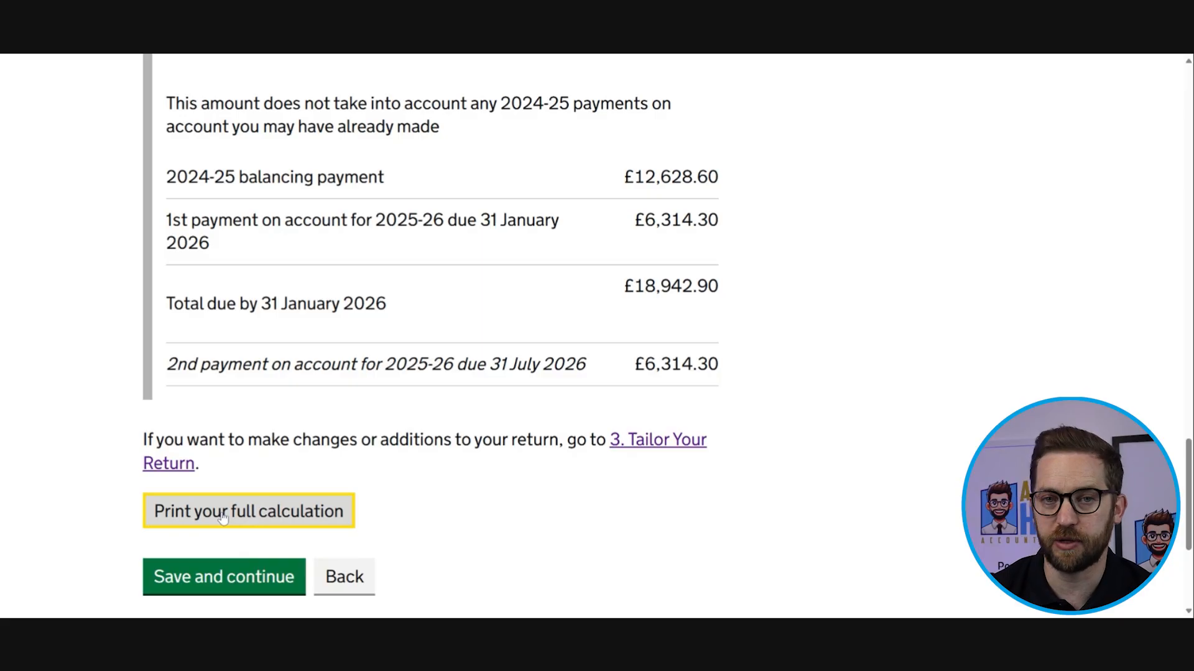
scroll(222, 518, down, 1)
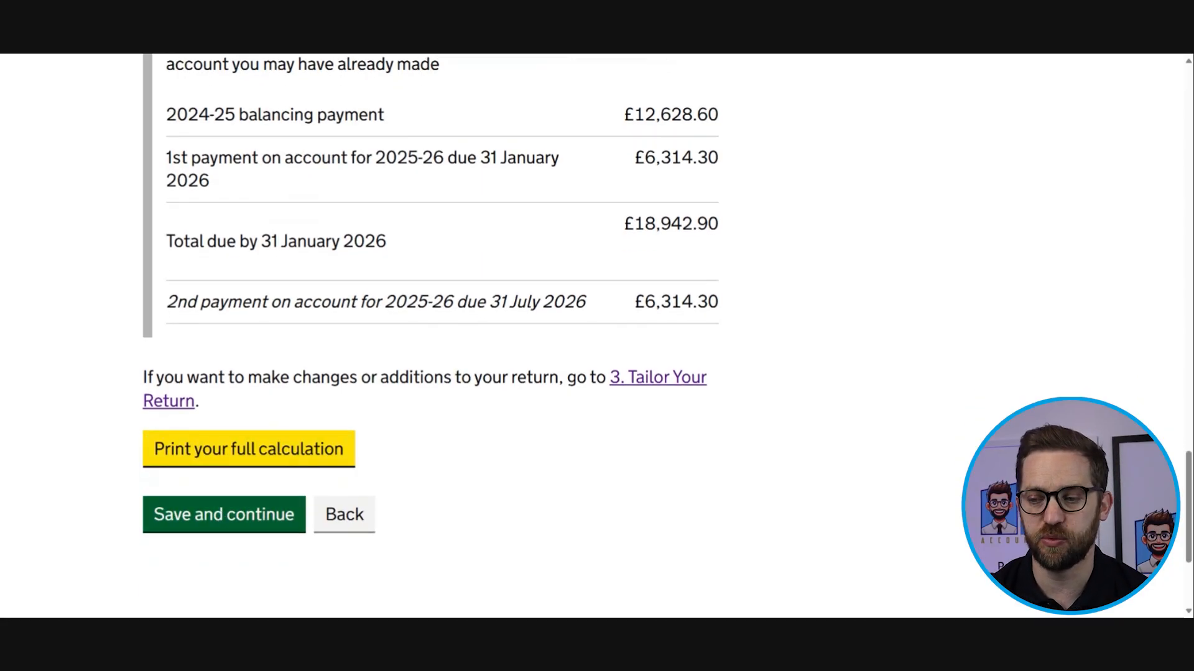
click(223, 516)
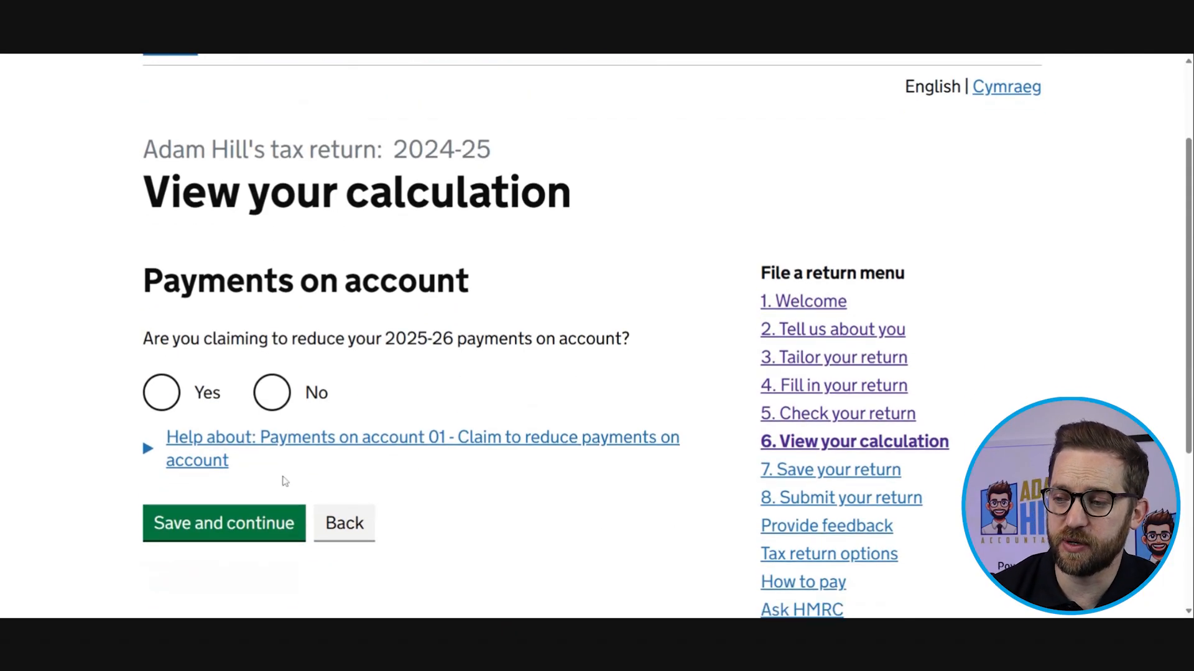
Step: Try claiming to reduce the 2025-26 payments on account, with a first payment of £3000
click(194, 396)
scroll(286, 415, down, 3)
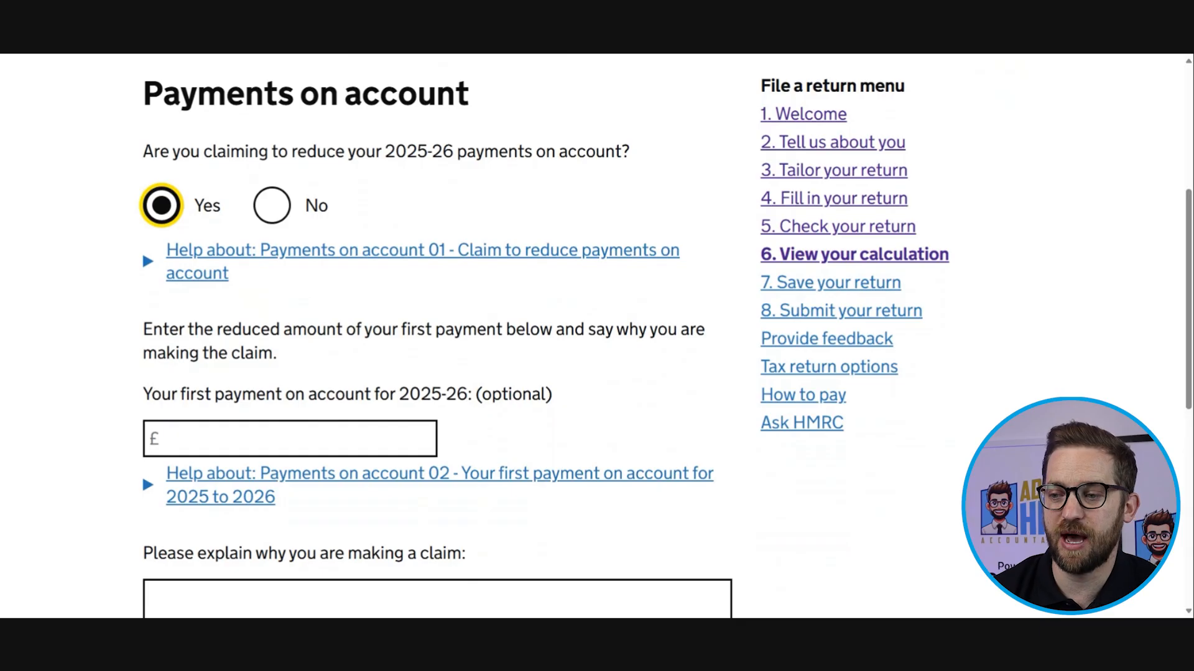
click(288, 439)
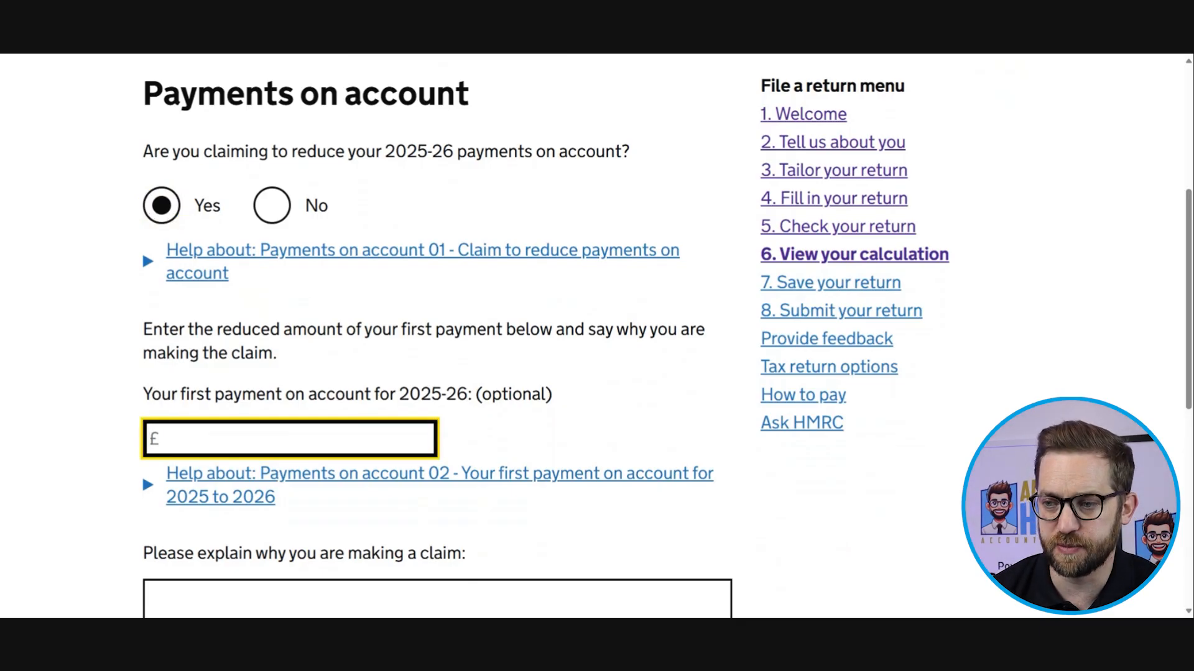
text(3000)
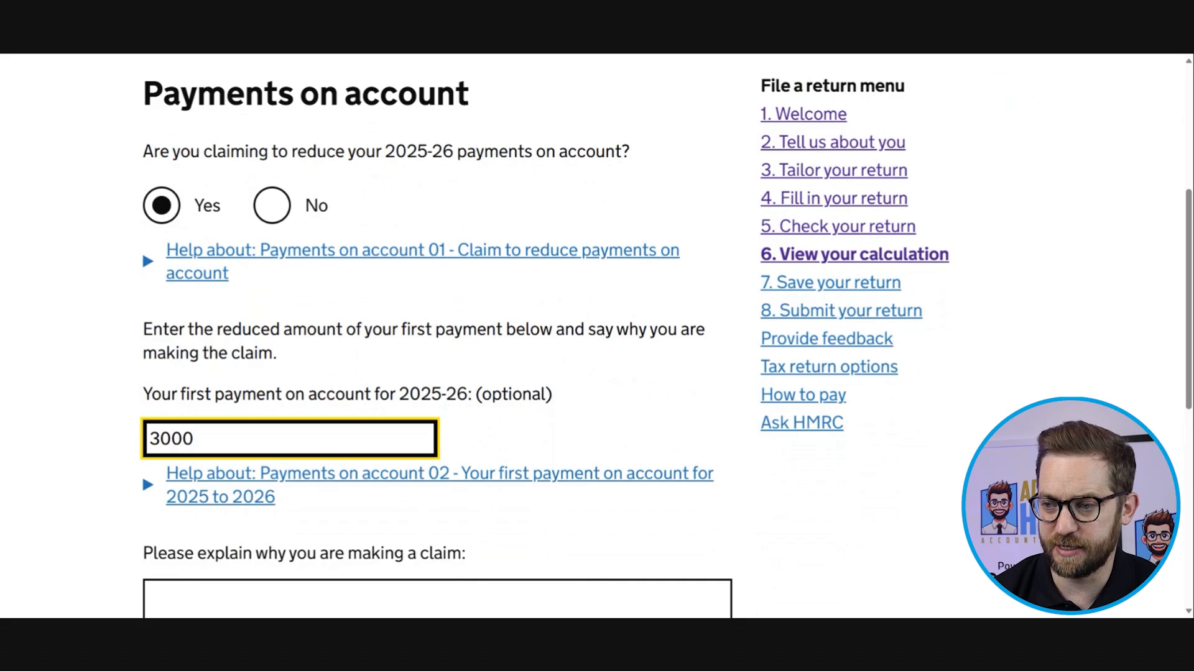
key(Tab)
scroll(436, 336, down, 2)
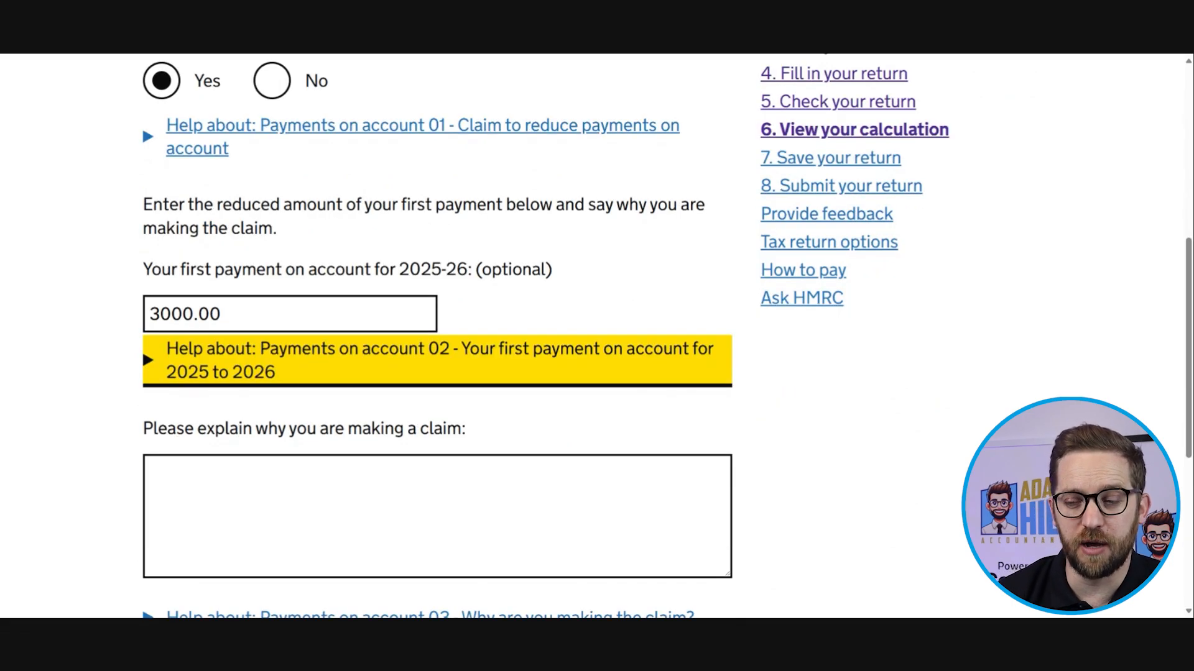
key(Tab)
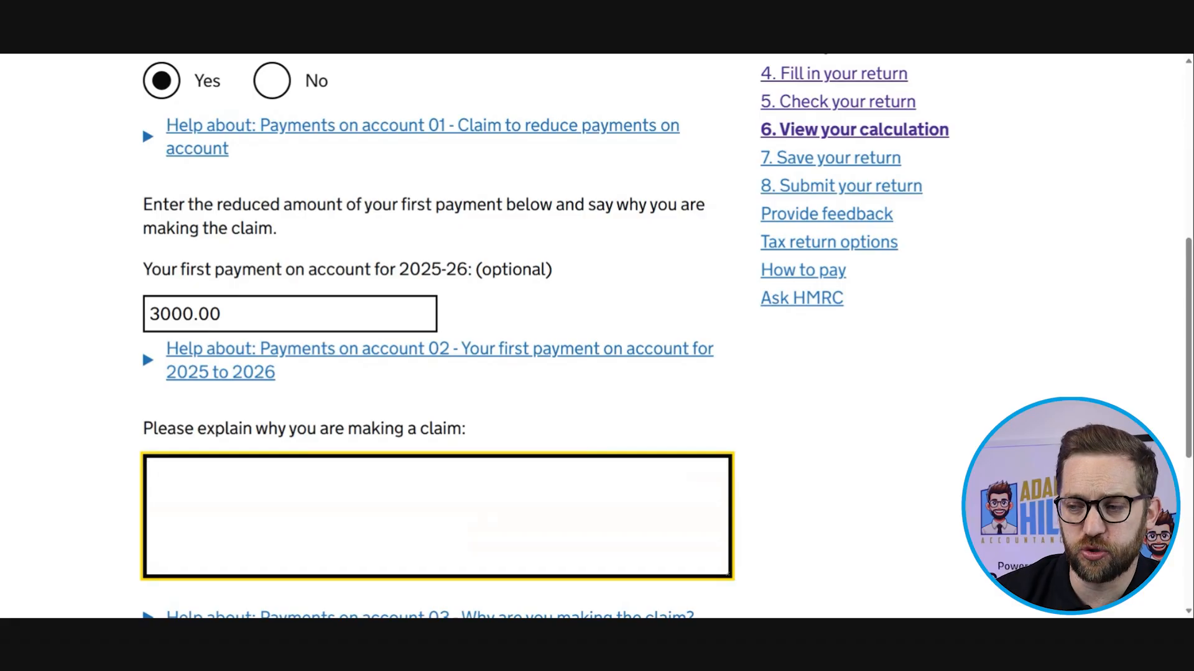
Step: Clear the reduced first payment amount and save No as the answer to reducing the 2025-26 payments on account
scroll(258, 602, up, 2)
drag(243, 441, 89, 452)
key(BackSpace)
click(268, 213)
scroll(274, 311, down, 1)
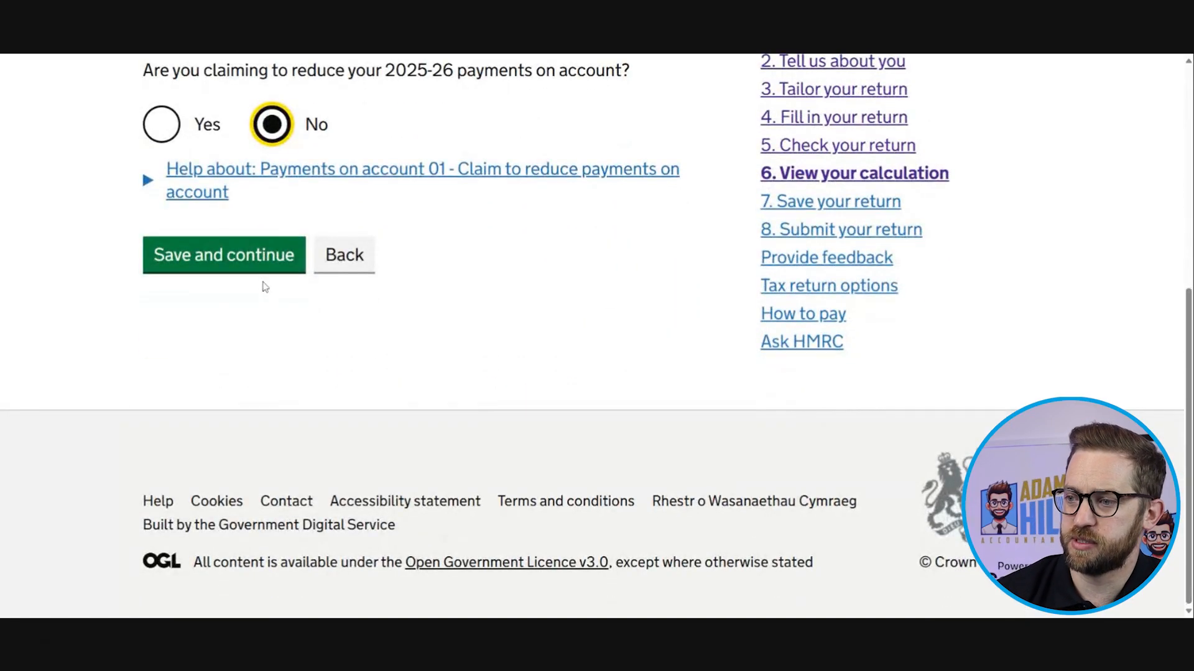
click(261, 264)
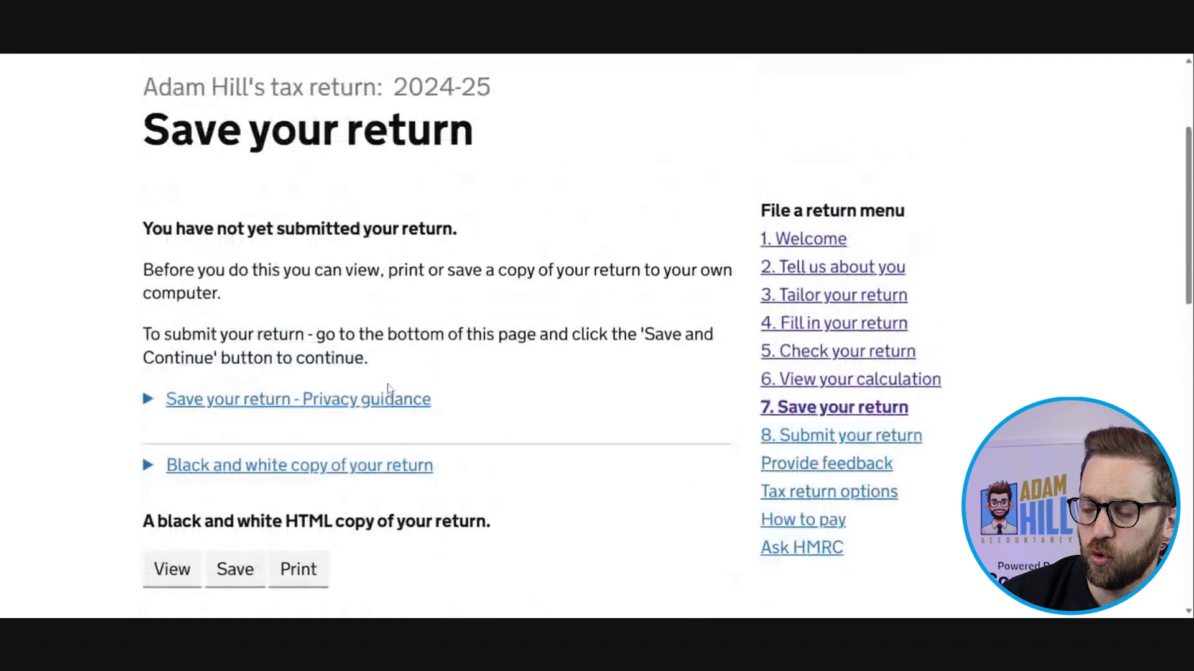
Step: Examine the options for viewing, saving or printing a copy of the return and adding attachments, and continue to the declaration
scroll(389, 392, down, 2)
scroll(389, 389, down, 4)
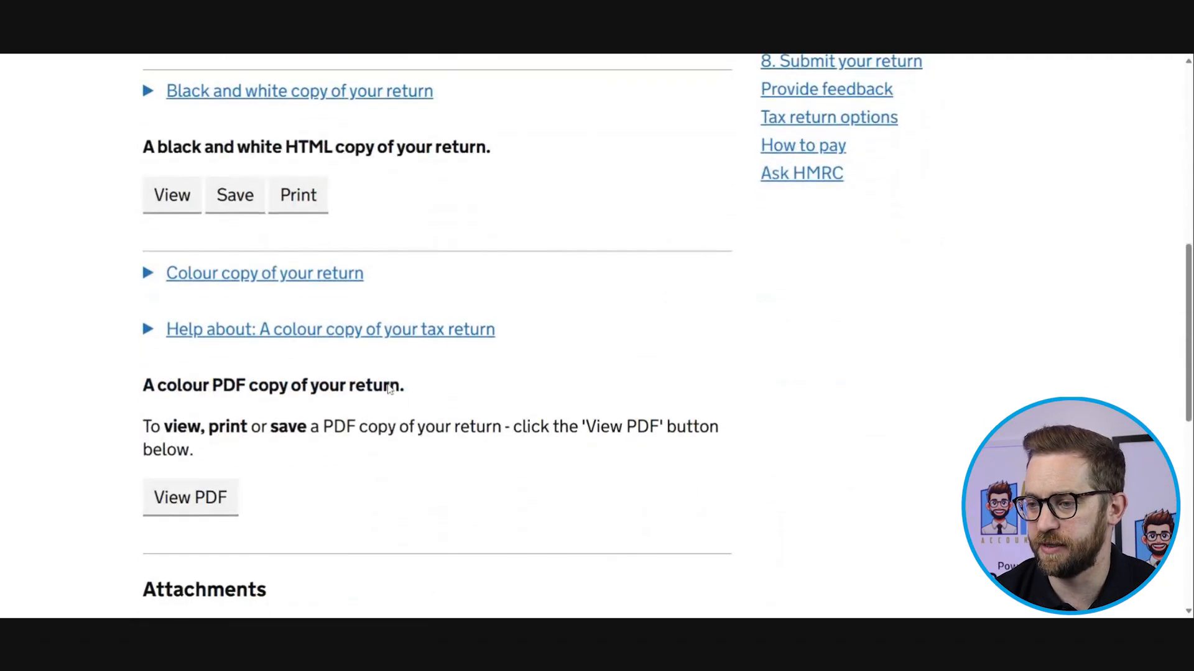
scroll(389, 389, down, 3)
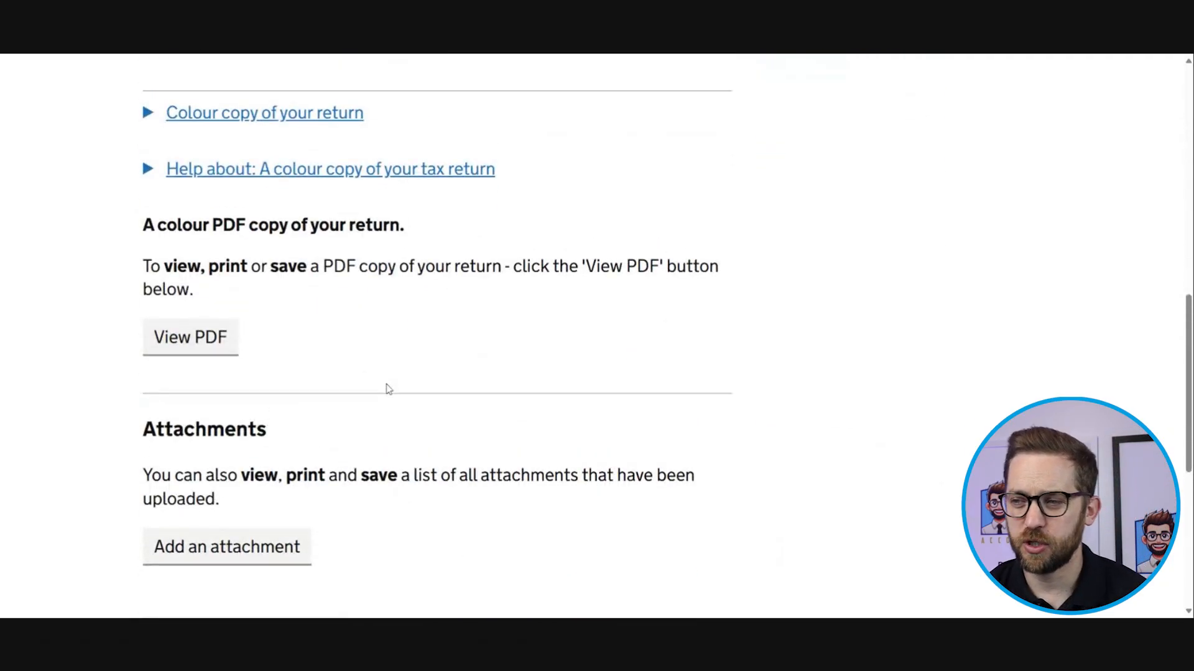
scroll(388, 389, up, 4)
scroll(387, 390, up, 5)
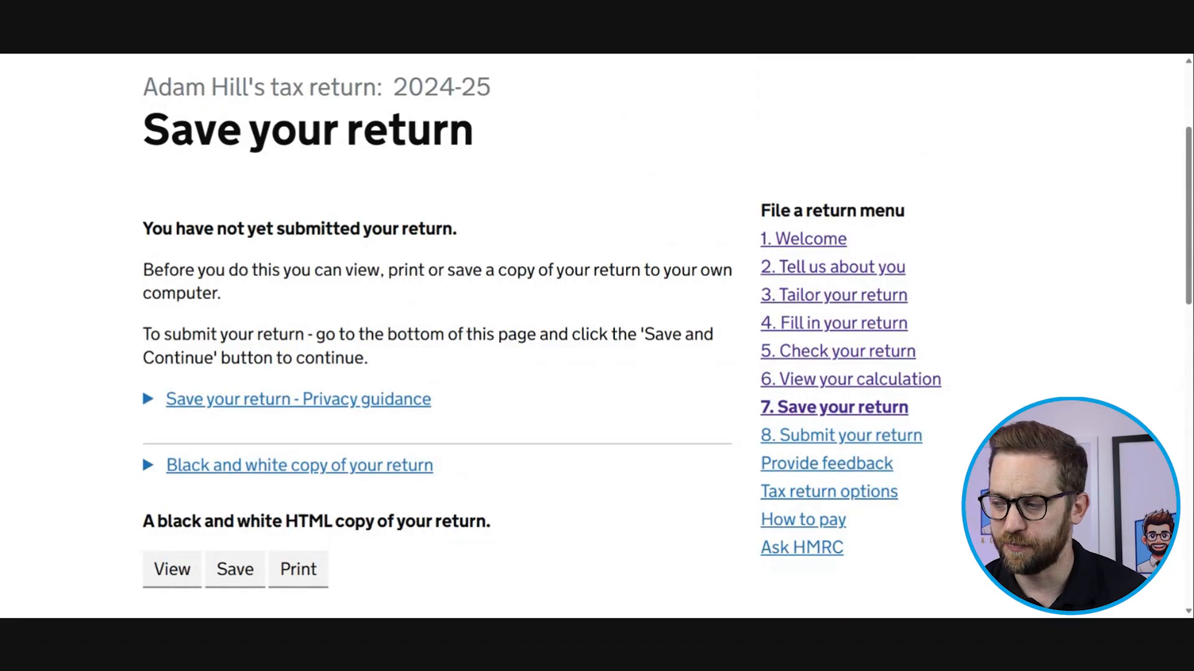
scroll(470, 493, down, 8)
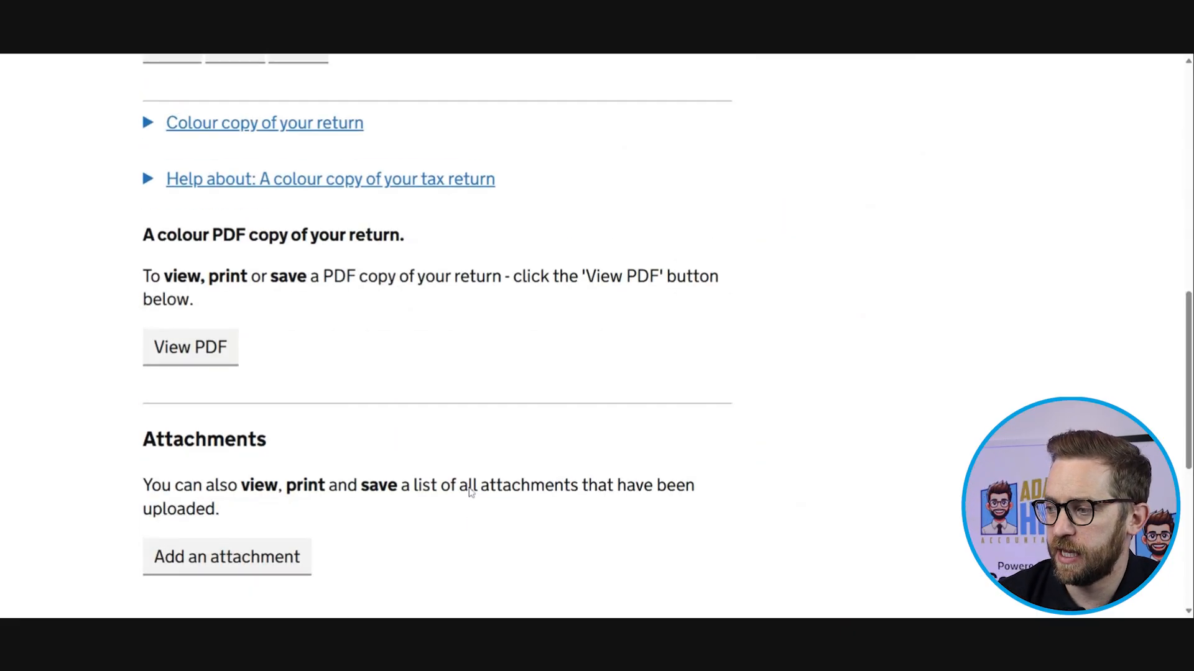
scroll(471, 492, up, 10)
scroll(470, 493, down, 6)
scroll(469, 491, down, 6)
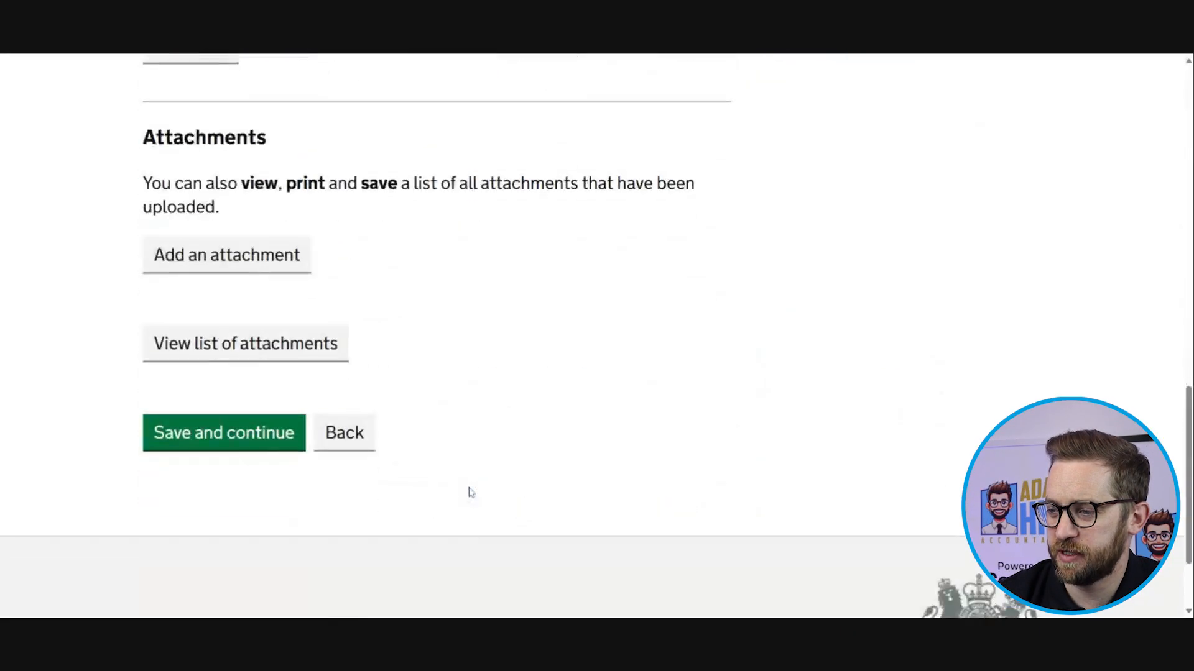
click(282, 386)
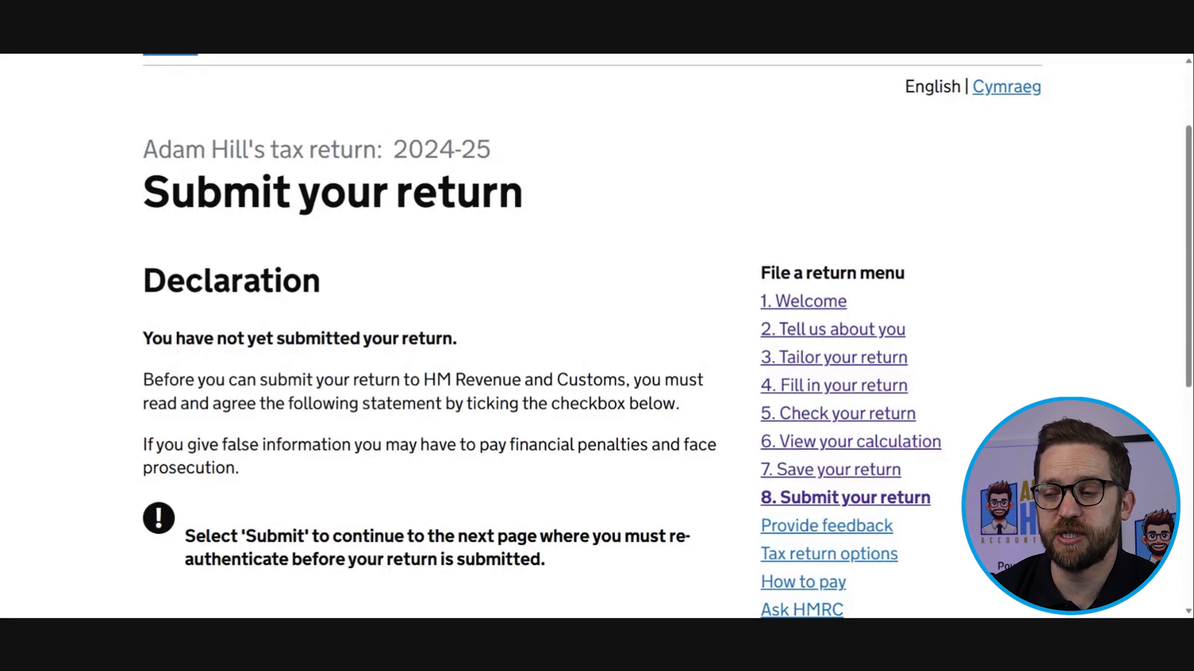
Step: Agree to the final declaration that the information is correct and complete, and submit the return for re-authentication
scroll(666, 336, down, 4)
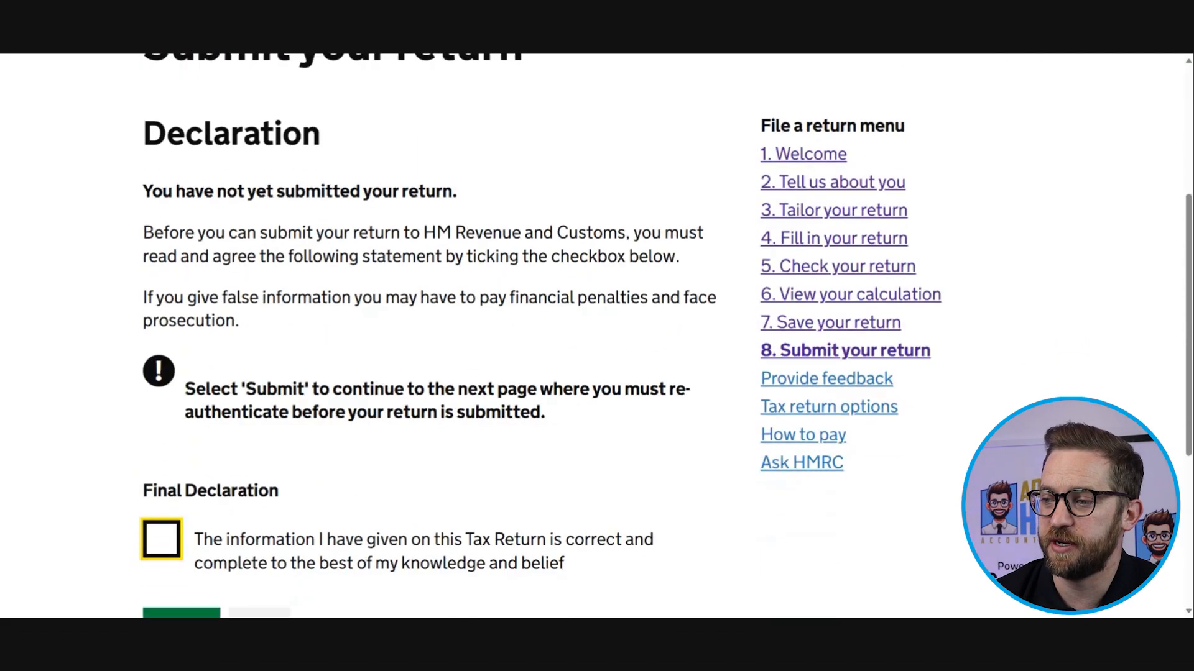
scroll(274, 325, down, 2)
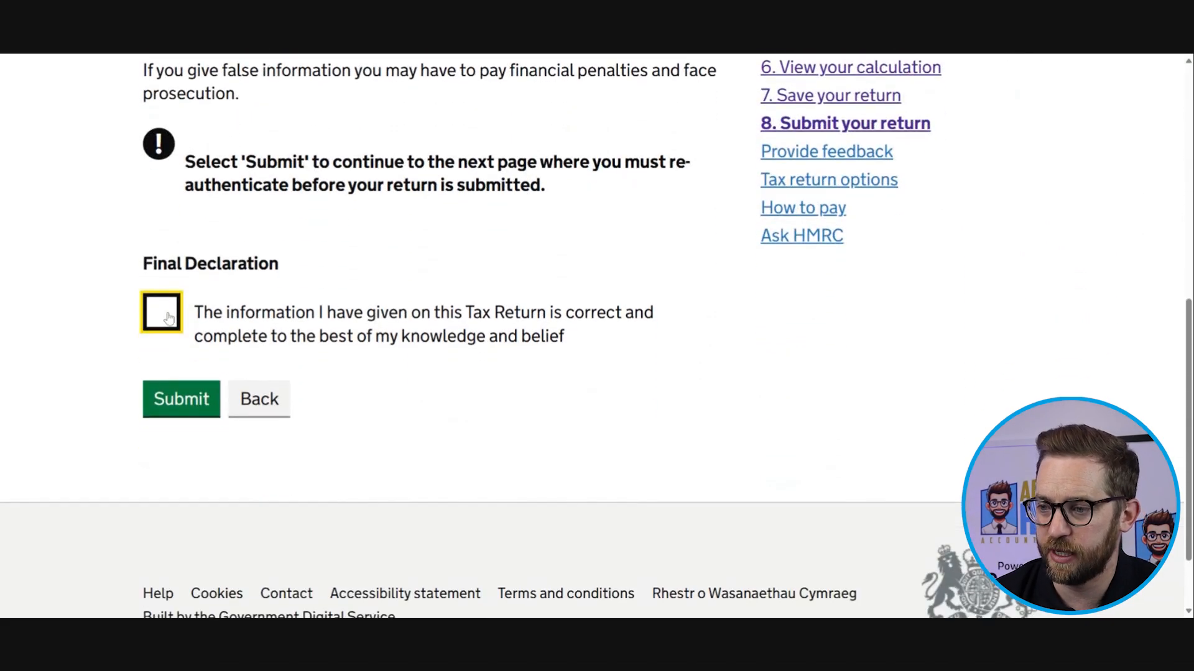
click(165, 314)
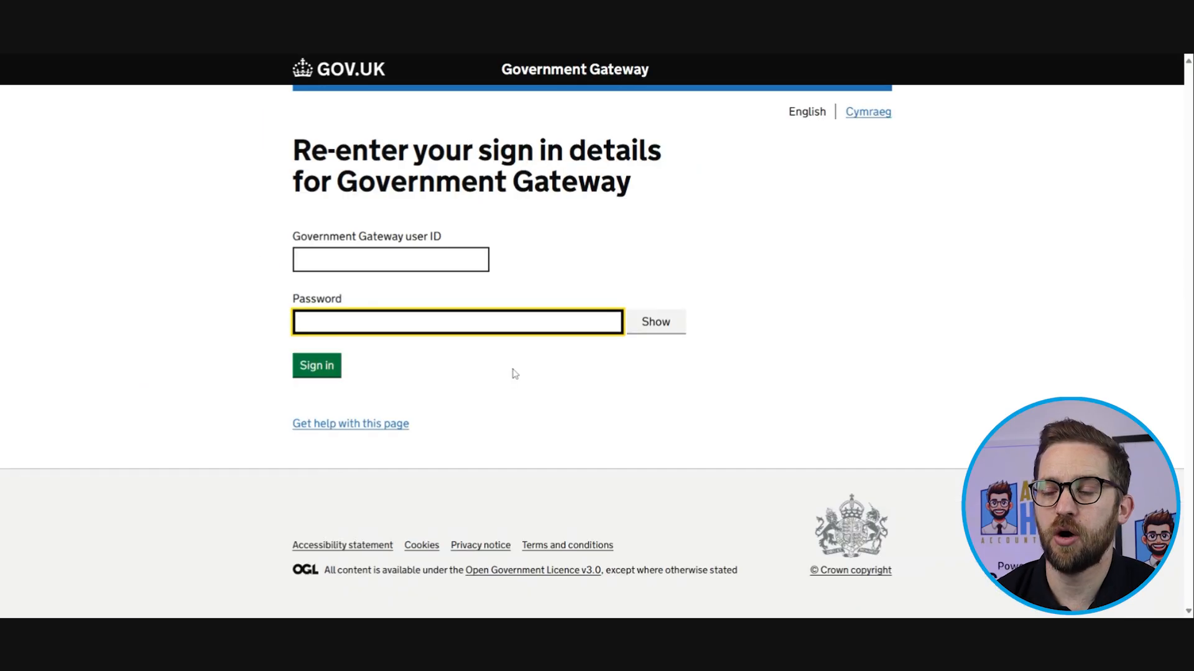